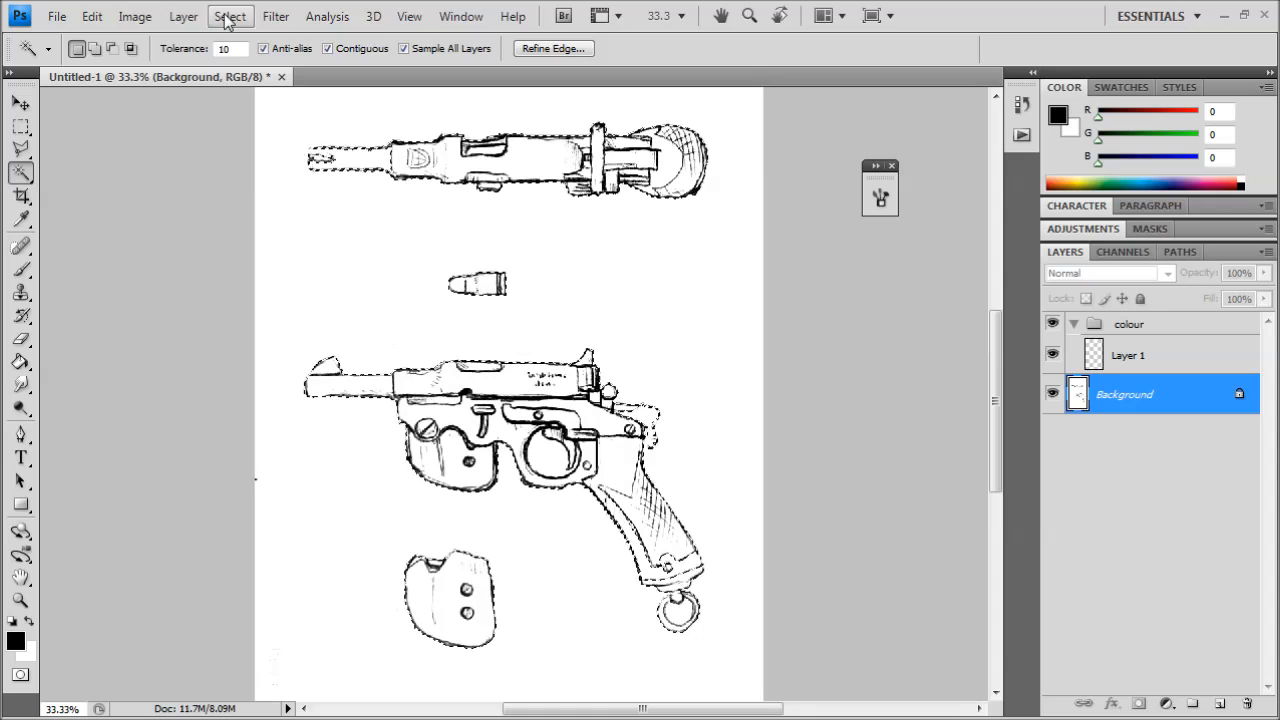
- Apply Refine Edge to the current selection and examine the outline around the pistol's grip
click(229, 16)
click(284, 219)
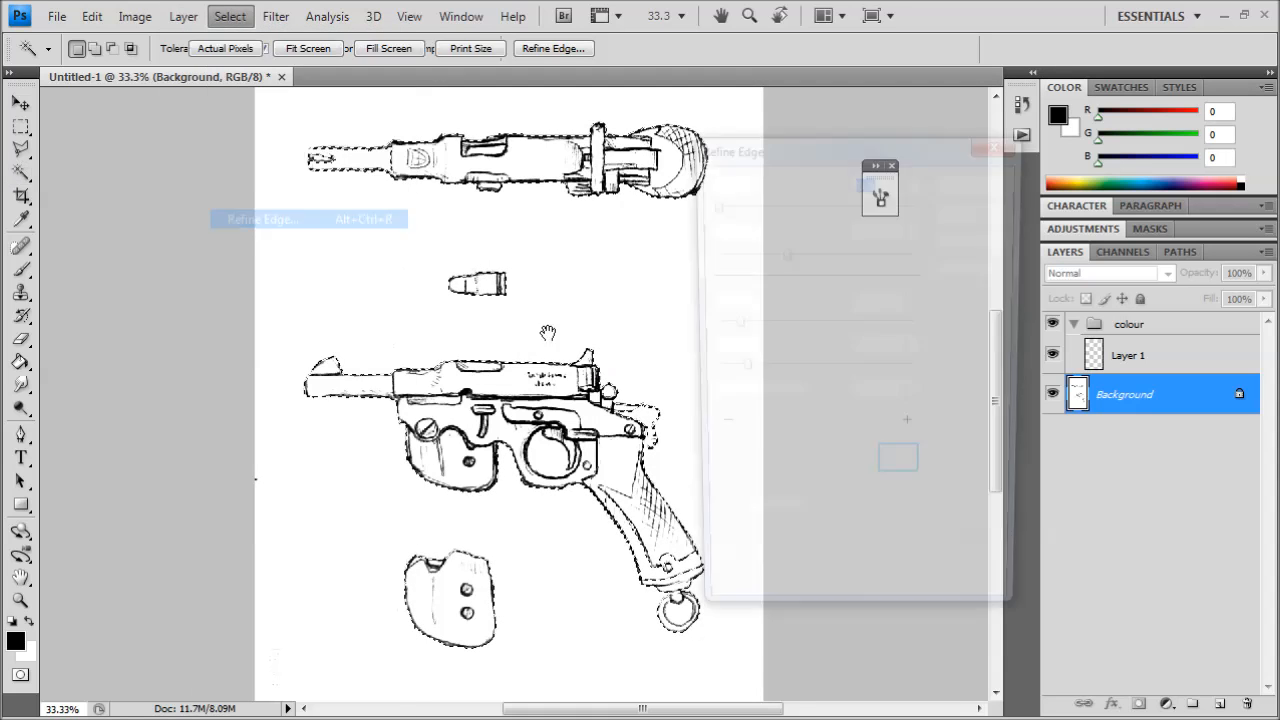
key(ctrl+plus)
key(ctrl+plus)
drag(583, 511, 591, 453)
drag(503, 432, 149, 251)
click(970, 181)
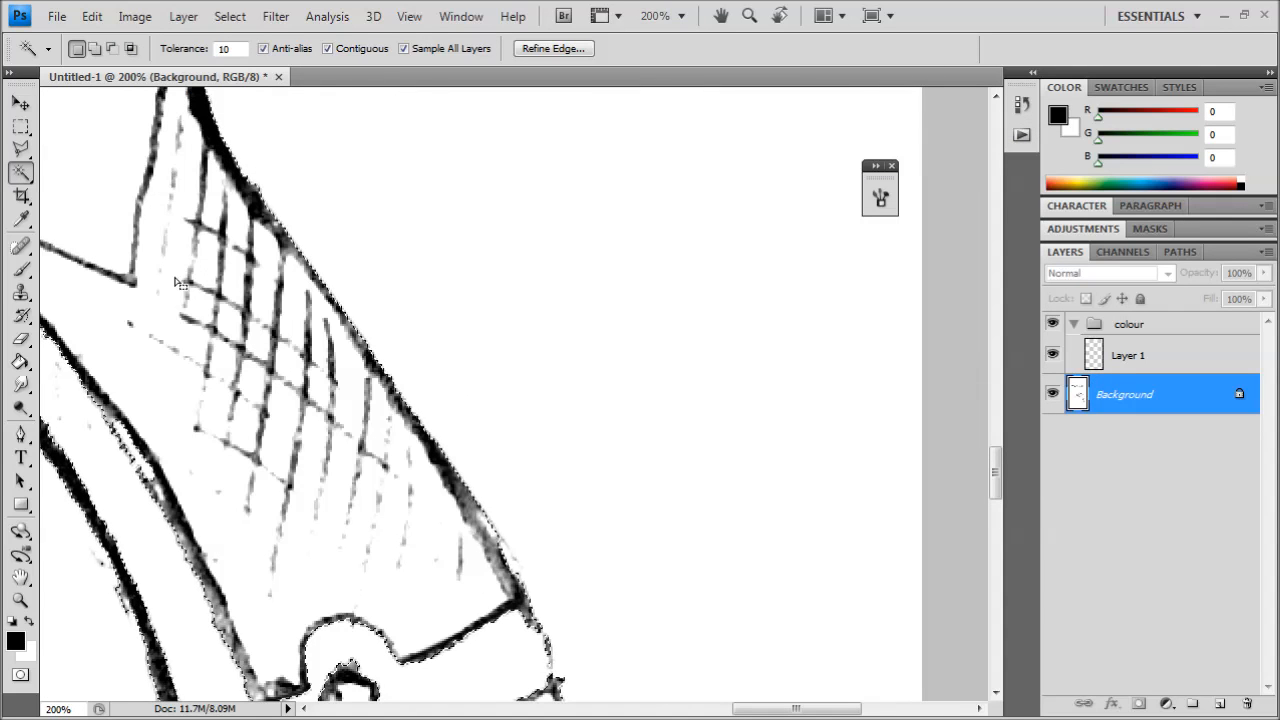
- Paint a black line with the Brush to close the gap in the outline at the grip's lower rear edge
click(24, 270)
drag(442, 455, 414, 275)
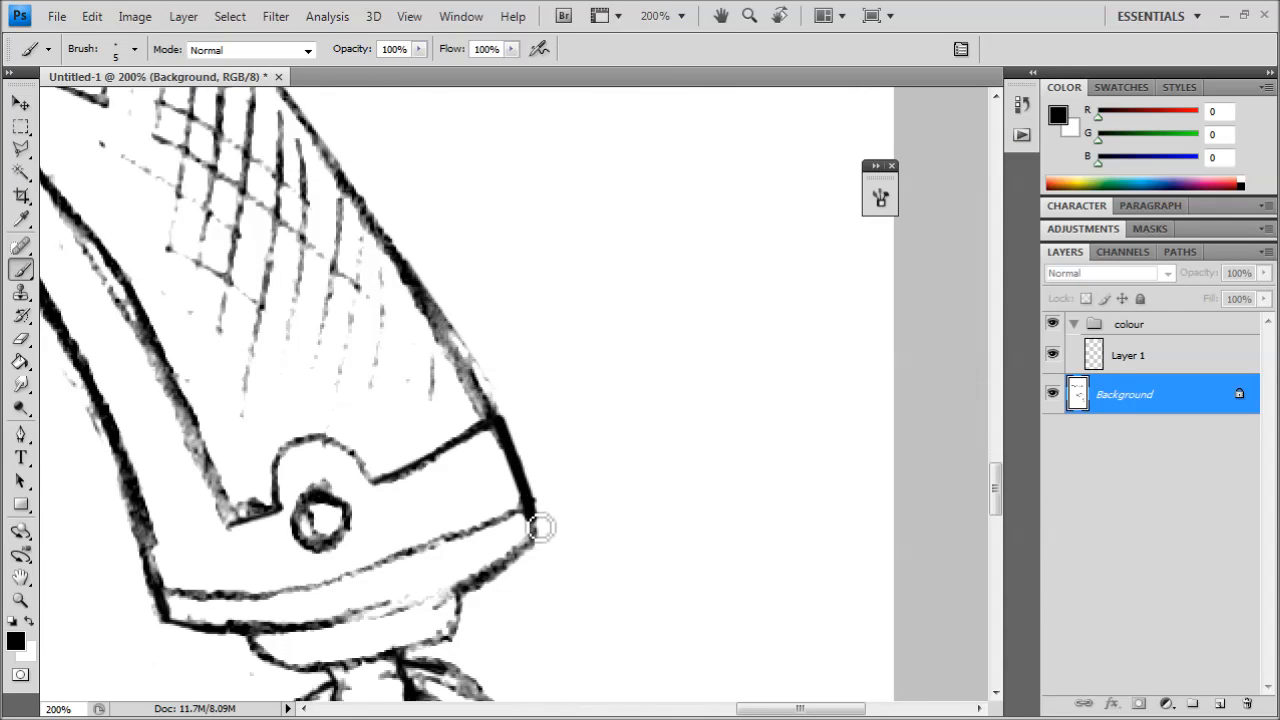
scroll(660, 374, down, 3)
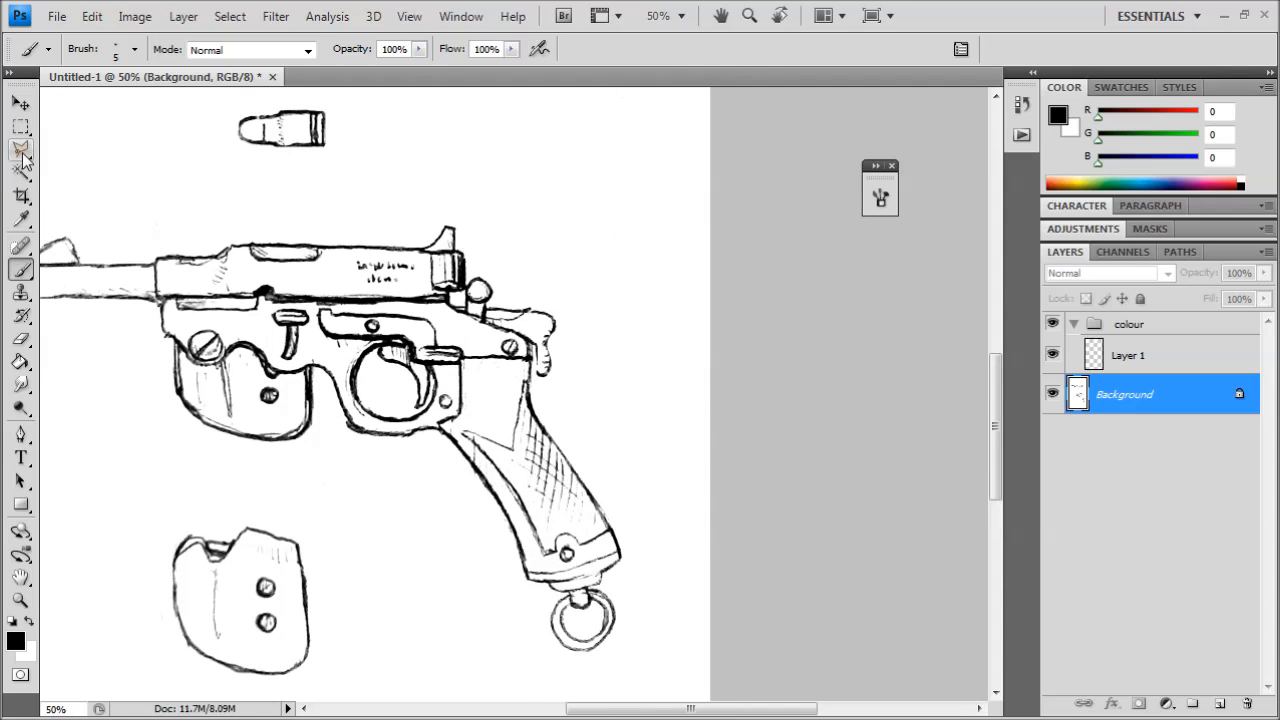
- Select the white background with the Magic Wand at tolerance 10, adding the openings of the lanyard ring and the trigger guard
click(21, 172)
click(505, 208)
shift+click(587, 623)
drag(441, 220, 457, 466)
drag(545, 690, 580, 477)
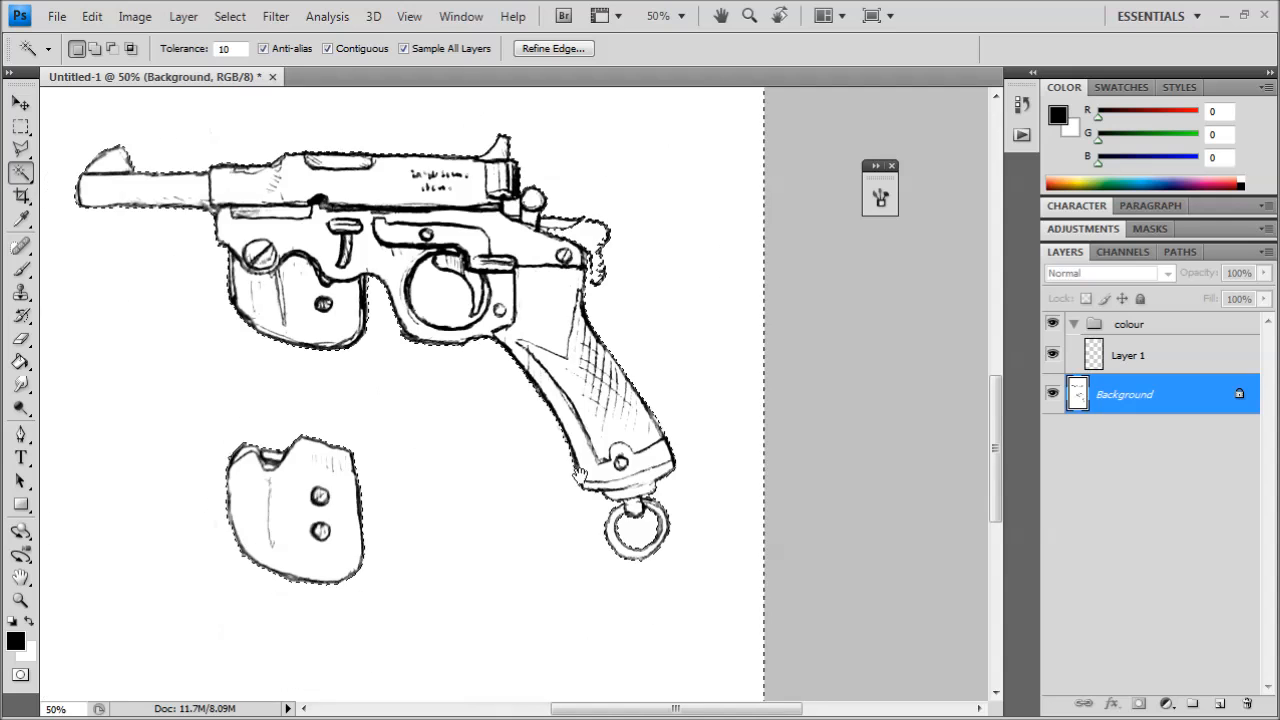
mouse_move(458, 303)
mouse_down()
mouse_move(484, 483)
mouse_move(483, 418)
mouse_up()
shift+click(485, 481)
- Check the selection around the trigger guard and invert it to cover the drawn objects
key(ctrl+plus)
key(ctrl+plus)
key(ctrl+plus)
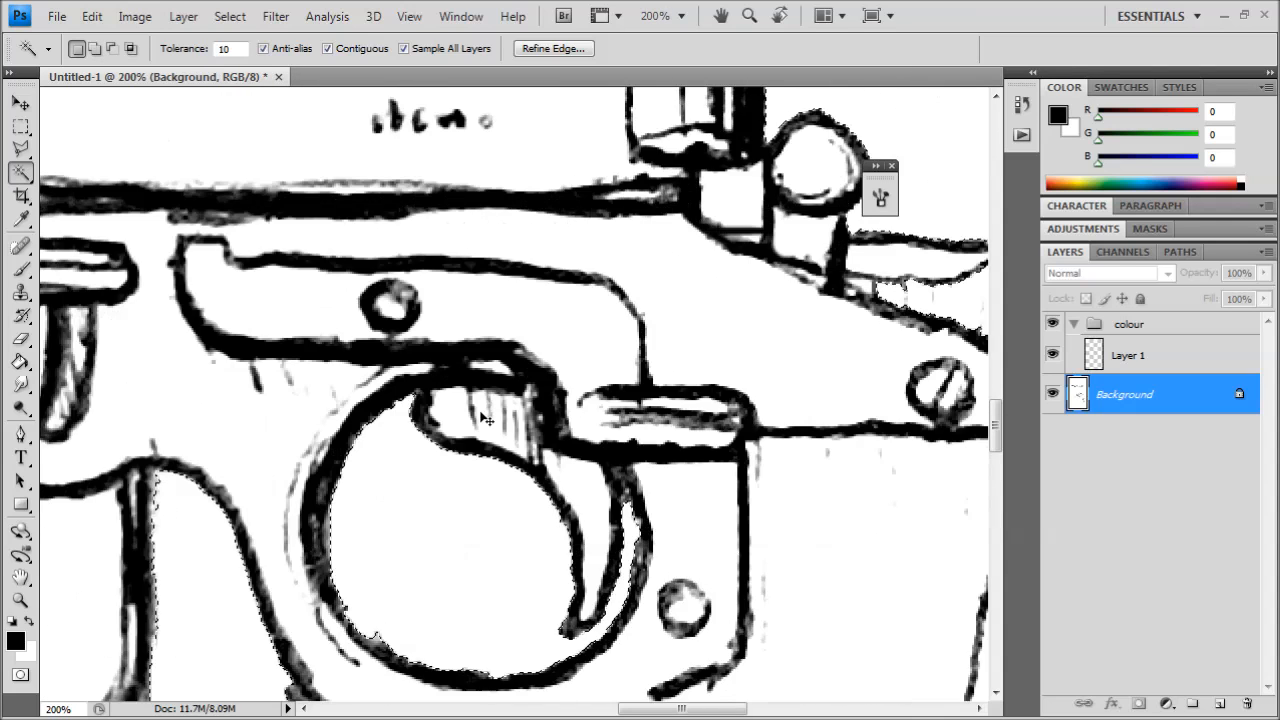
key(ctrl+minus)
key(ctrl+minus)
key(ctrl+minus)
drag(455, 200, 457, 420)
mouse_move(449, 604)
mouse_down()
mouse_move(439, 447)
mouse_move(600, 505)
mouse_up()
key(ctrl+minus)
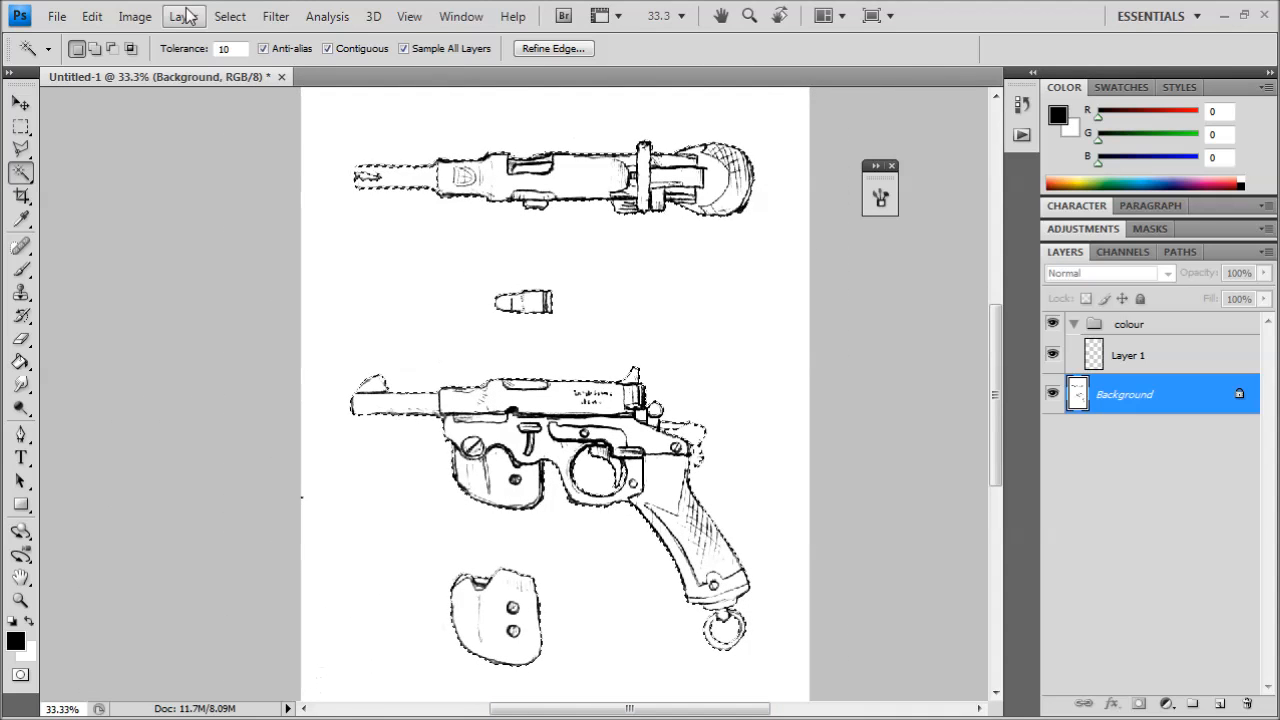
- Open Refine Edge for the selection and preview it with the red overlay around the pistol's rear sight
click(230, 16)
click(292, 218)
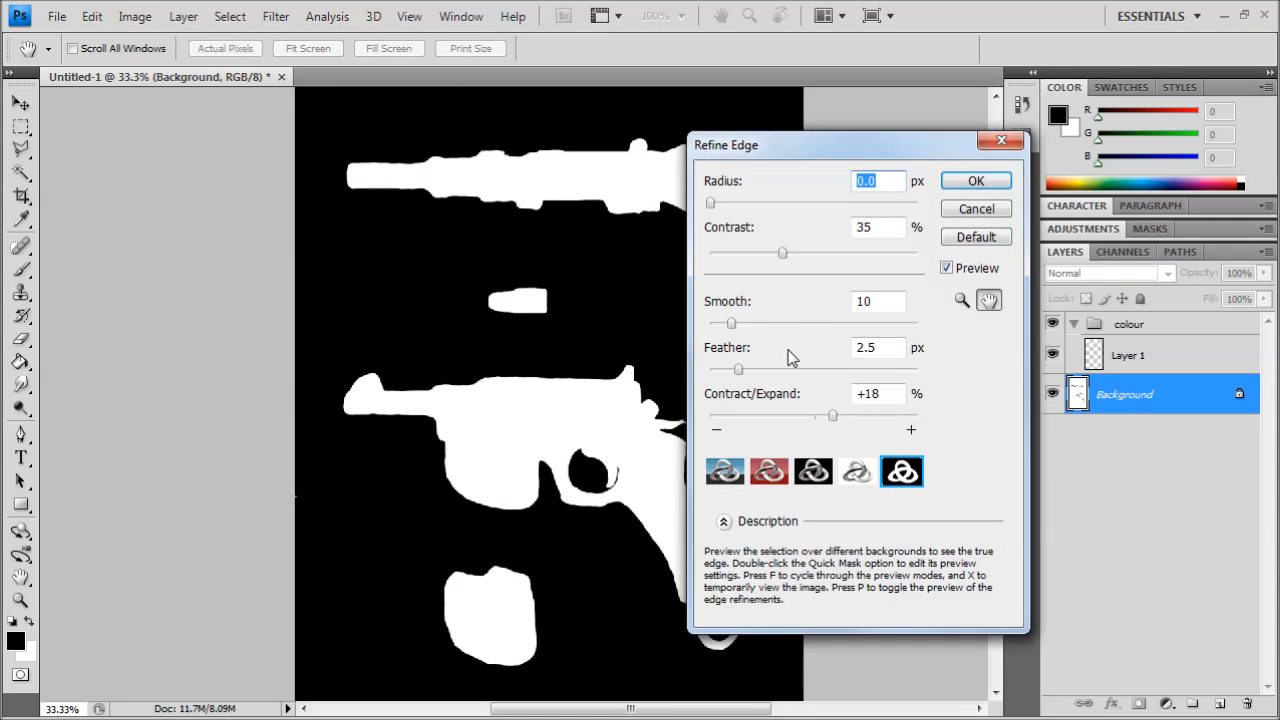
click(769, 471)
key(ctrl+plus)
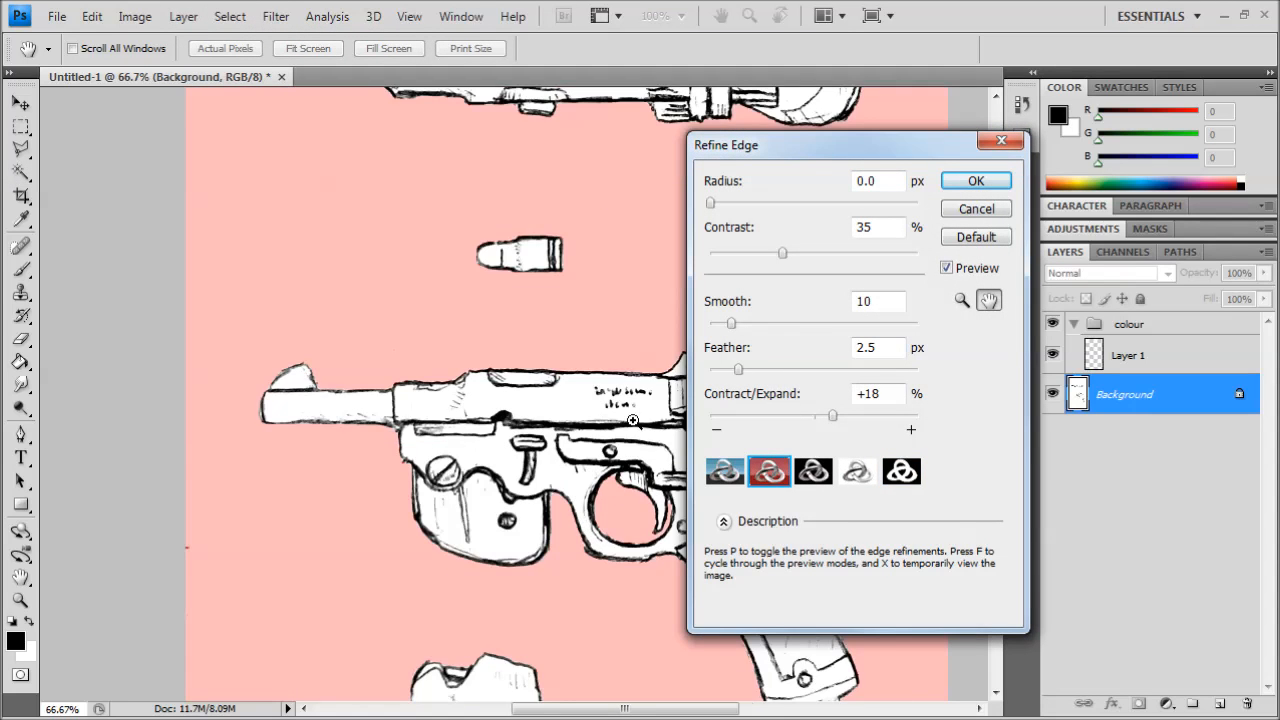
drag(615, 363, 410, 350)
key(ctrl+plus)
key(ctrl+plus)
key(ctrl+plus)
drag(558, 295, 575, 459)
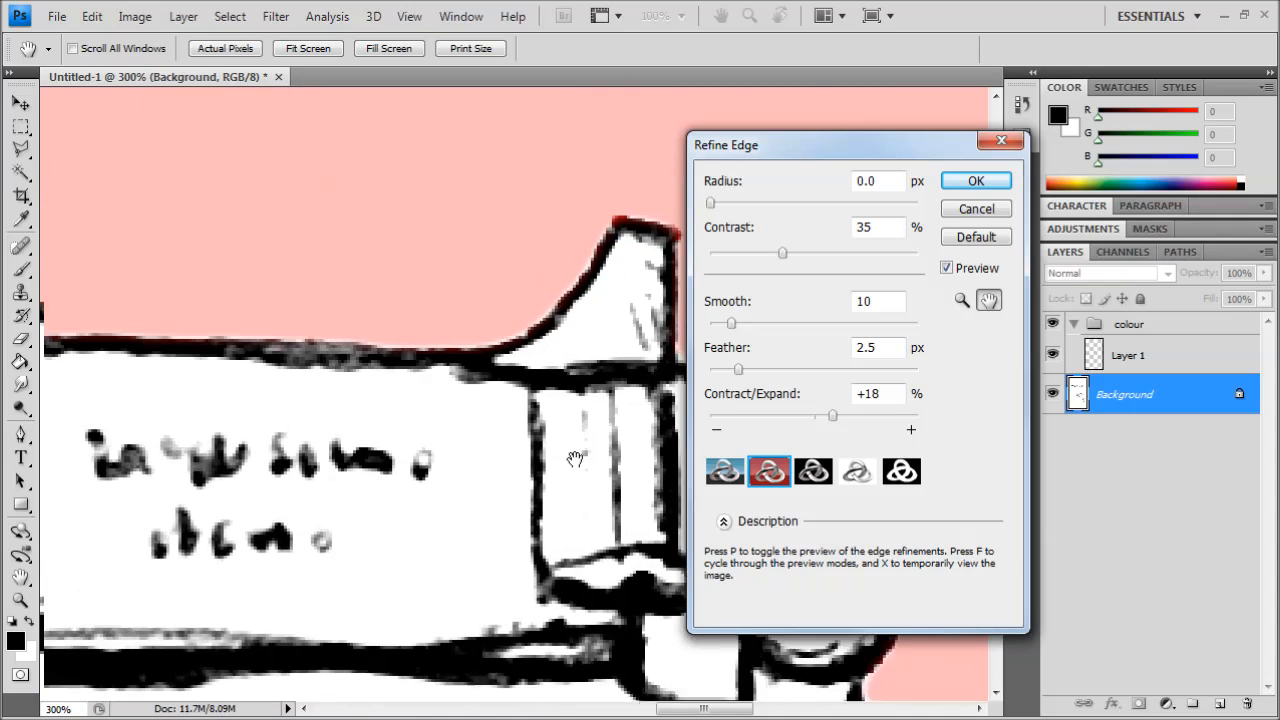
key(ctrl+plus)
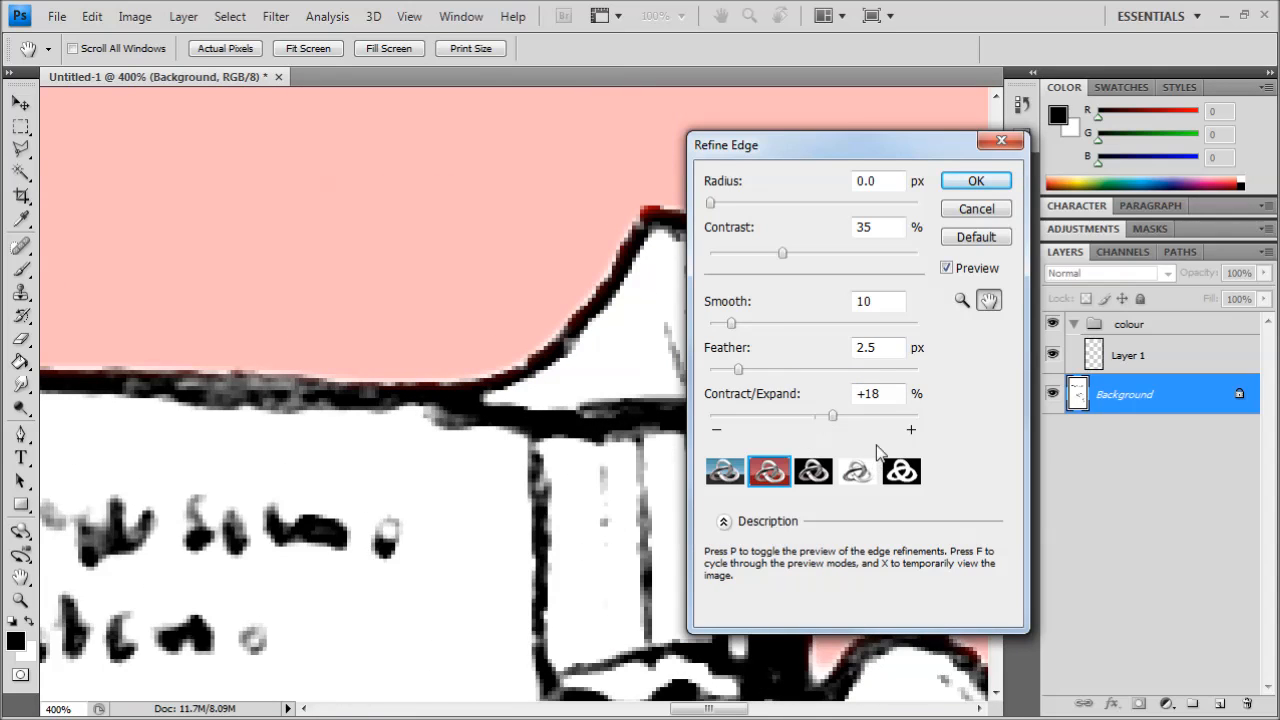
- Refine the selection edge with Contract/Expand at -4%, Smooth at 5 and a slightly lower Feather
drag(799, 417, 804, 419)
key(ctrl+plus)
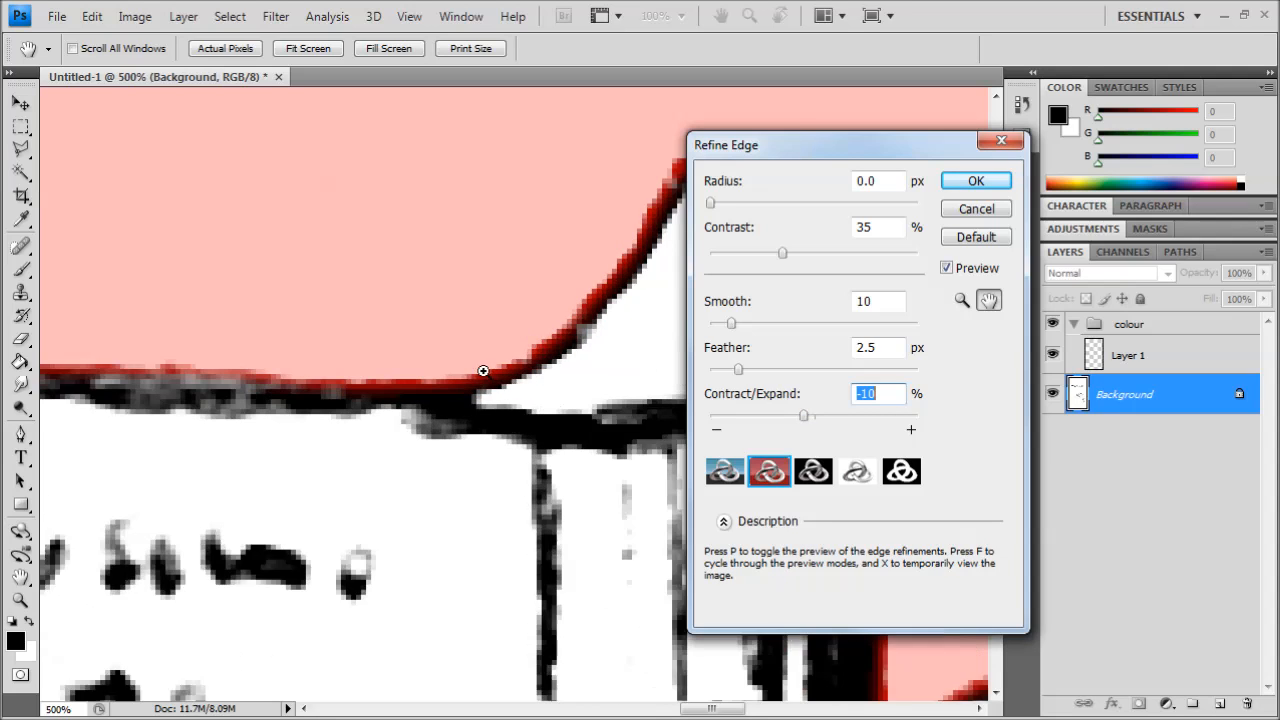
key(ctrl+plus)
drag(611, 260, 455, 350)
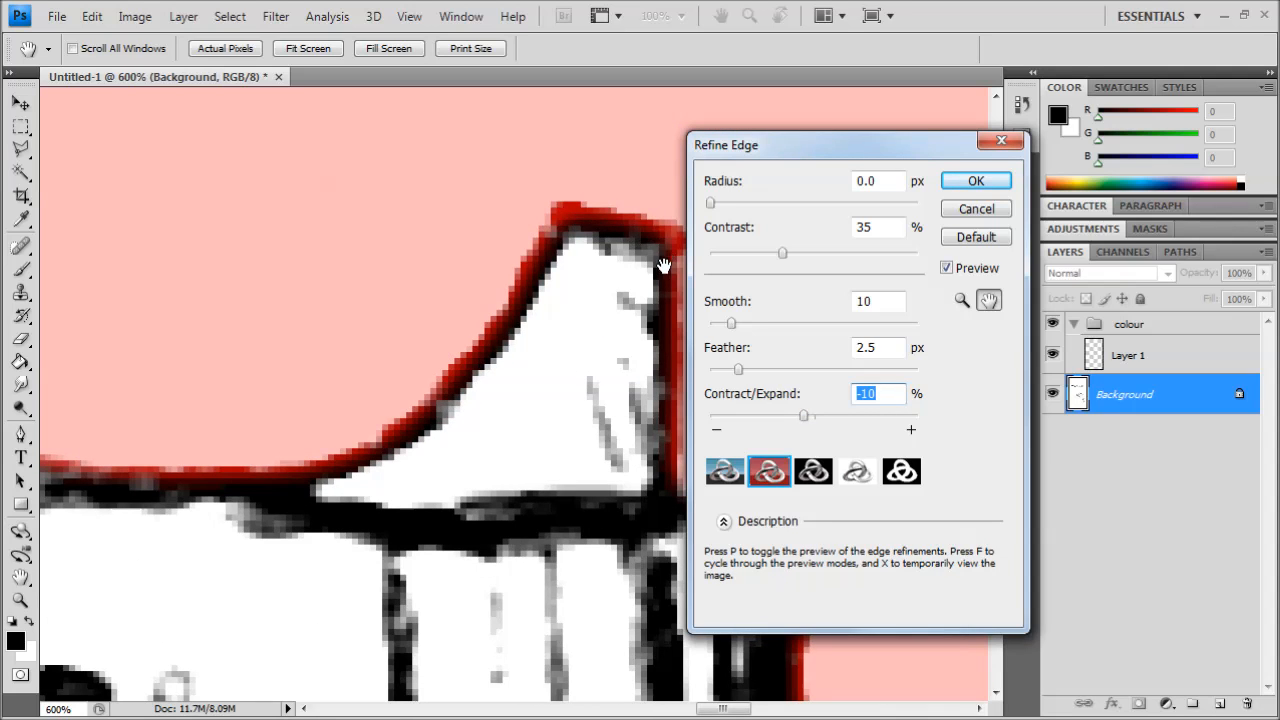
click(810, 415)
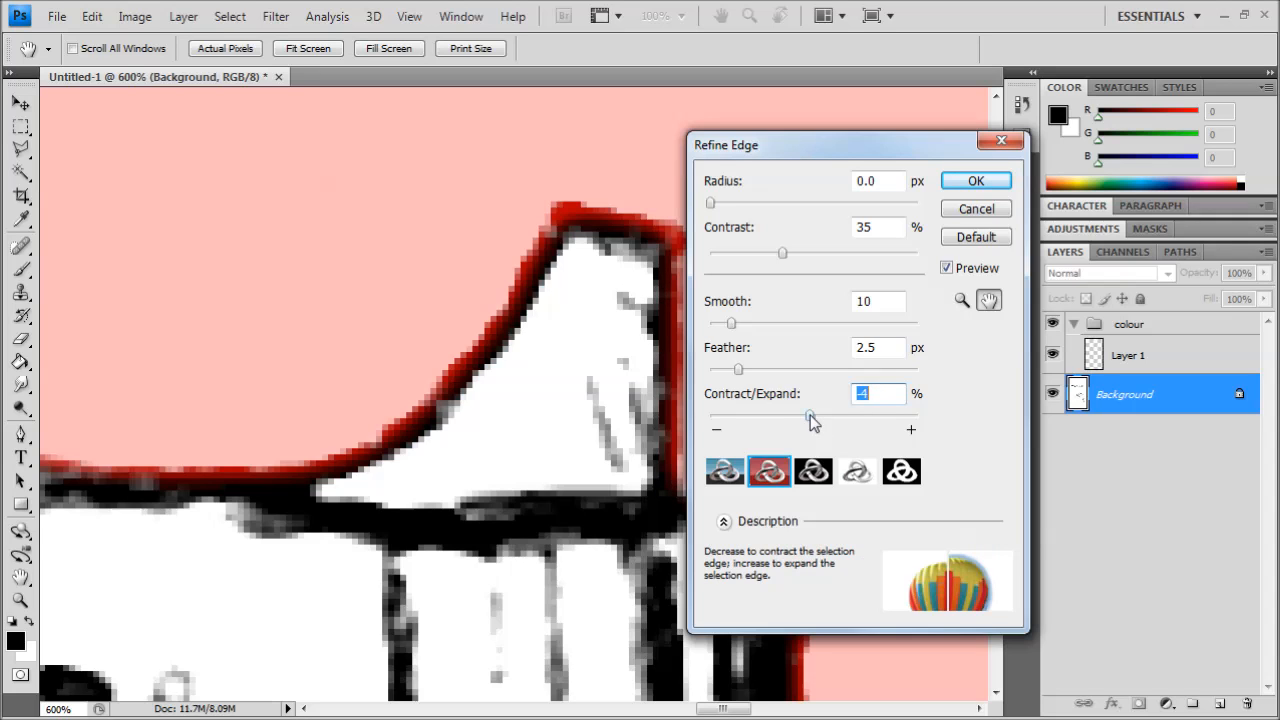
drag(731, 323, 720, 323)
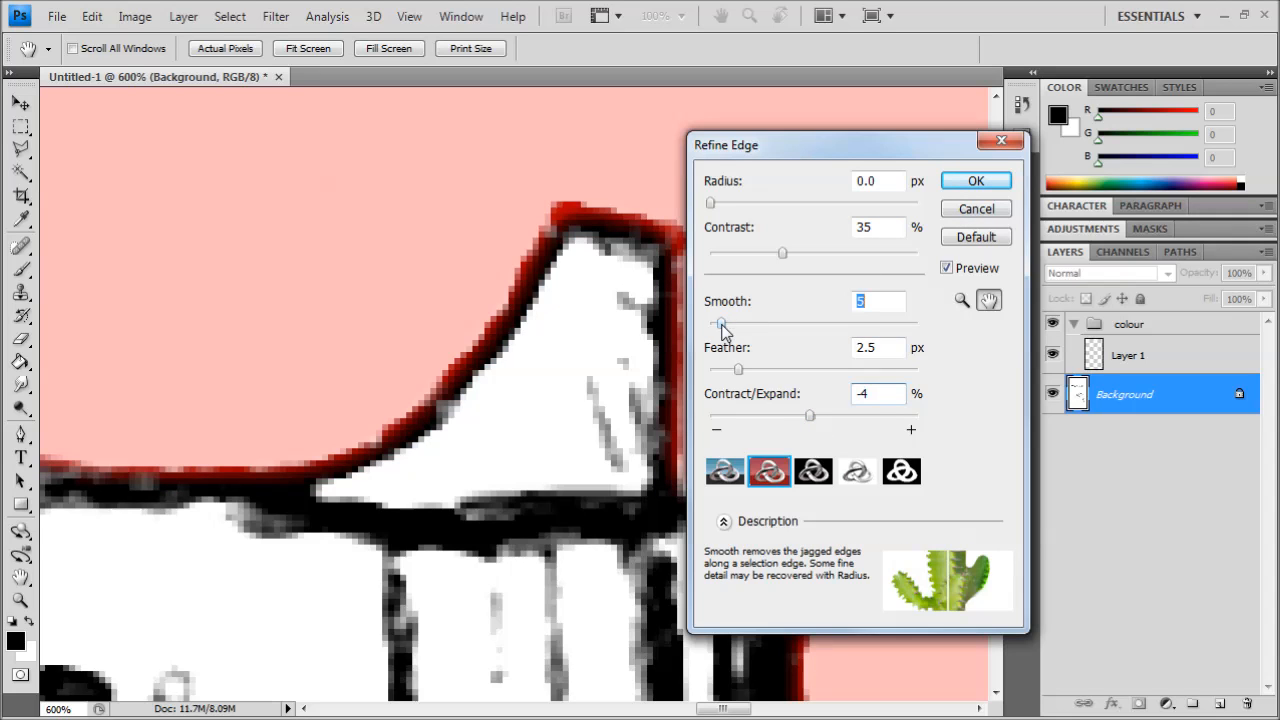
drag(738, 369, 731, 374)
click(975, 181)
- Make Layer 1 in the colour group the active layer
key(ctrl+minus)
key(ctrl+minus)
key(ctrl+minus)
key(ctrl+minus)
key(ctrl+minus)
key(ctrl+minus)
key(ctrl+minus)
key(ctrl+minus)
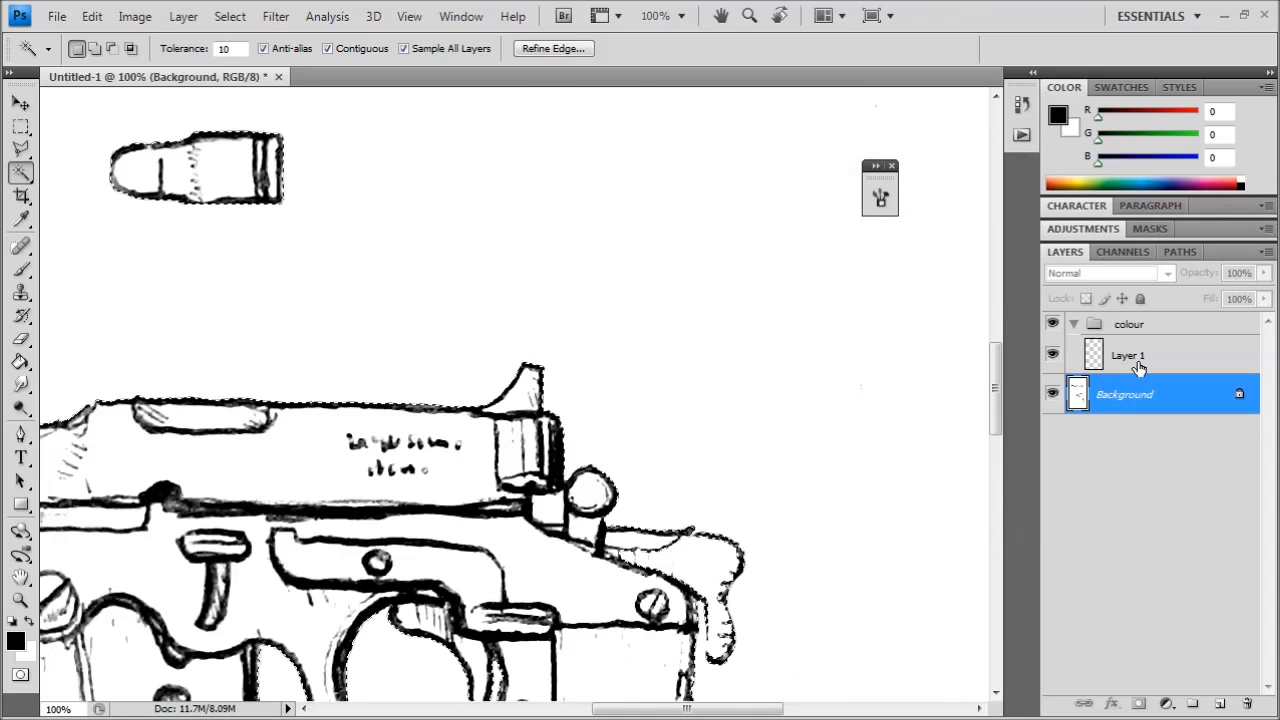
click(1144, 366)
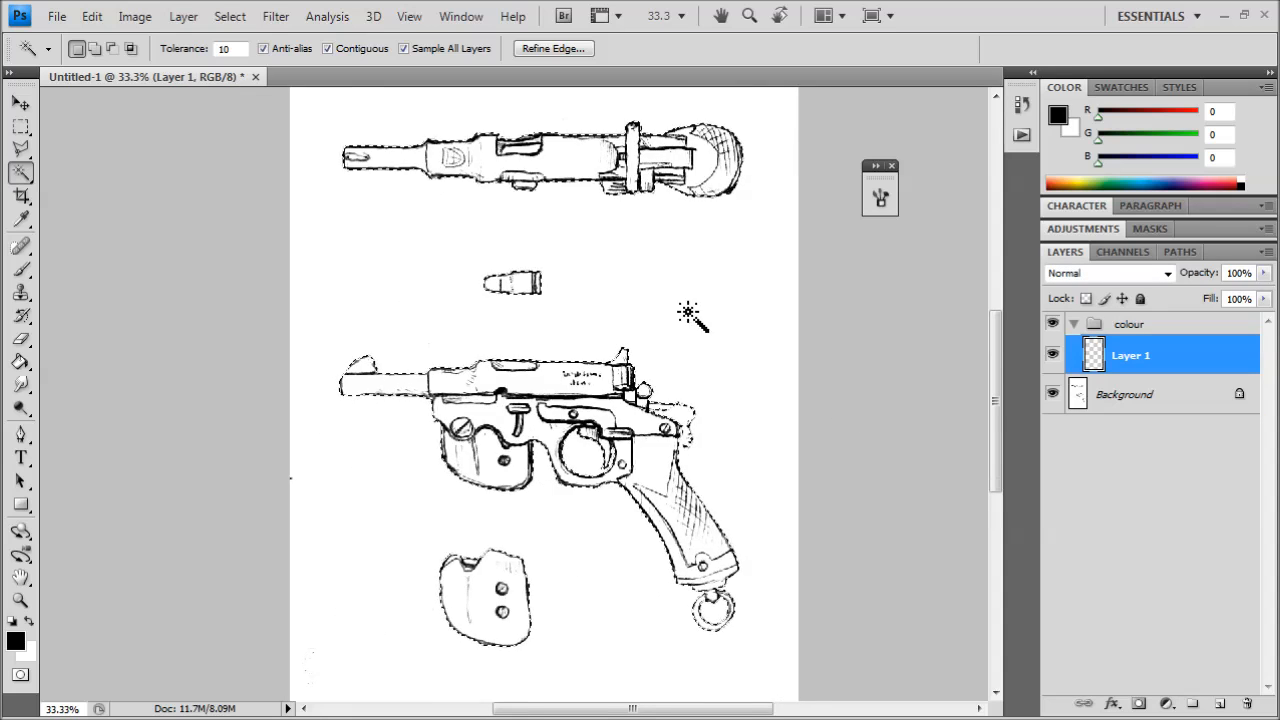
key(ctrl+minus)
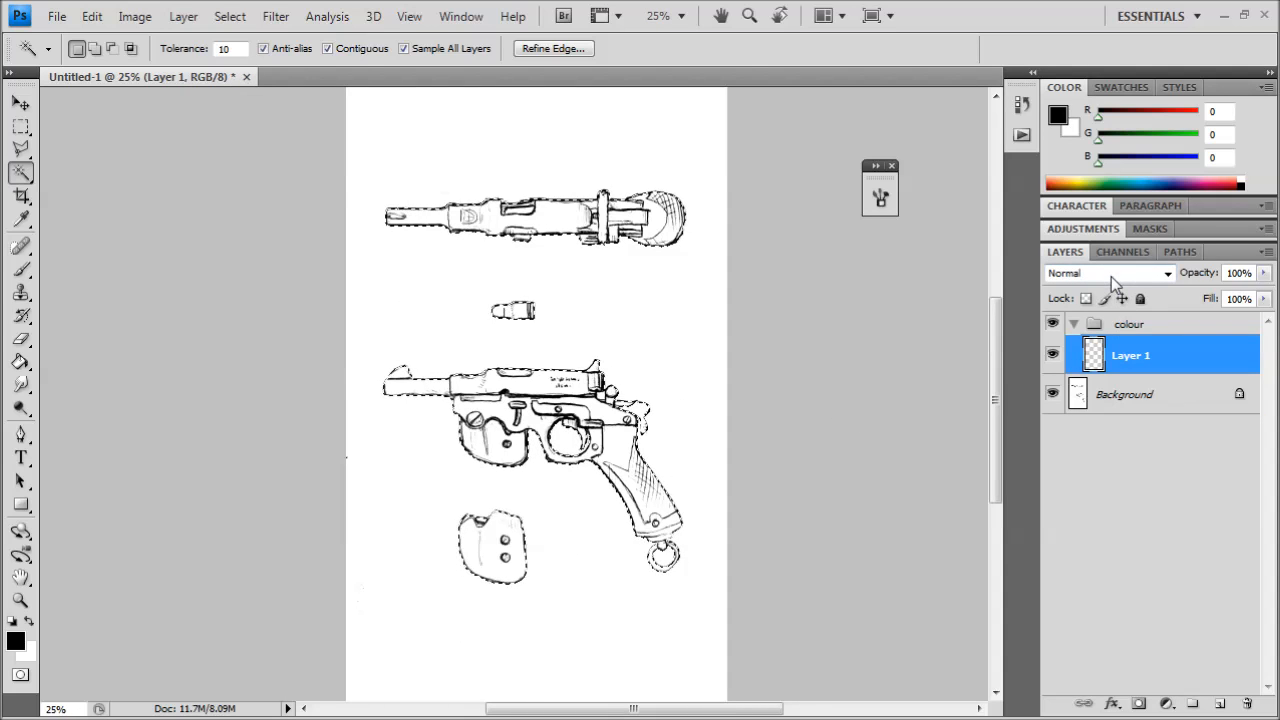
click(1126, 324)
click(1128, 352)
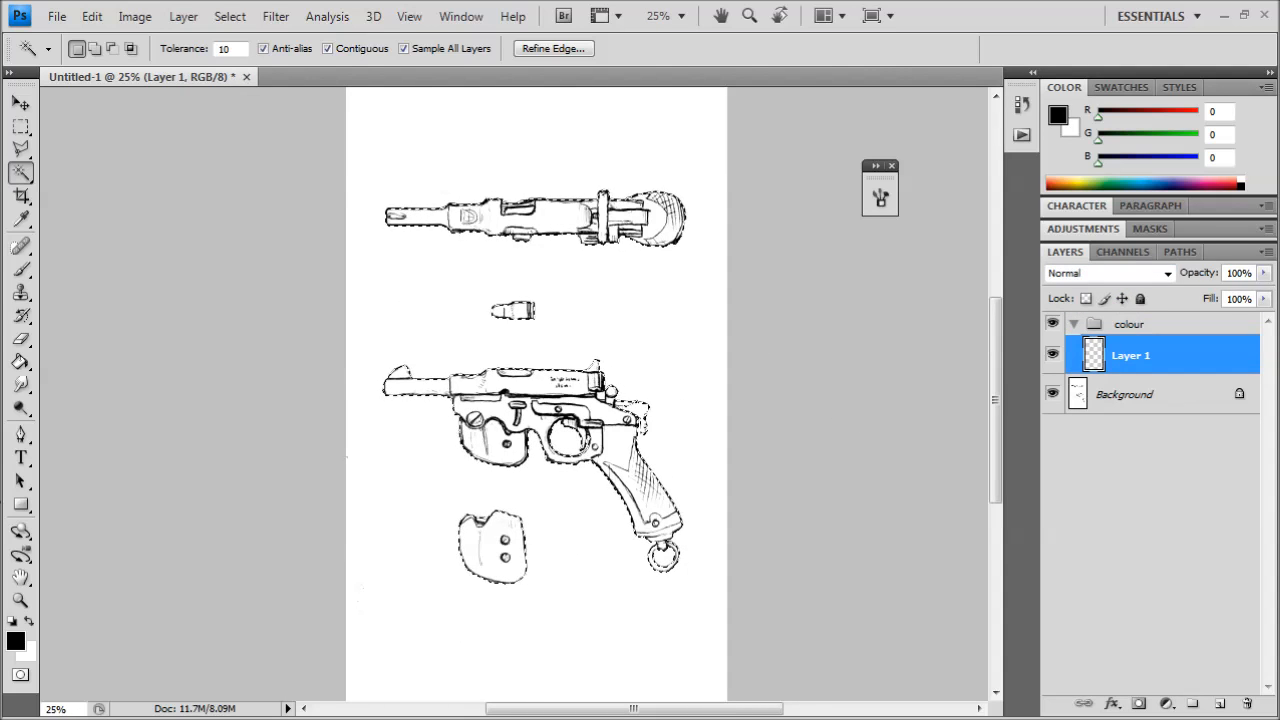
- Fill the selection on Layer 1 with dark blue-grey RGB 40, 43, 52 and deselect it
click(22, 505)
click(16, 646)
drag(1037, 292, 1037, 262)
drag(835, 320, 817, 357)
click(1195, 145)
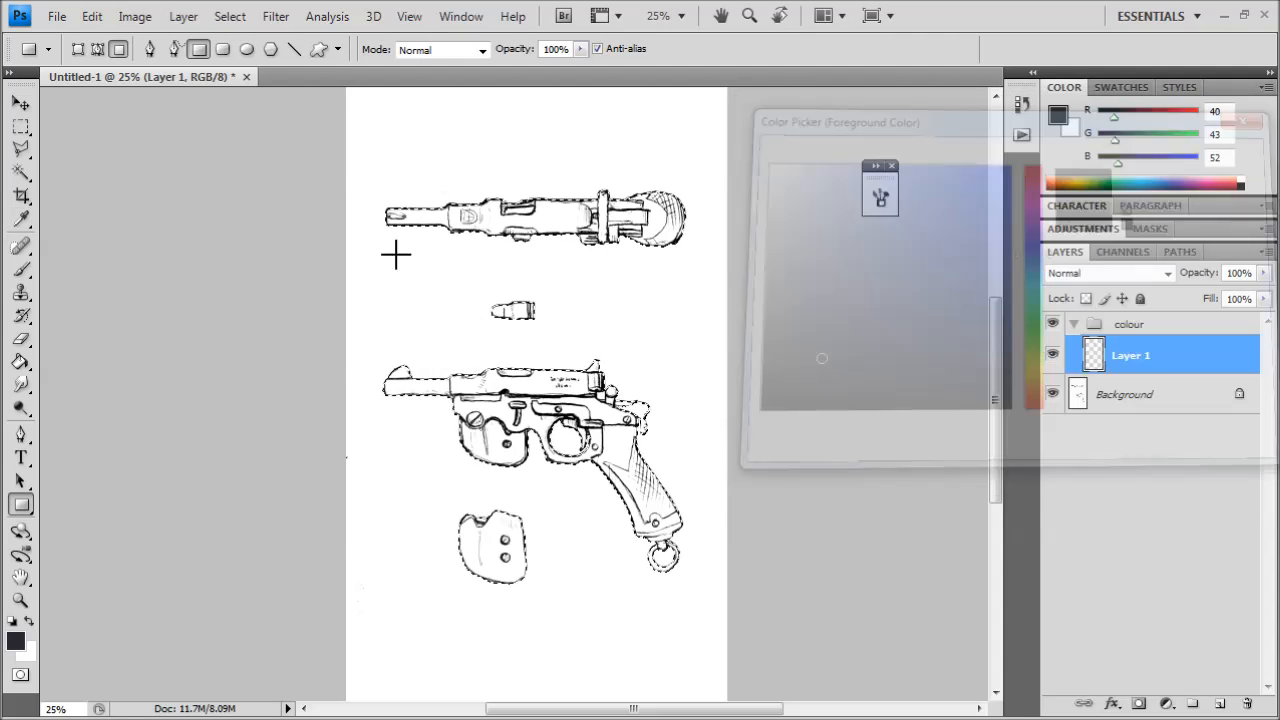
scroll(540, 400, down, 1)
key(alt+BackSpace)
key(ctrl+d)
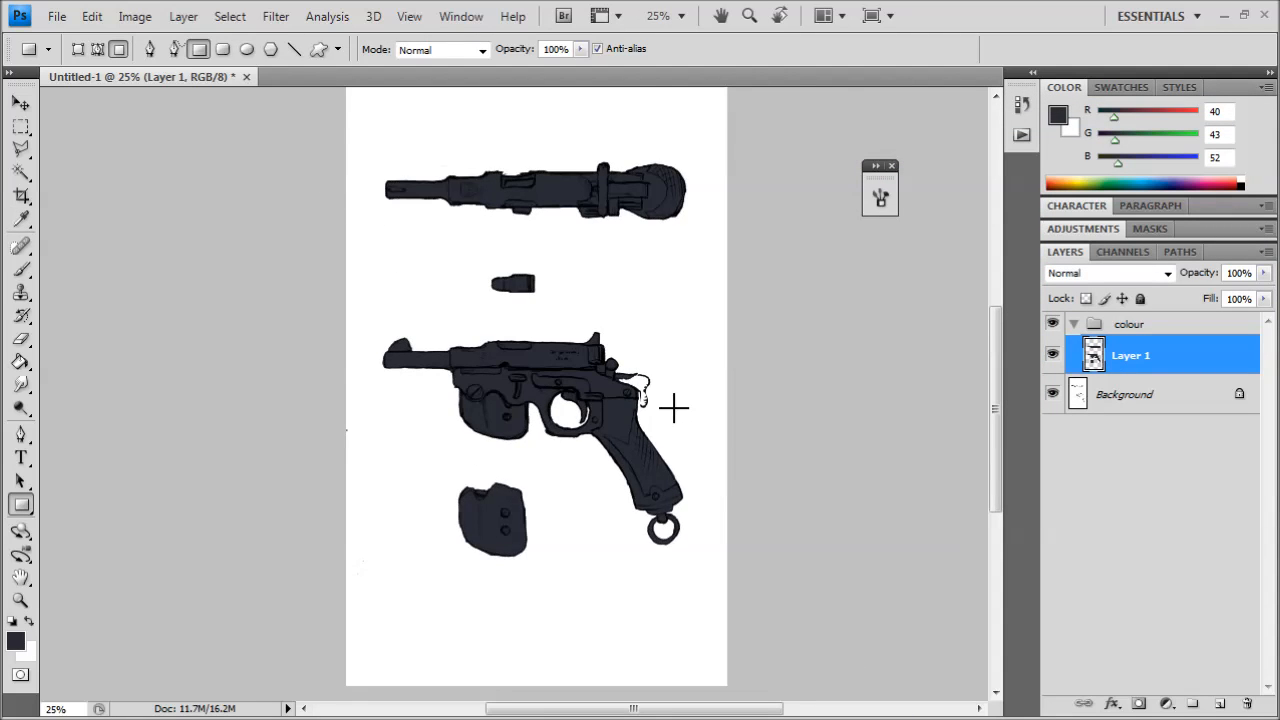
- Paint the unfilled hammer at the pistol's rear with the dark foreground colour using a size 13 brush
scroll(673, 407, up, 5)
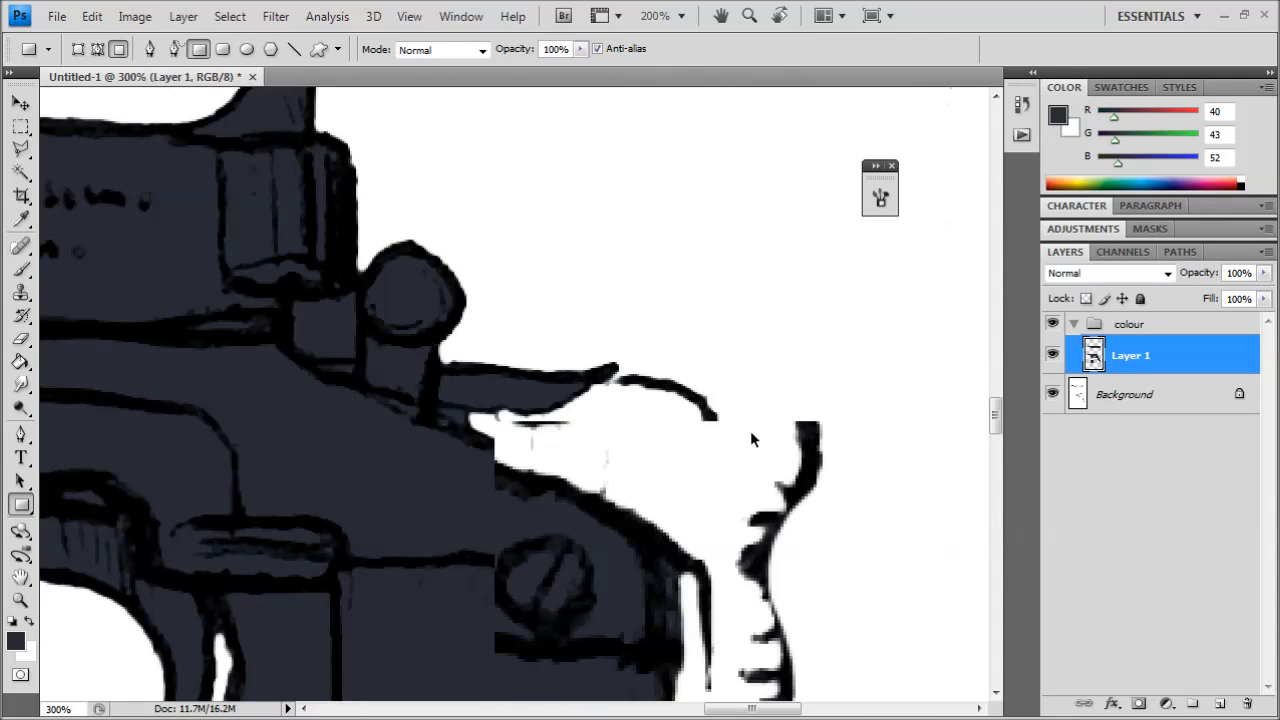
click(24, 270)
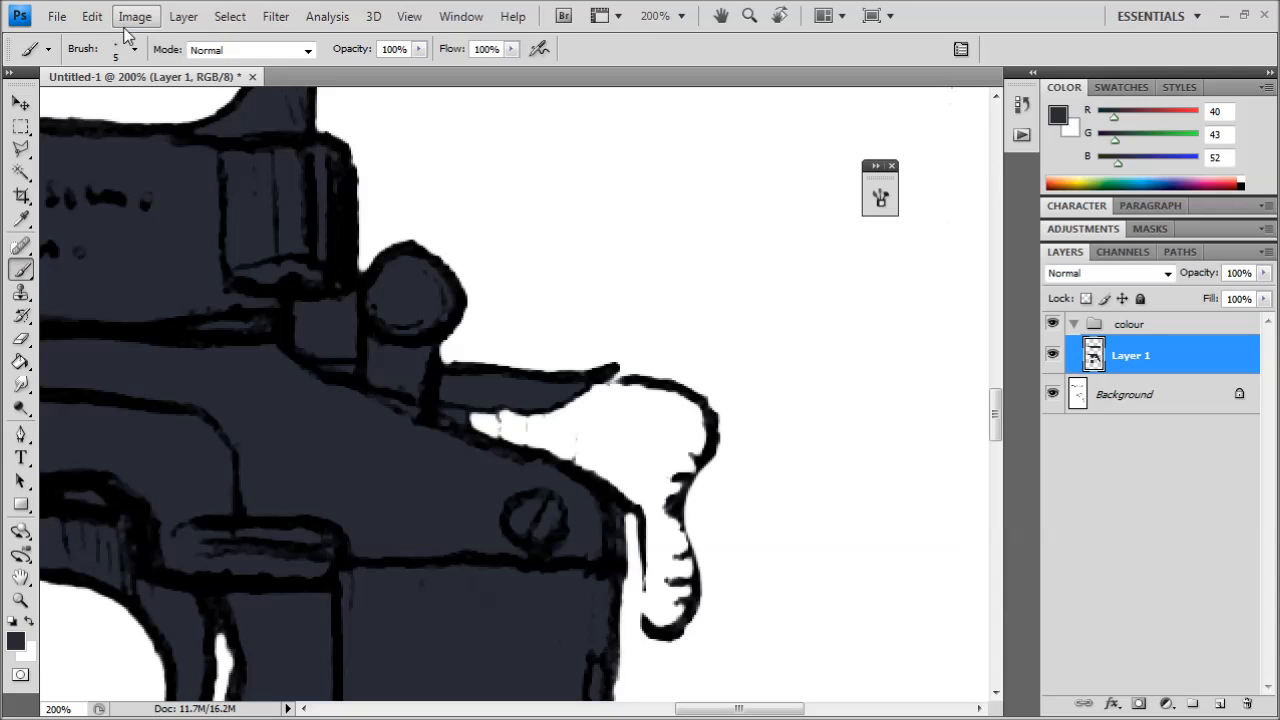
click(134, 49)
mouse_move(642, 486)
mouse_down()
mouse_move(654, 594)
mouse_move(683, 545)
mouse_move(697, 412)
mouse_move(612, 372)
mouse_move(540, 388)
mouse_move(480, 425)
mouse_move(659, 485)
mouse_up()
mouse_move(666, 577)
mouse_down()
mouse_move(647, 436)
mouse_move(656, 484)
mouse_move(663, 461)
mouse_move(602, 400)
mouse_move(627, 418)
mouse_up()
key(ctrl+minus)
key(ctrl+minus)
key(ctrl+minus)
drag(539, 314, 714, 236)
key(ctrl+minus)
drag(626, 232, 609, 319)
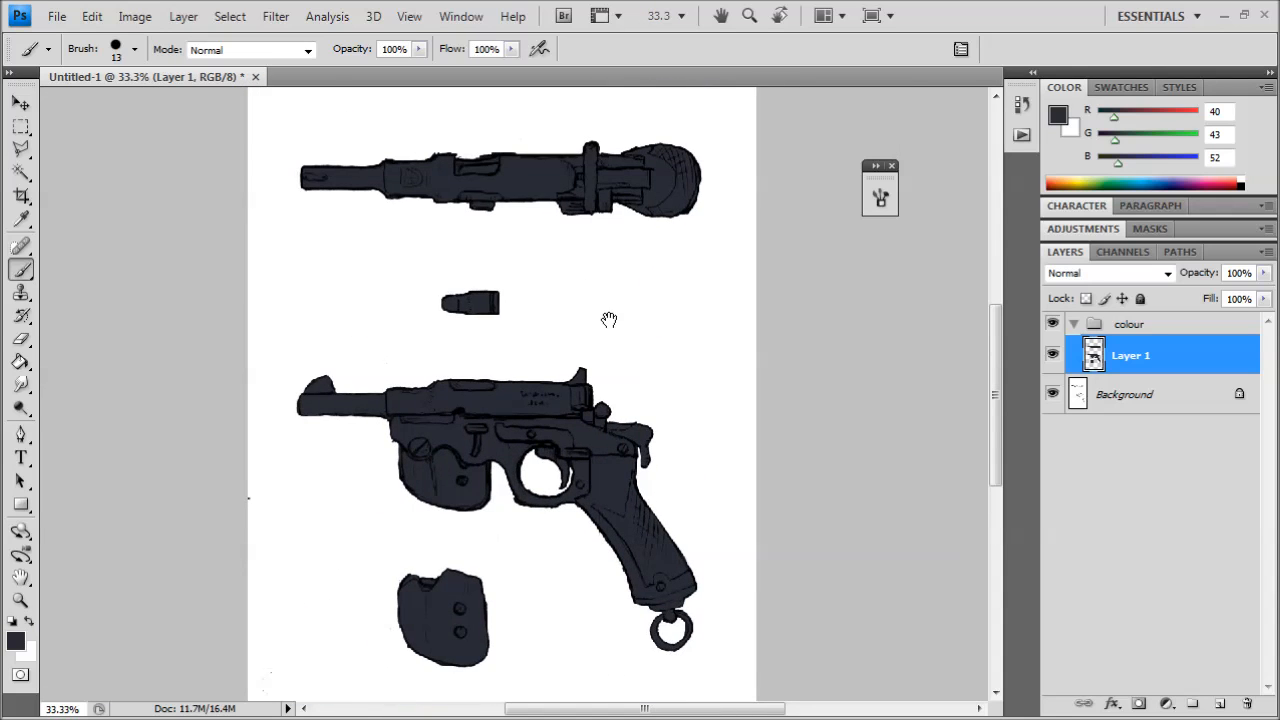
- Toggle Layer 1's visibility off and on to compare the fill with the line art
click(1053, 356)
click(1053, 356)
click(1053, 356)
click(1053, 356)
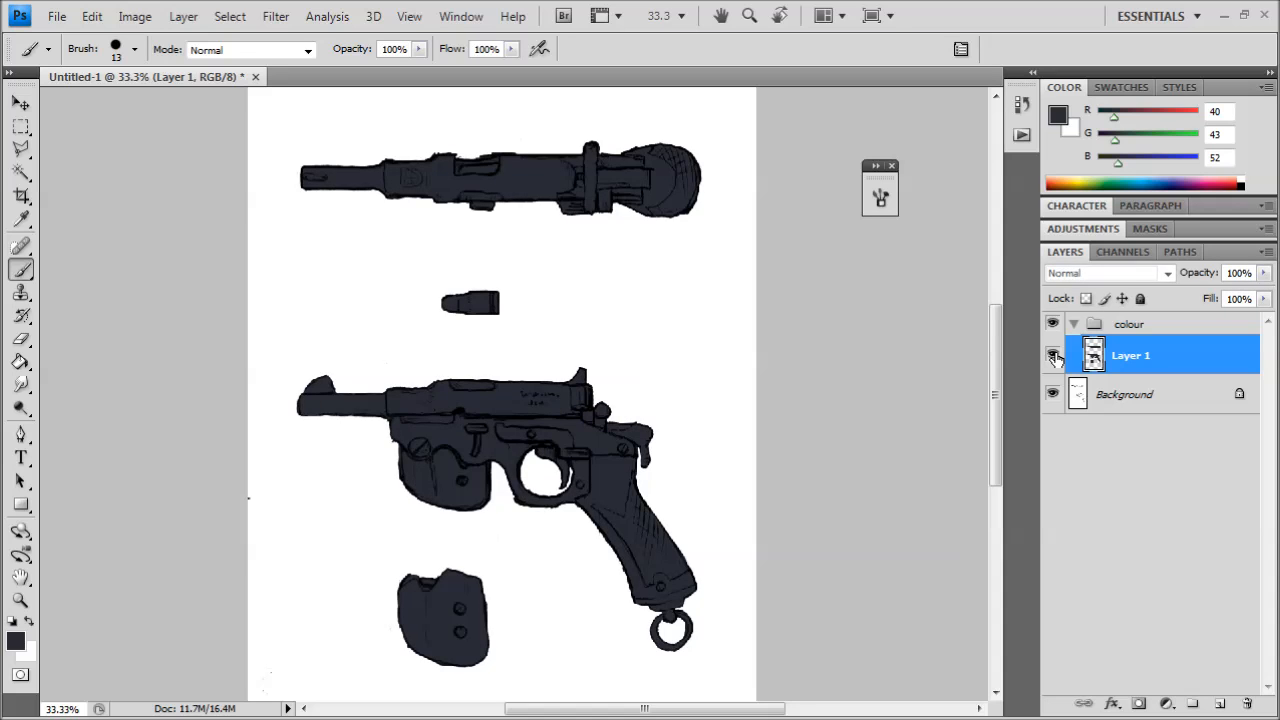
- Examine the outlines and fill edges of the drawings up close, ending at the opening on the top-view pistol
key(ctrl+plus)
drag(528, 490, 695, 336)
key(ctrl+plus)
drag(341, 391, 183, 470)
drag(628, 302, 504, 383)
drag(408, 303, 566, 363)
key(ctrl+plus)
key(ctrl+minus)
key(ctrl+minus)
mouse_move(697, 380)
mouse_down()
mouse_move(686, 263)
mouse_move(666, 397)
mouse_up()
drag(560, 281, 566, 317)
key(ctrl+plus)
key(ctrl+plus)
key(ctrl+plus)
key(ctrl+plus)
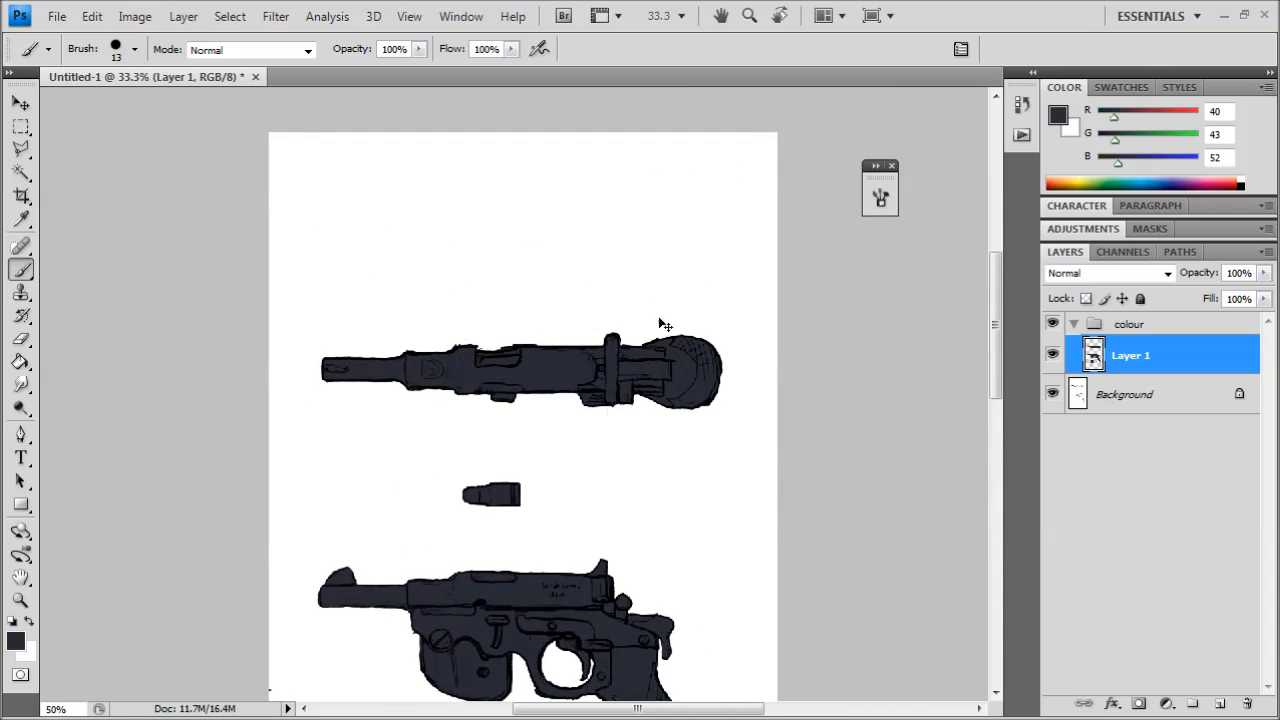
drag(473, 269, 513, 327)
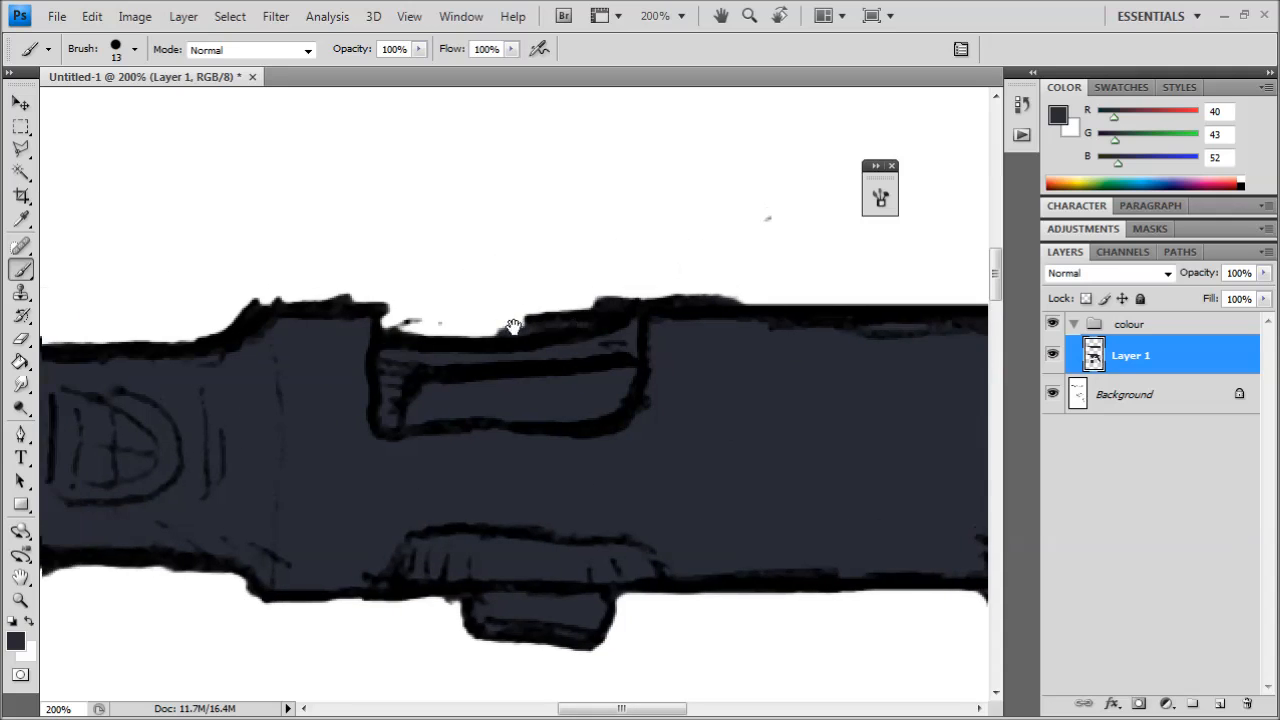
- Erase the thick stray black outline above the top-view pistol's opening on the Background layer
click(1120, 392)
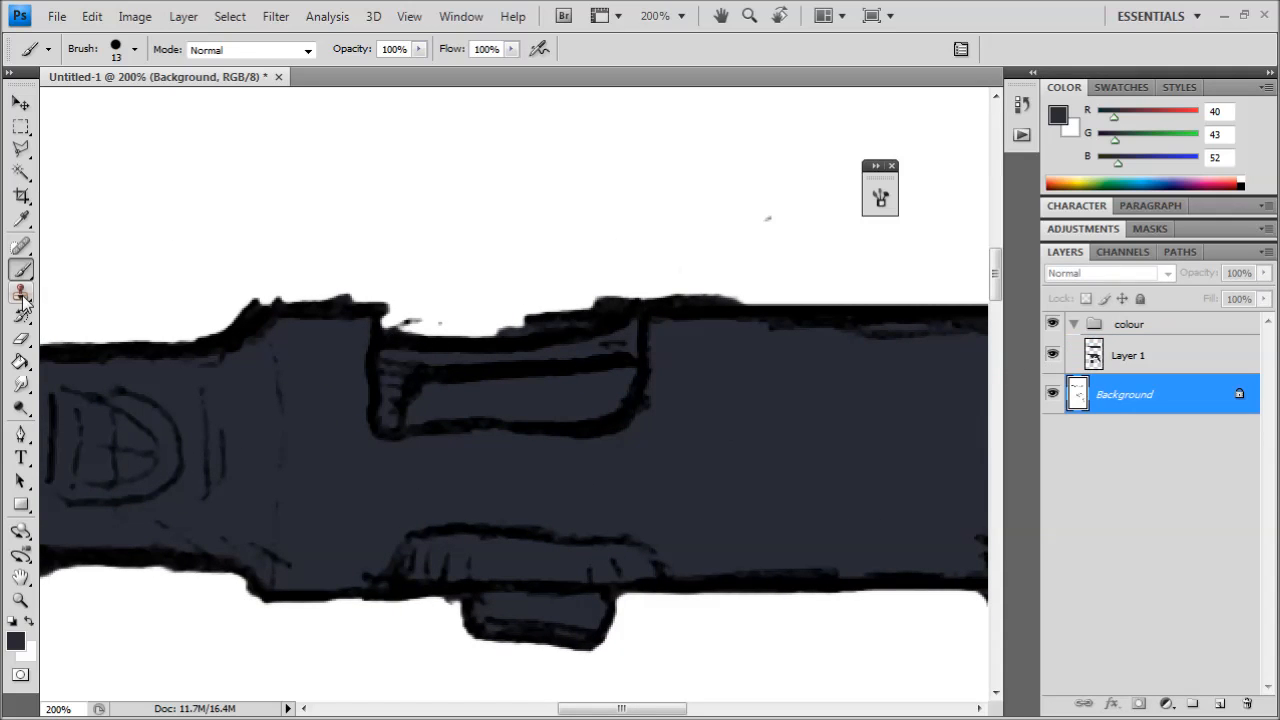
click(20, 338)
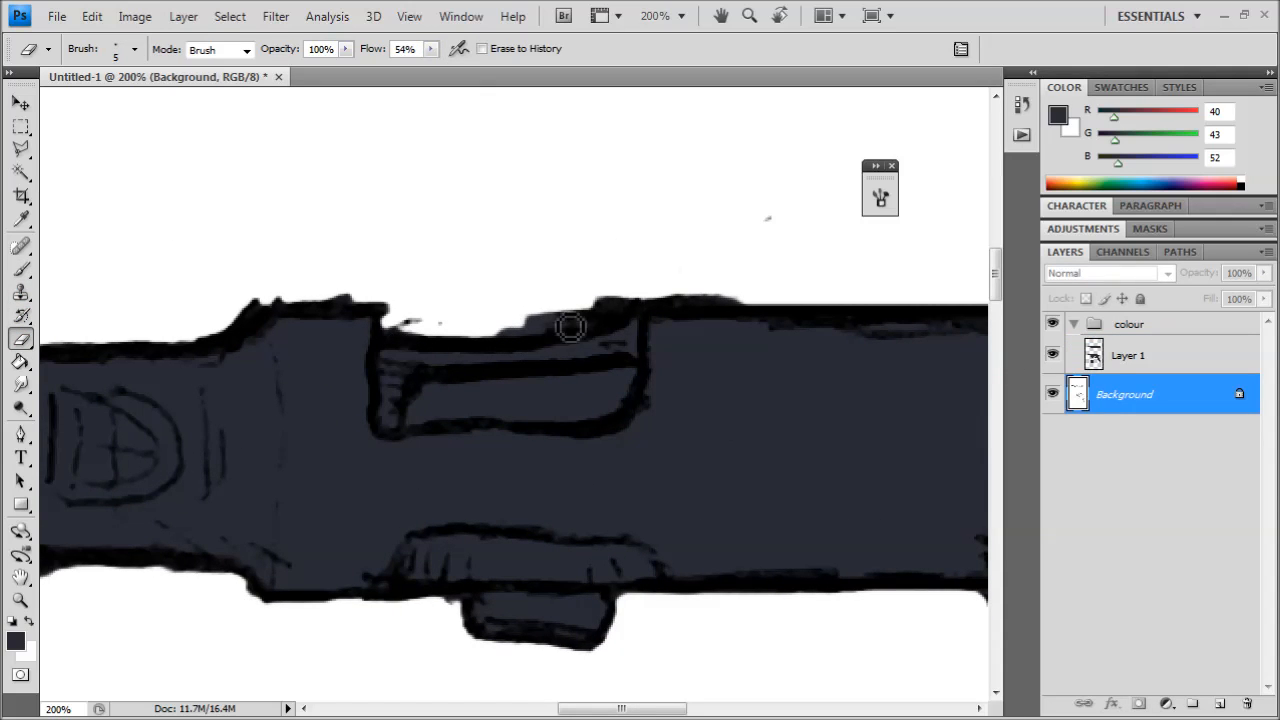
mouse_move(651, 322)
mouse_down()
mouse_move(548, 317)
mouse_move(563, 328)
mouse_move(531, 335)
mouse_move(587, 323)
mouse_up()
click(1127, 358)
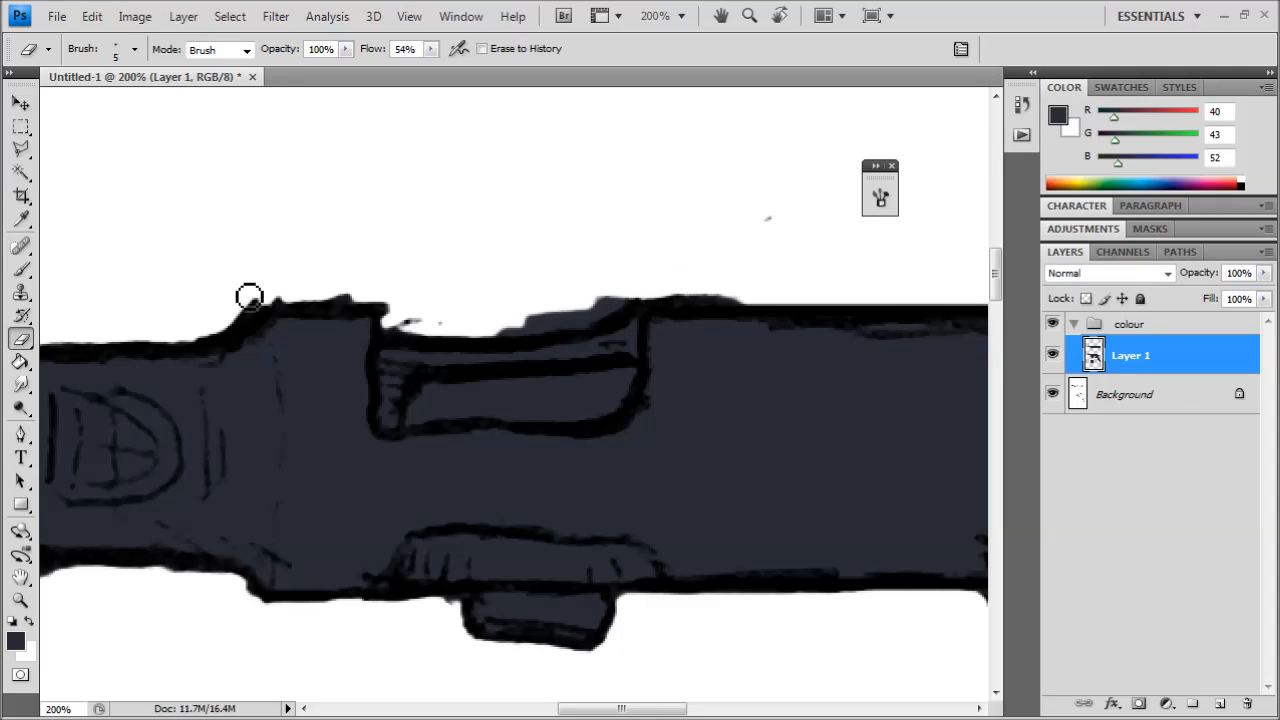
- Draw a straight black line across the upper edge of the top-view pistol's opening on the Background layer with a size 5 brush
click(1181, 395)
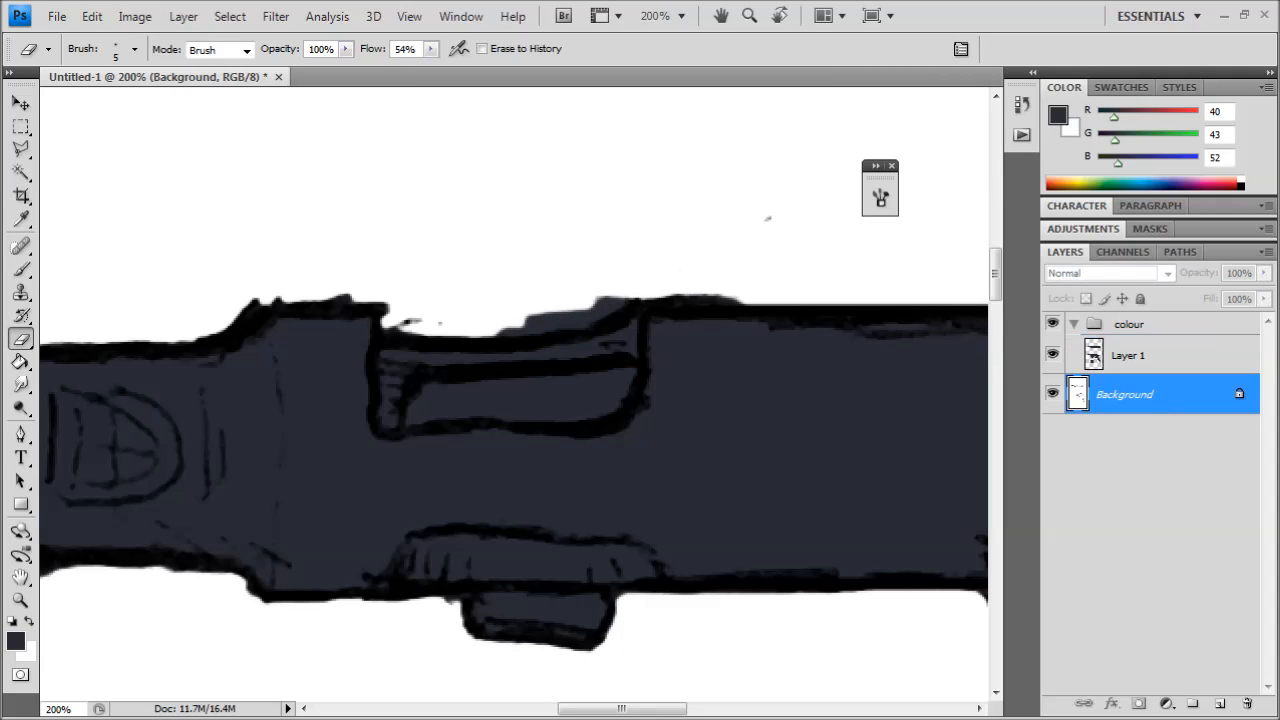
click(20, 270)
key(d)
click(113, 47)
click(118, 226)
drag(390, 336, 612, 339)
- Fill the gap under the new line on Layer 1 with the sampled dark colour and erase the excess fill above it
click(1110, 360)
alt+click(731, 381)
mouse_move(440, 334)
mouse_down()
mouse_move(489, 346)
mouse_move(427, 342)
mouse_move(569, 345)
mouse_up()
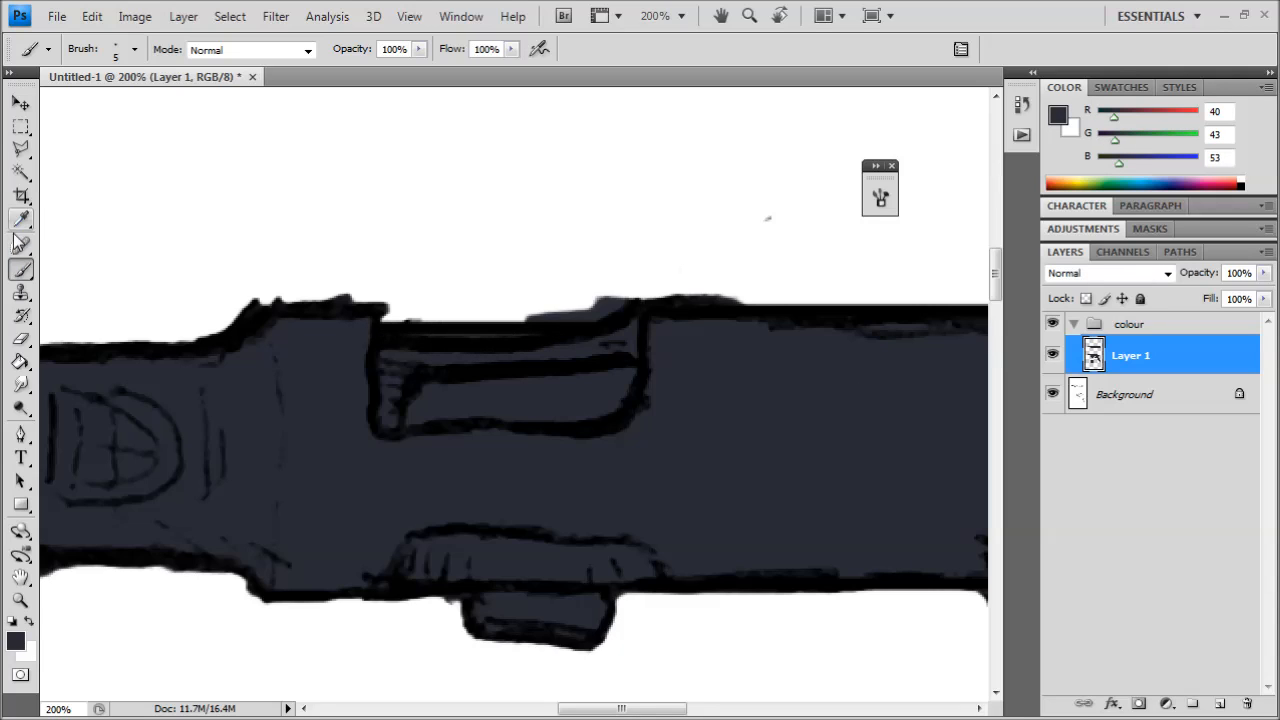
click(20, 339)
mouse_move(540, 300)
mouse_down()
mouse_move(608, 320)
mouse_move(617, 303)
mouse_move(651, 303)
mouse_move(587, 316)
mouse_move(600, 295)
mouse_up()
- Review the filled drawings across the whole page
key(ctrl+minus)
key(ctrl+minus)
key(ctrl+minus)
key(ctrl+minus)
key(ctrl+minus)
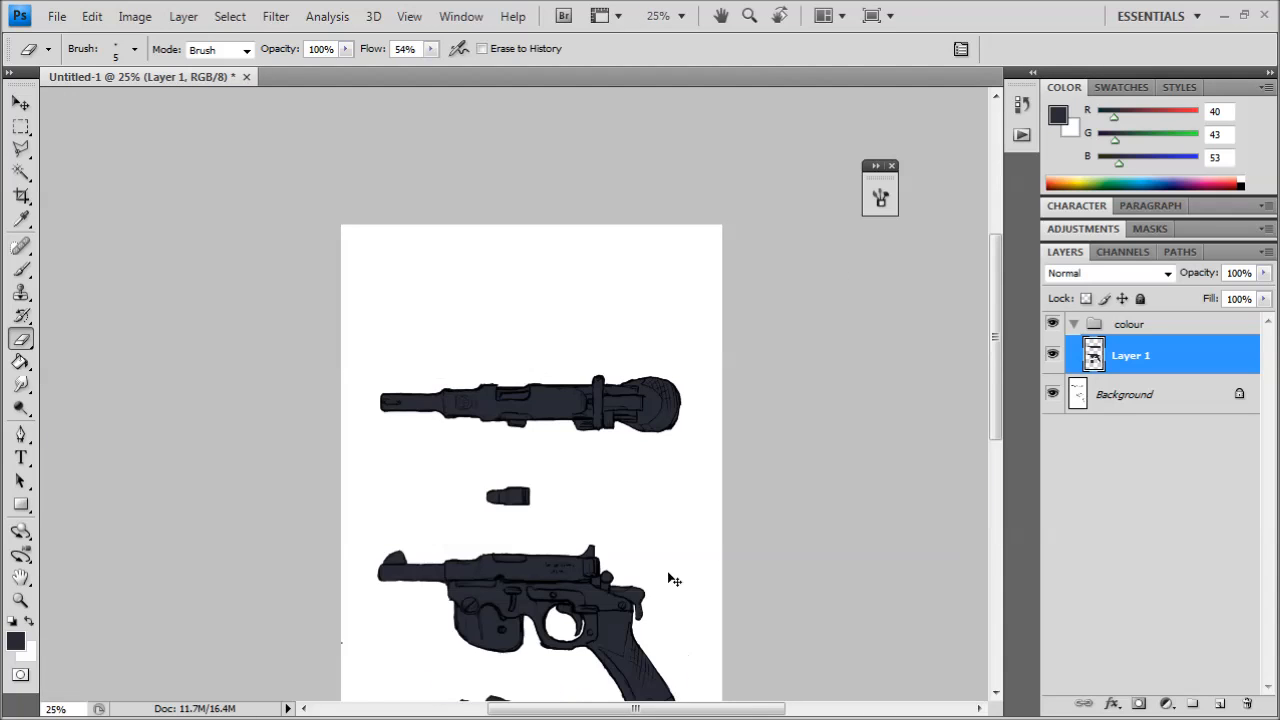
drag(636, 517, 608, 398)
key(ctrl+plus)
key(ctrl+plus)
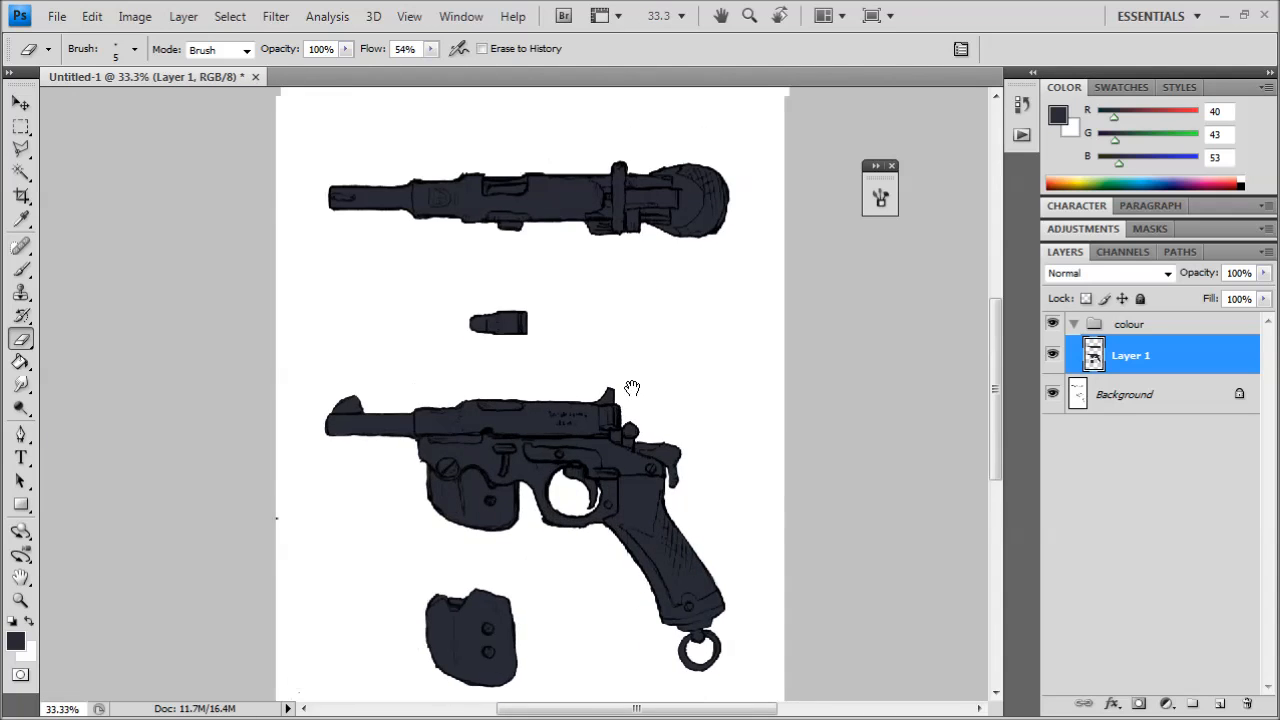
key(ctrl+minus)
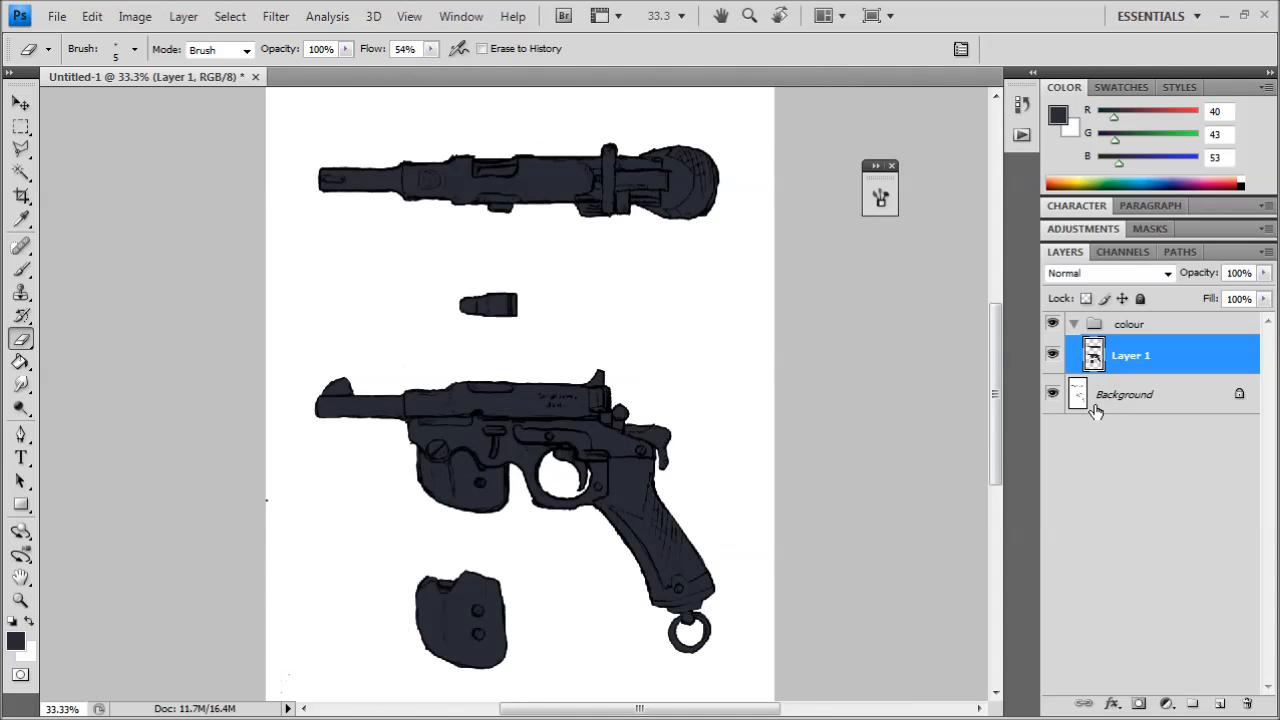
- Check Layer 1's fill by toggling its visibility, and set the Brush foreground colour to RGB 67, 73, 92
click(1054, 355)
click(1054, 355)
key(b)
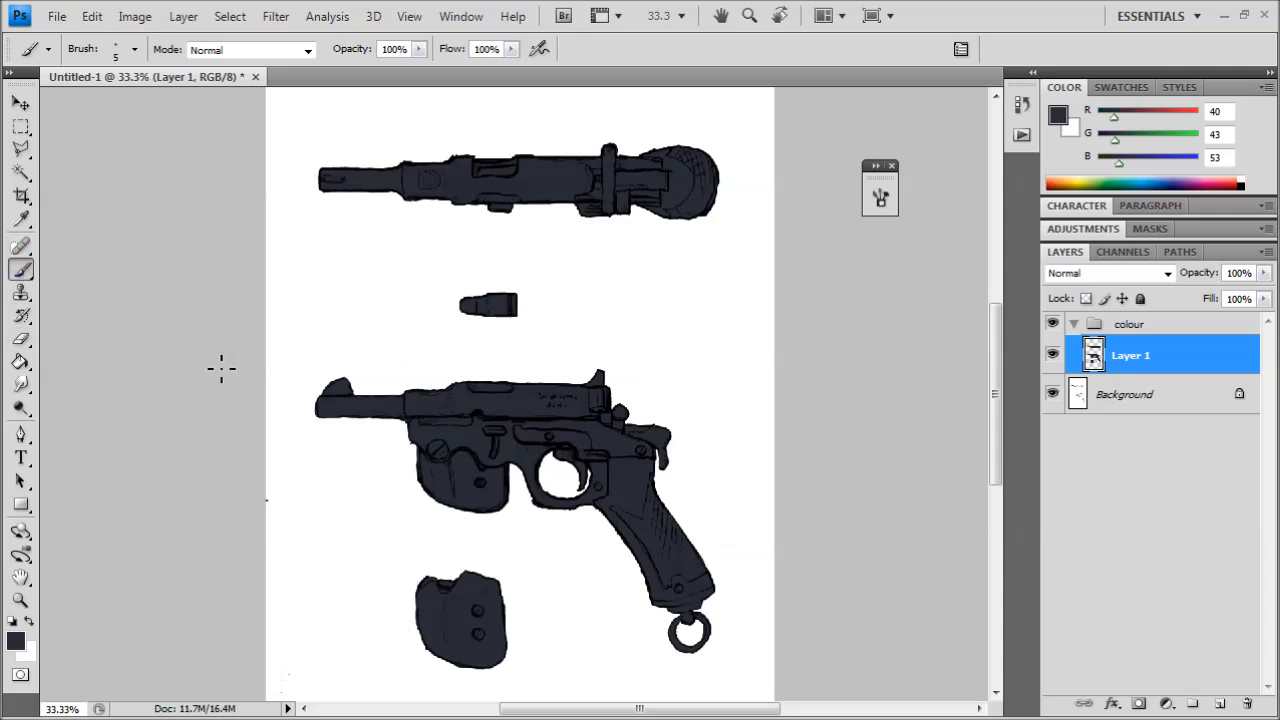
click(17, 643)
mouse_move(822, 328)
mouse_down()
mouse_move(823, 309)
mouse_move(824, 320)
mouse_up()
click(1216, 146)
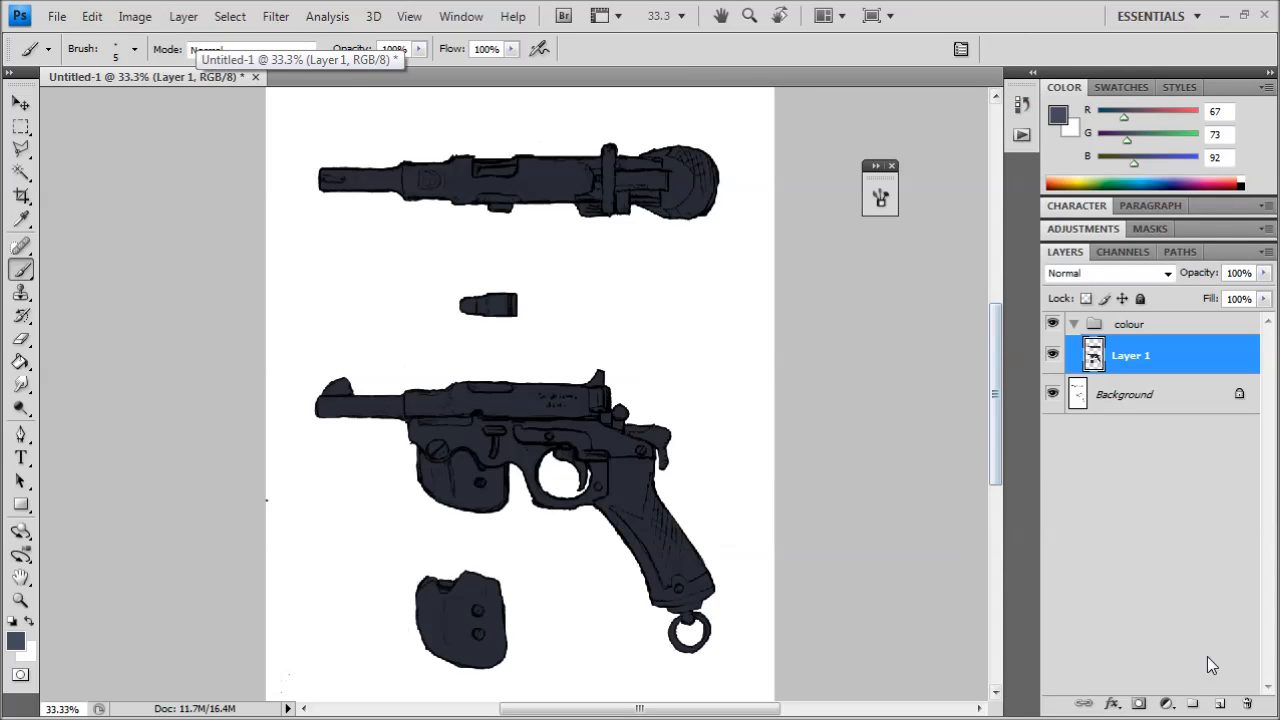
- Add a new layer above Layer 1 and clip it to Layer 1 with a clipping mask
key(ctrl+plus)
drag(517, 411, 540, 340)
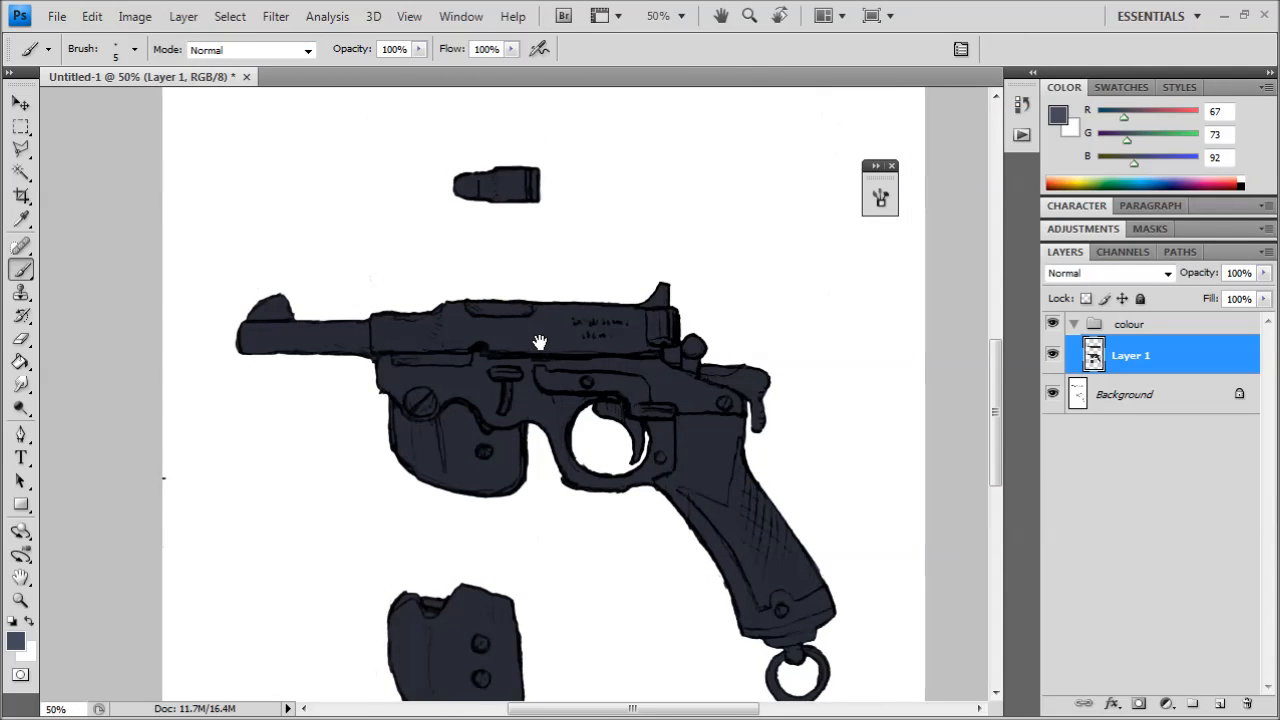
click(1222, 705)
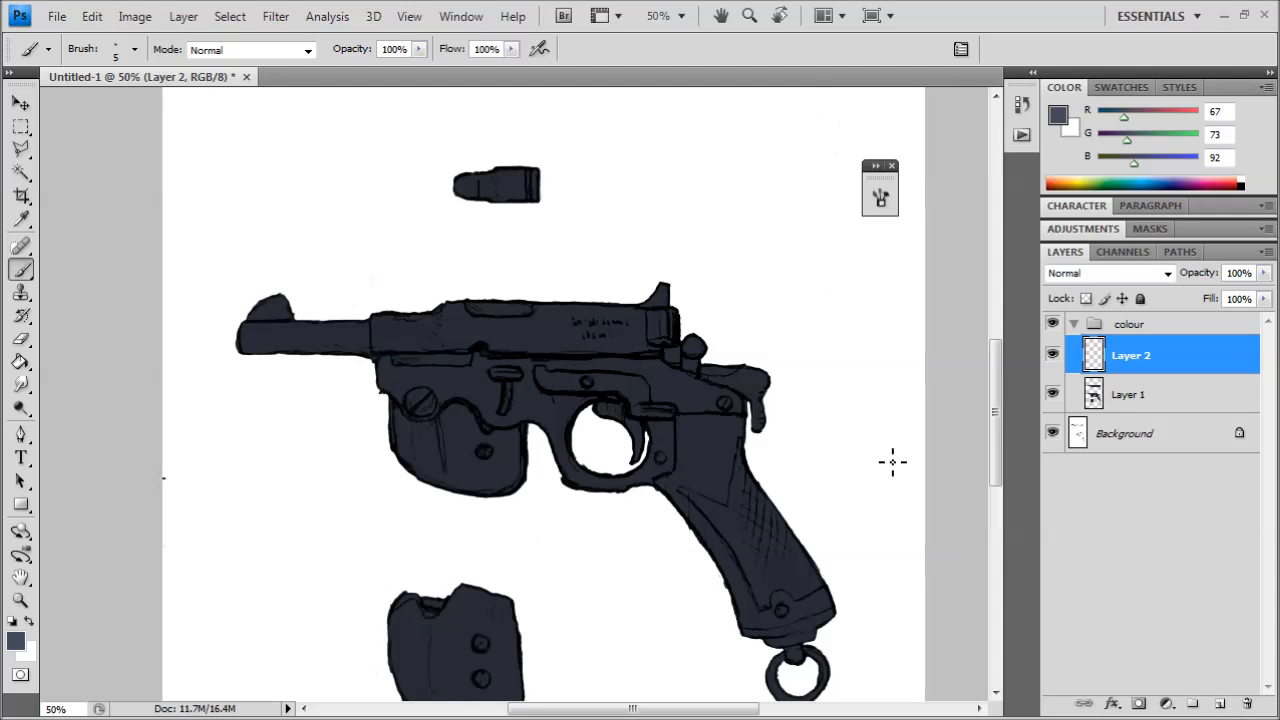
right_click(1114, 360)
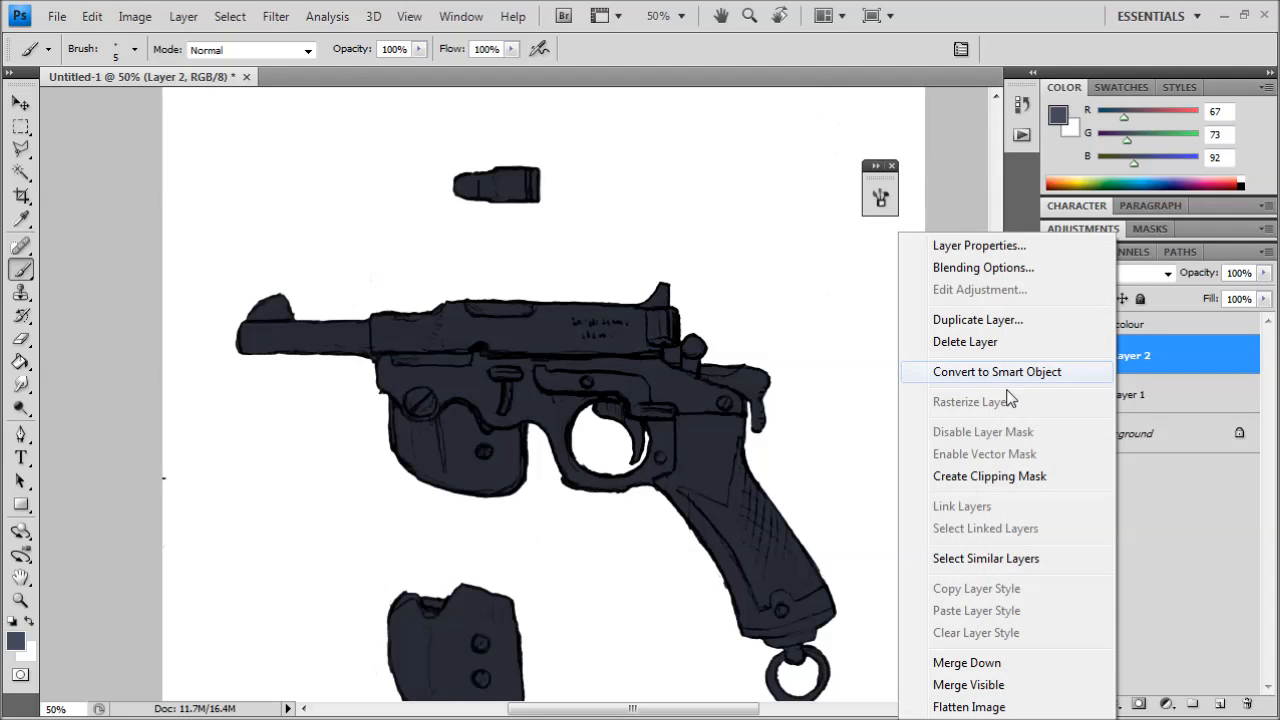
click(992, 477)
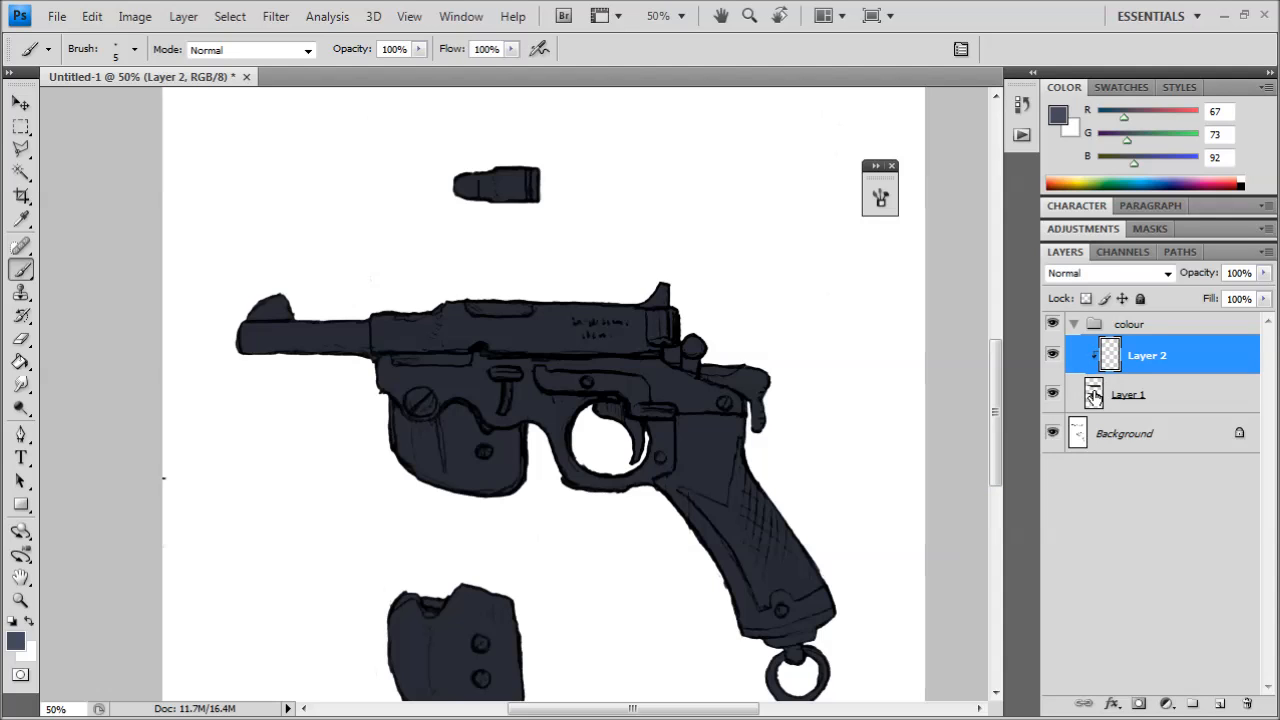
click(1094, 396)
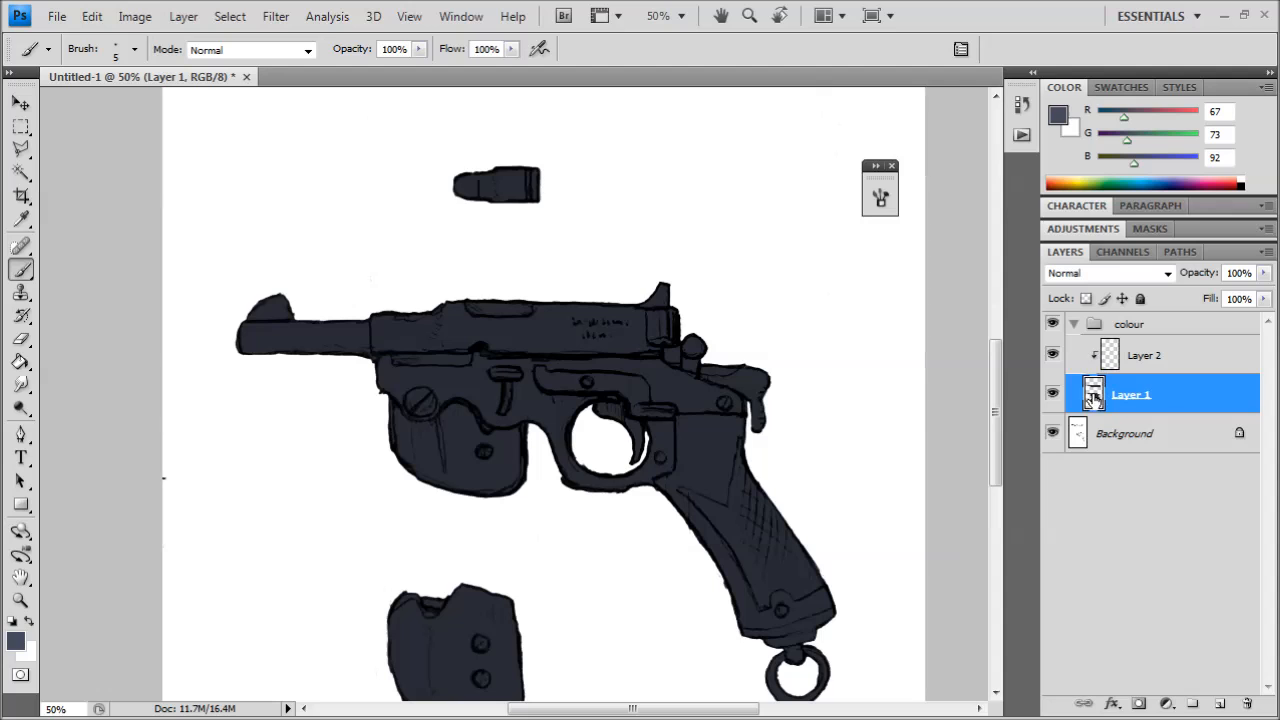
click(1113, 356)
drag(367, 260, 401, 285)
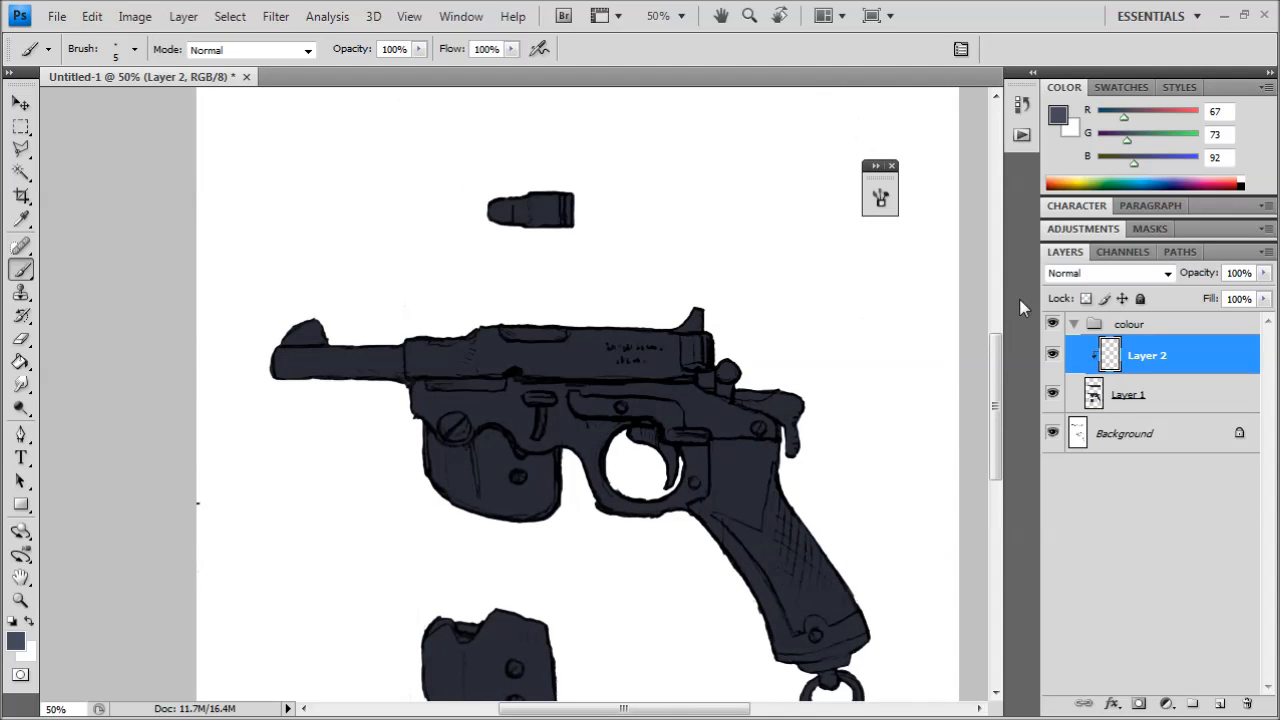
right_click(1110, 362)
key(Escape)
click(16, 641)
click(1185, 179)
- Set up the Brush with the 23 px spatter tip enlarged to 44 px and 13% opacity
click(18, 265)
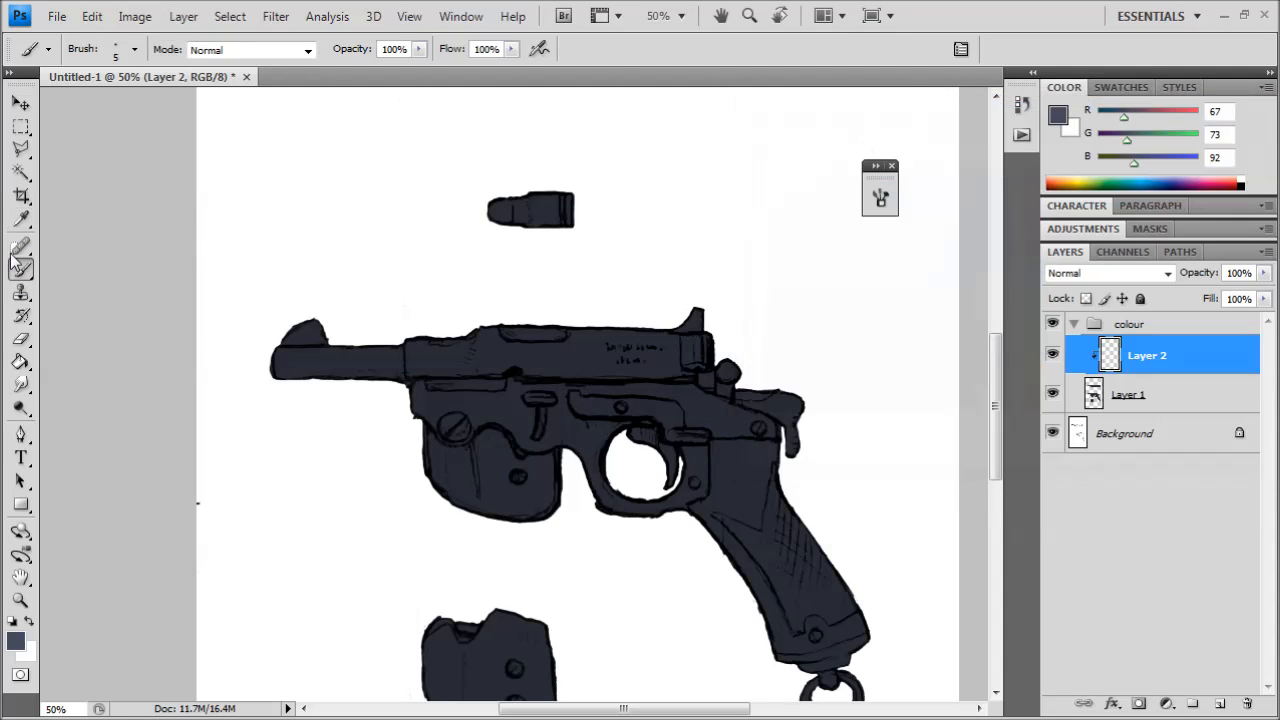
click(118, 52)
click(202, 212)
drag(229, 231, 229, 251)
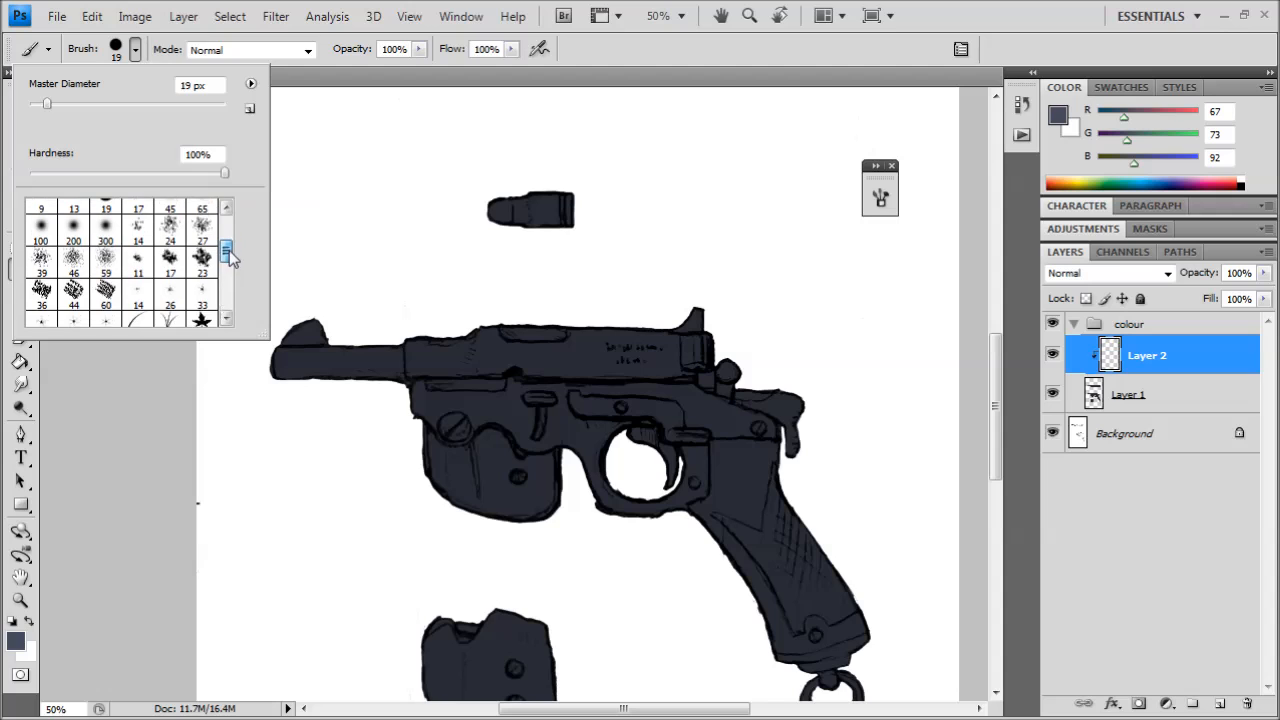
click(202, 233)
drag(47, 104, 70, 107)
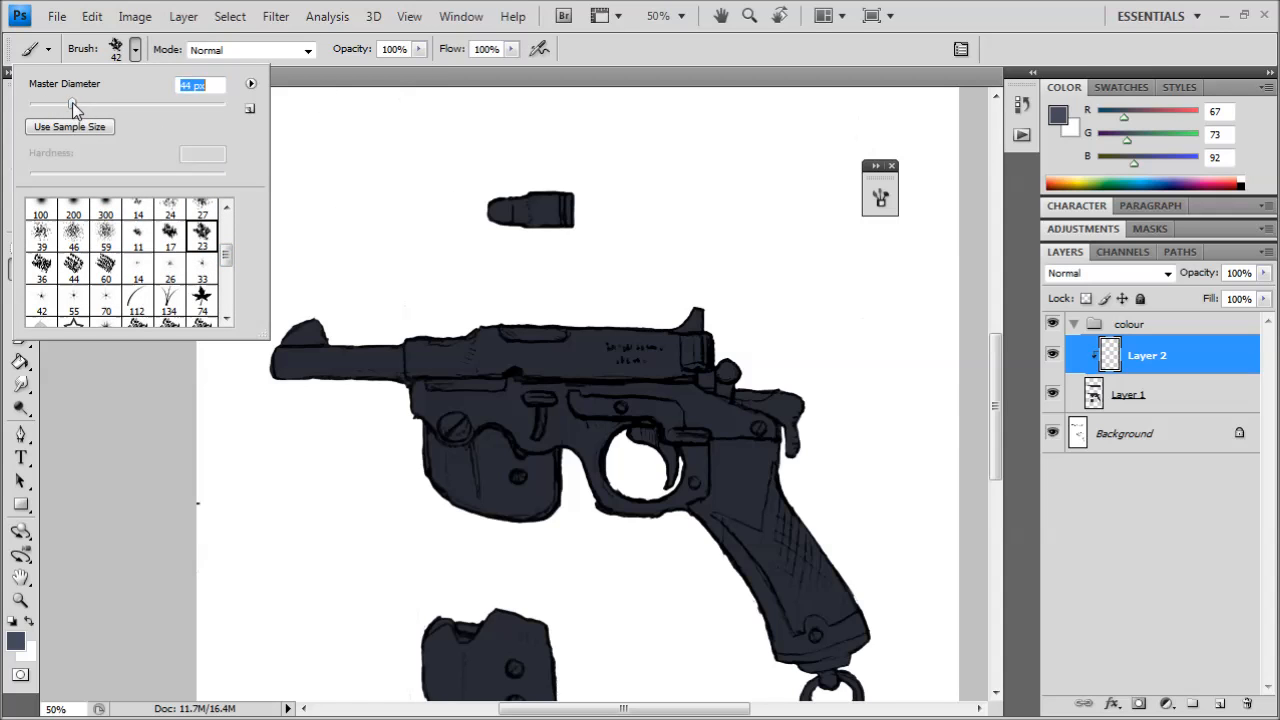
click(419, 49)
drag(335, 69, 330, 69)
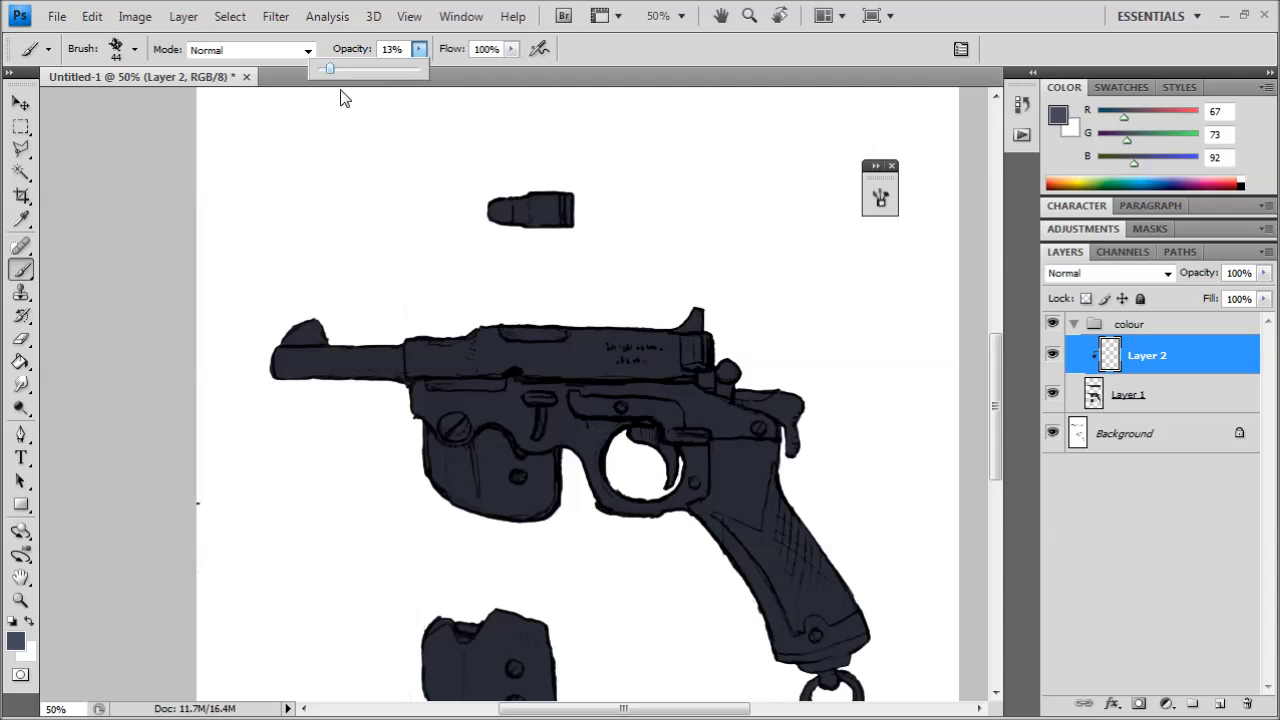
- Paint soft lighter shading on the recessed panel at the upper edge of the side-view pistol's receiver on Layer 2
click(498, 222)
key(ctrl+plus)
drag(581, 373, 543, 409)
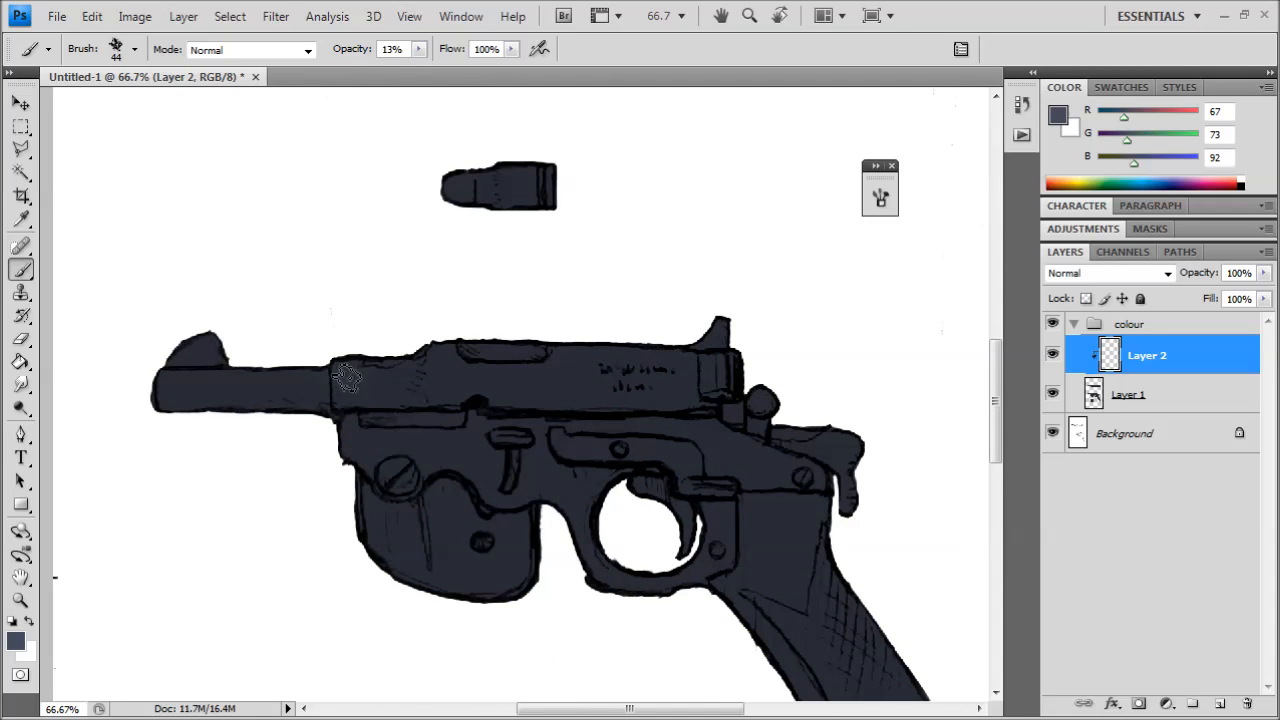
key(ctrl+plus)
key(ctrl+plus)
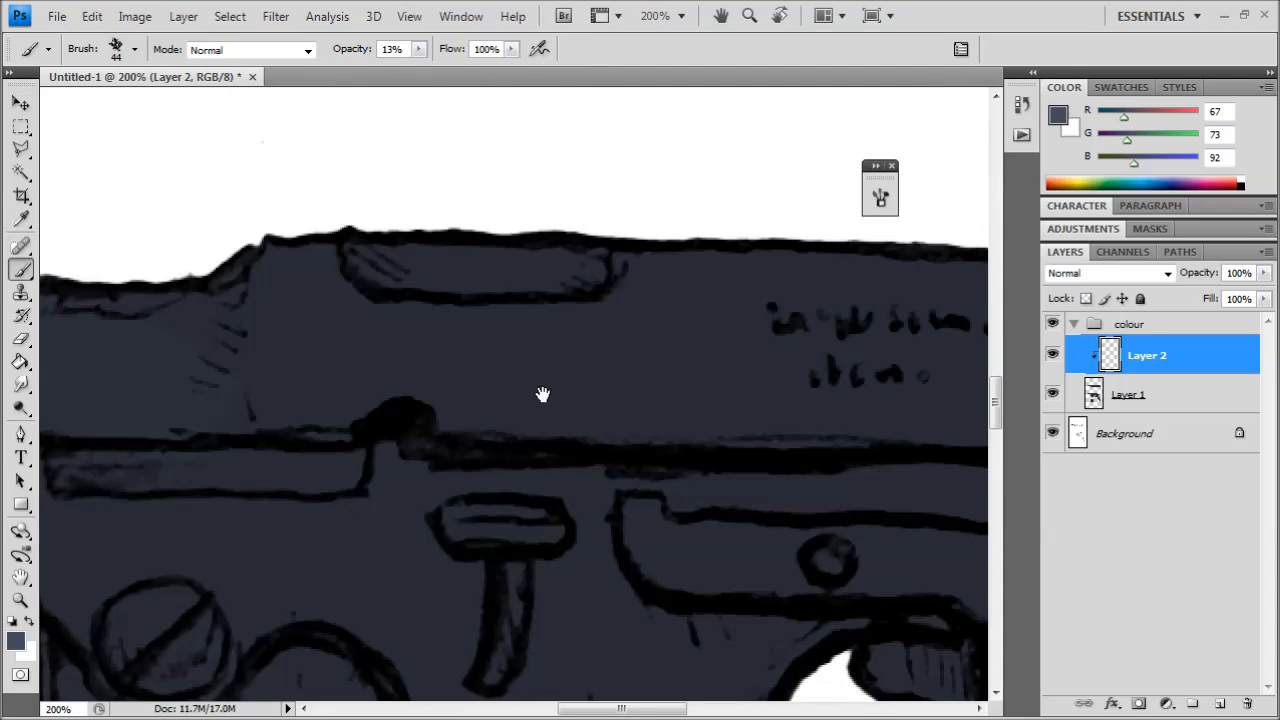
scroll(383, 338, up, 3)
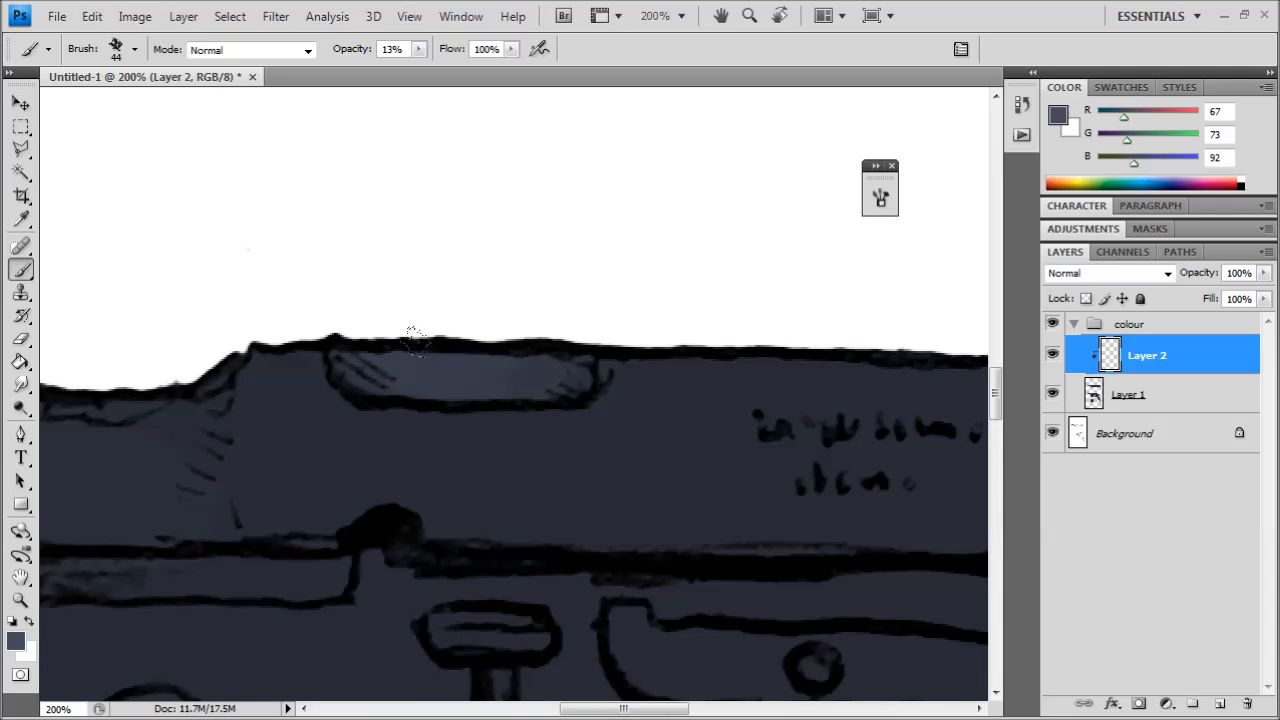
- Brush lighter shading along the side-view pistol's barrel on Layer 2
key(ctrl+minus)
drag(686, 374, 864, 377)
drag(377, 380, 463, 371)
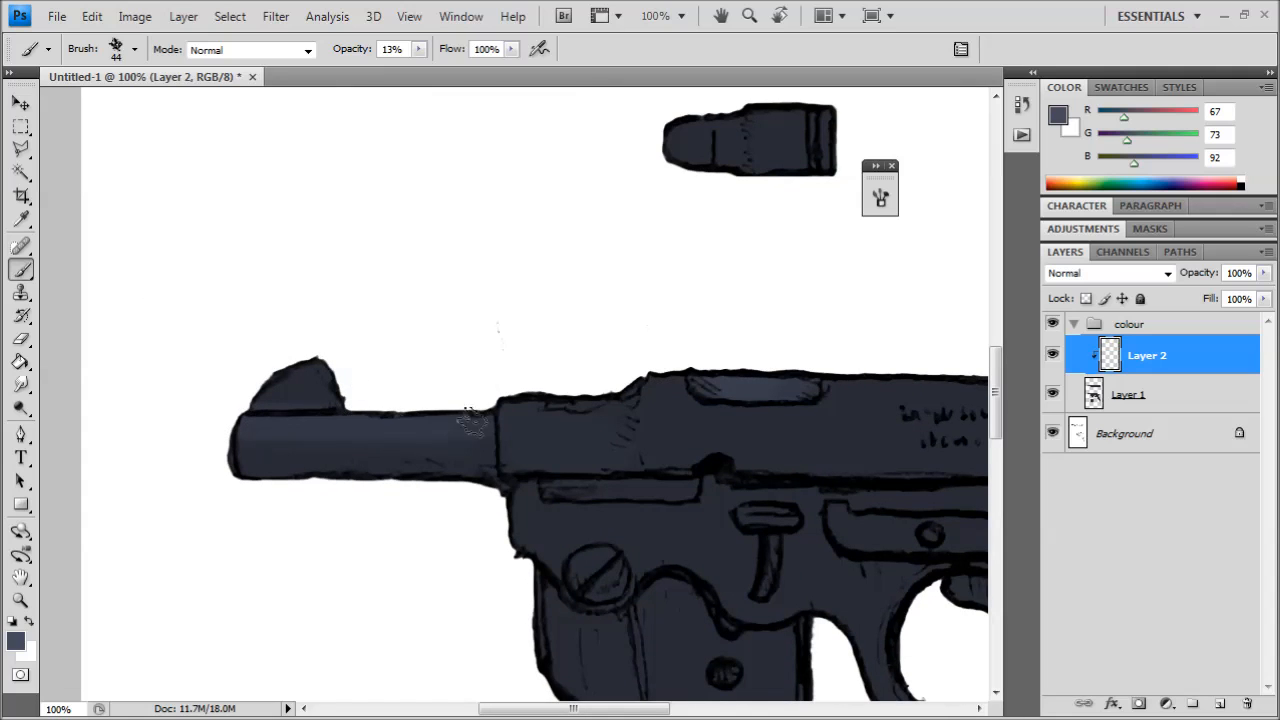
- Set the foreground colour to RGB 92, 100, 126 and paint highlights on the side-view pistol's barrel and front receiver section
click(20, 645)
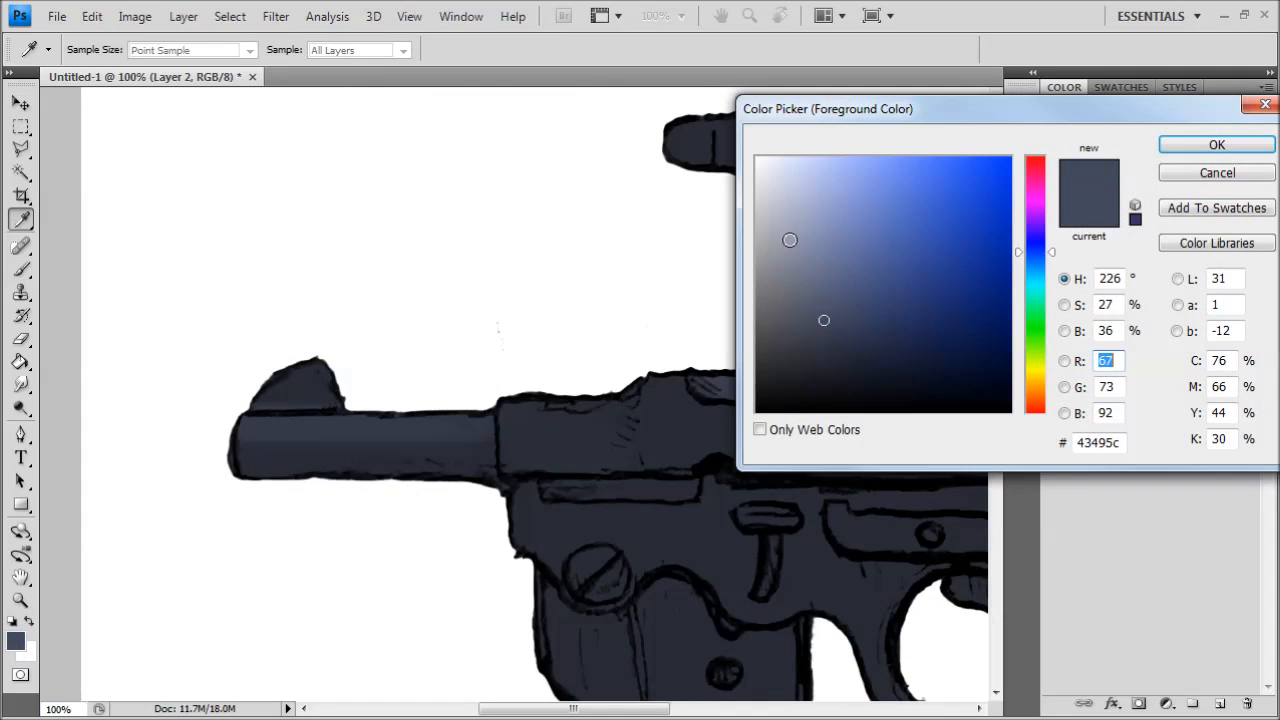
click(824, 286)
click(1216, 145)
key(b)
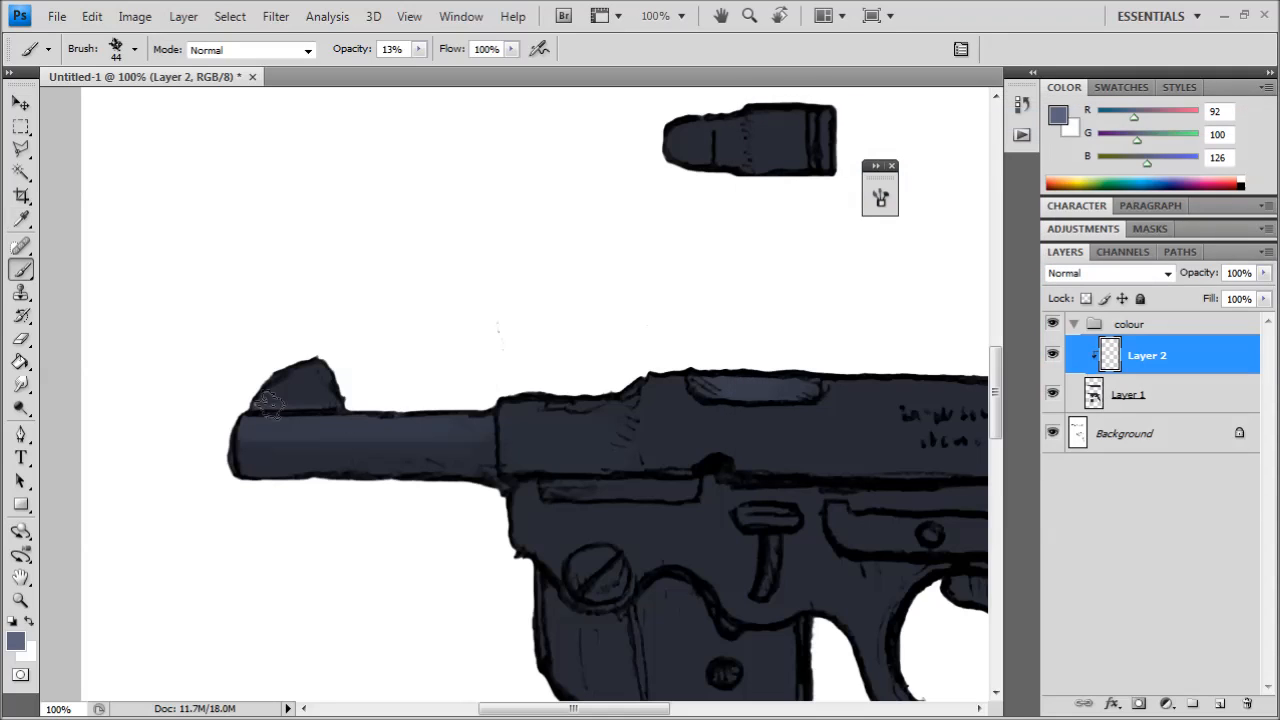
mouse_move(575, 415)
mouse_down()
mouse_move(415, 431)
mouse_move(402, 418)
mouse_move(448, 405)
mouse_move(491, 423)
mouse_move(290, 327)
mouse_up()
drag(650, 388, 707, 483)
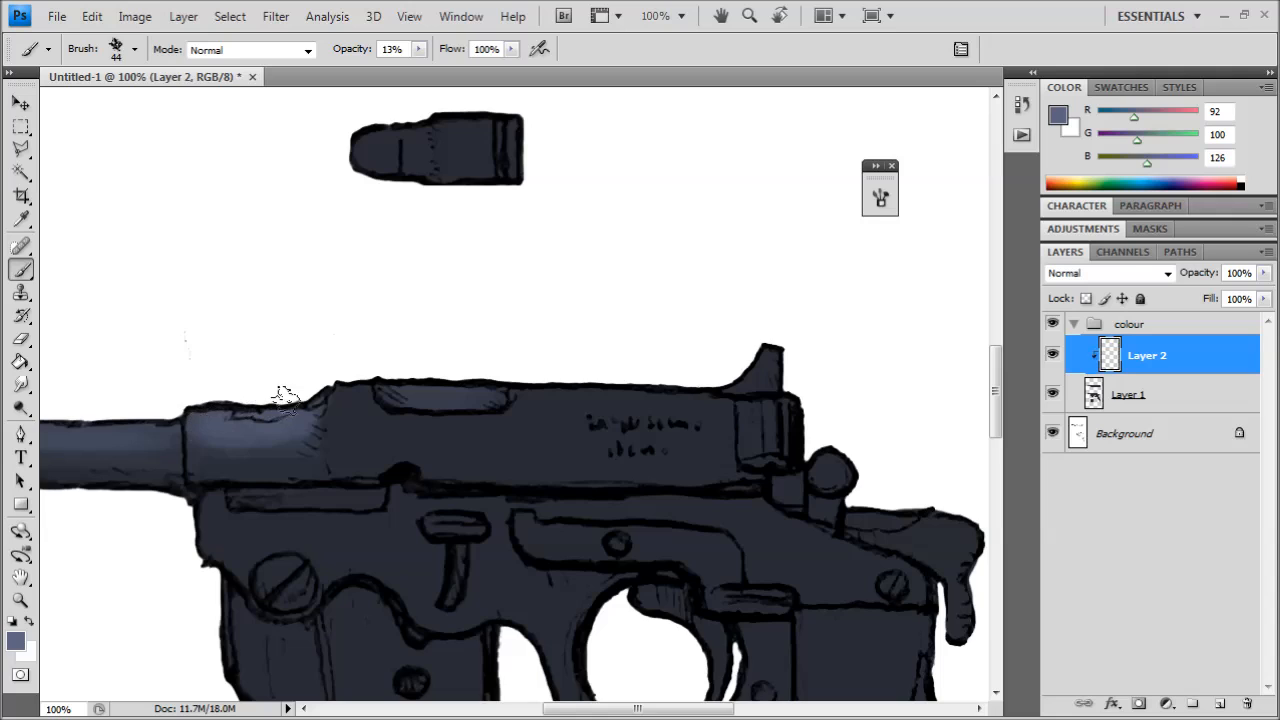
drag(226, 301, 552, 323)
- Switch to the 17 px spatter brush and add finer highlights along the upper edge of the side-view receiver
click(134, 49)
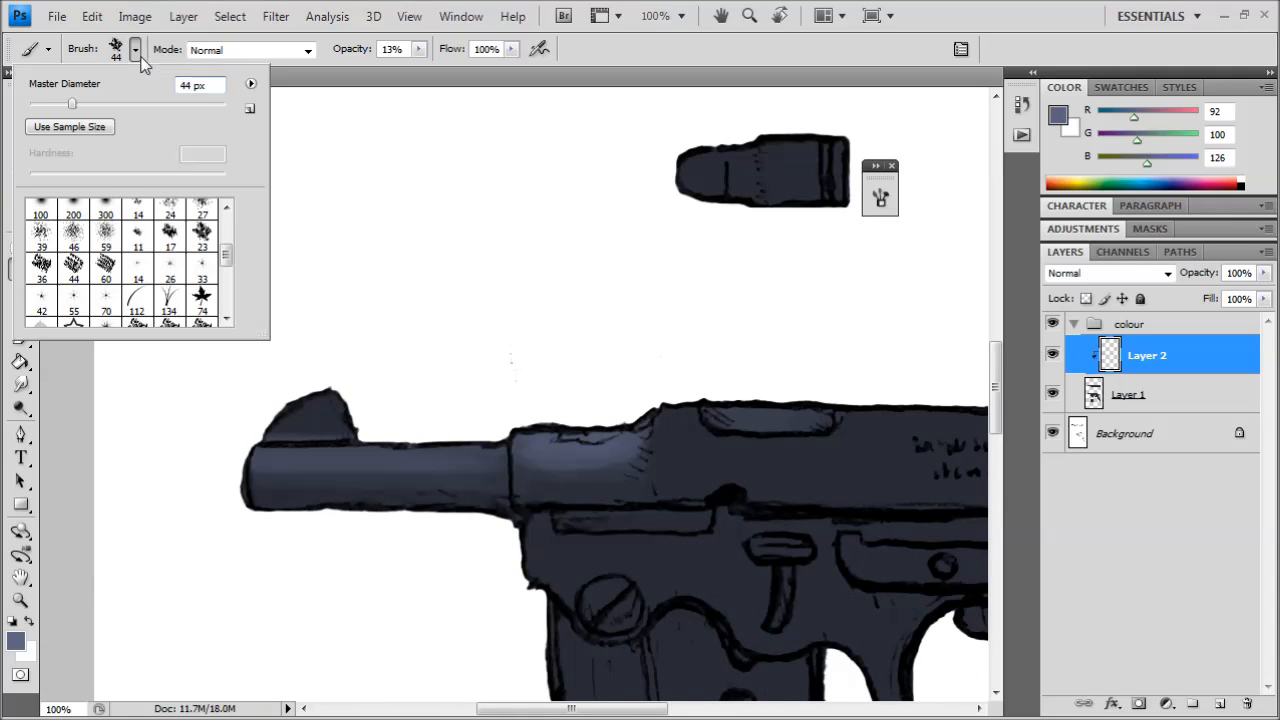
click(168, 238)
mouse_move(270, 464)
mouse_down()
mouse_move(466, 467)
mouse_move(265, 470)
mouse_up()
mouse_move(705, 437)
mouse_down()
mouse_move(540, 436)
mouse_move(512, 418)
mouse_up()
drag(681, 415, 619, 421)
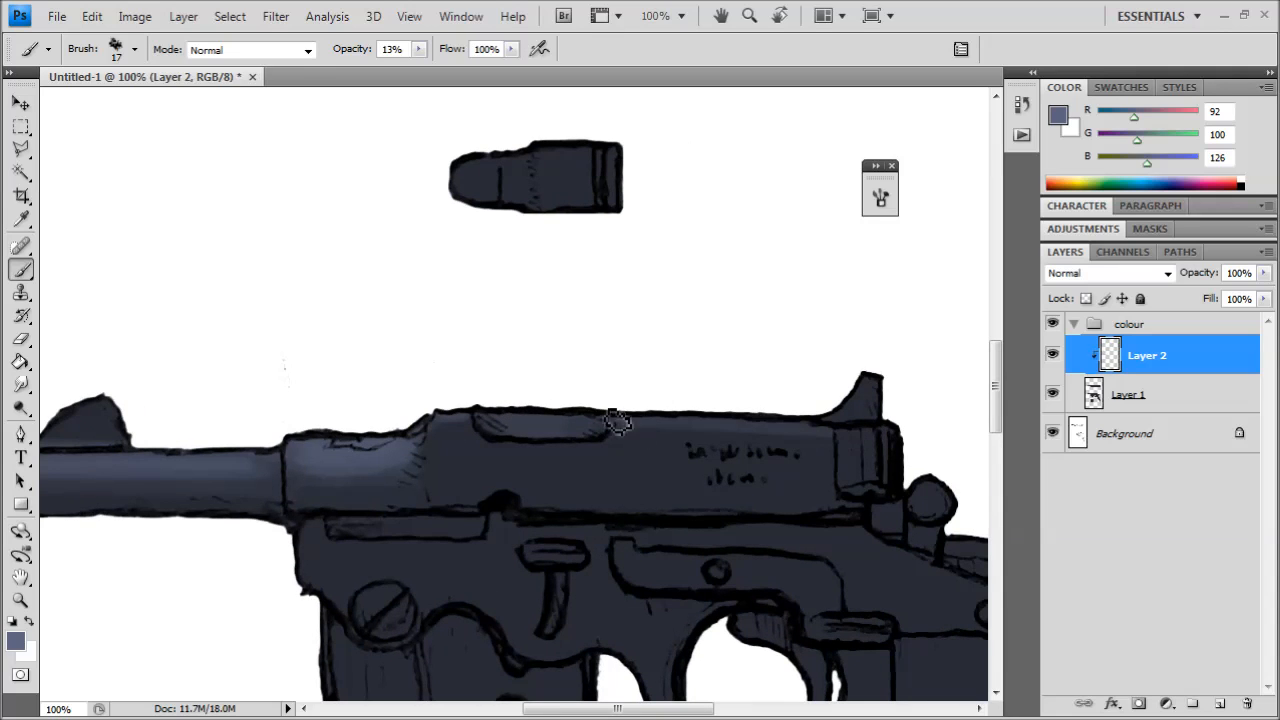
- Switch to the soft 200 px brush and lighten the side-view receiver around its engraved text
scroll(671, 414, down, 1)
click(134, 49)
scroll(234, 246, up, 5)
scroll(234, 246, down, 1)
click(158, 236)
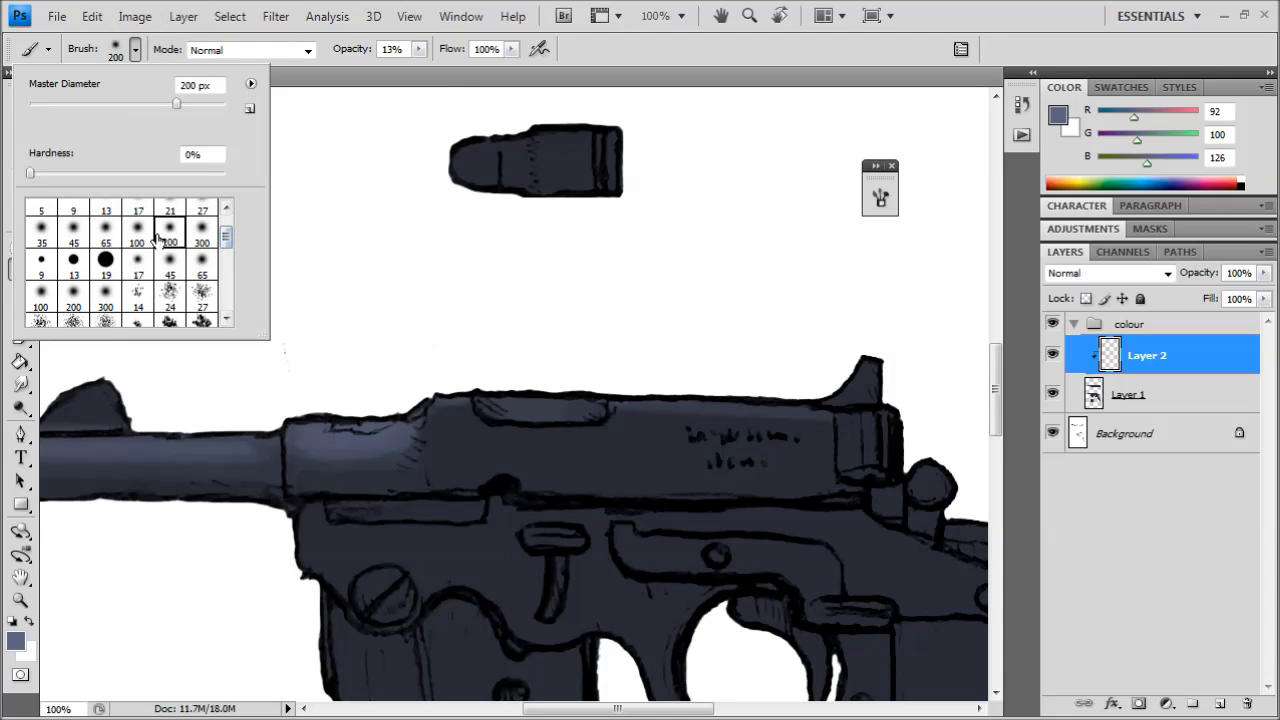
click(691, 435)
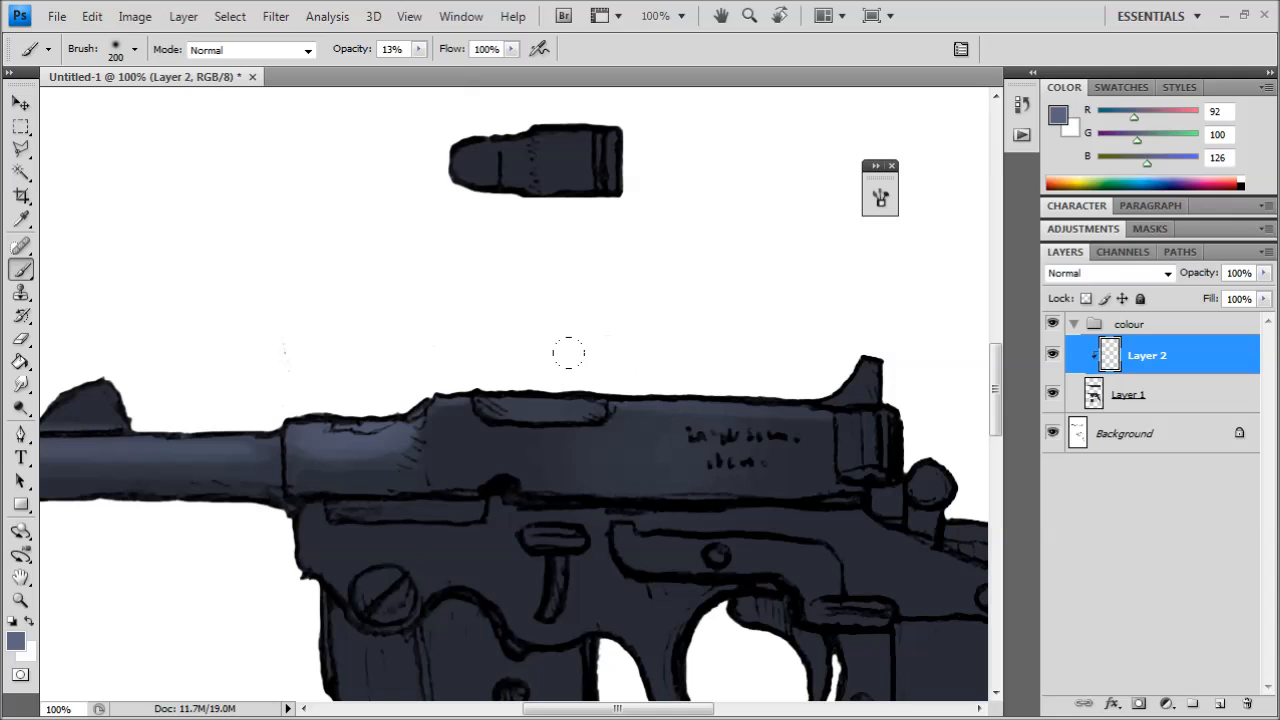
- Softly lighten the side-view pistol's frame and the detached magazine piece below it with the 200 px brush
drag(617, 536, 524, 415)
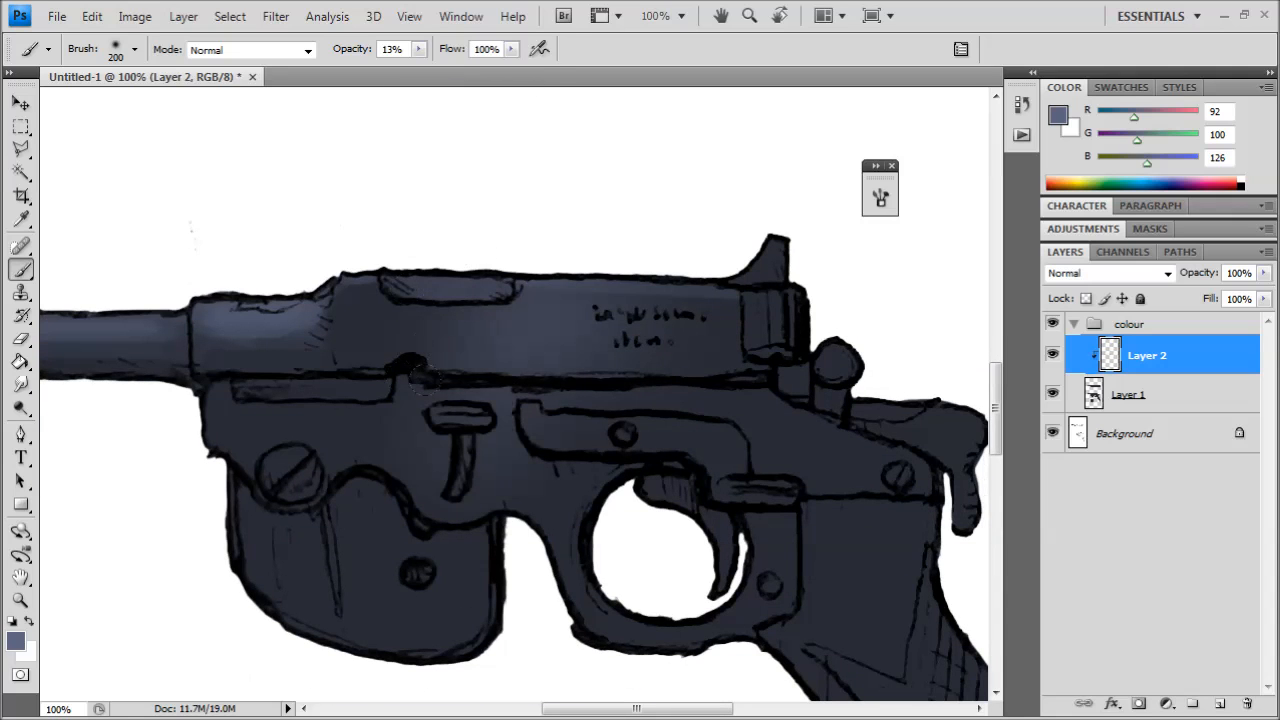
drag(674, 481, 671, 354)
mouse_move(610, 622)
mouse_down()
mouse_move(486, 543)
mouse_move(334, 657)
mouse_move(428, 491)
mouse_move(601, 331)
mouse_move(635, 429)
mouse_up()
- Switch to a hard round 28 px brush and paint a lighter band across the upper part of the detached magazine piece
click(134, 49)
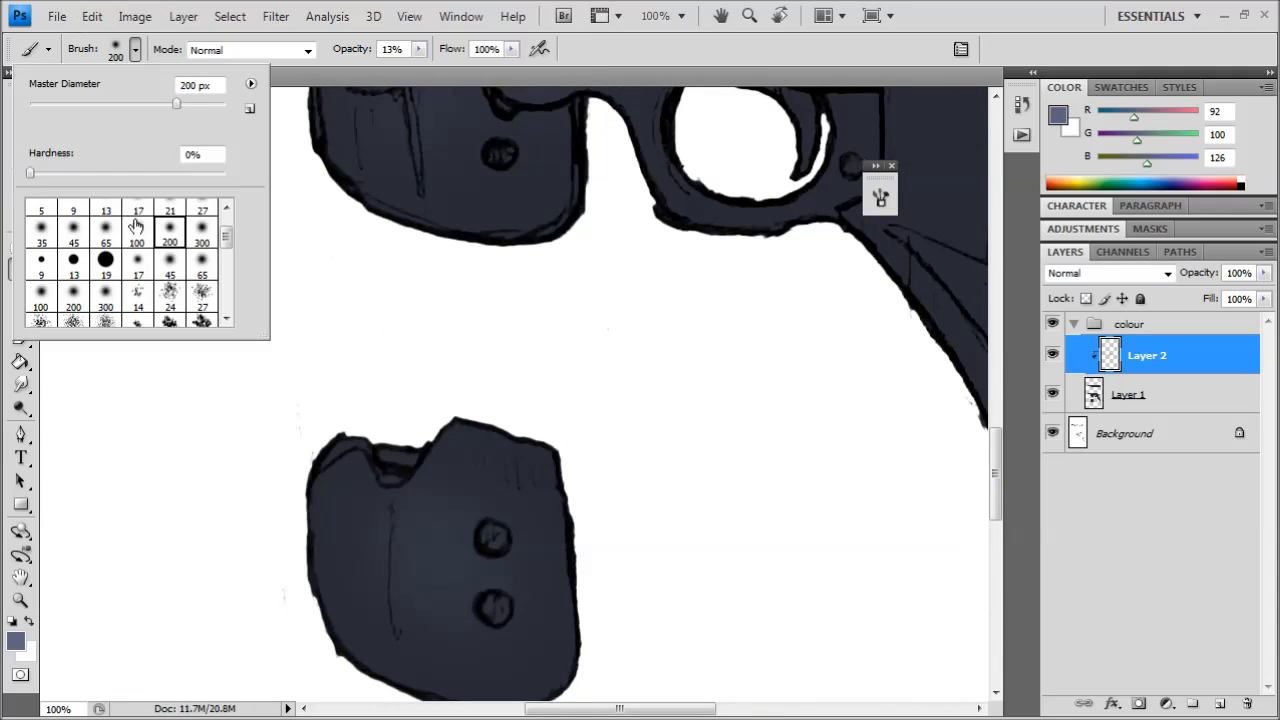
scroll(226, 216, up, 2)
click(172, 245)
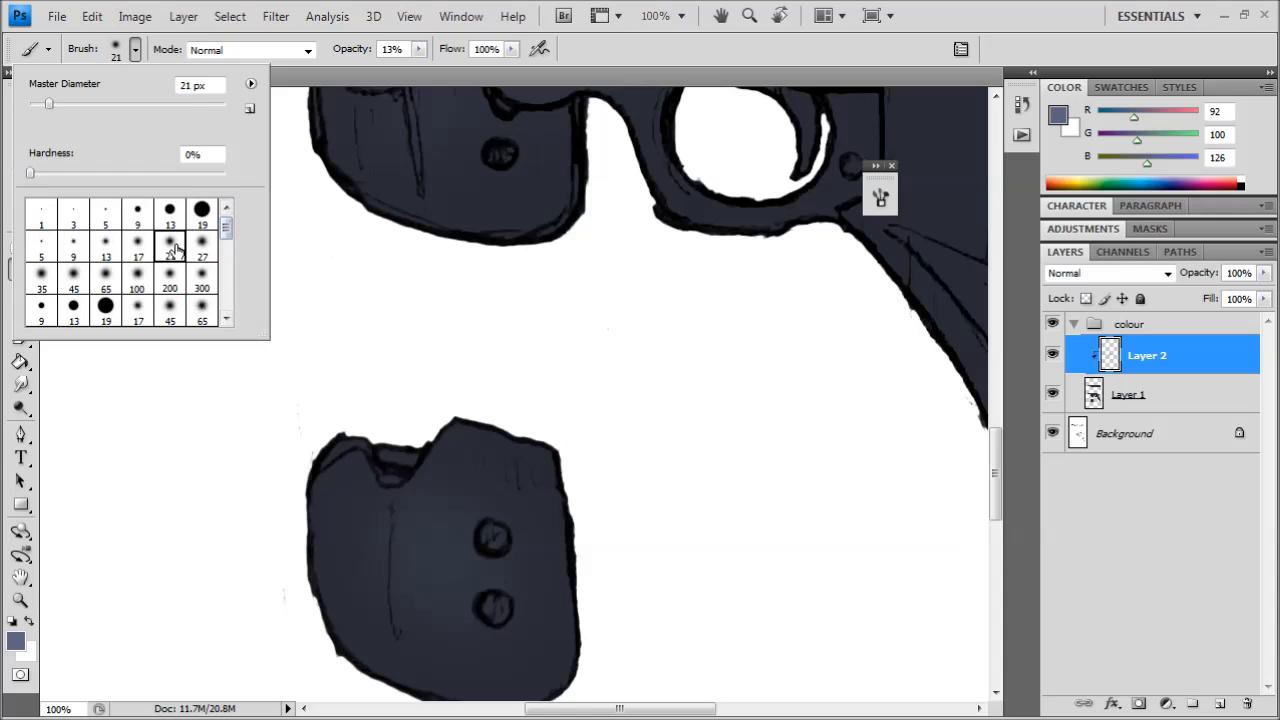
click(202, 212)
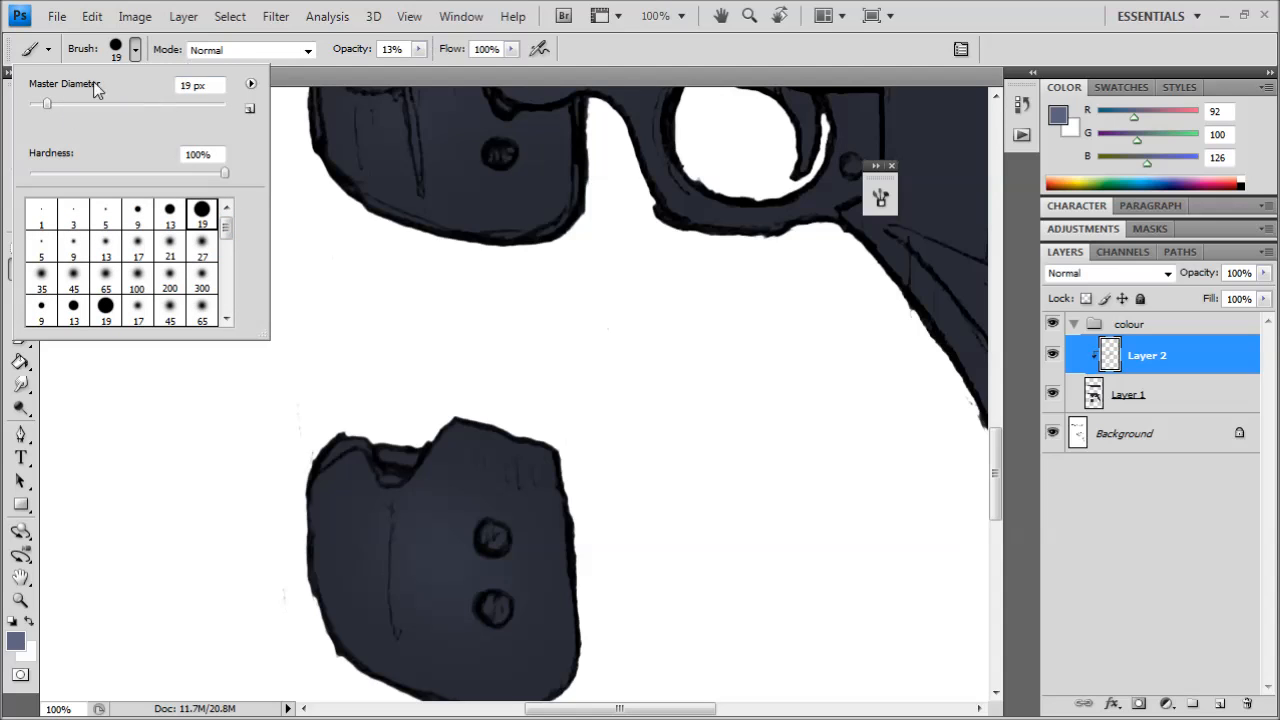
drag(68, 108, 68, 106)
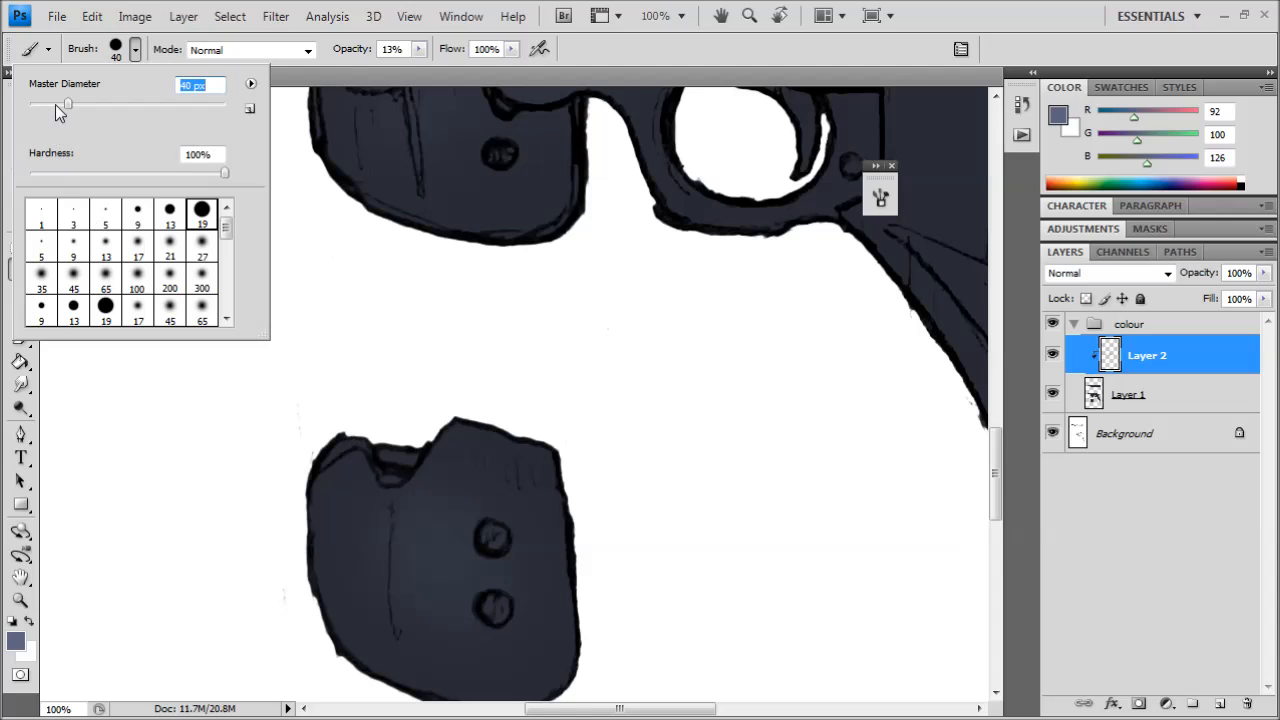
drag(418, 471, 618, 520)
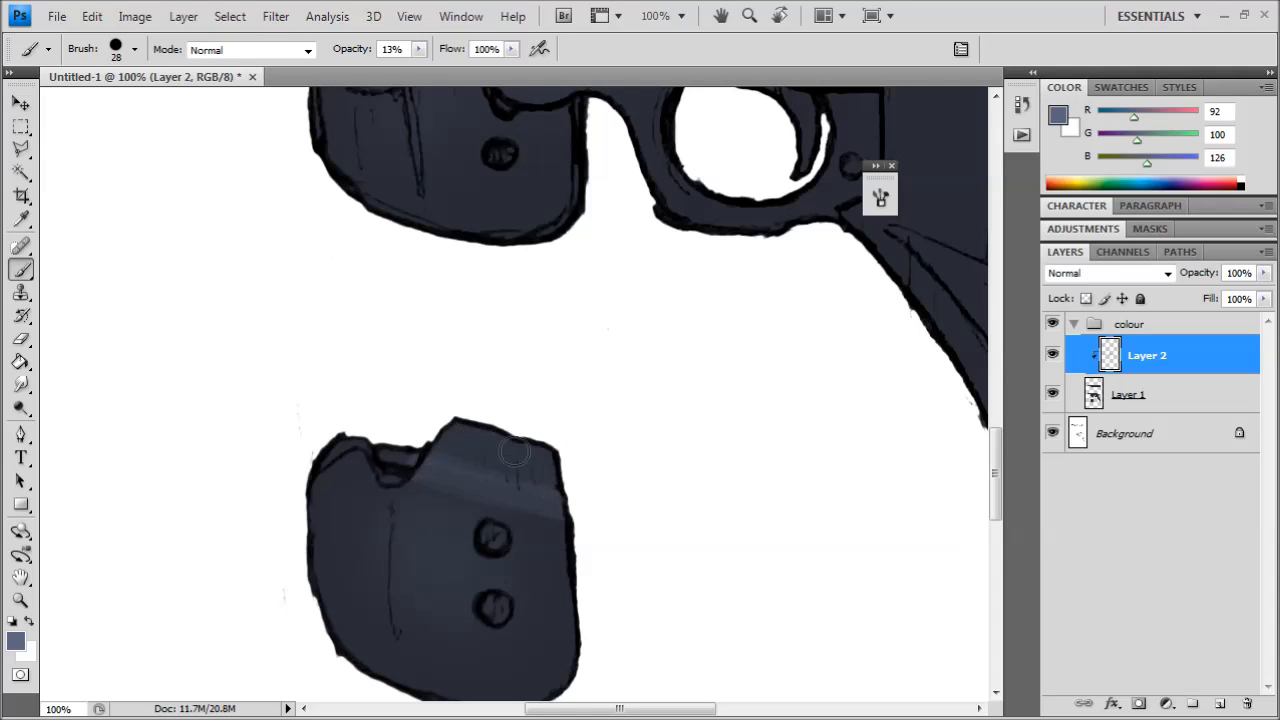
drag(570, 350, 596, 242)
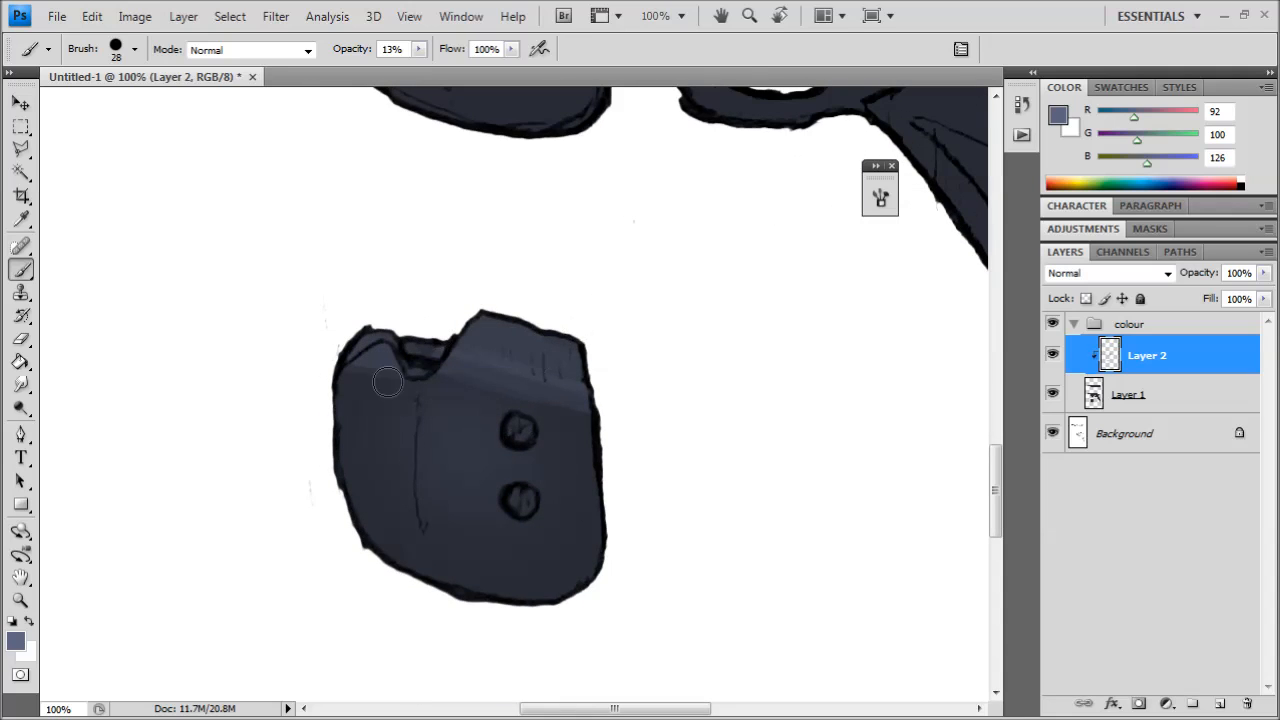
- Paint lighter shading on the recess beside the crossbar of the top-view pistol on Layer 2
drag(580, 427, 638, 535)
mouse_move(430, 453)
mouse_down()
mouse_move(614, 449)
mouse_move(366, 443)
mouse_move(263, 403)
mouse_move(263, 385)
mouse_up()
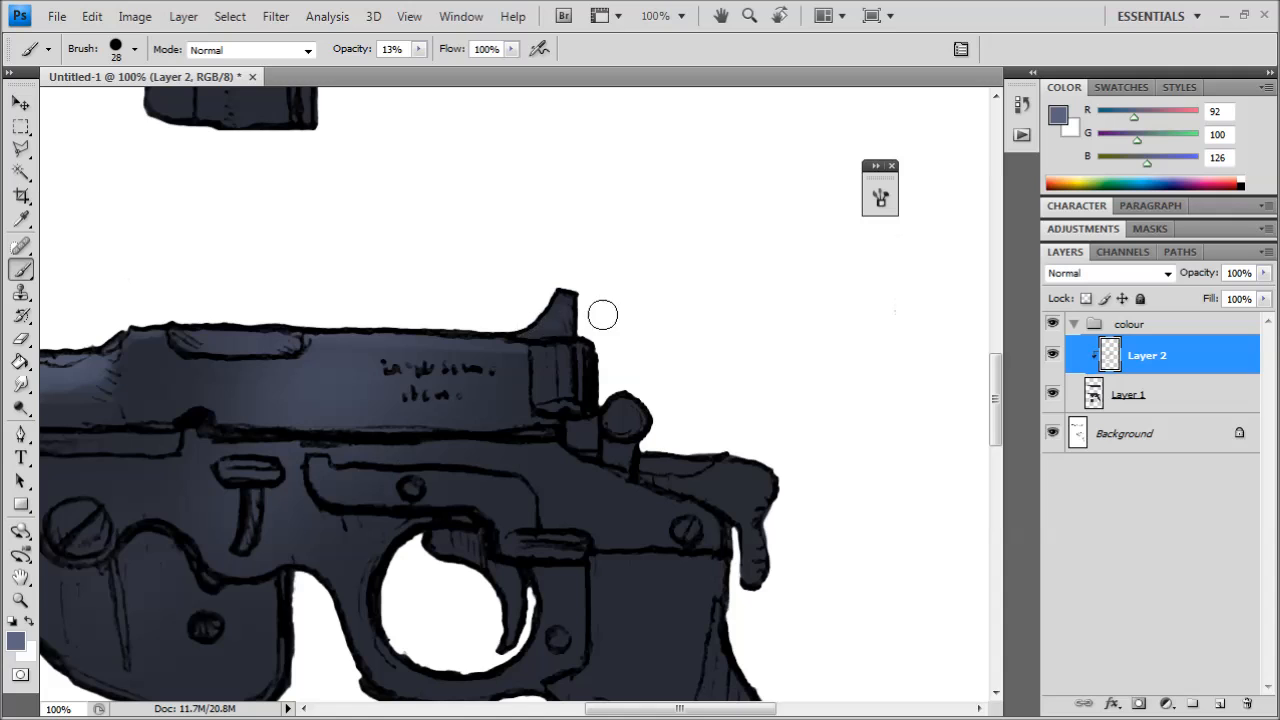
mouse_move(577, 294)
mouse_down()
mouse_move(517, 483)
mouse_move(481, 384)
mouse_move(438, 472)
mouse_up()
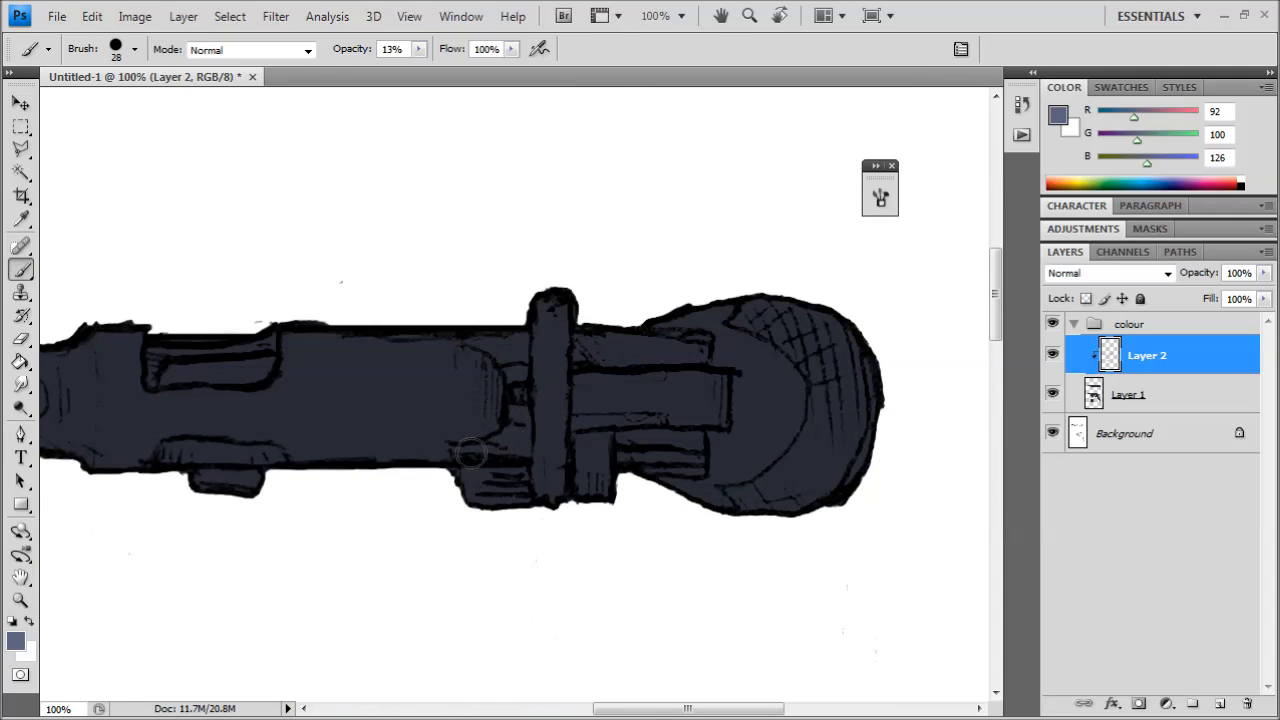
drag(521, 450, 482, 449)
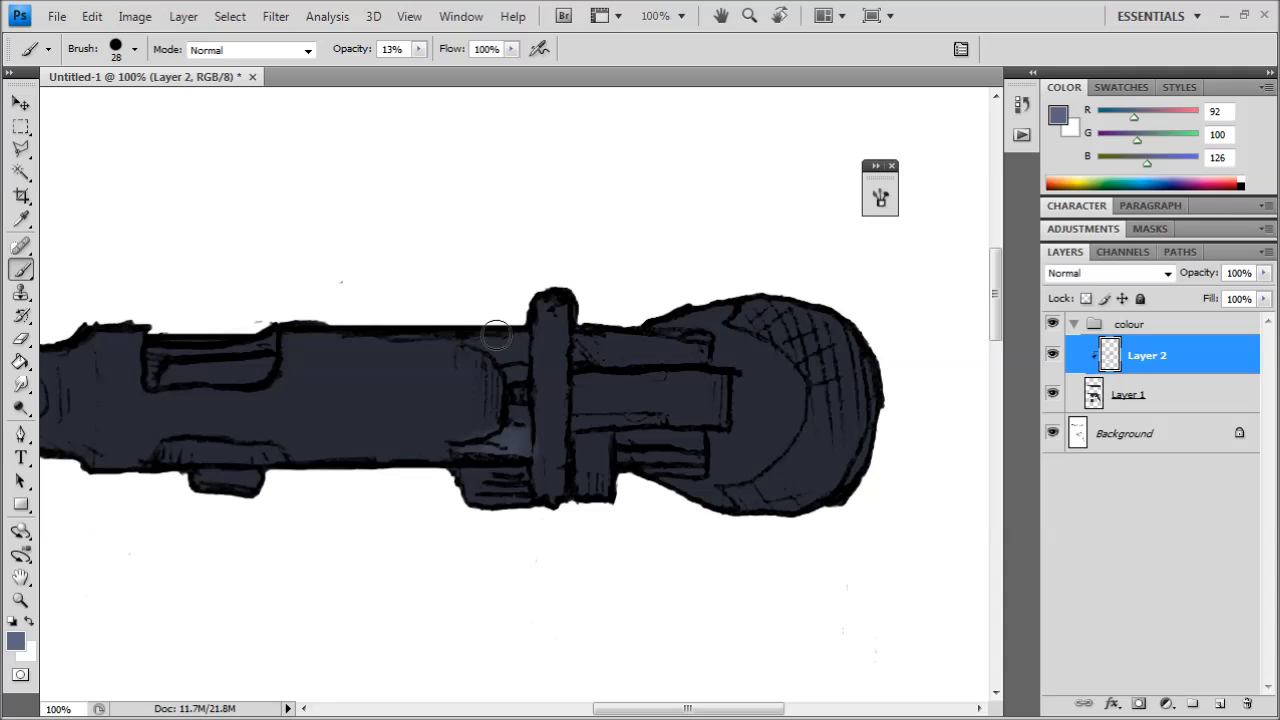
- Lighten the raised crossbar of the top-view pistol with strokes along its length
drag(555, 497, 552, 310)
mouse_move(558, 510)
mouse_down()
mouse_move(589, 331)
mouse_move(584, 186)
mouse_up()
drag(560, 260, 588, 580)
drag(593, 291, 572, 494)
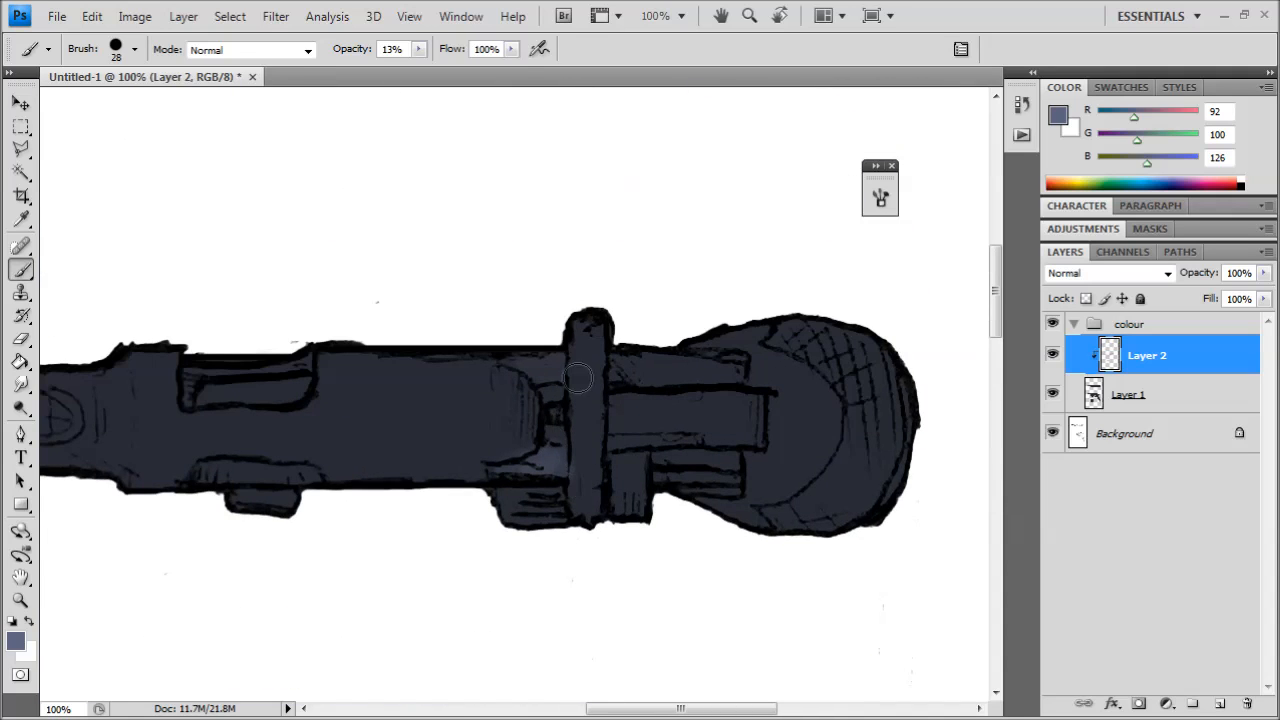
drag(633, 539, 544, 535)
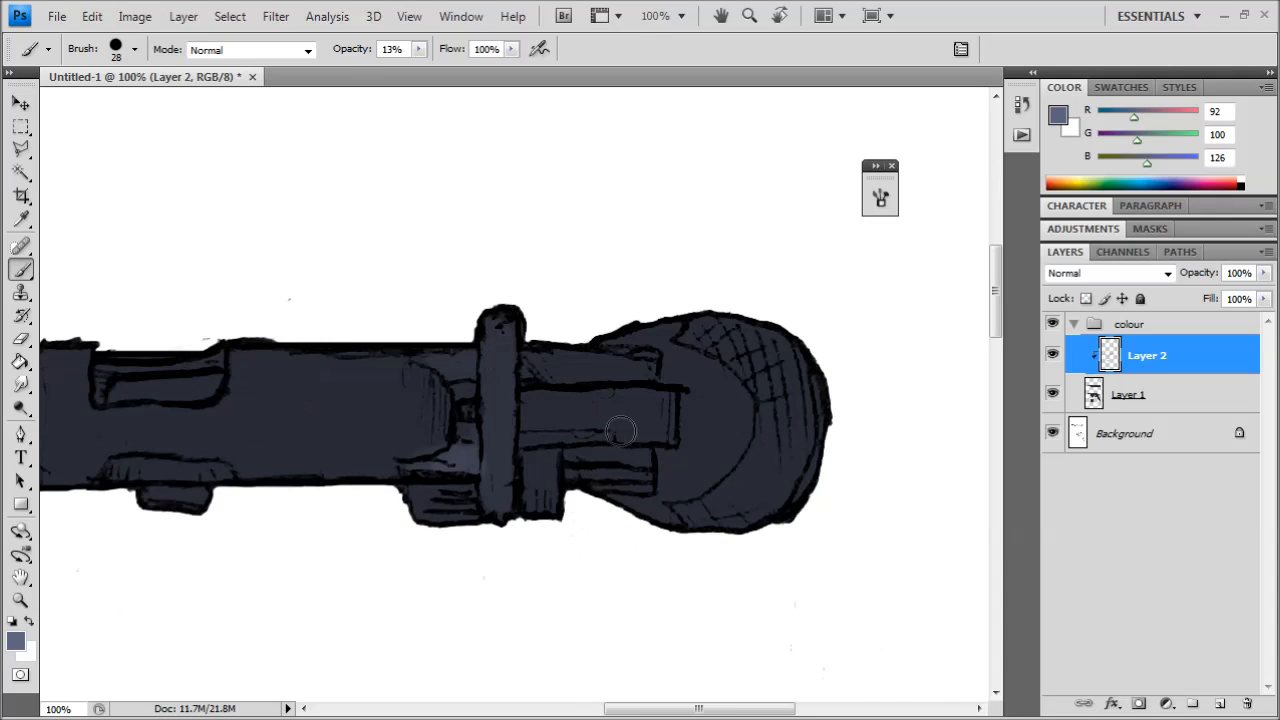
- Lighten the narrow strips behind the top-view pistol's crossbar with short strokes across them
drag(621, 358, 620, 377)
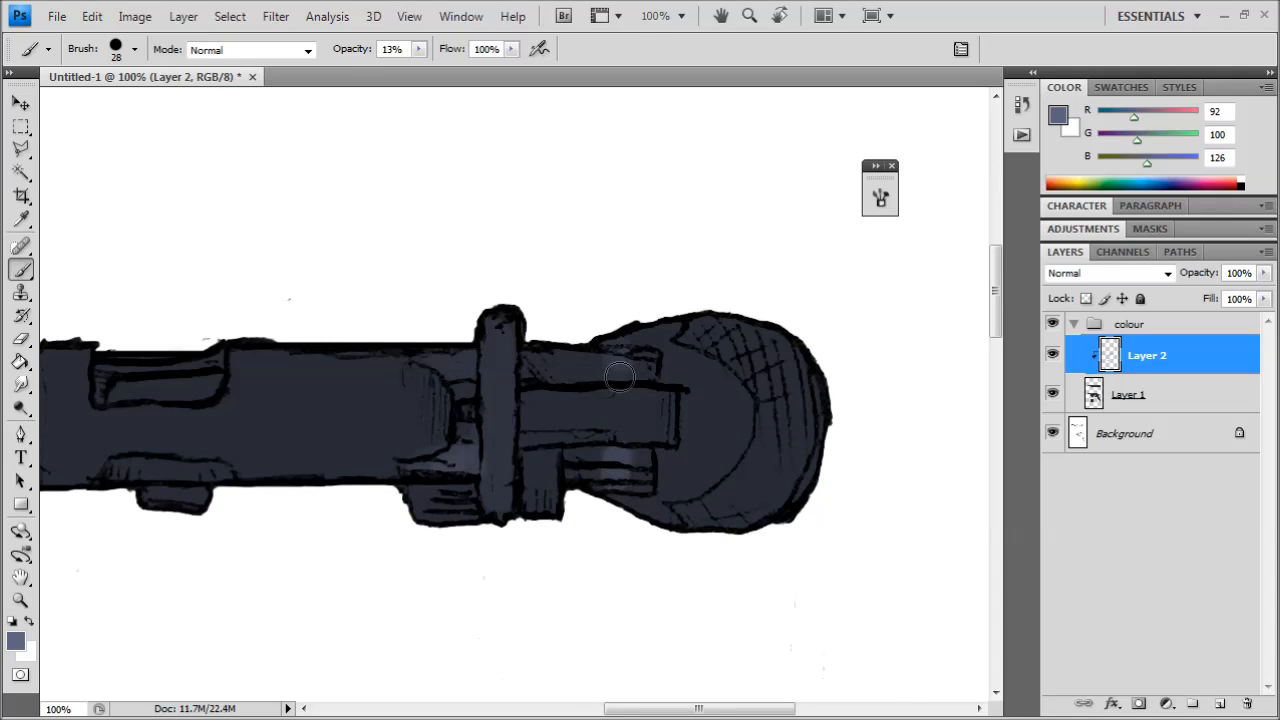
mouse_move(612, 575)
mouse_down()
mouse_move(634, 306)
mouse_move(625, 125)
mouse_up()
mouse_move(602, 635)
mouse_down()
mouse_move(571, 251)
mouse_move(590, 297)
mouse_up()
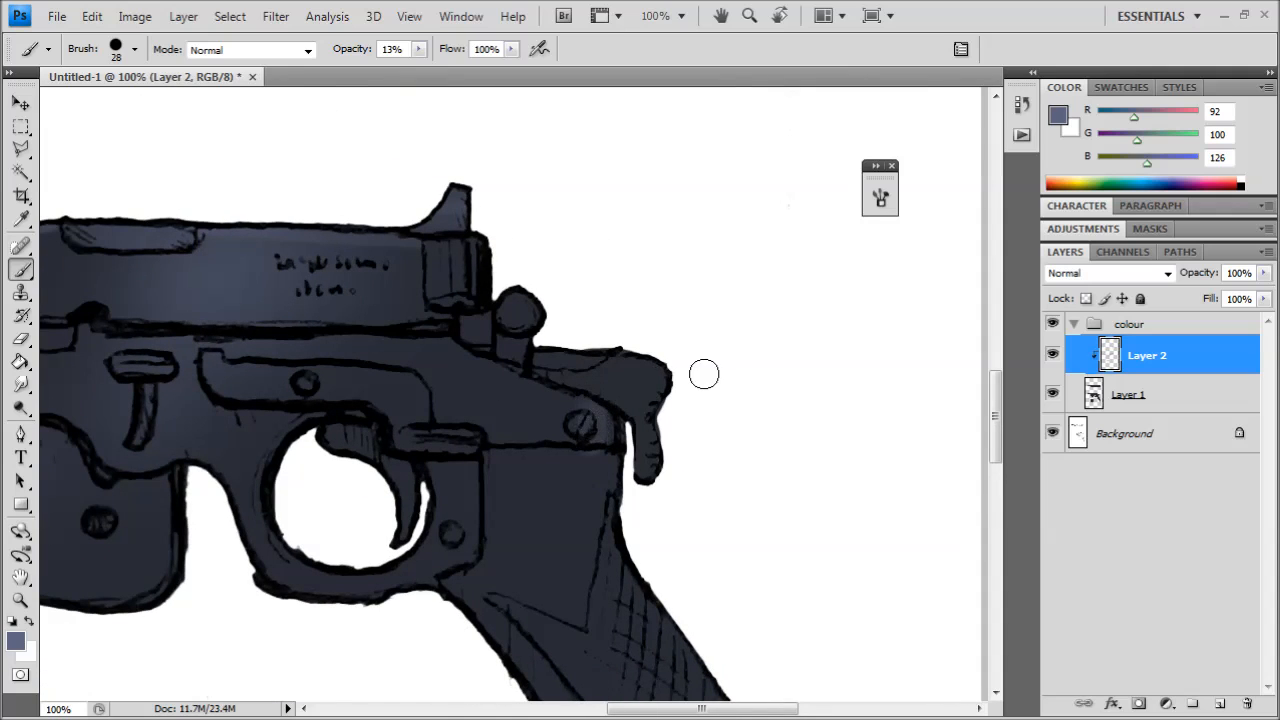
- Paint lighter shading on the side-view pistol's front sight and on the large slotted screw above the magazine housing
drag(368, 284, 767, 323)
drag(240, 354, 465, 416)
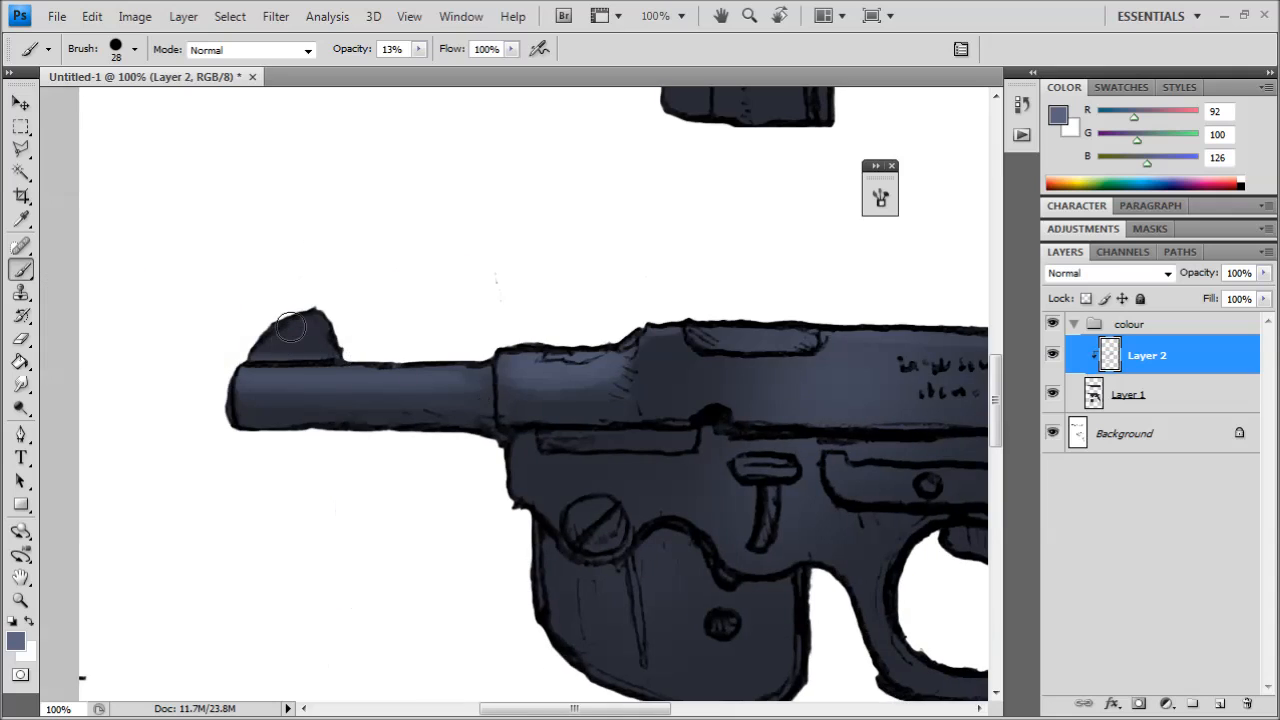
drag(325, 304, 350, 346)
drag(666, 340, 273, 377)
drag(552, 371, 509, 221)
drag(515, 366, 494, 250)
drag(376, 369, 532, 219)
drag(394, 318, 486, 518)
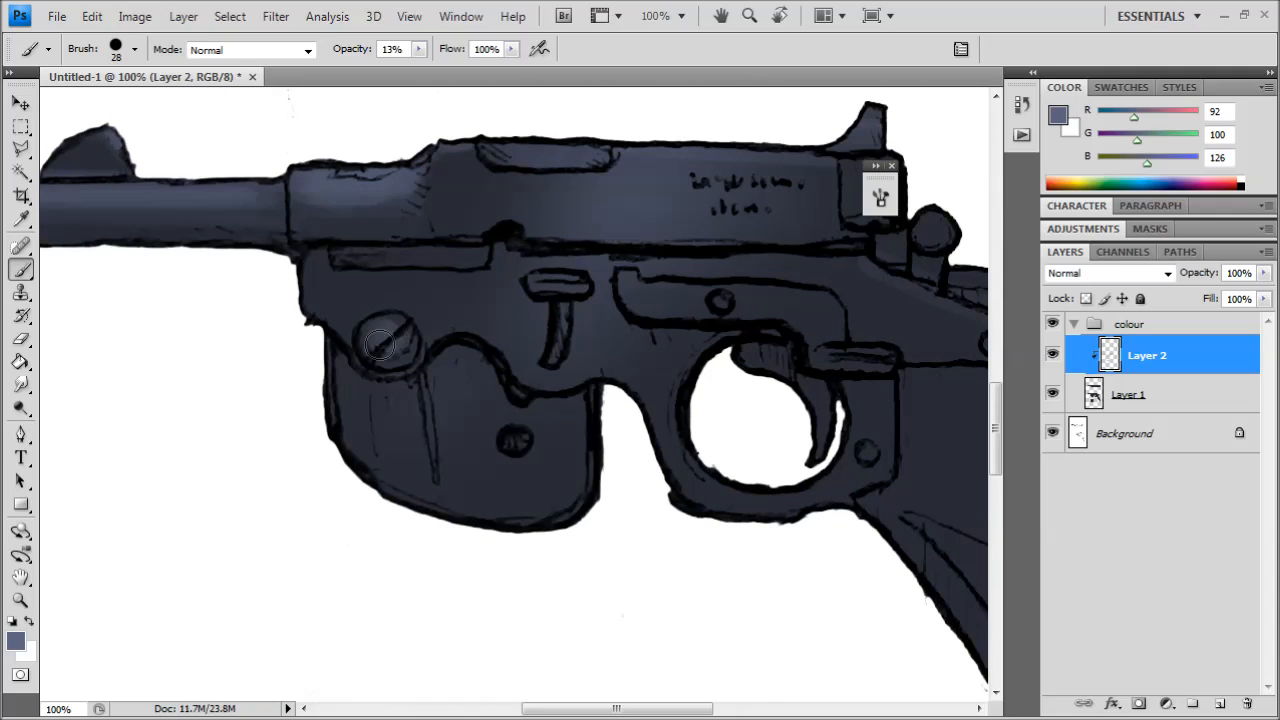
- Paint a lighter band along the top-view pistol's barrel and the front section of its receiver
key(ctrl+minus)
key(ctrl+minus)
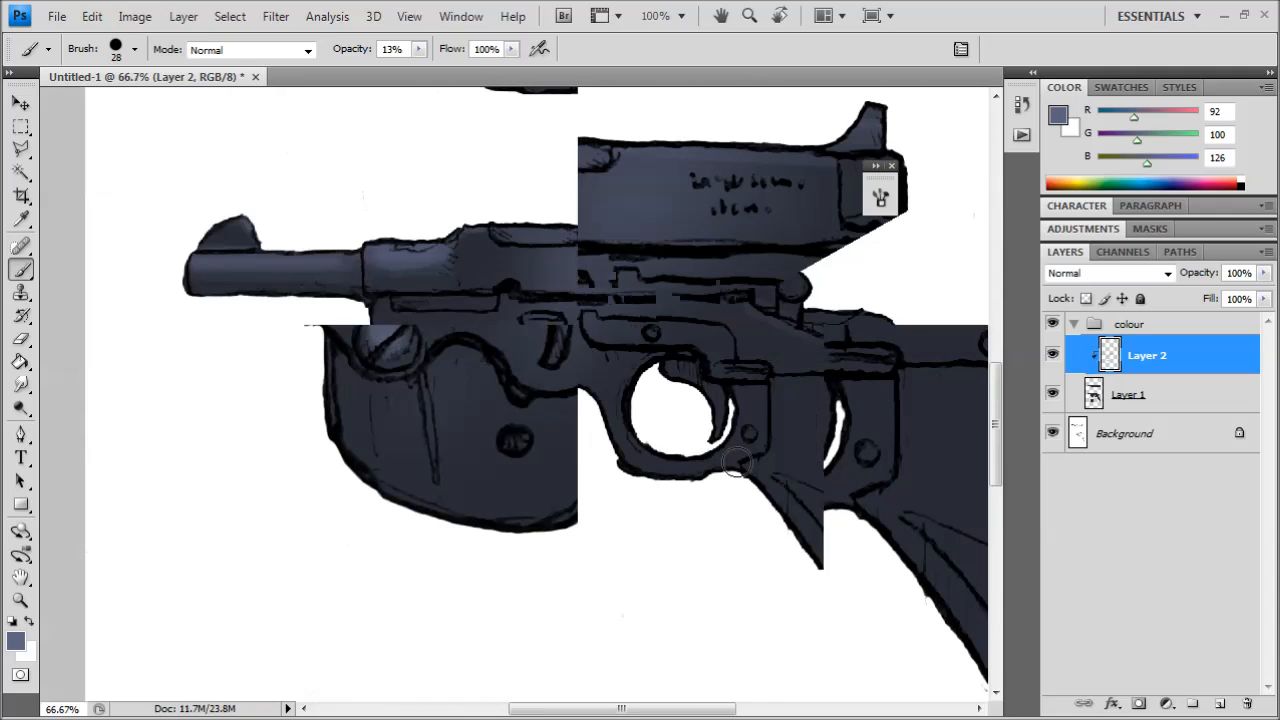
drag(681, 449, 606, 586)
drag(543, 275, 549, 587)
key(ctrl+plus)
key(ctrl+plus)
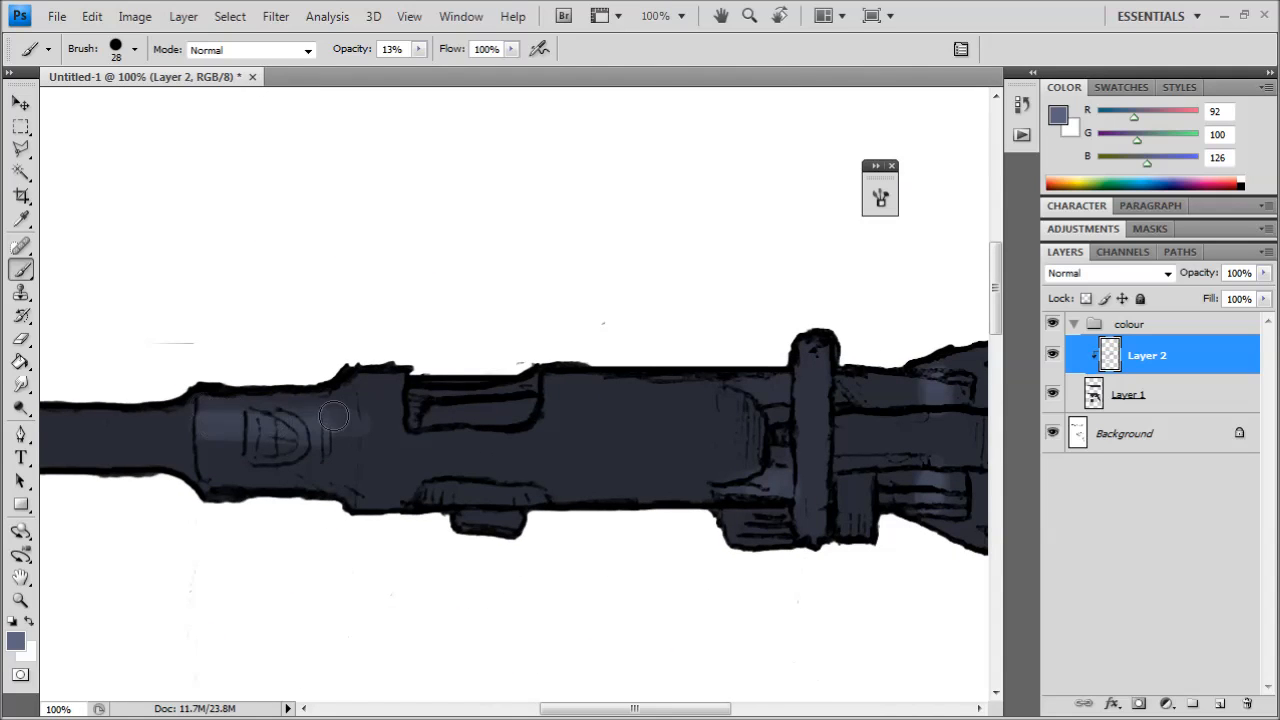
drag(289, 421, 732, 440)
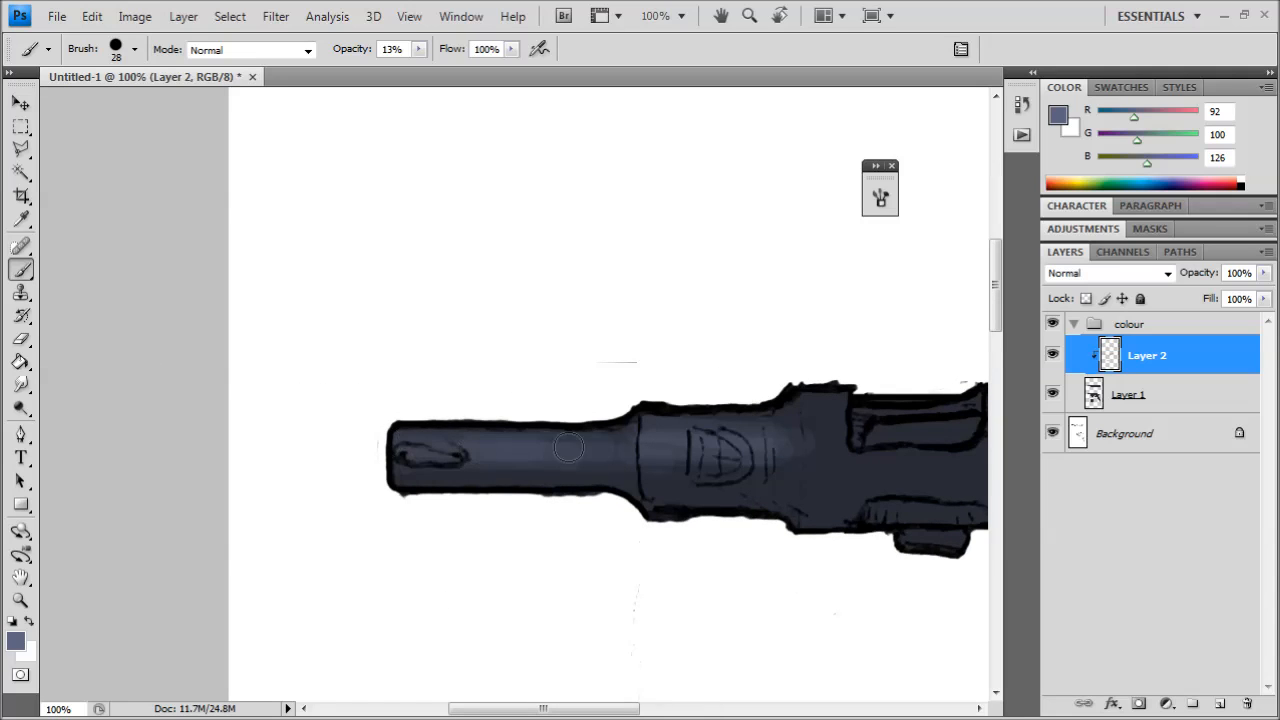
- Switch to a hard 9 px brush and lighten the small ridge on the lower edge of the top-view receiver
click(134, 49)
click(143, 210)
key(n)
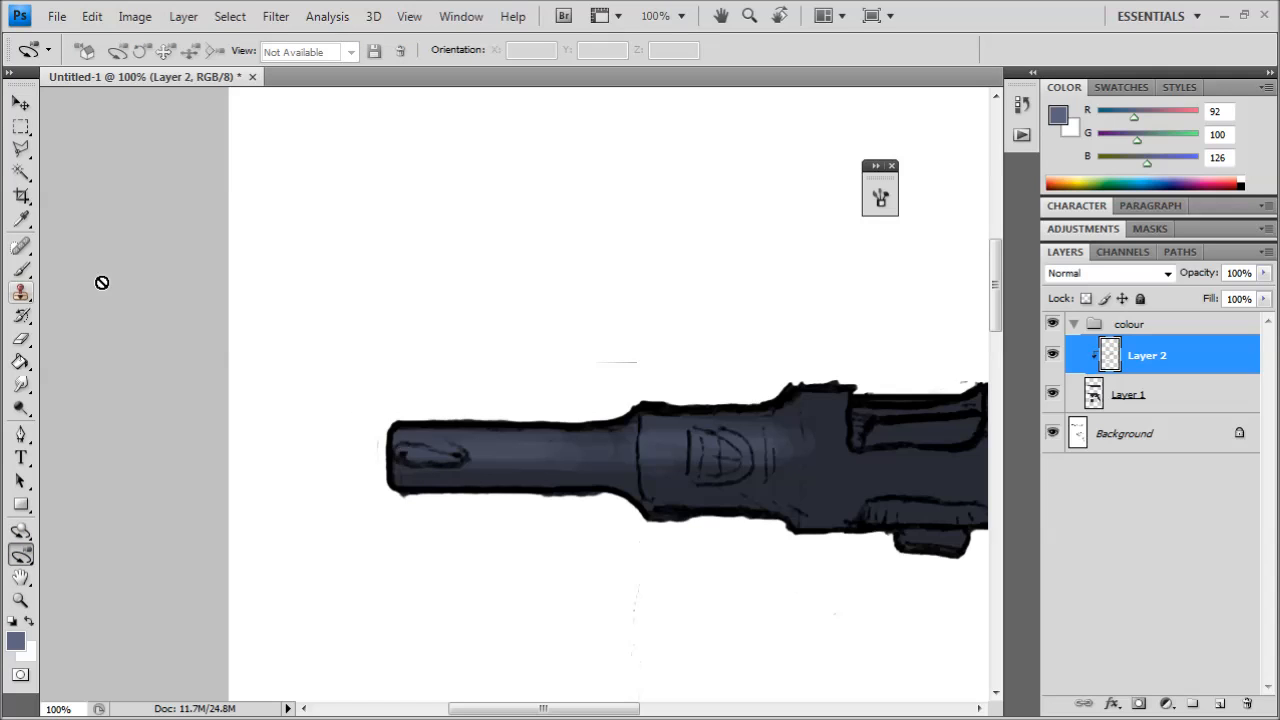
click(21, 268)
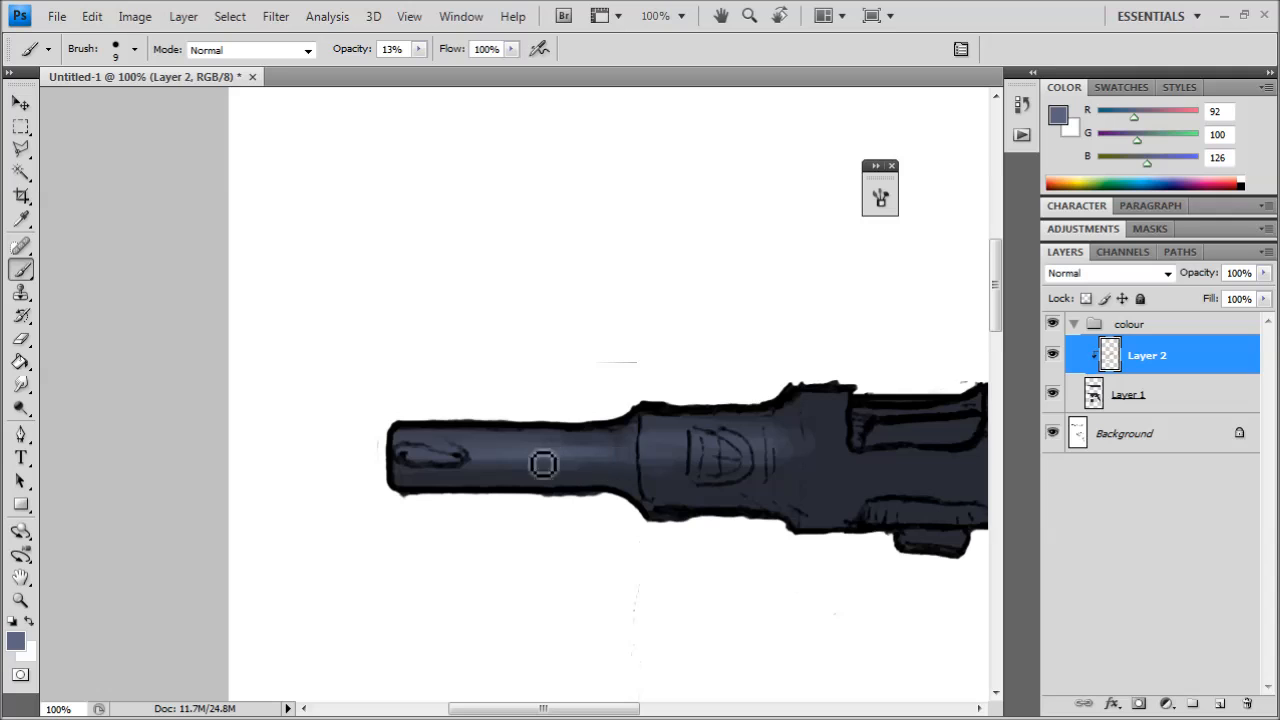
drag(940, 453, 426, 413)
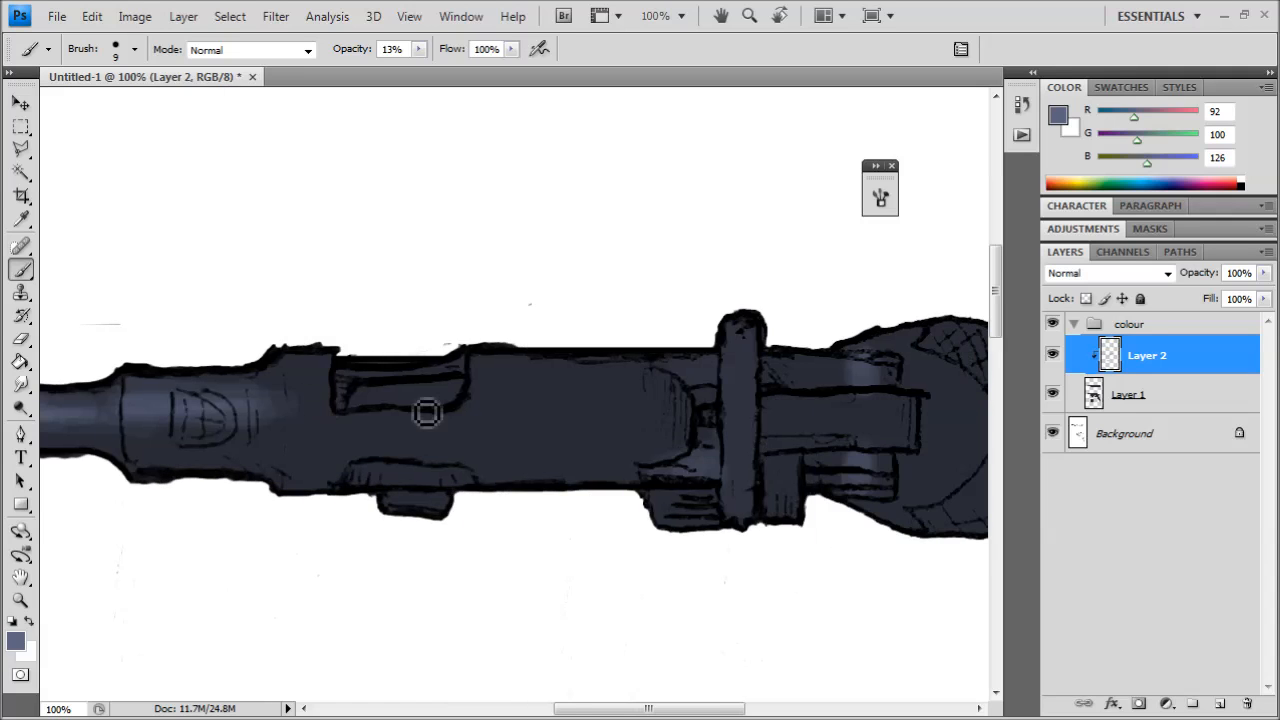
drag(358, 477, 462, 481)
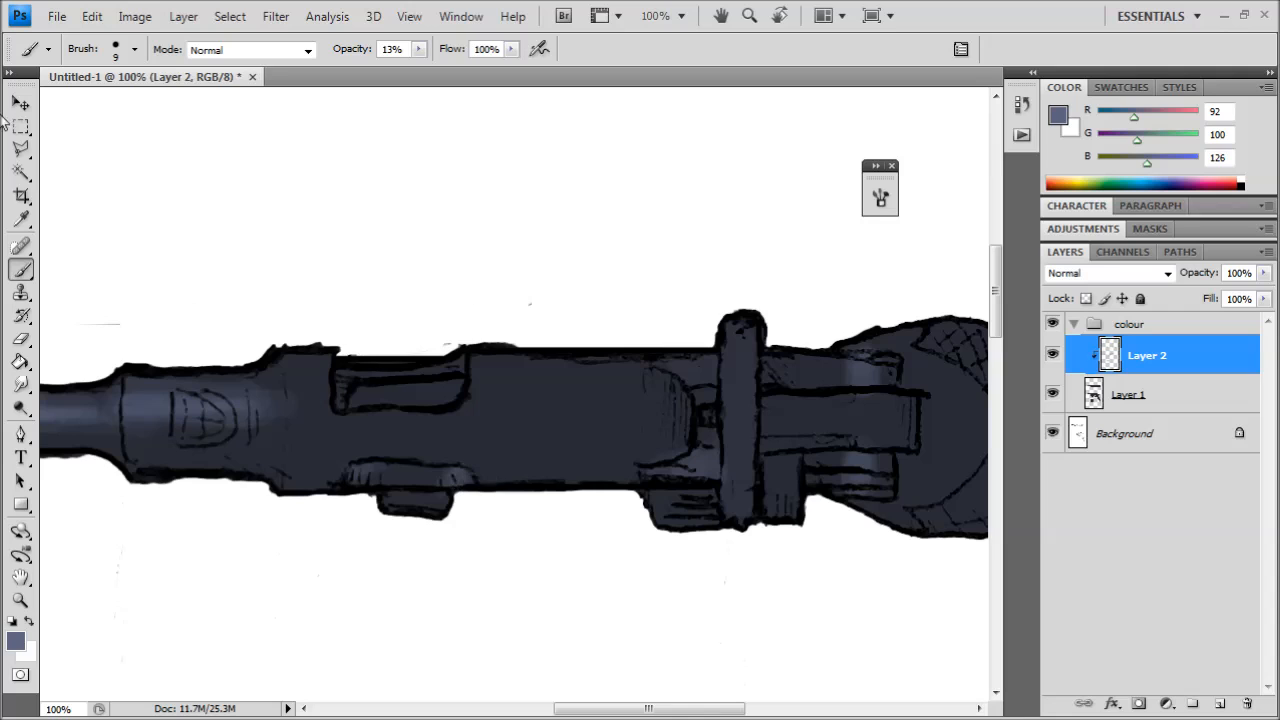
- Sample the dark base colour and paint over the ridge highlight with a hard 19 px brush at 100% opacity
alt+click(555, 453)
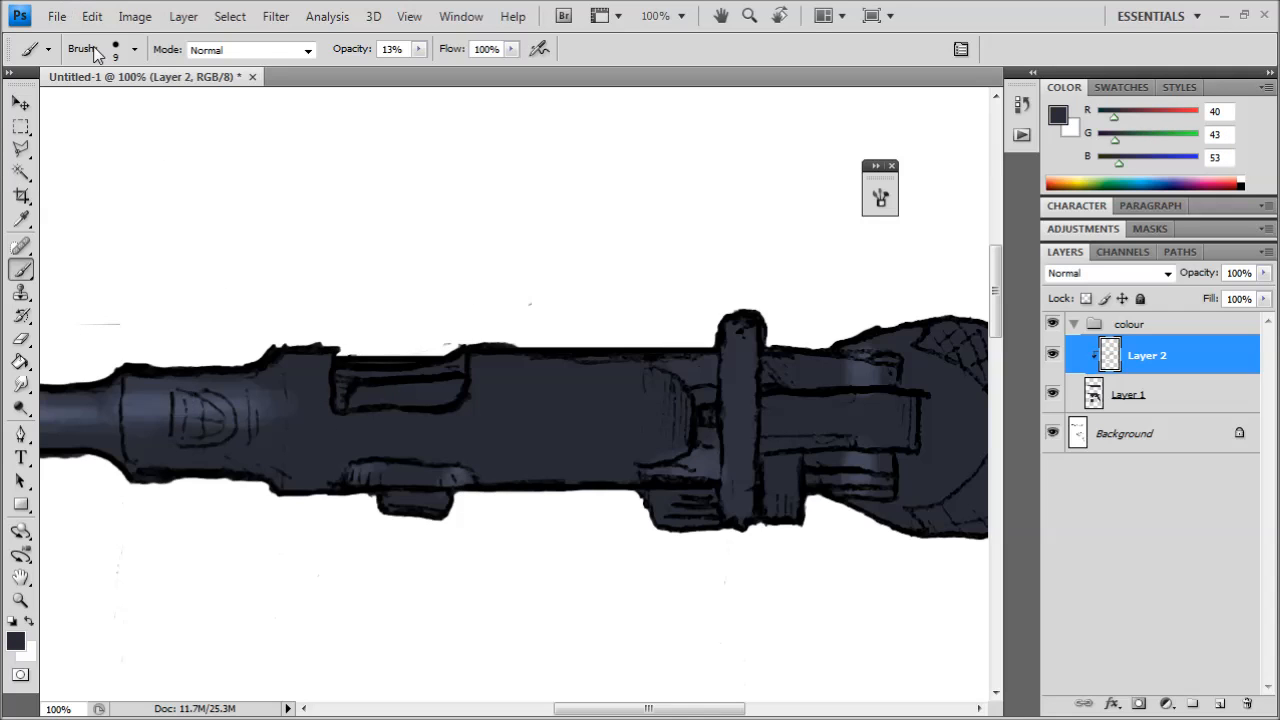
click(134, 49)
click(202, 215)
click(420, 49)
drag(418, 67, 554, 75)
click(441, 464)
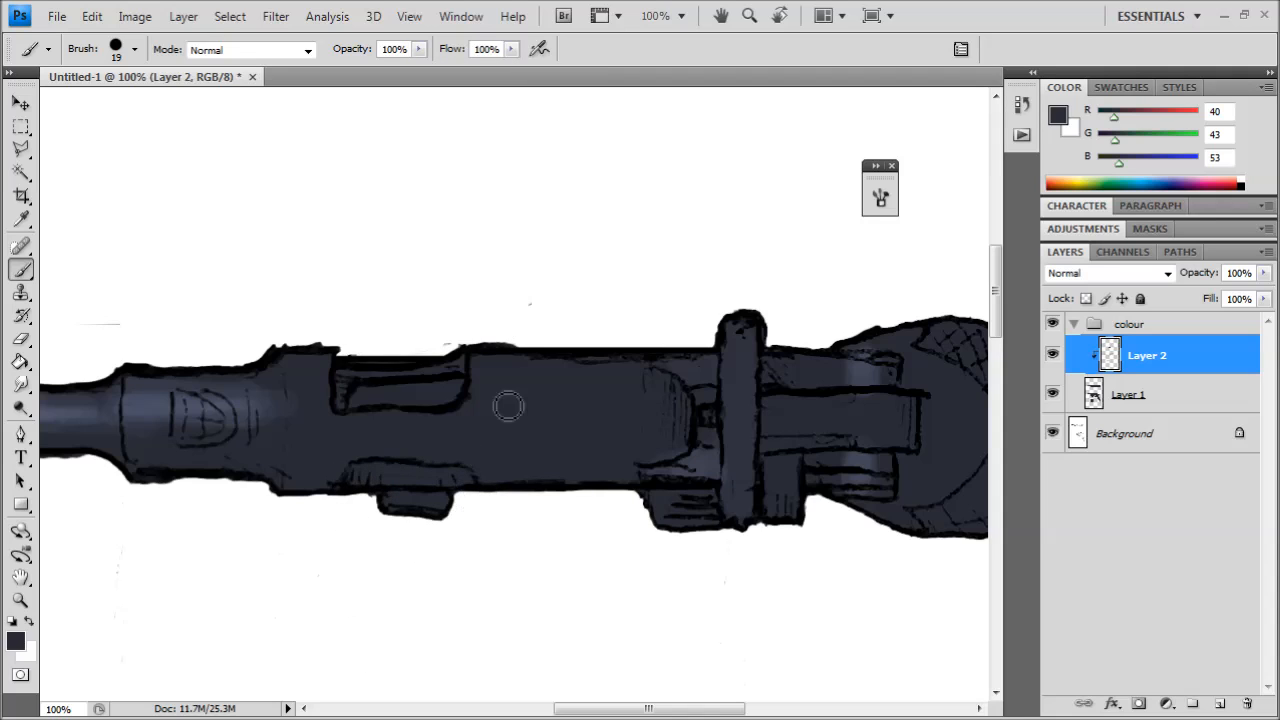
- Sample the blue-grey highlight colour from the receiver and lighten the top-view pistol's recess, raising the brush opacity to 39%
click(26, 623)
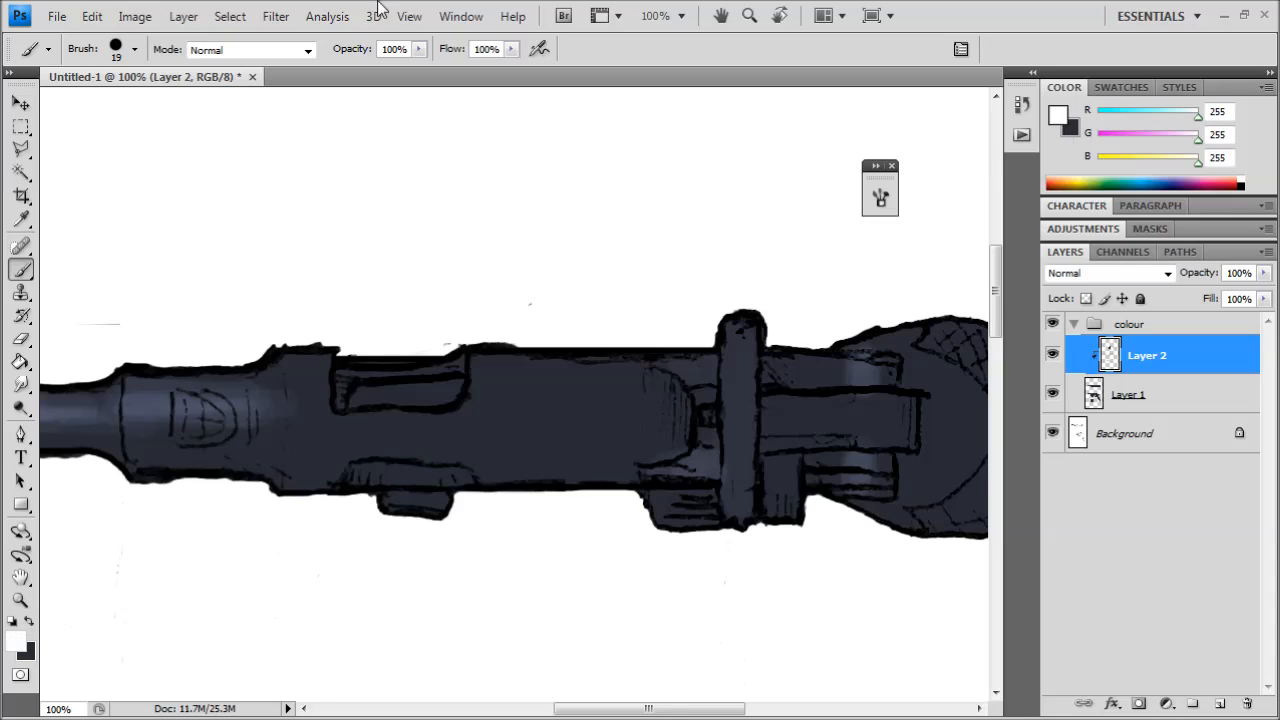
click(420, 49)
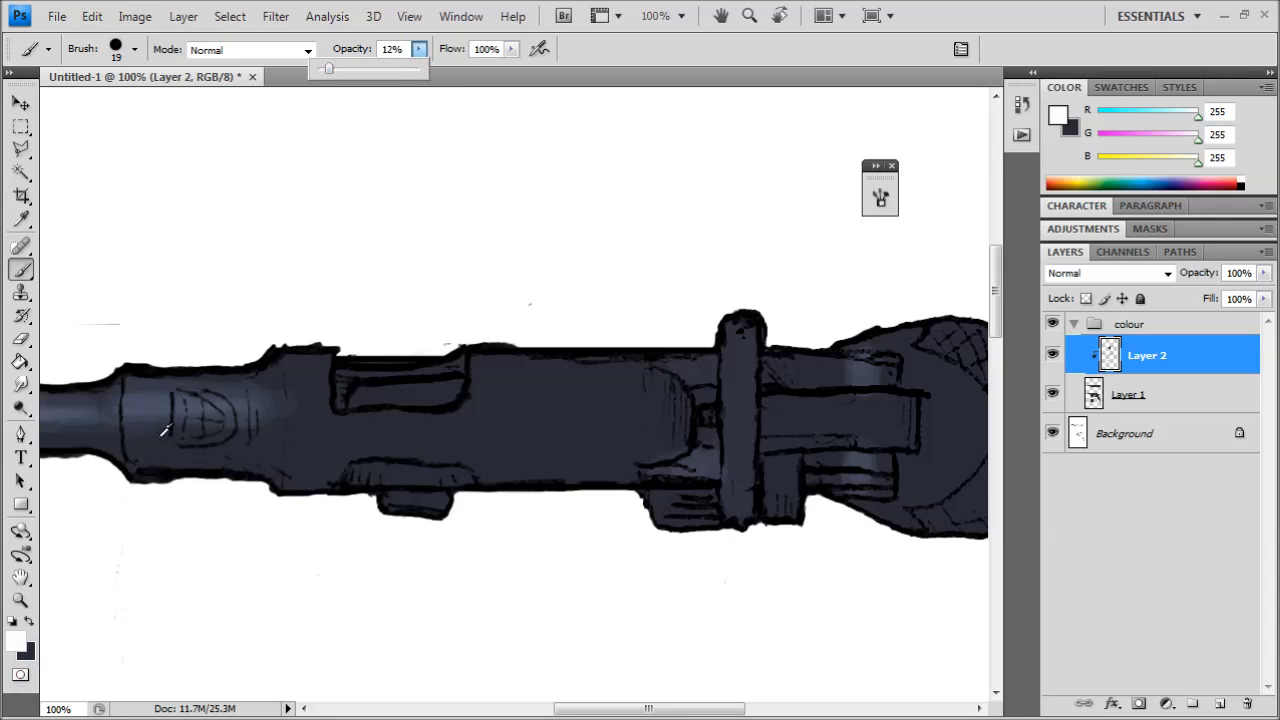
alt+click(151, 396)
drag(436, 374, 472, 368)
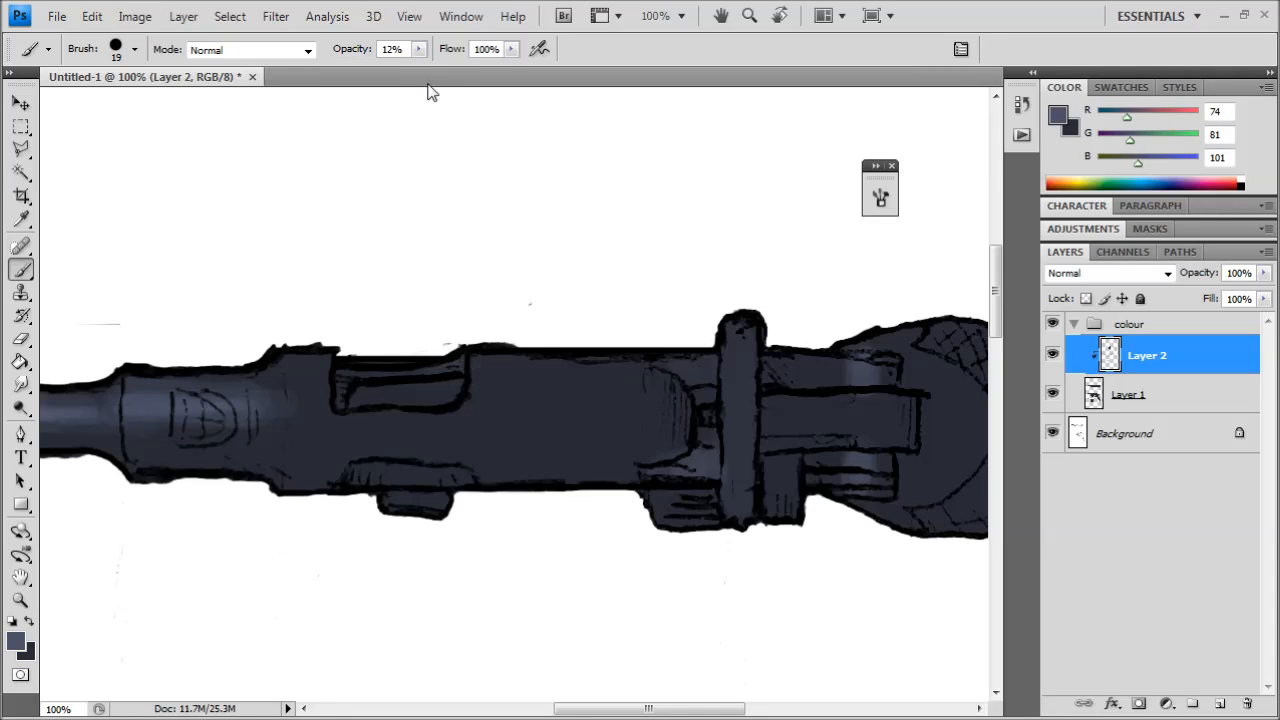
drag(421, 49, 450, 72)
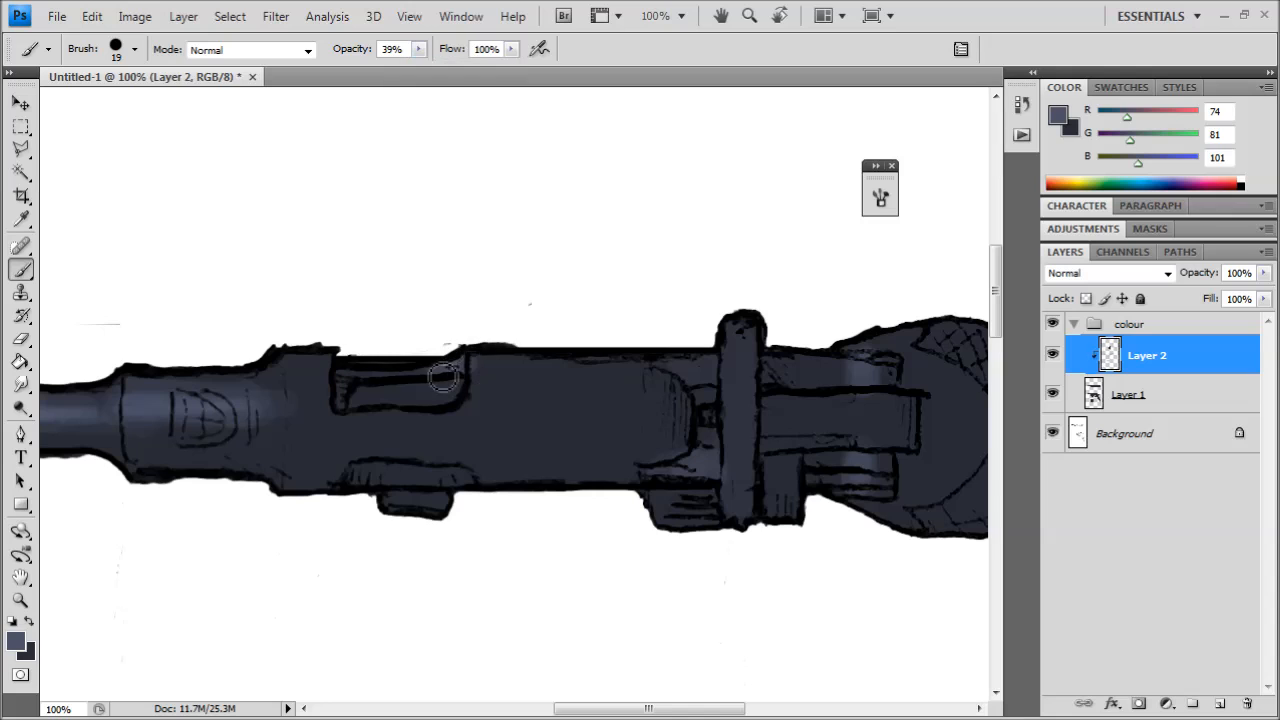
mouse_move(660, 408)
mouse_down()
mouse_move(403, 414)
mouse_move(442, 434)
mouse_move(446, 402)
mouse_up()
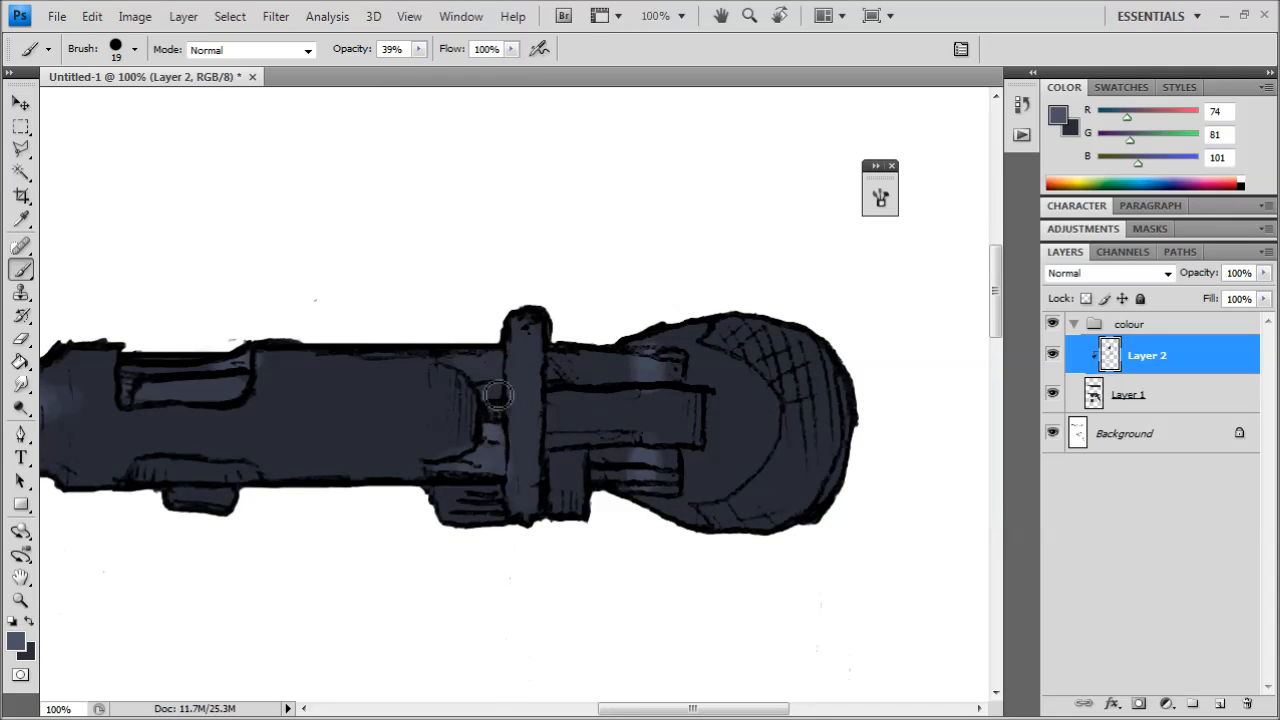
- Review the shading on the top-view pistol, the bullet and the side-view pistol at several zoom levels
key(ctrl+minus)
key(ctrl+minus)
drag(514, 590, 620, 209)
drag(574, 455, 585, 578)
key(ctrl+plus)
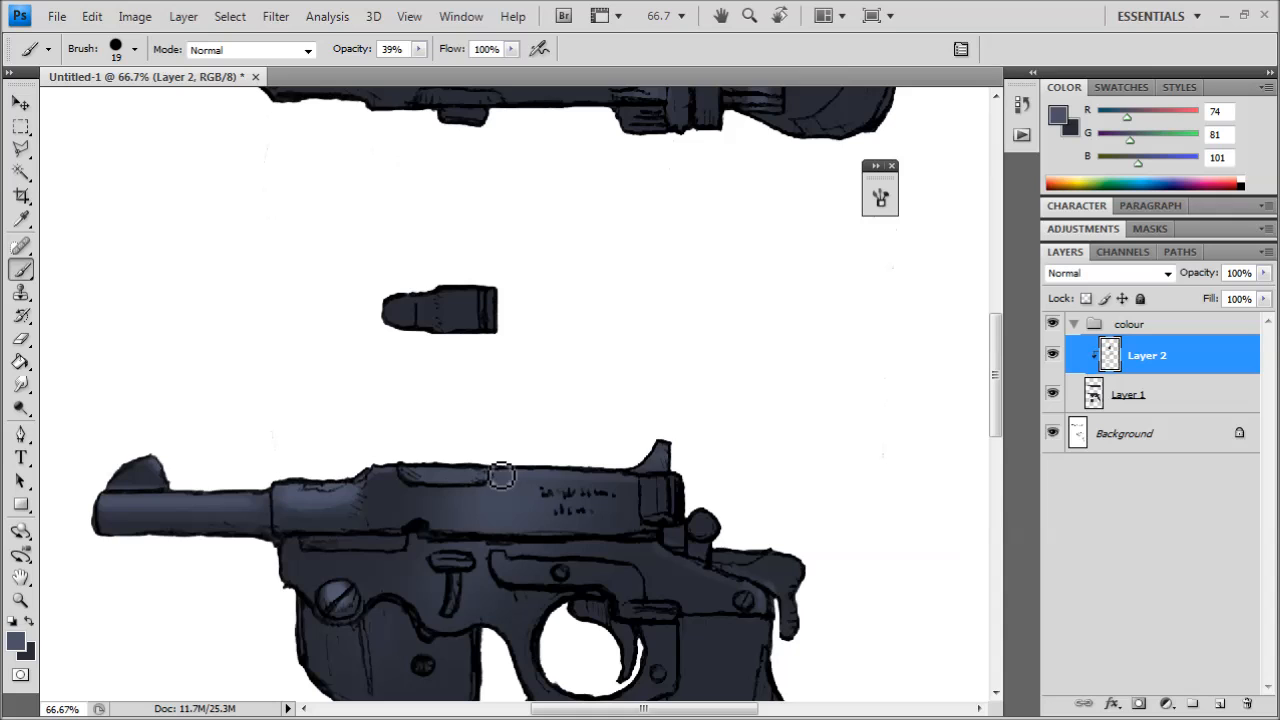
mouse_move(628, 622)
mouse_down()
mouse_move(434, 382)
mouse_move(460, 297)
mouse_move(597, 531)
mouse_move(630, 495)
mouse_up()
key(ctrl+minus)
key(ctrl+minus)
key(ctrl+minus)
key(ctrl+plus)
key(ctrl+plus)
mouse_move(712, 360)
mouse_down()
mouse_move(705, 568)
mouse_move(723, 434)
mouse_up()
key(ctrl+plus)
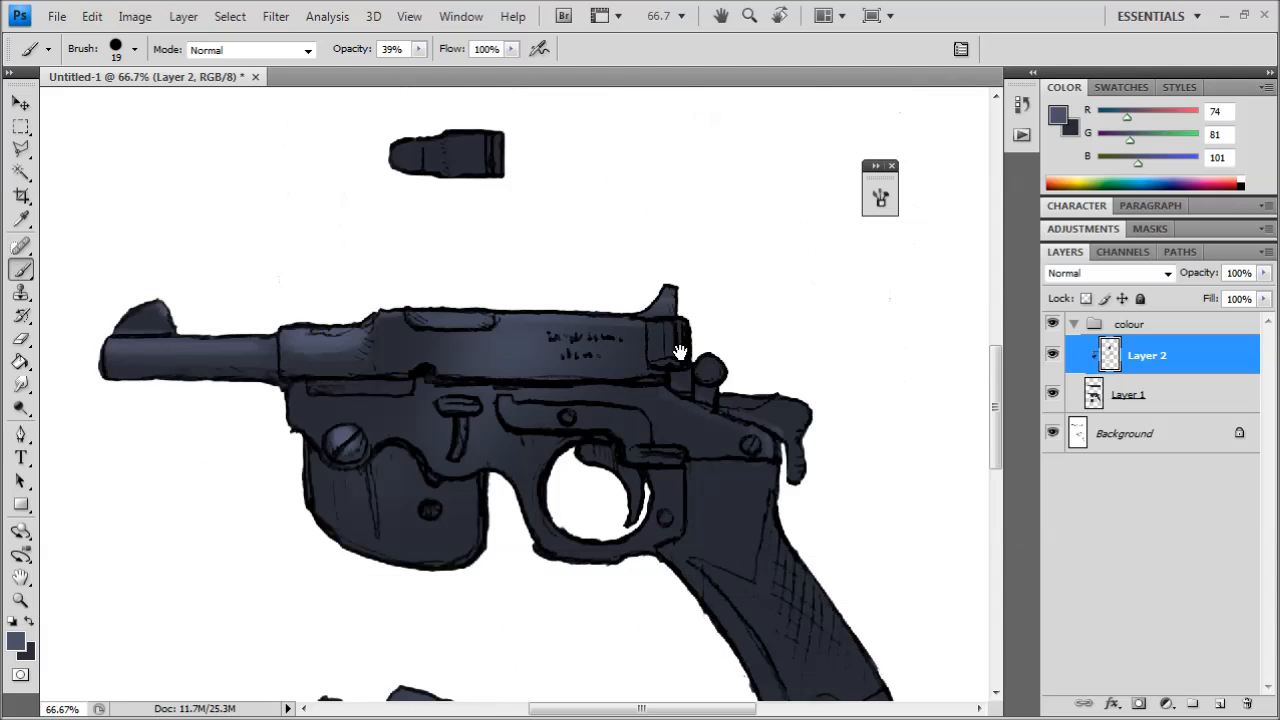
- Set the foreground colour to warm grey 6b6a62 and return to the Brush tool
click(16, 641)
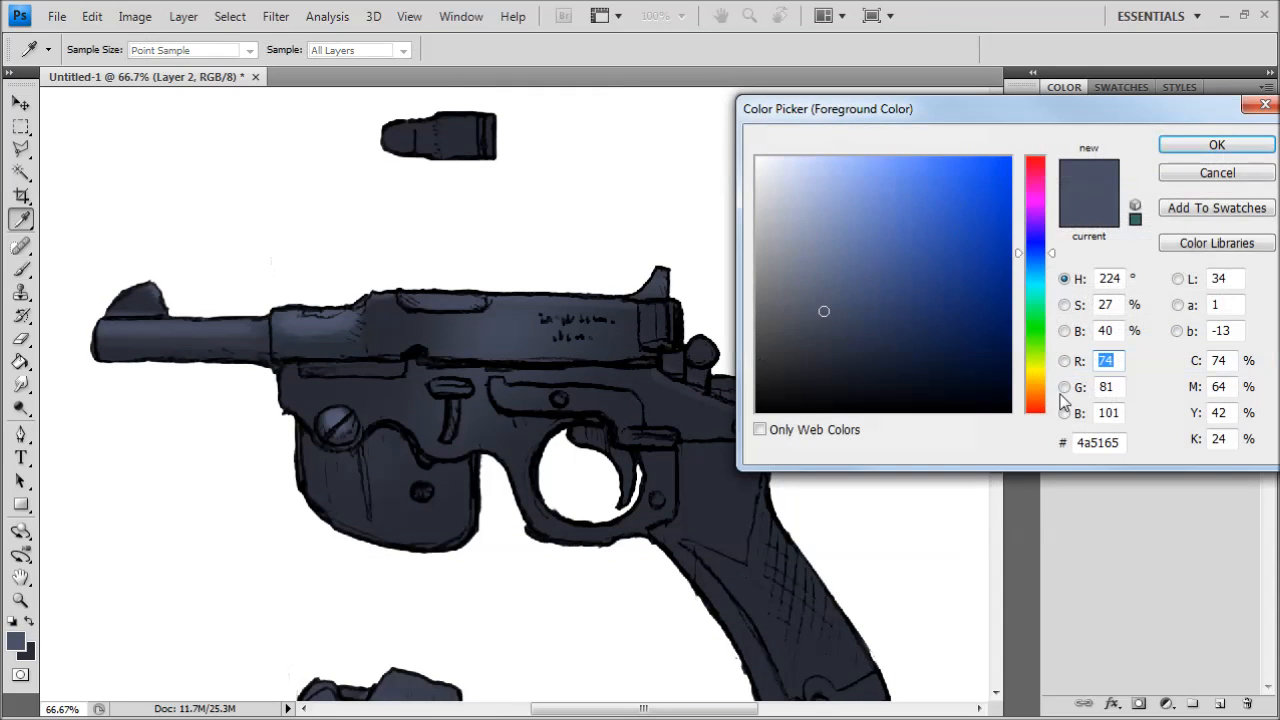
click(1045, 371)
drag(1045, 371, 1045, 381)
mouse_move(824, 311)
mouse_down()
mouse_move(803, 300)
mouse_move(791, 314)
mouse_move(789, 294)
mouse_move(776, 305)
mouse_up()
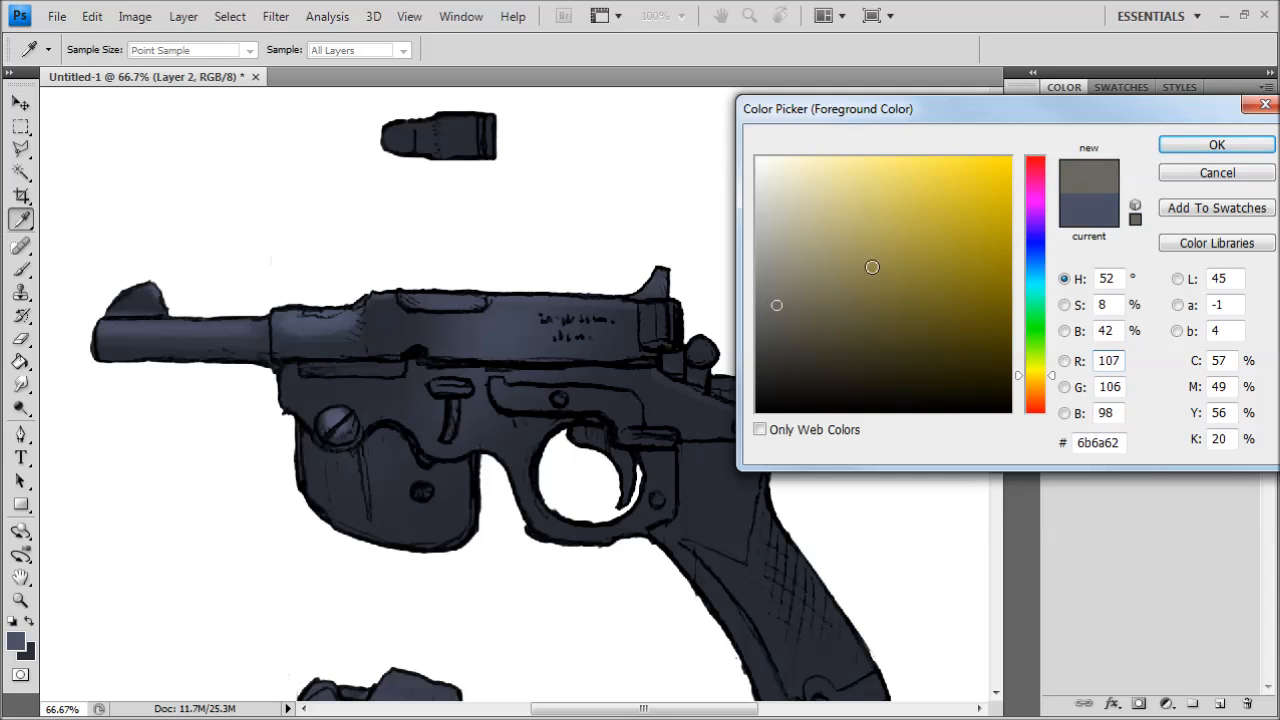
click(1207, 146)
key(b)
- Set the brush to a hard 36 px tip at 100% opacity for filling the side-view pistol's small parts
key(ctrl+plus)
click(134, 48)
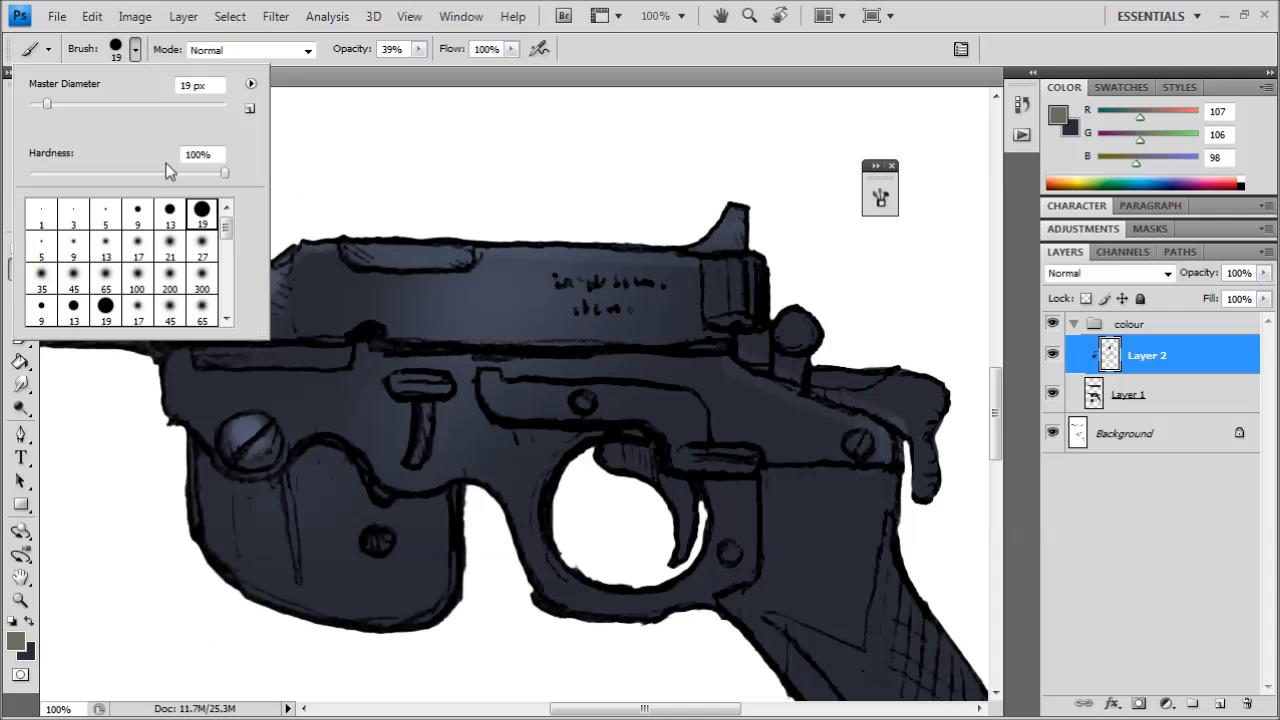
click(420, 49)
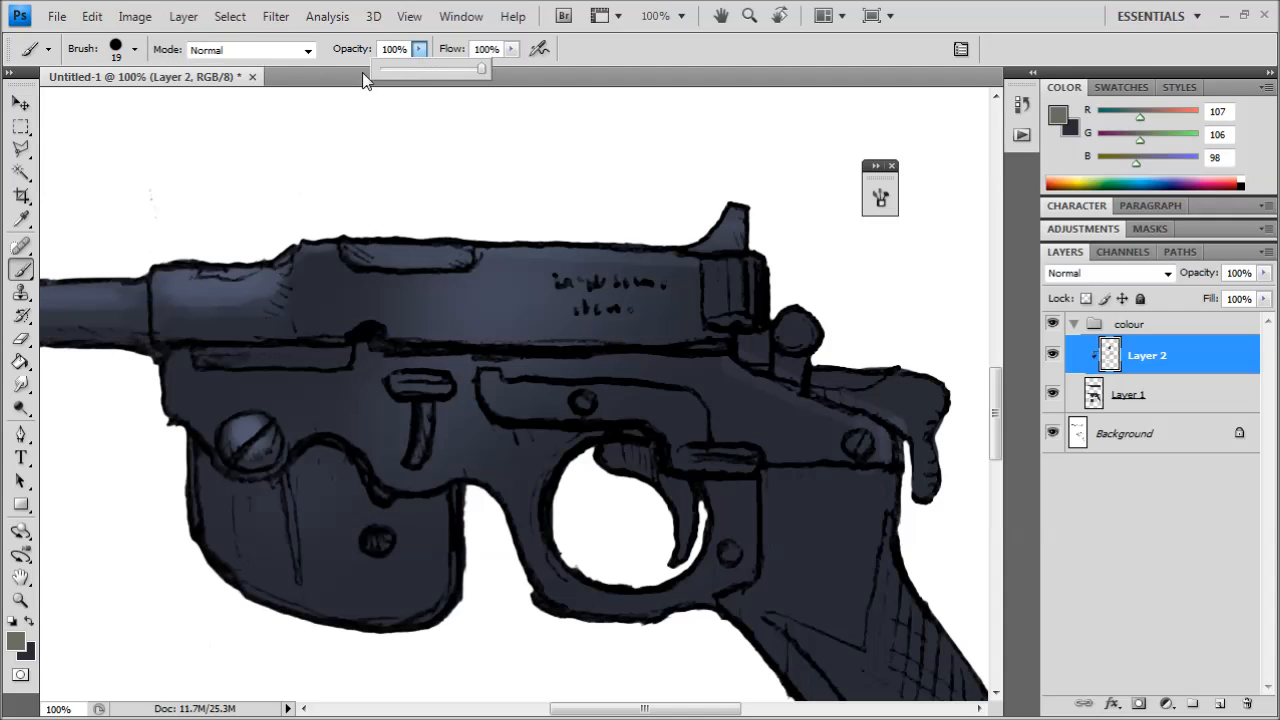
click(134, 48)
click(77, 104)
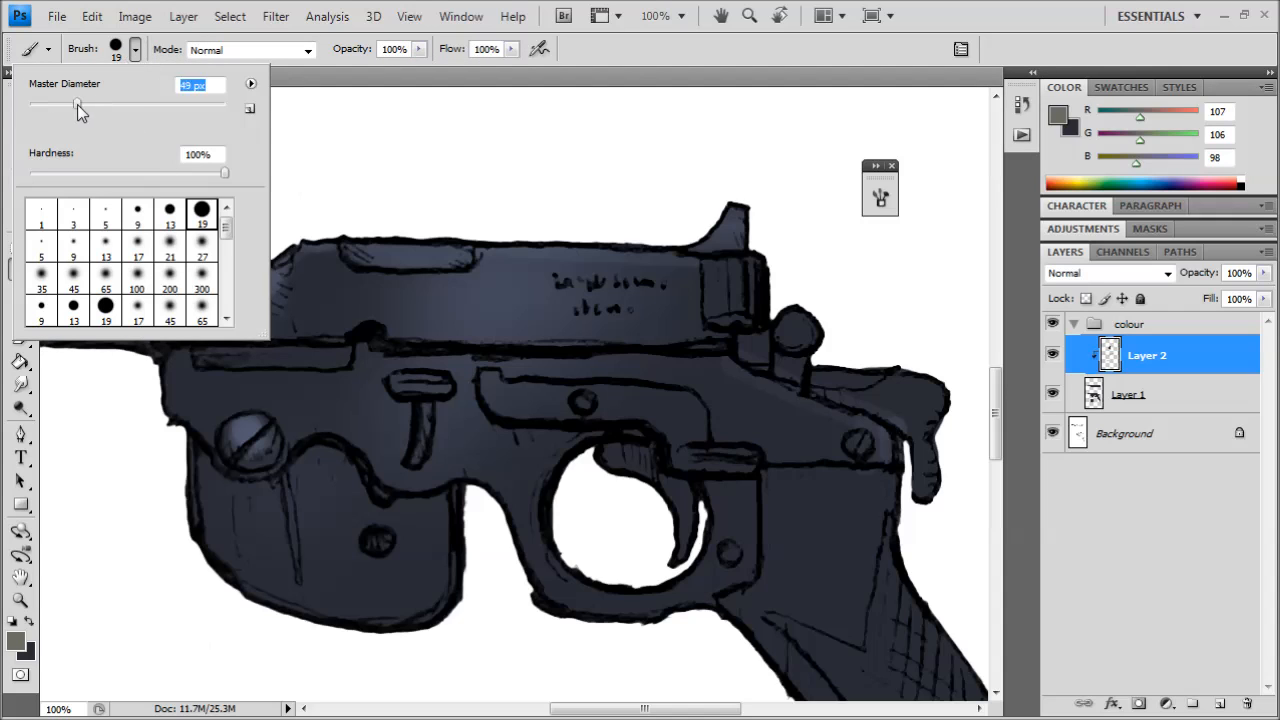
click(631, 70)
click(134, 48)
click(645, 50)
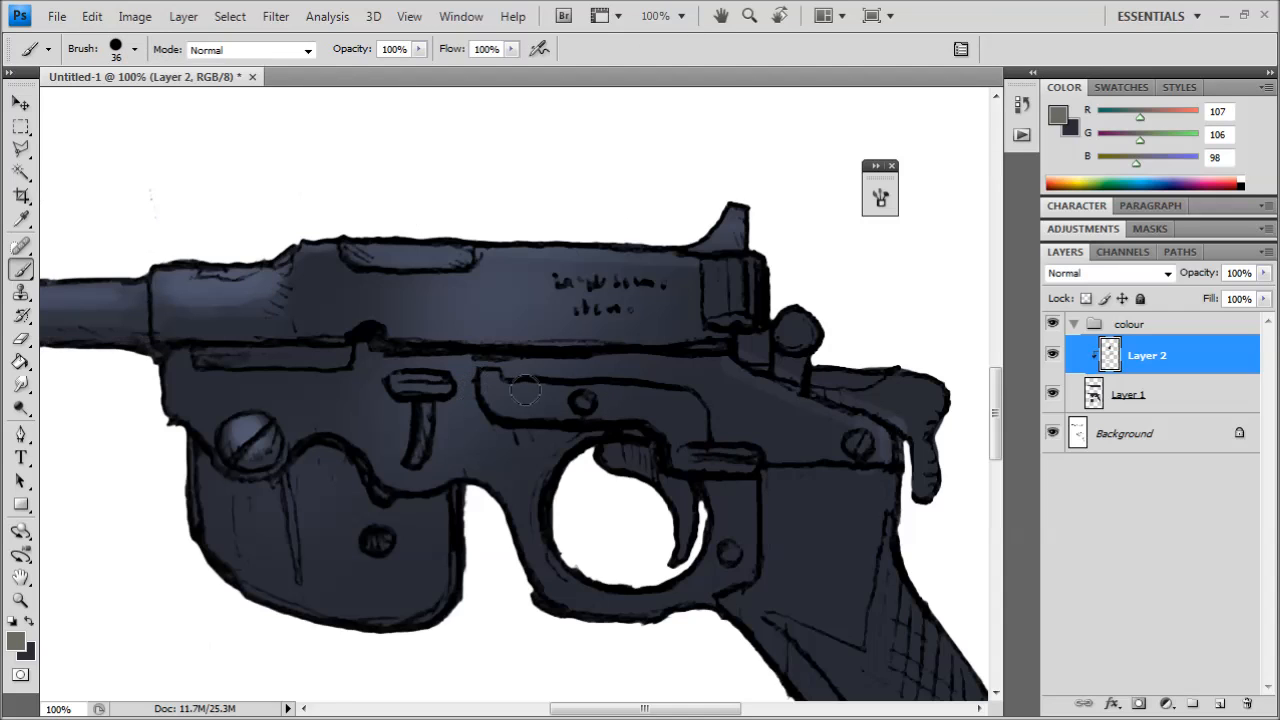
drag(507, 398, 643, 401)
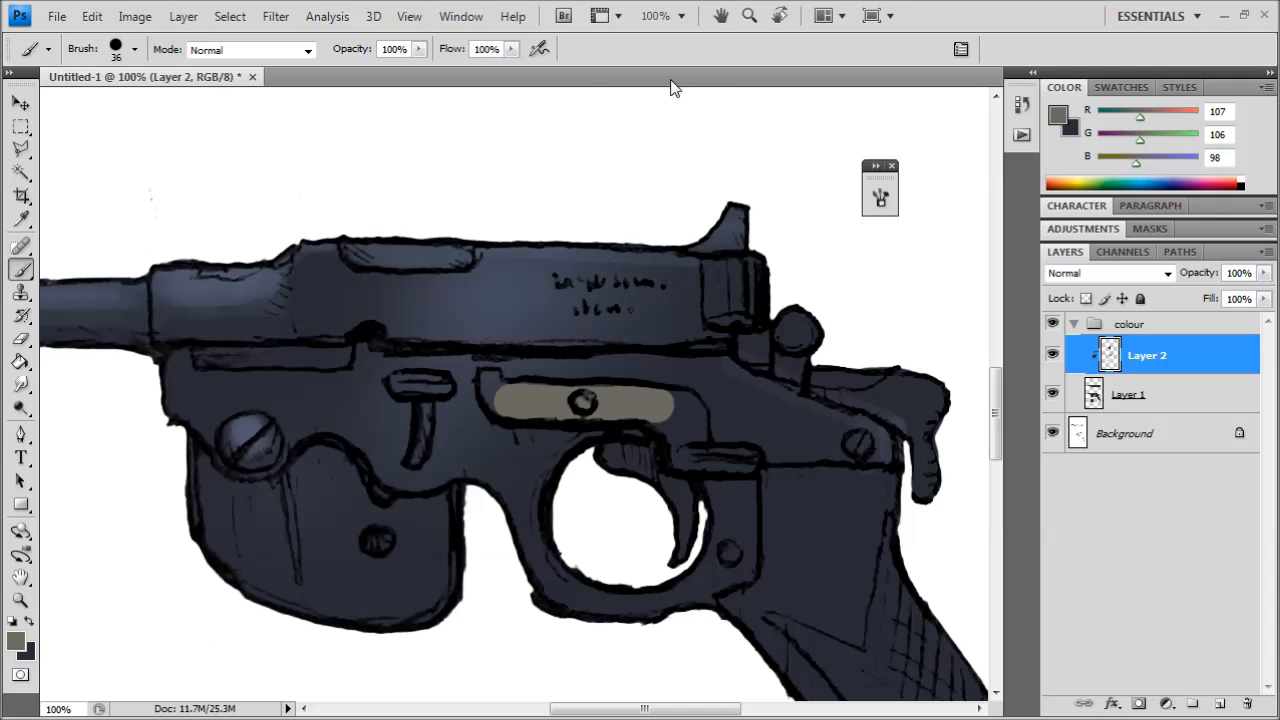
click(461, 16)
click(471, 305)
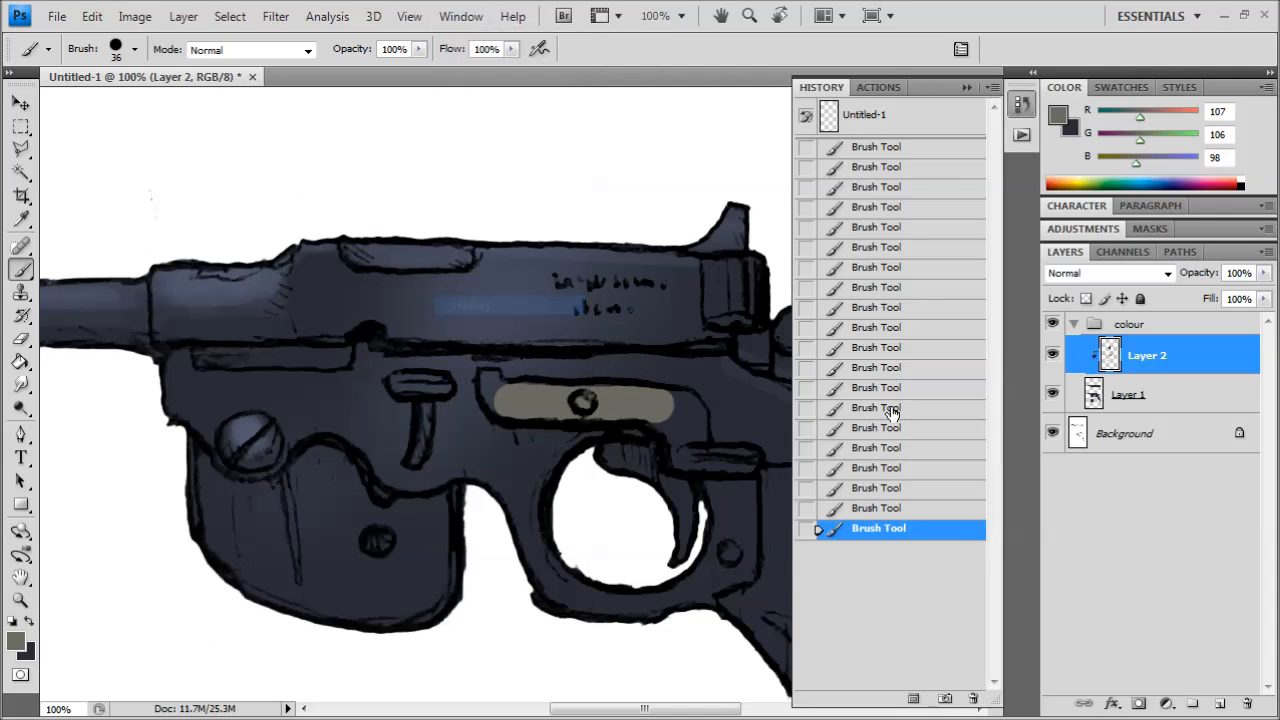
click(911, 515)
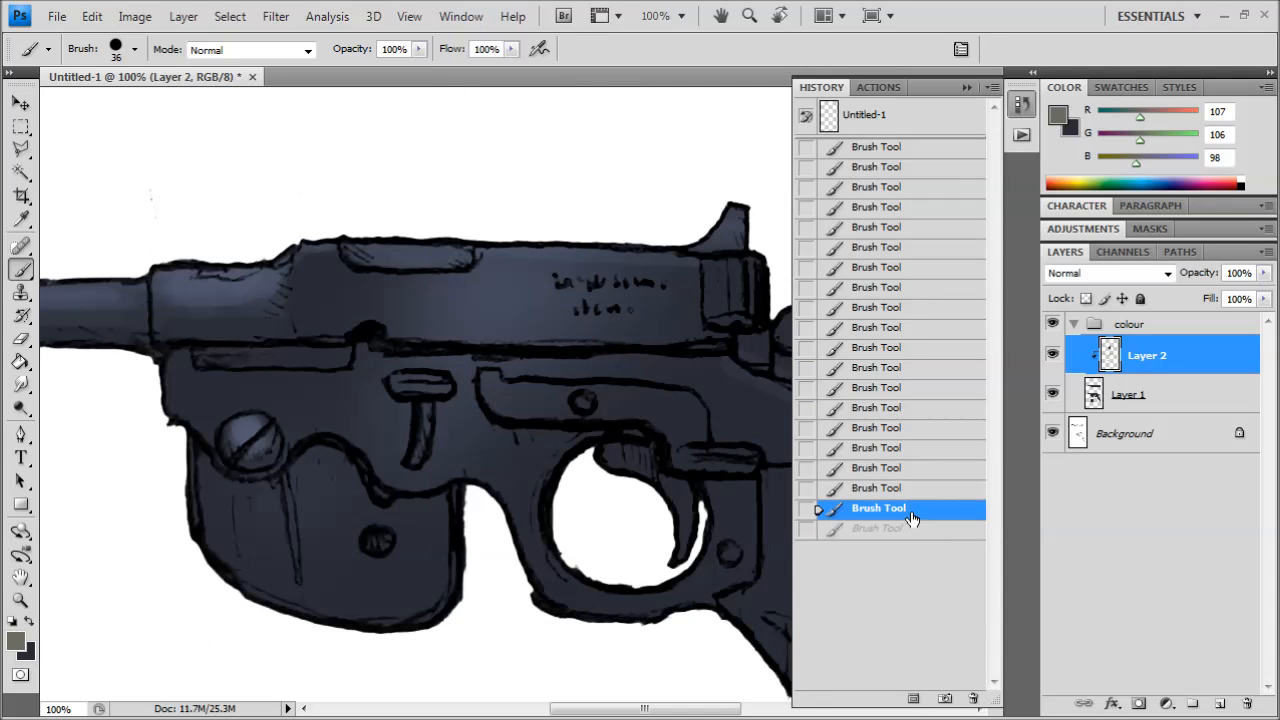
click(962, 87)
- Add a new layer above Layer 2 and fill the plate above the trigger in warm grey, using a 19 px brush for its ribbed end
click(1219, 702)
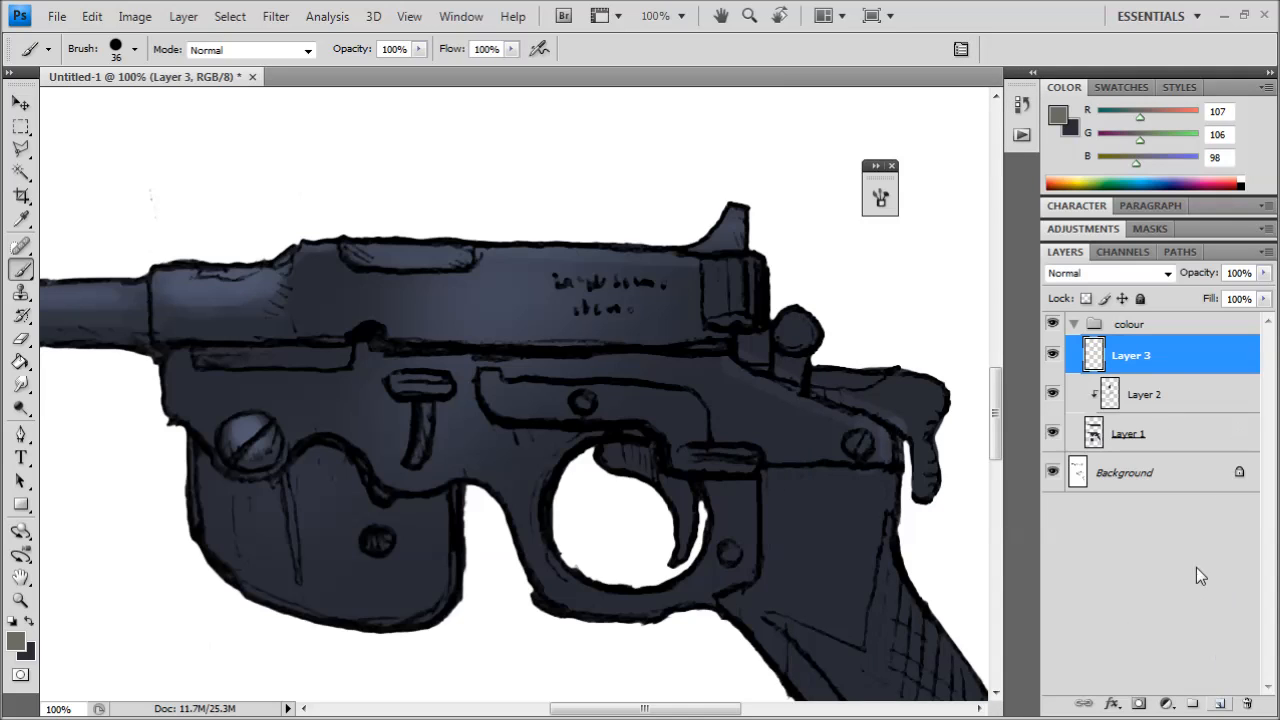
mouse_move(487, 382)
mouse_down()
mouse_move(668, 410)
mouse_move(690, 425)
mouse_move(683, 443)
mouse_up()
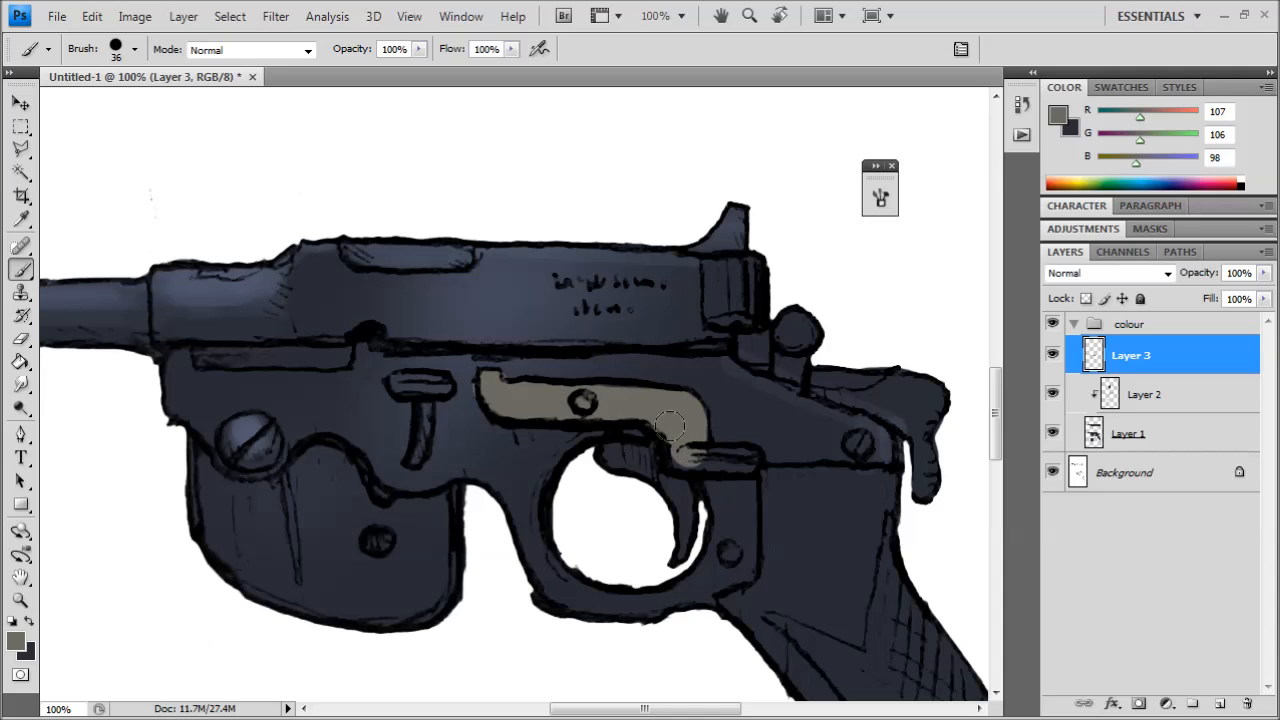
click(134, 49)
click(196, 211)
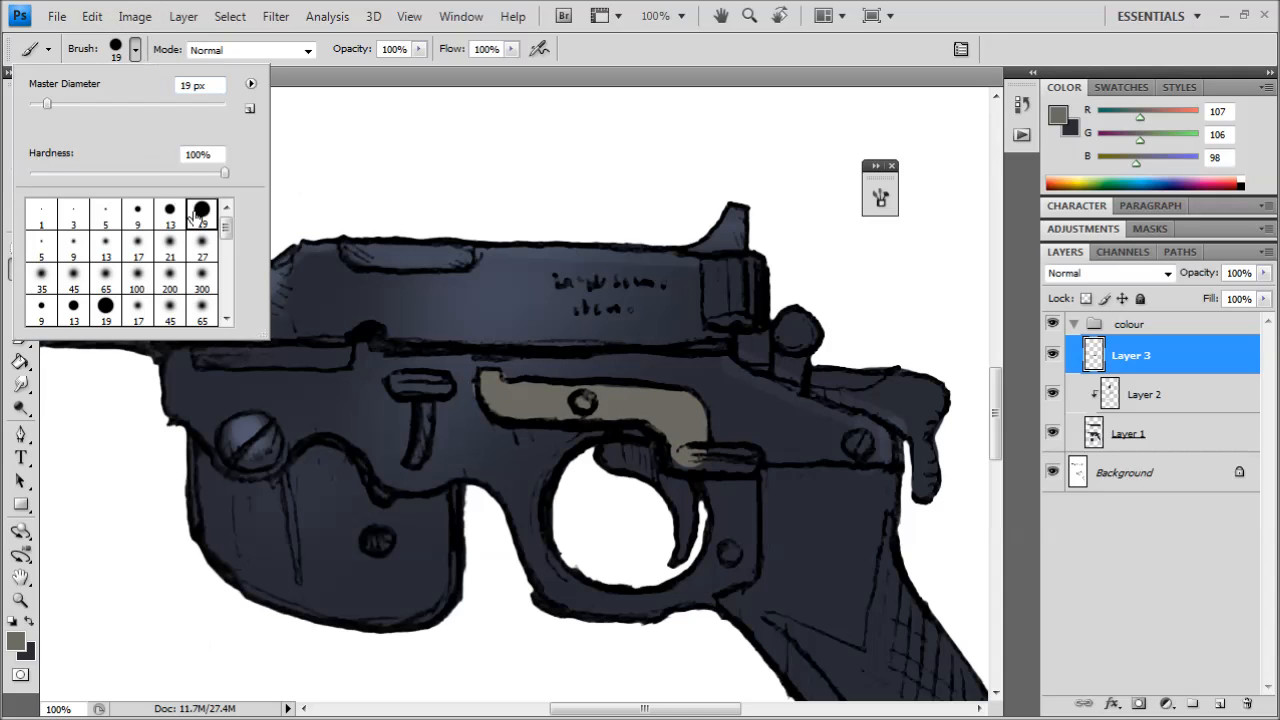
click(690, 470)
drag(690, 467, 755, 462)
- Fill the hammer and the cap of the small lever on the side-view pistol with warm grey on Layer 3
mouse_move(845, 387)
mouse_down()
mouse_move(626, 376)
mouse_move(585, 391)
mouse_move(646, 412)
mouse_move(622, 406)
mouse_move(680, 450)
mouse_move(685, 488)
mouse_move(699, 405)
mouse_move(676, 389)
mouse_move(605, 383)
mouse_move(668, 425)
mouse_move(684, 409)
mouse_up()
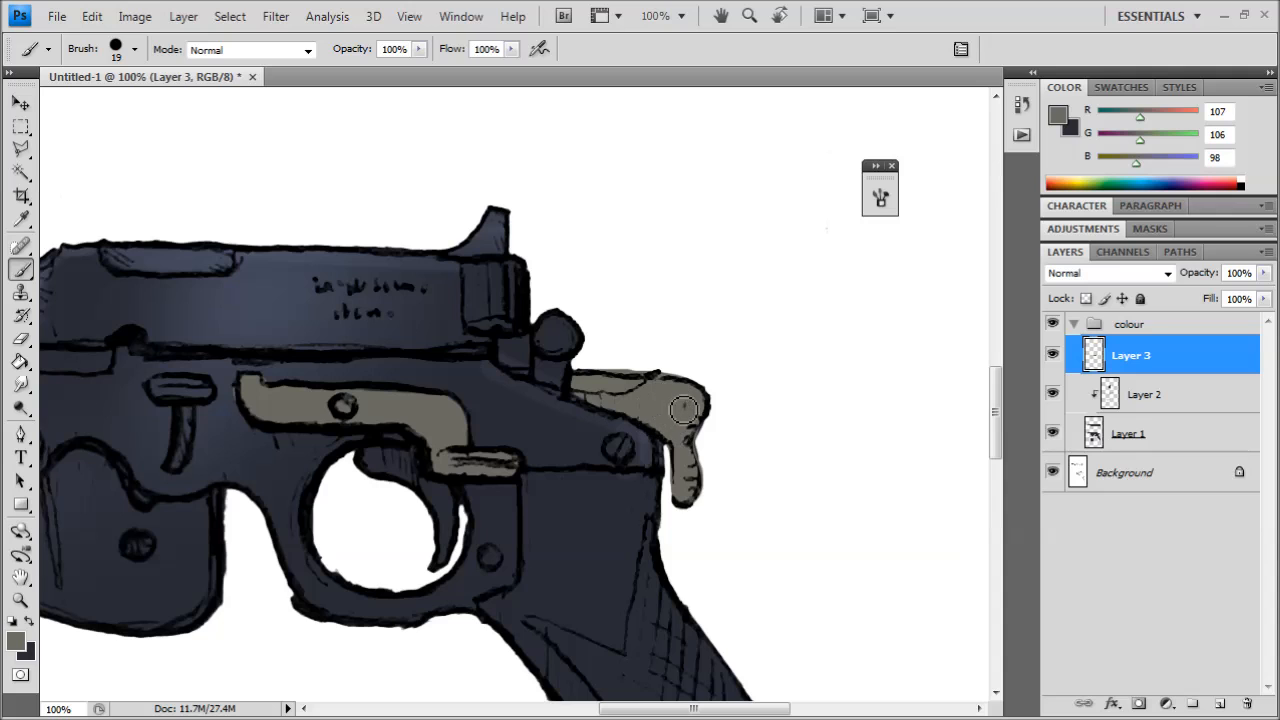
scroll(392, 346, left, 5)
drag(433, 395, 478, 393)
drag(680, 420, 577, 422)
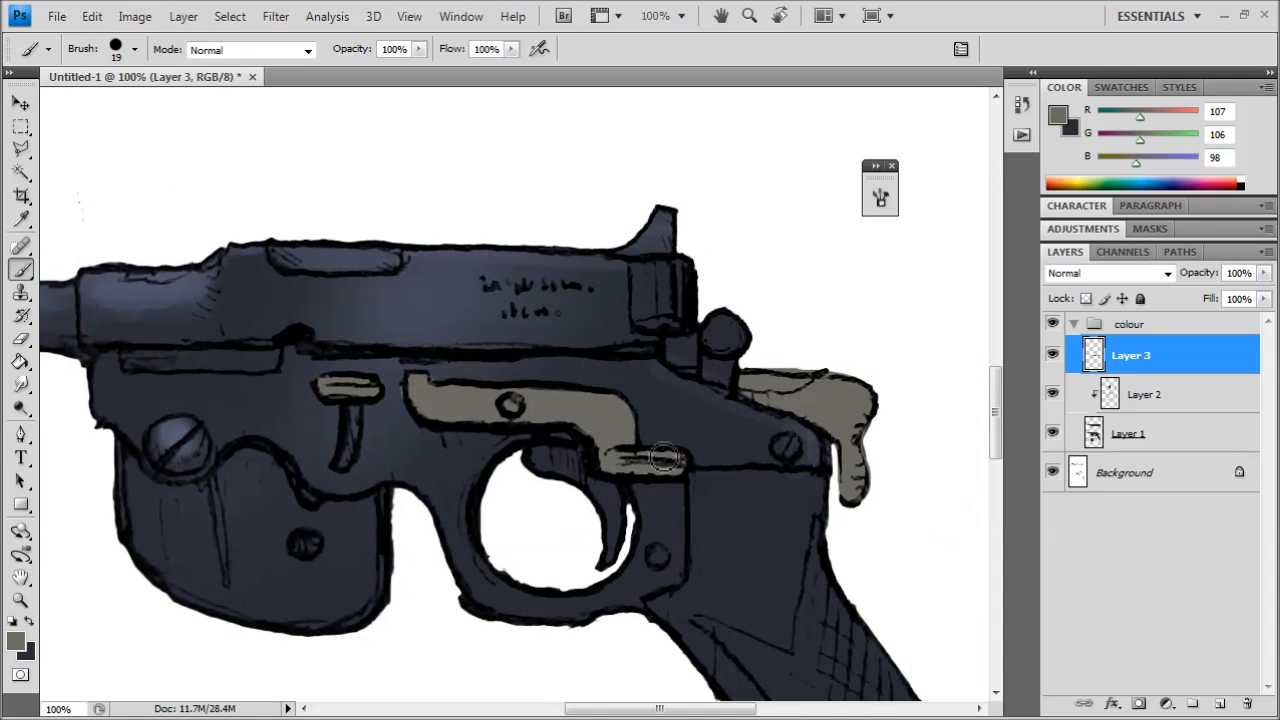
drag(311, 312, 435, 346)
drag(808, 343, 616, 340)
mouse_move(519, 321)
mouse_down()
mouse_move(423, 240)
mouse_move(802, 296)
mouse_up()
mouse_move(938, 435)
mouse_down()
mouse_move(813, 435)
mouse_move(395, 340)
mouse_up()
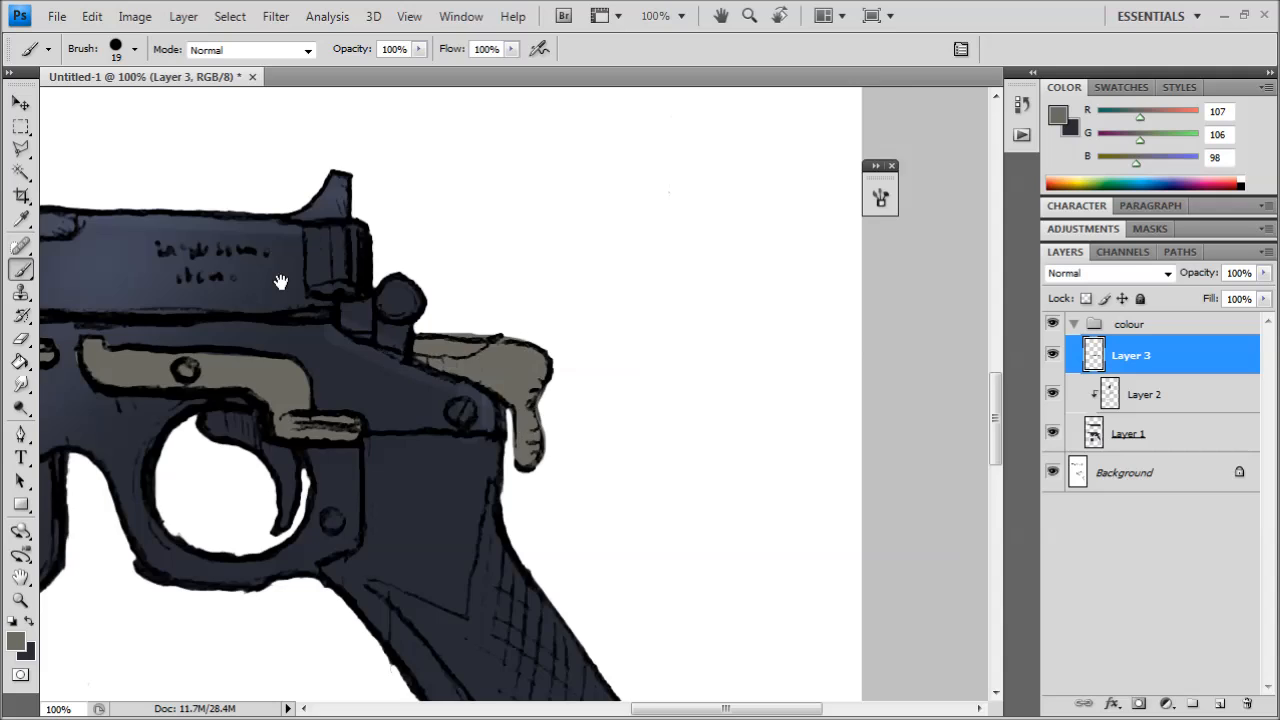
- Fill the rear lever's knob, the ribbed block at the receiver's rear and the narrow strip below the barrel's base with warm grey
drag(282, 282, 552, 322)
mouse_move(664, 368)
mouse_down()
mouse_move(660, 385)
mouse_move(674, 336)
mouse_move(662, 354)
mouse_up()
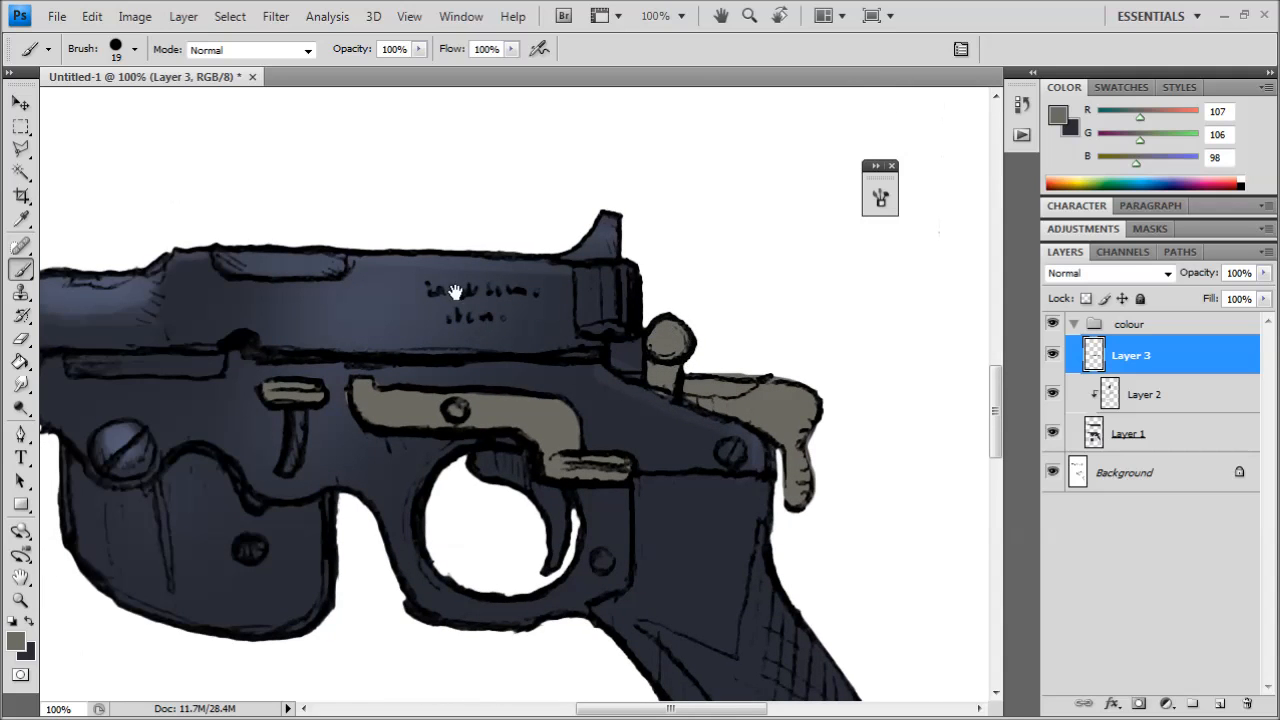
drag(455, 292, 449, 342)
mouse_move(582, 329)
mouse_down()
mouse_move(606, 378)
mouse_move(618, 342)
mouse_move(626, 370)
mouse_up()
drag(590, 328, 623, 265)
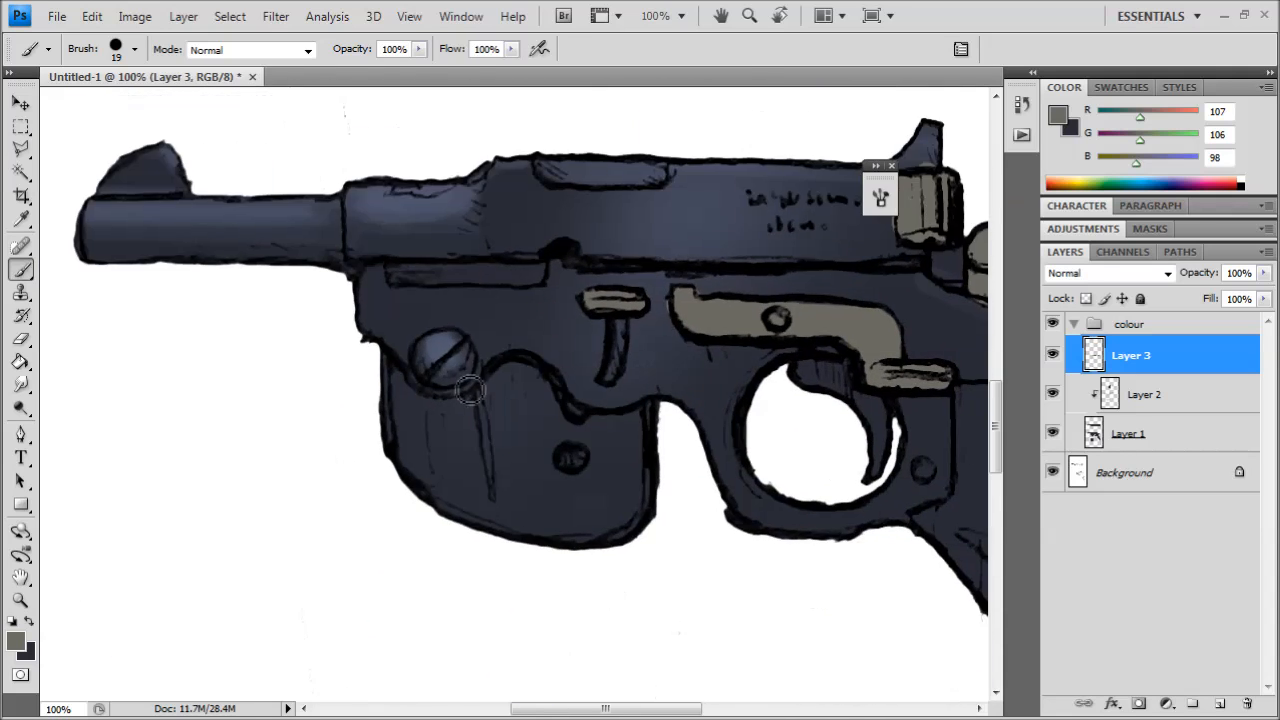
drag(390, 273, 537, 283)
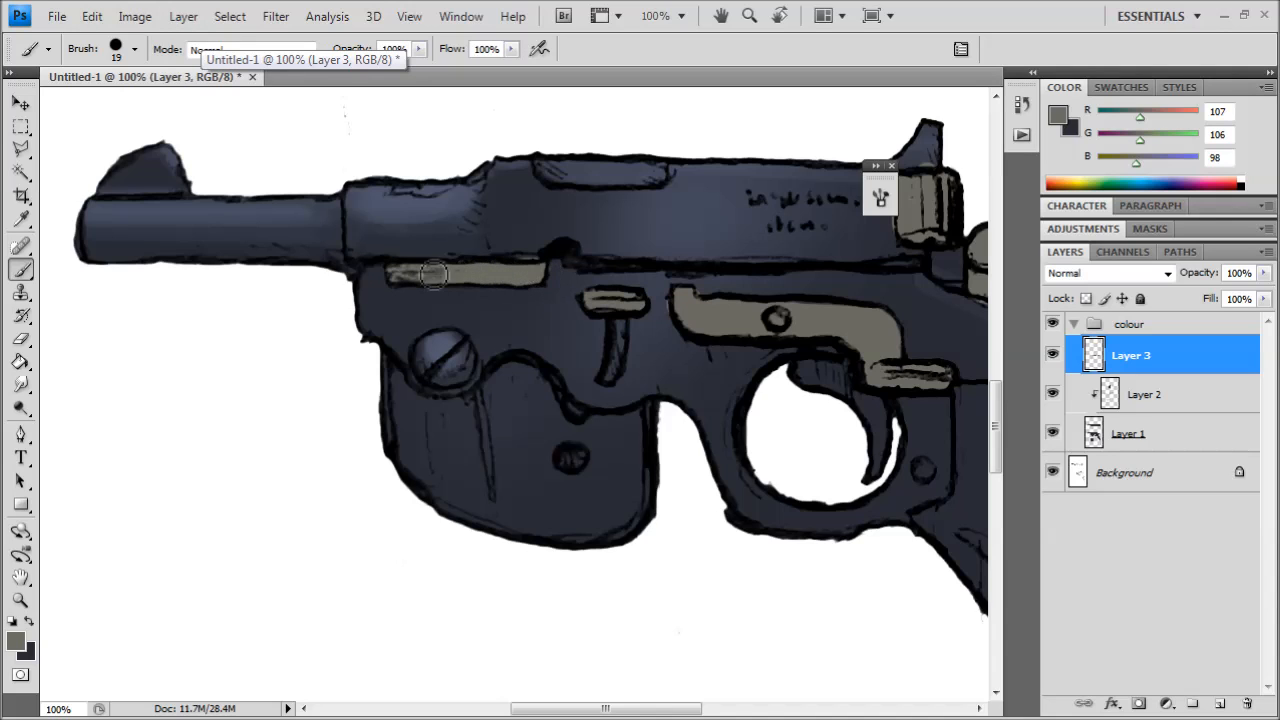
- Fill the trigger and the catch lever ahead of it in warm grey, using a 13 px brush for the frame's pin and rear screw
drag(695, 308, 610, 312)
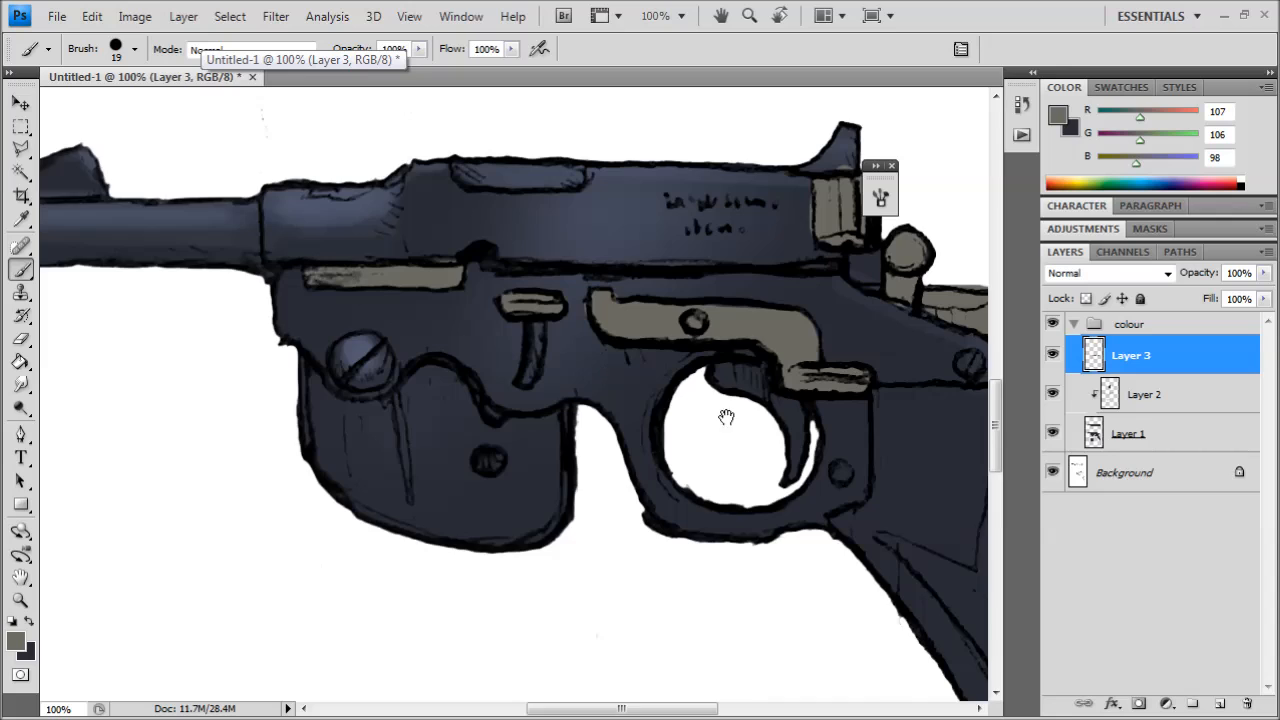
drag(726, 417, 589, 385)
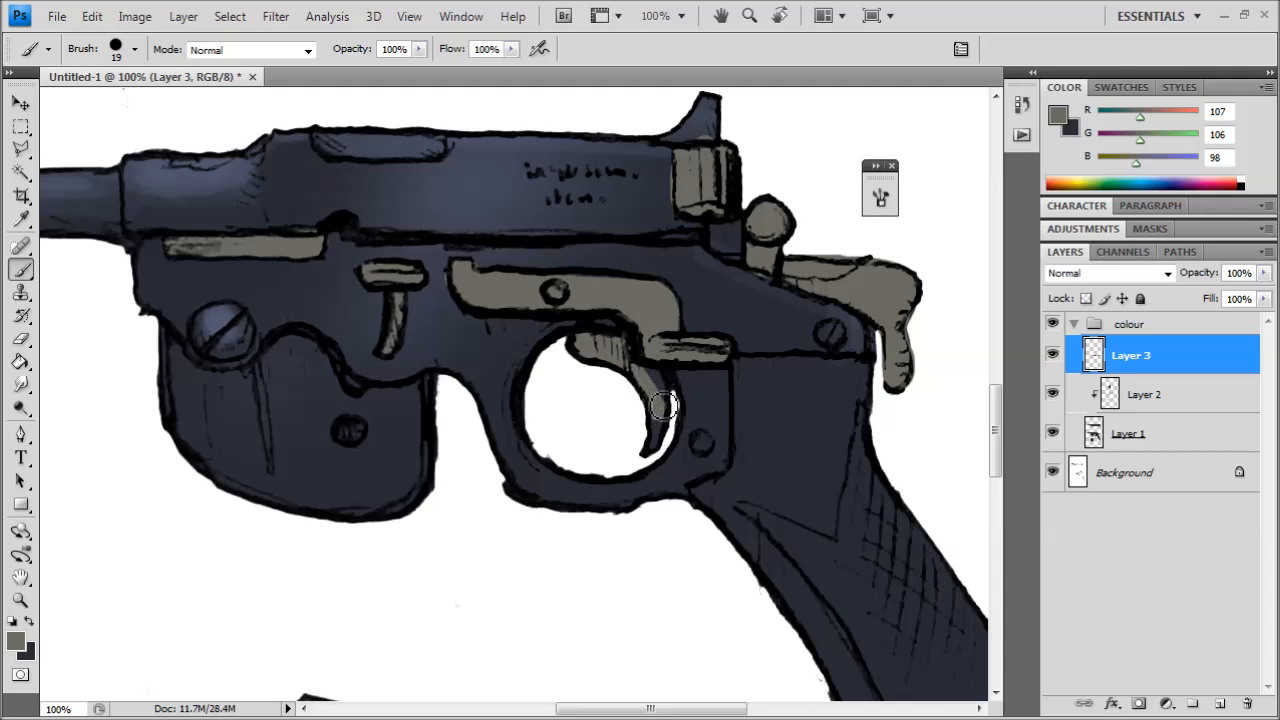
click(134, 49)
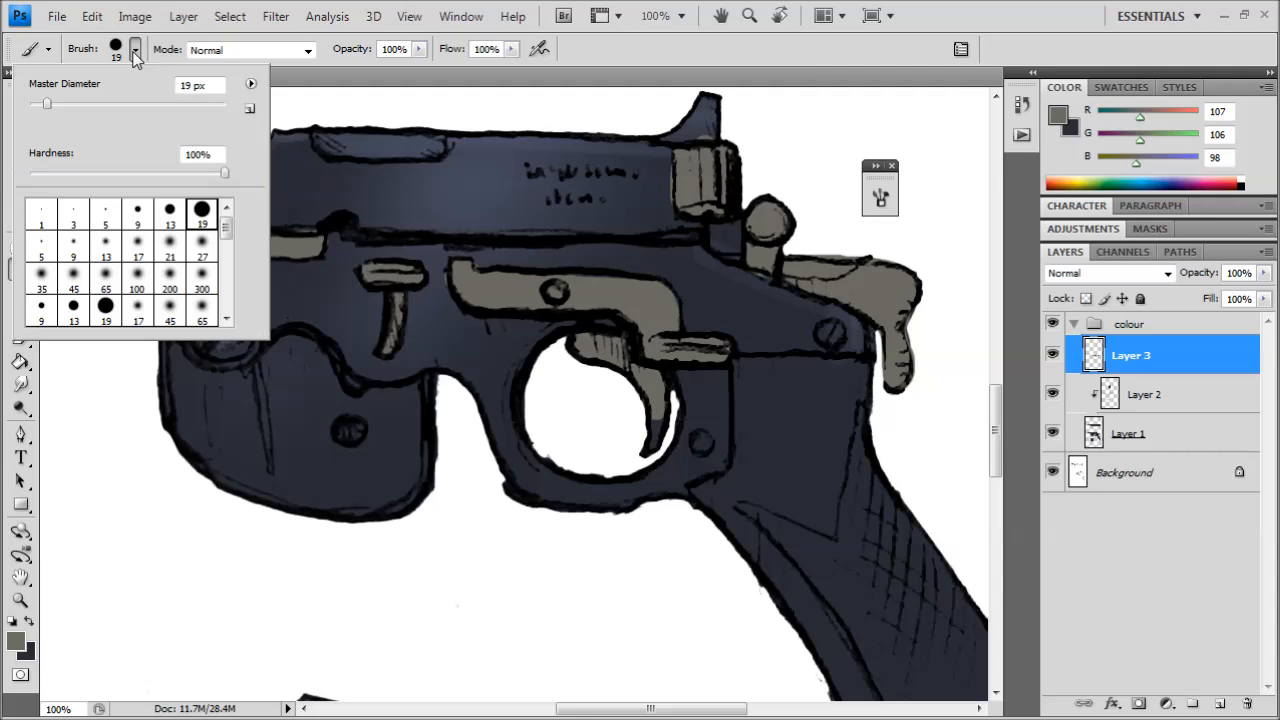
mouse_move(656, 421)
mouse_down()
mouse_move(656, 448)
mouse_move(712, 455)
mouse_move(703, 443)
mouse_up()
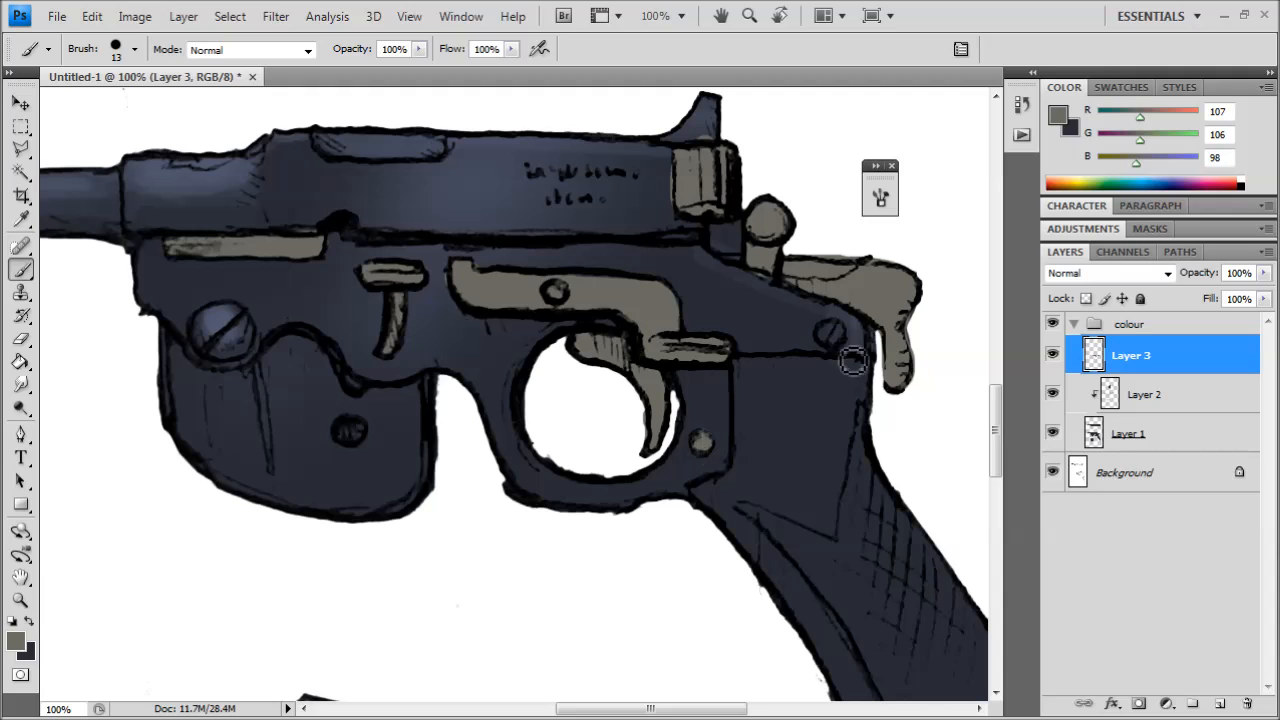
mouse_move(540, 279)
mouse_down()
mouse_move(663, 449)
mouse_move(637, 508)
mouse_move(308, 400)
mouse_move(338, 421)
mouse_up()
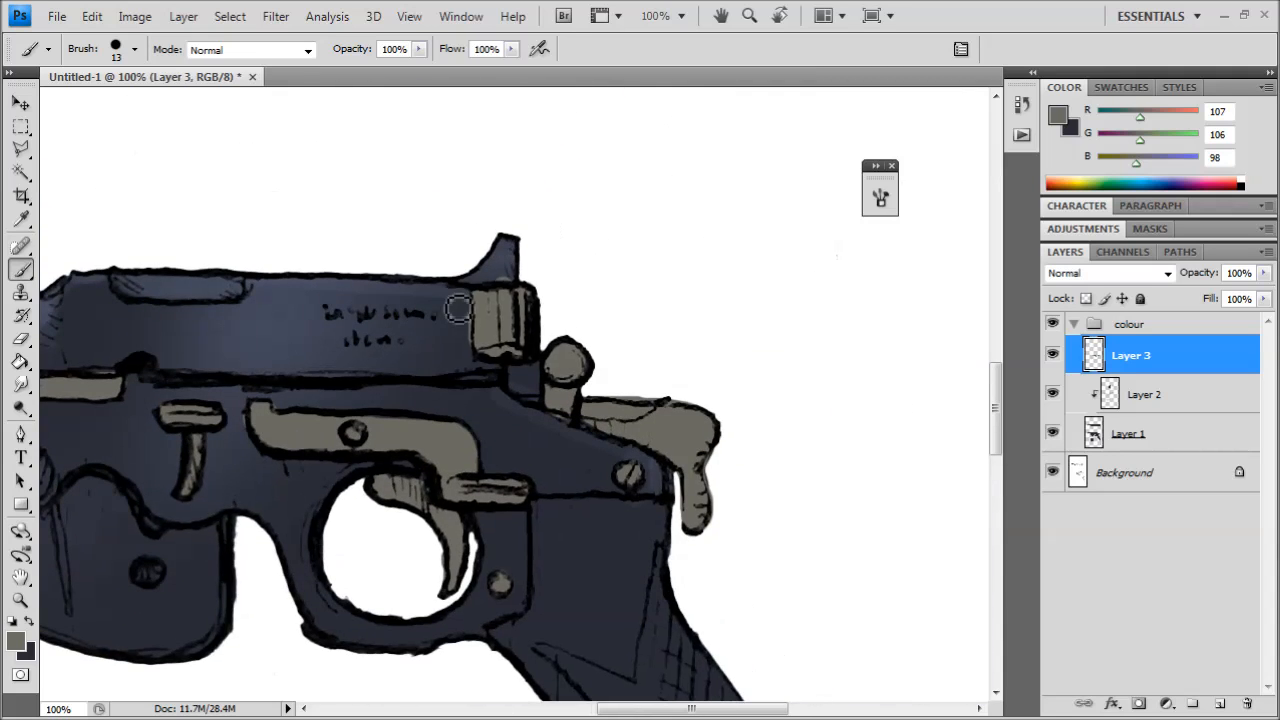
- Erase Layer 1's colour from the gap between the receiver's rear and the lever knob with a hard 13 px Eraser
click(1096, 436)
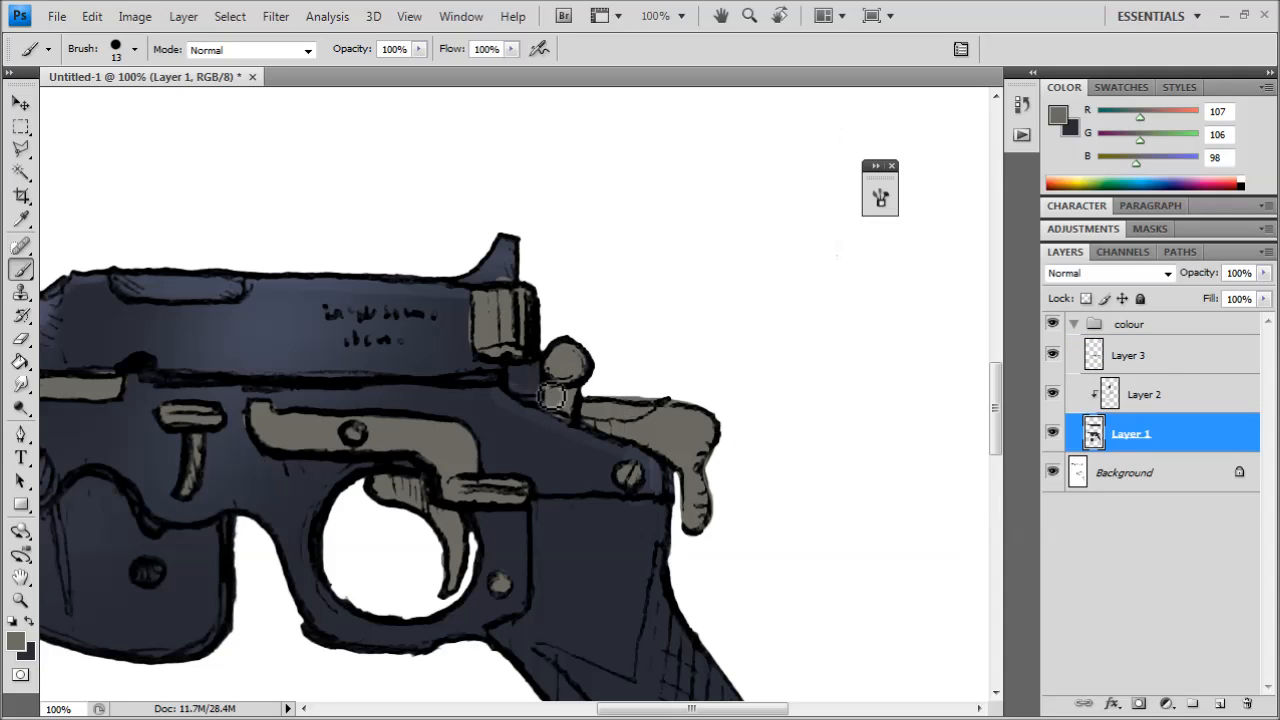
click(22, 338)
drag(519, 384, 517, 388)
click(135, 48)
click(185, 218)
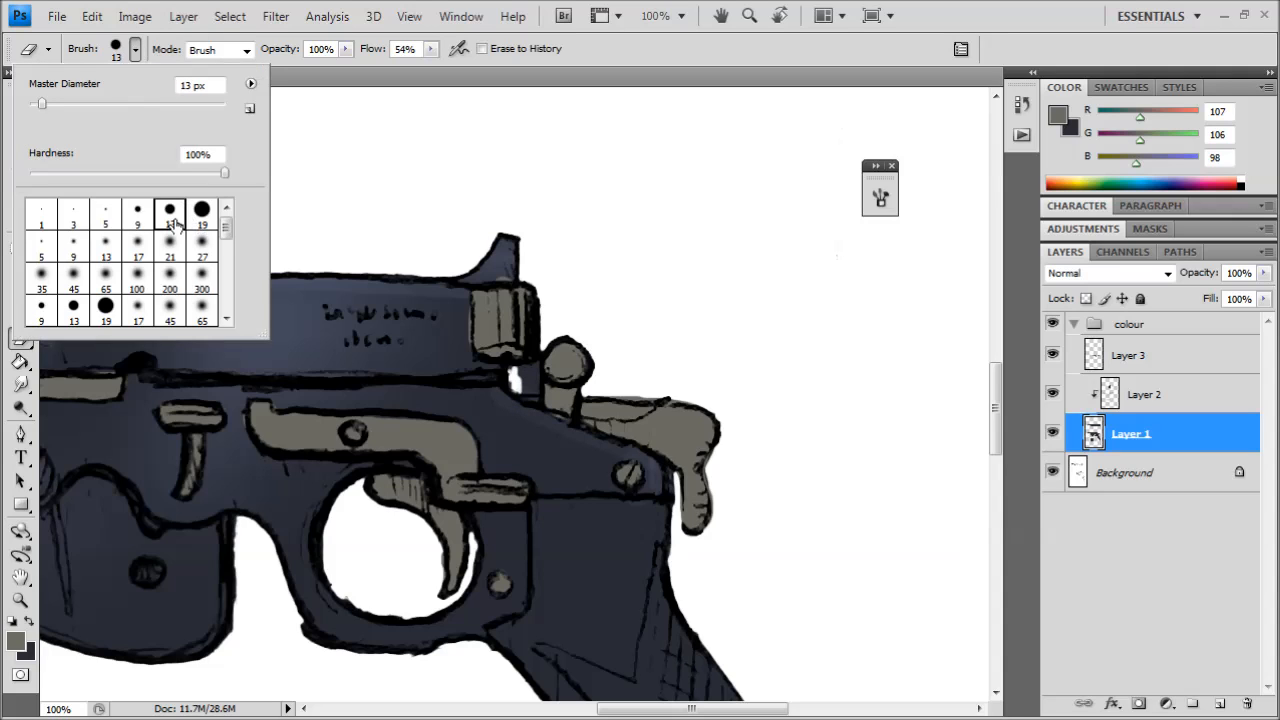
click(531, 376)
drag(531, 376, 536, 394)
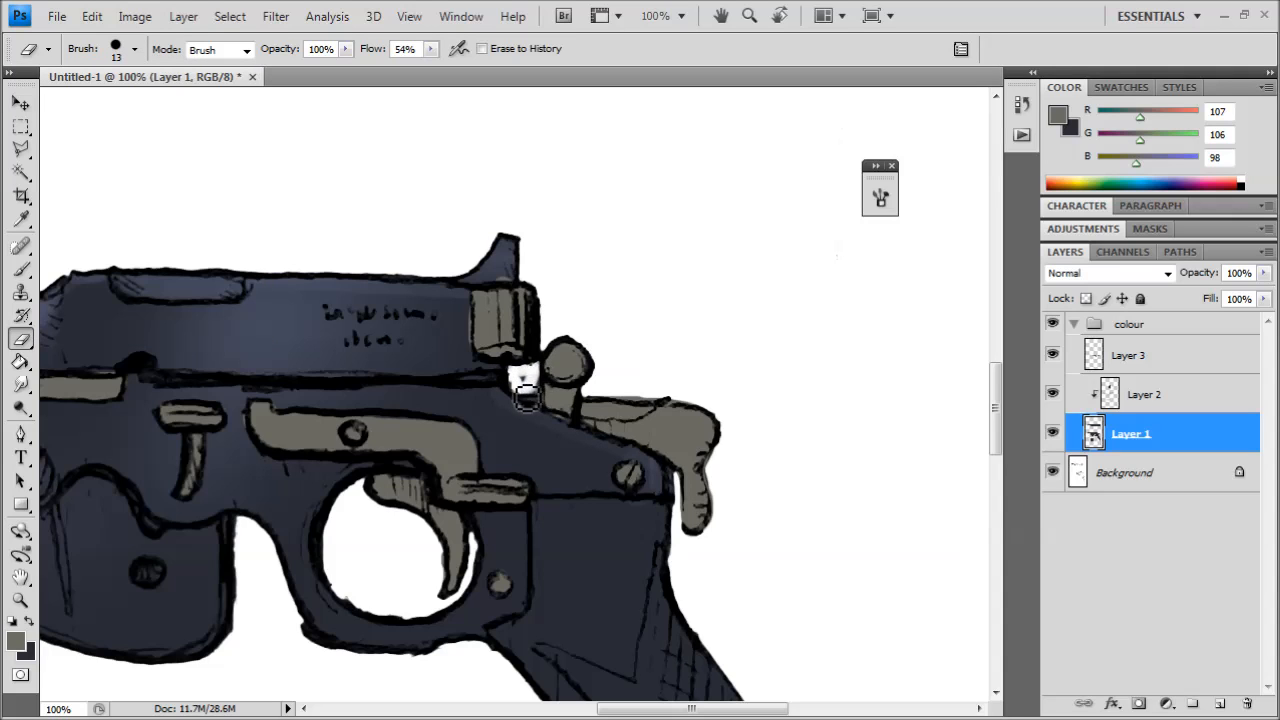
- Fill the ejection port opening in the top view with warm grey on Layer 3 using the 13 px brush
key(ctrl+minus)
key(ctrl+minus)
drag(734, 400, 549, 623)
drag(534, 451, 552, 614)
drag(455, 555, 479, 306)
click(21, 269)
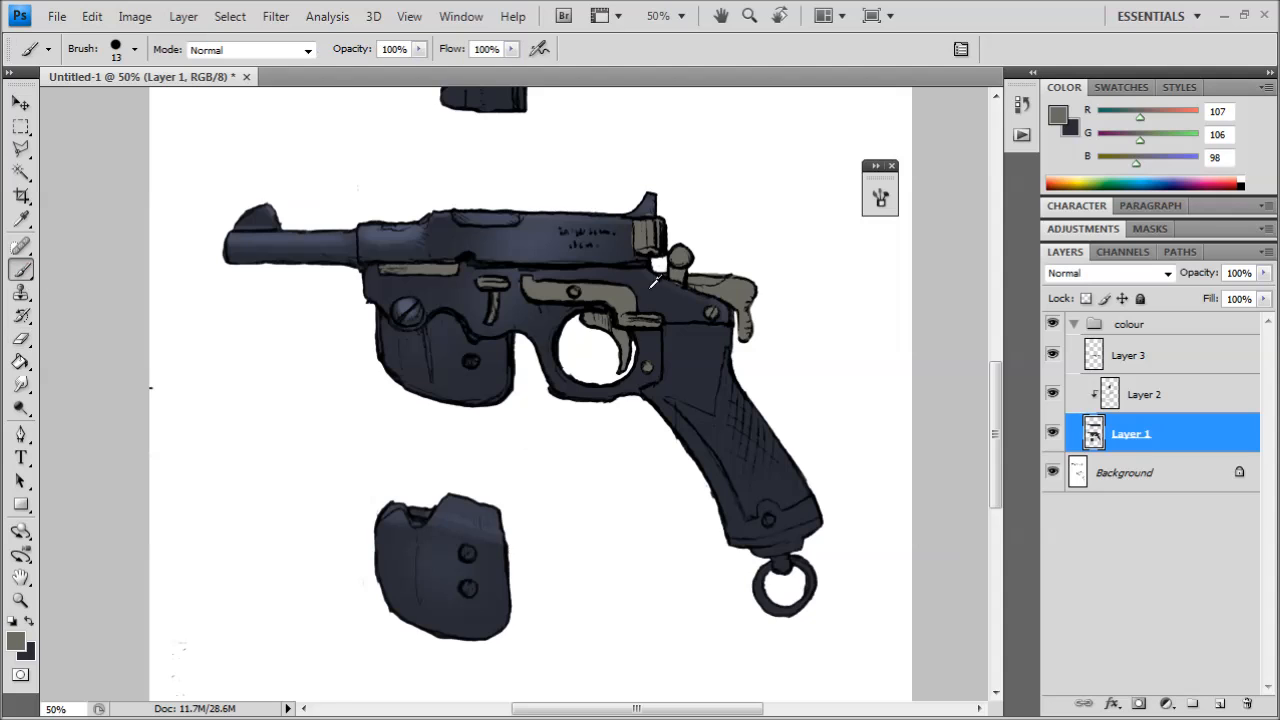
key(ctrl+plus)
drag(534, 125, 515, 578)
drag(468, 260, 455, 445)
key(ctrl+plus)
key(ctrl+plus)
drag(255, 425, 412, 433)
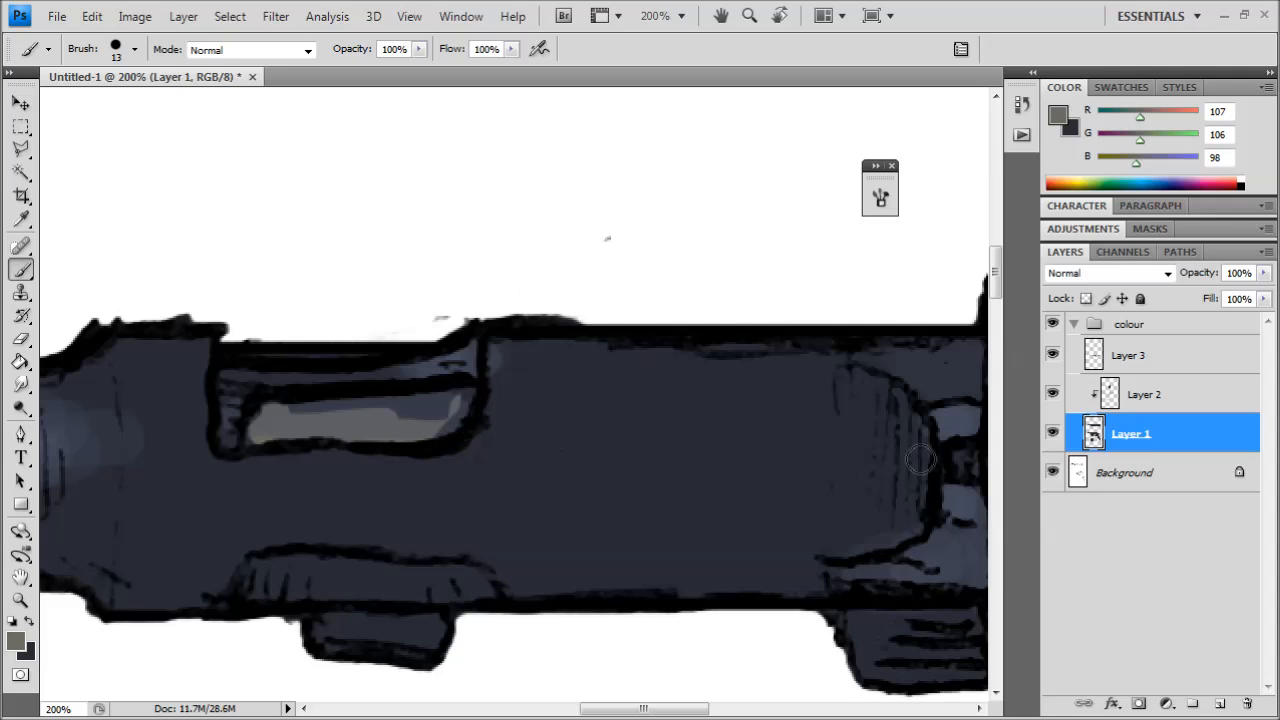
key(ctrl+z)
click(1130, 355)
mouse_move(255, 430)
mouse_down()
mouse_move(413, 434)
mouse_move(447, 423)
mouse_move(463, 399)
mouse_move(276, 408)
mouse_move(400, 414)
mouse_up()
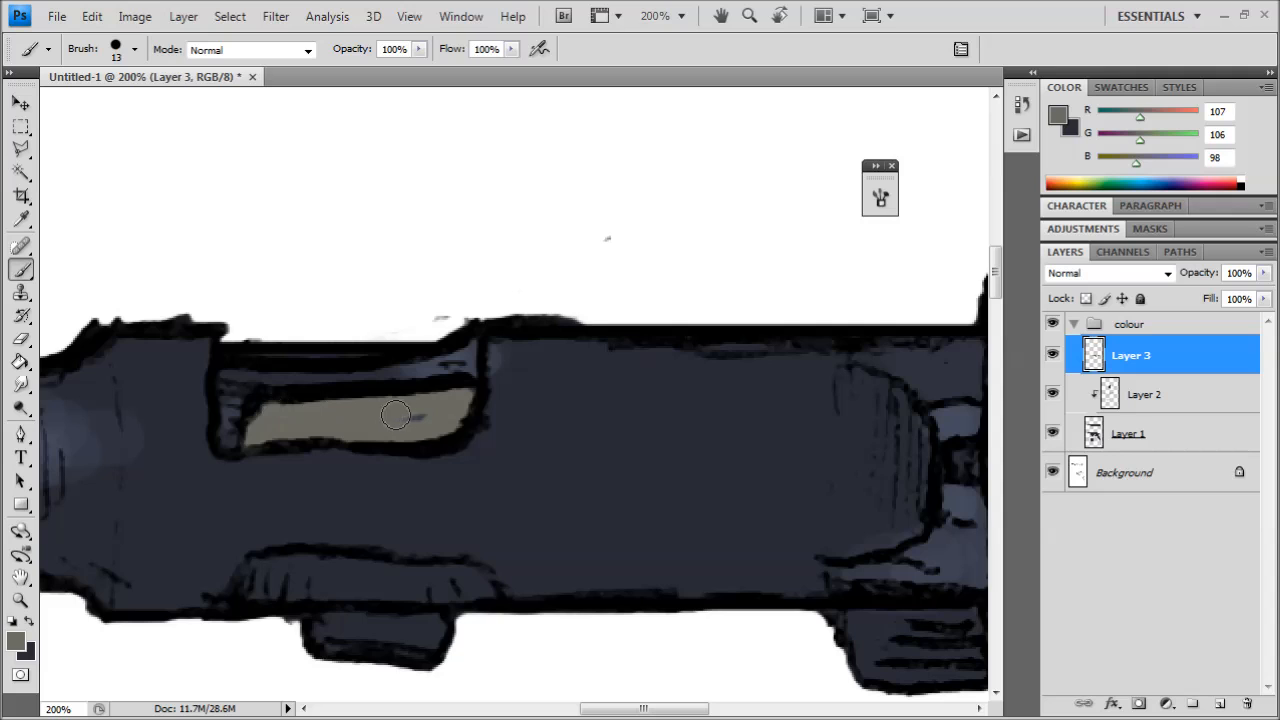
- Fill the short ribbed block and the long central bar behind the crosspiece in the top view with warm grey
key(ctrl+minus)
key(ctrl+minus)
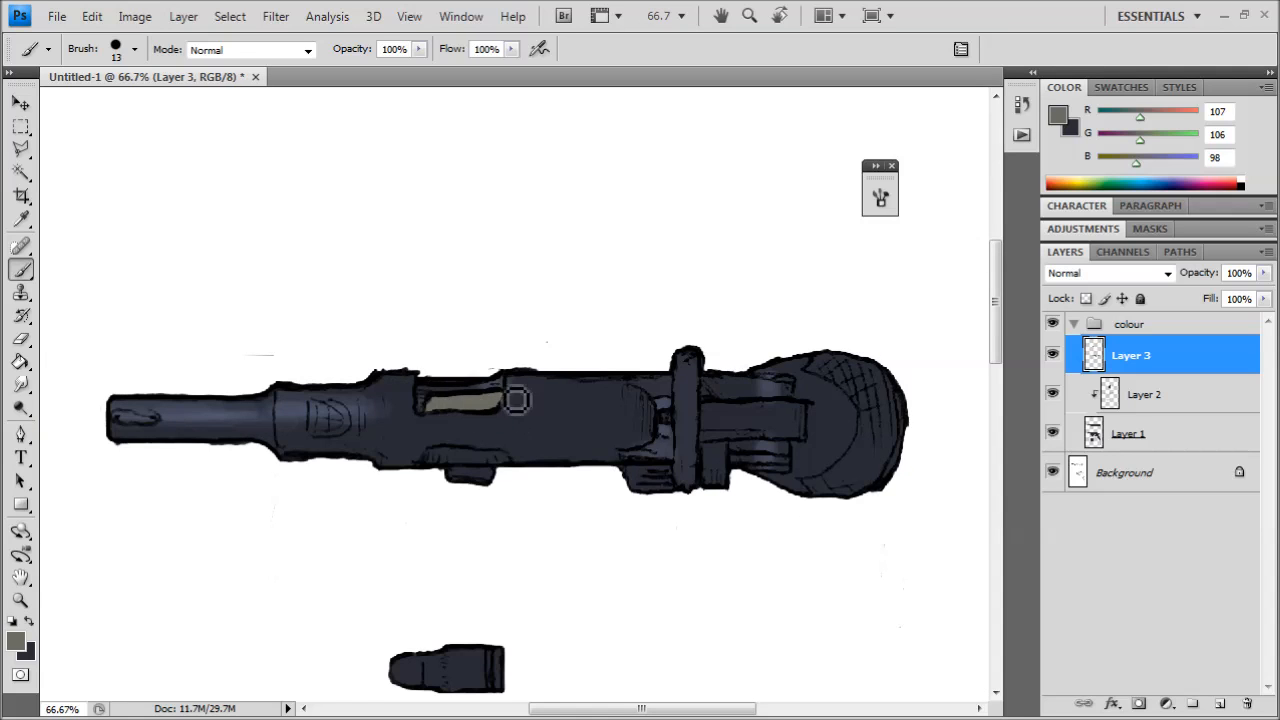
drag(616, 435, 380, 367)
key(ctrl+plus)
key(ctrl+plus)
mouse_move(463, 320)
mouse_down()
mouse_move(471, 422)
mouse_move(516, 428)
mouse_move(514, 336)
mouse_move(488, 329)
mouse_move(470, 393)
mouse_move(499, 374)
mouse_up()
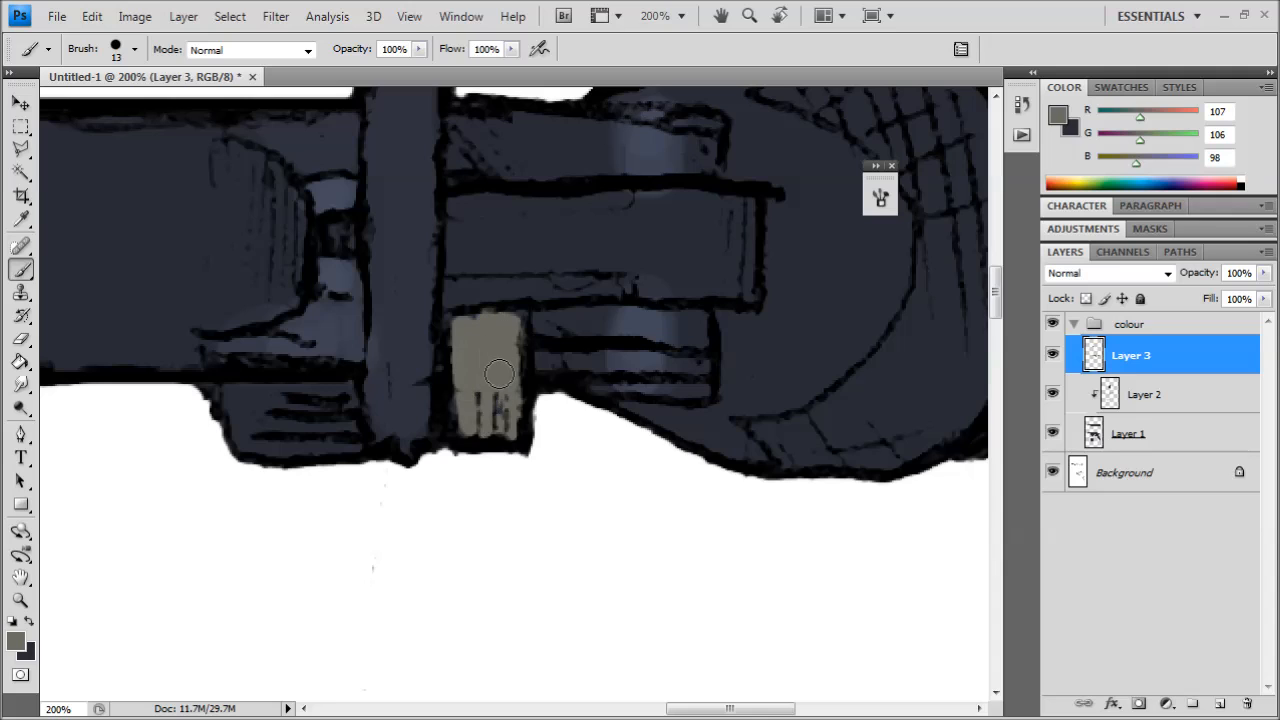
drag(507, 203, 457, 343)
mouse_move(398, 412)
mouse_down()
mouse_move(689, 420)
mouse_move(695, 332)
mouse_move(415, 327)
mouse_move(403, 397)
mouse_move(455, 400)
mouse_move(617, 365)
mouse_move(627, 396)
mouse_move(655, 402)
mouse_move(678, 366)
mouse_move(451, 350)
mouse_move(571, 371)
mouse_up()
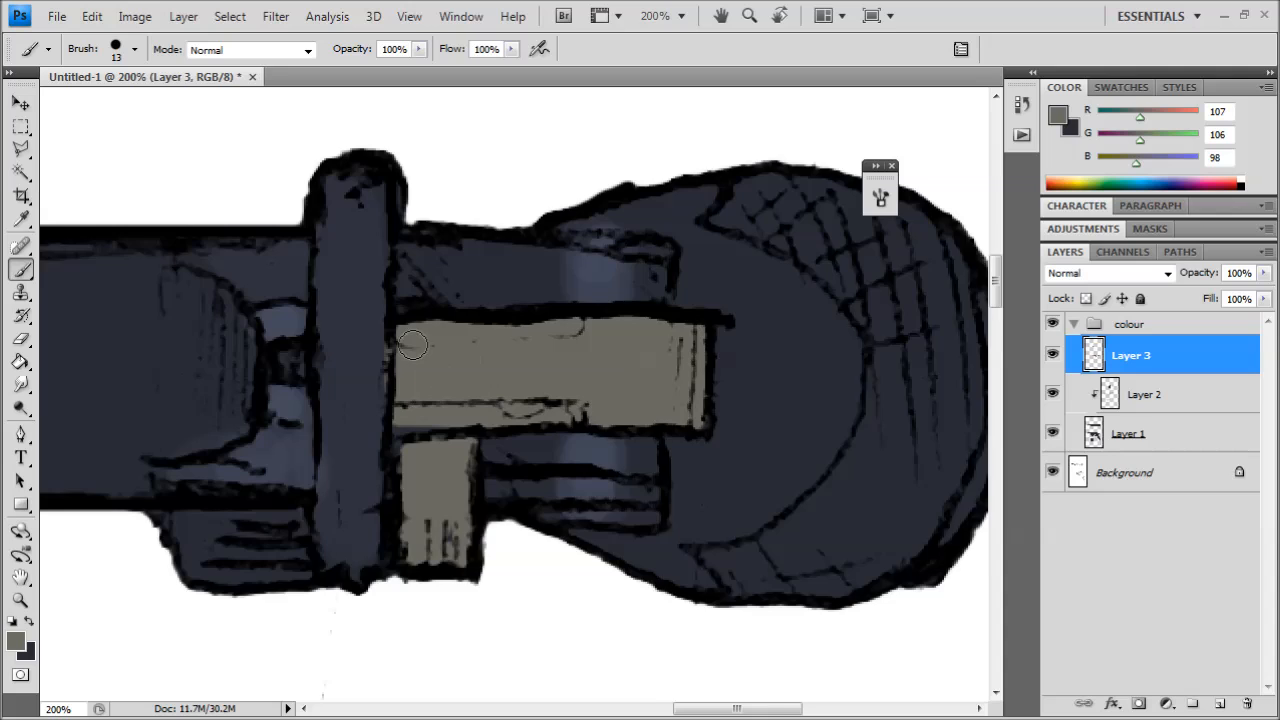
- Fill the top view's upright crosspiece with warm grey and erase the paint spilled past its front edge
drag(413, 345, 486, 372)
mouse_move(403, 200)
mouse_down()
mouse_move(394, 577)
mouse_move(440, 597)
mouse_move(453, 430)
mouse_move(434, 200)
mouse_move(419, 207)
mouse_move(389, 395)
mouse_move(402, 294)
mouse_move(432, 293)
mouse_up()
drag(450, 421, 422, 568)
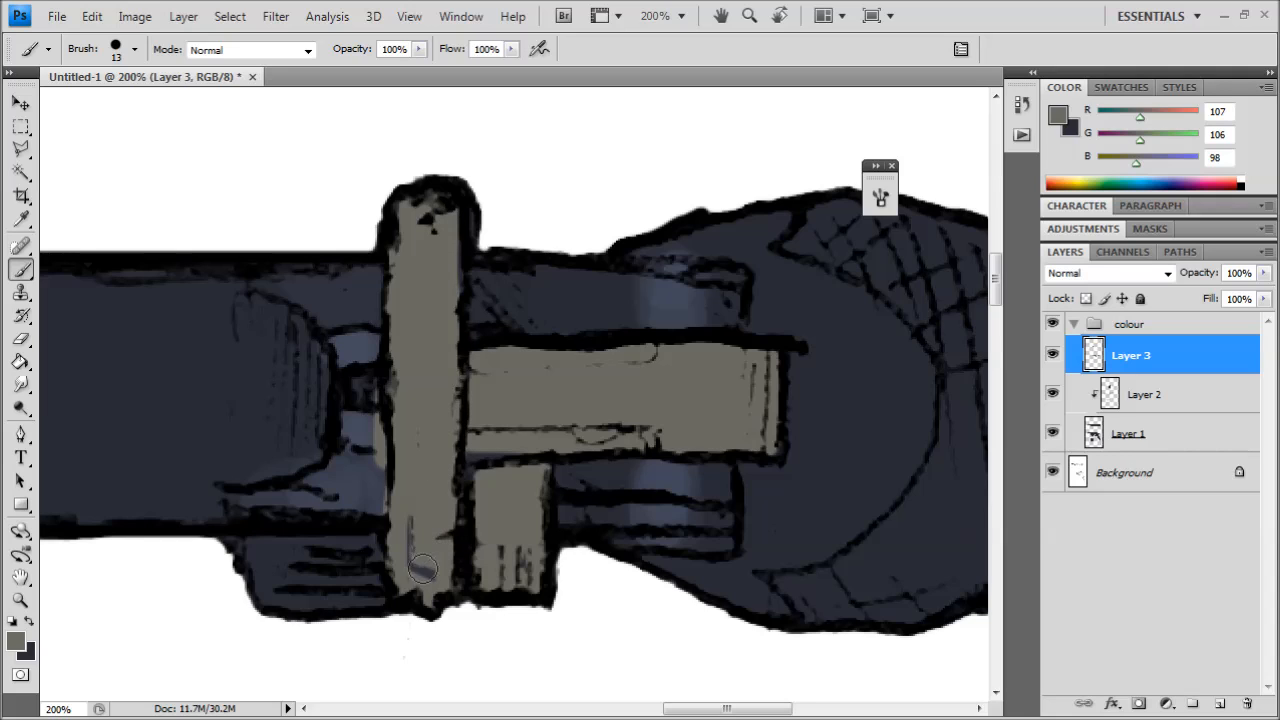
click(21, 338)
drag(367, 377, 373, 457)
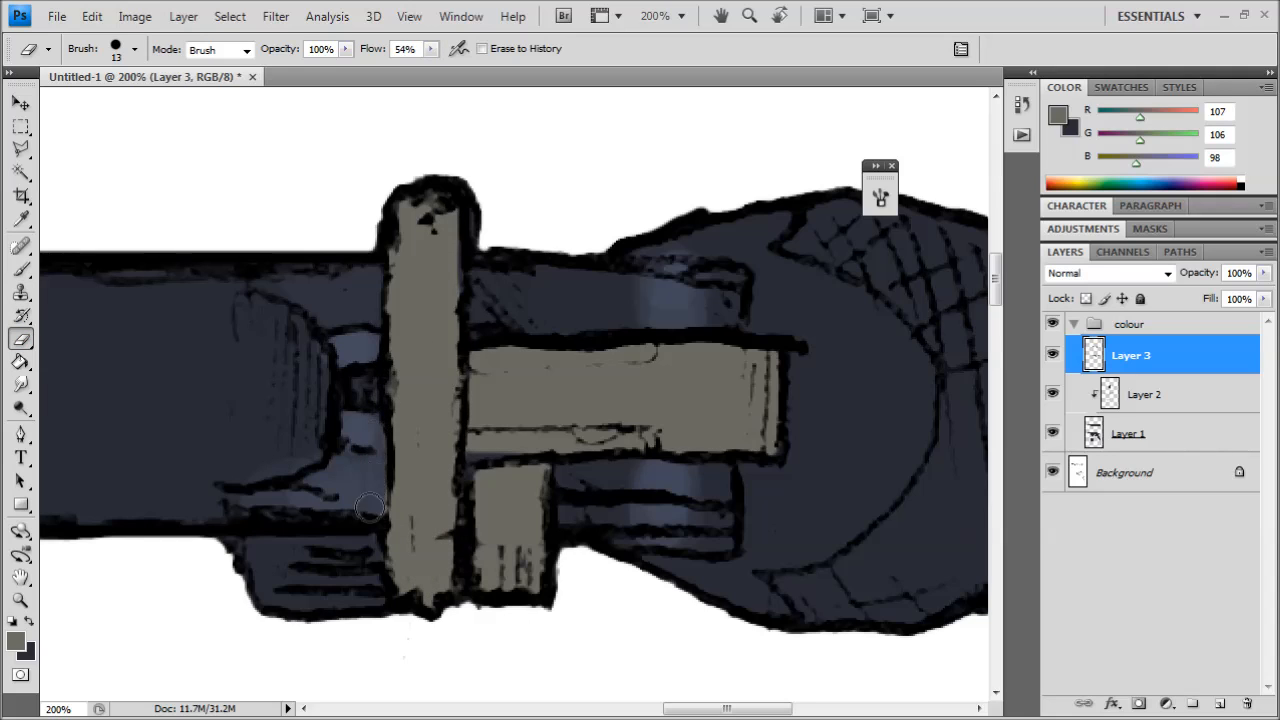
- Fill the ribbed tab in front of the crosspiece and the small tab below the ejection port with warm grey in the top view
scroll(297, 374, left, 5)
click(21, 269)
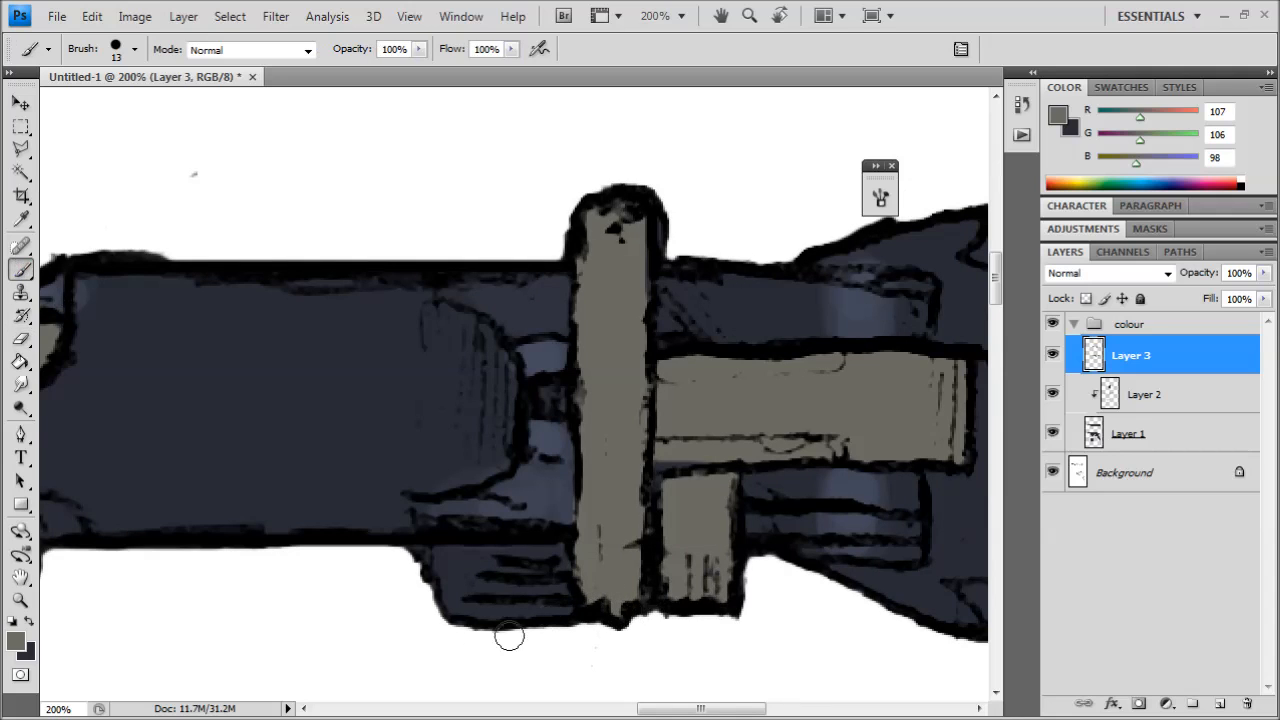
scroll(451, 484, down, 3)
scroll(451, 484, left, 1)
mouse_move(452, 441)
mouse_down()
mouse_move(488, 494)
mouse_move(587, 493)
mouse_move(578, 444)
mouse_move(468, 445)
mouse_move(565, 475)
mouse_up()
scroll(565, 475, down, 3)
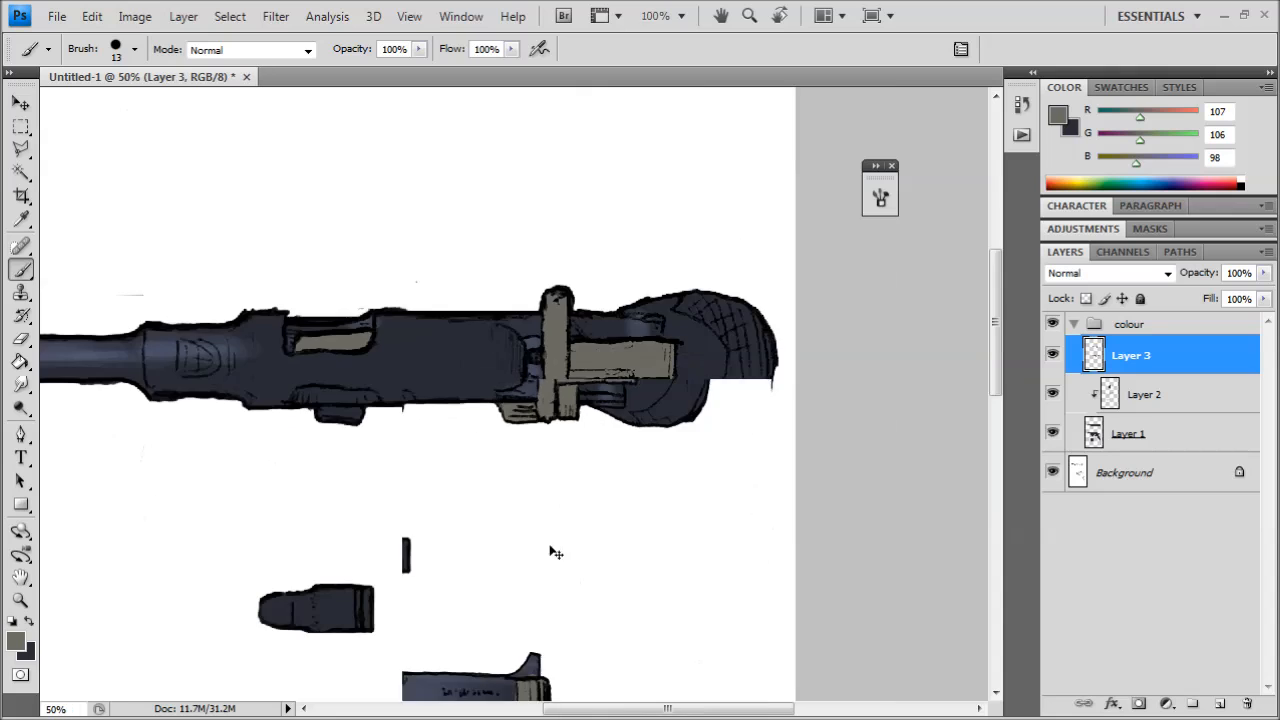
scroll(500, 386, up, 2)
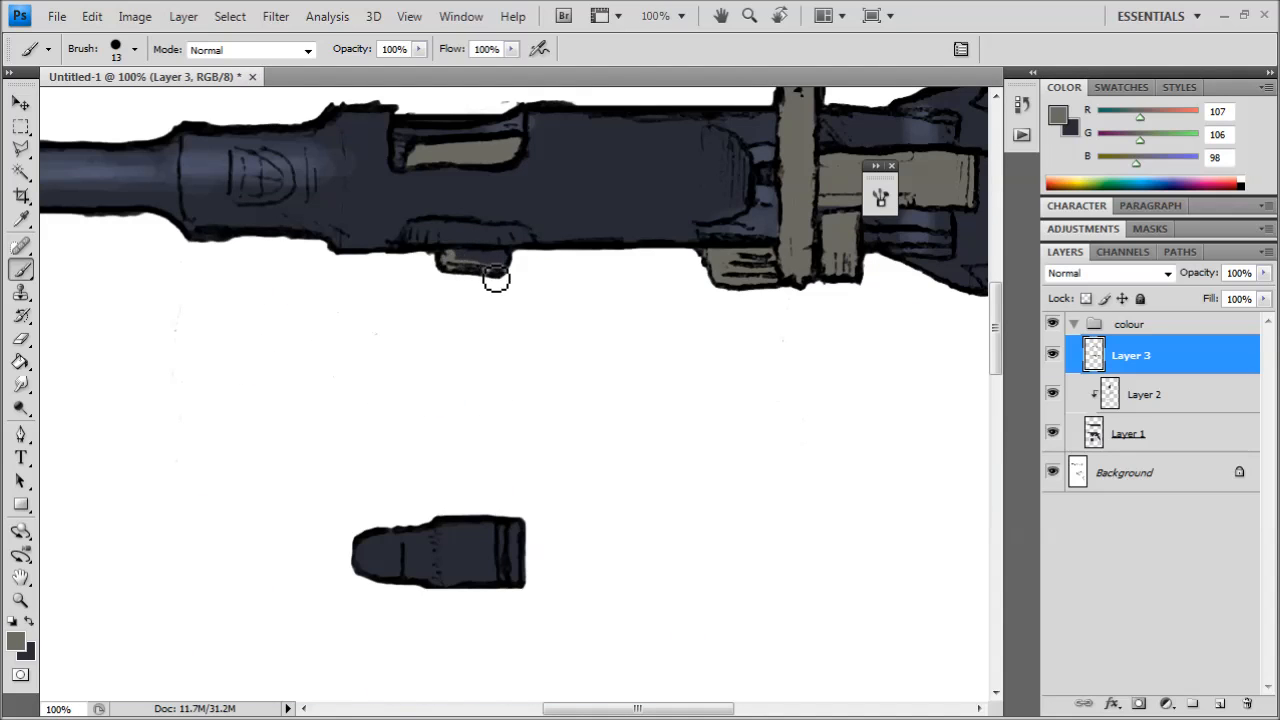
mouse_move(508, 265)
mouse_down()
mouse_move(452, 261)
mouse_move(500, 263)
mouse_up()
- Examine the whole sheet and the side-view pistol for parts that still need the warm grey colour
key(ctrl+minus)
key(ctrl+minus)
mouse_move(571, 381)
mouse_down()
mouse_move(470, 459)
mouse_move(534, 323)
mouse_up()
key(ctrl+minus)
drag(547, 395, 563, 320)
key(ctrl+minus)
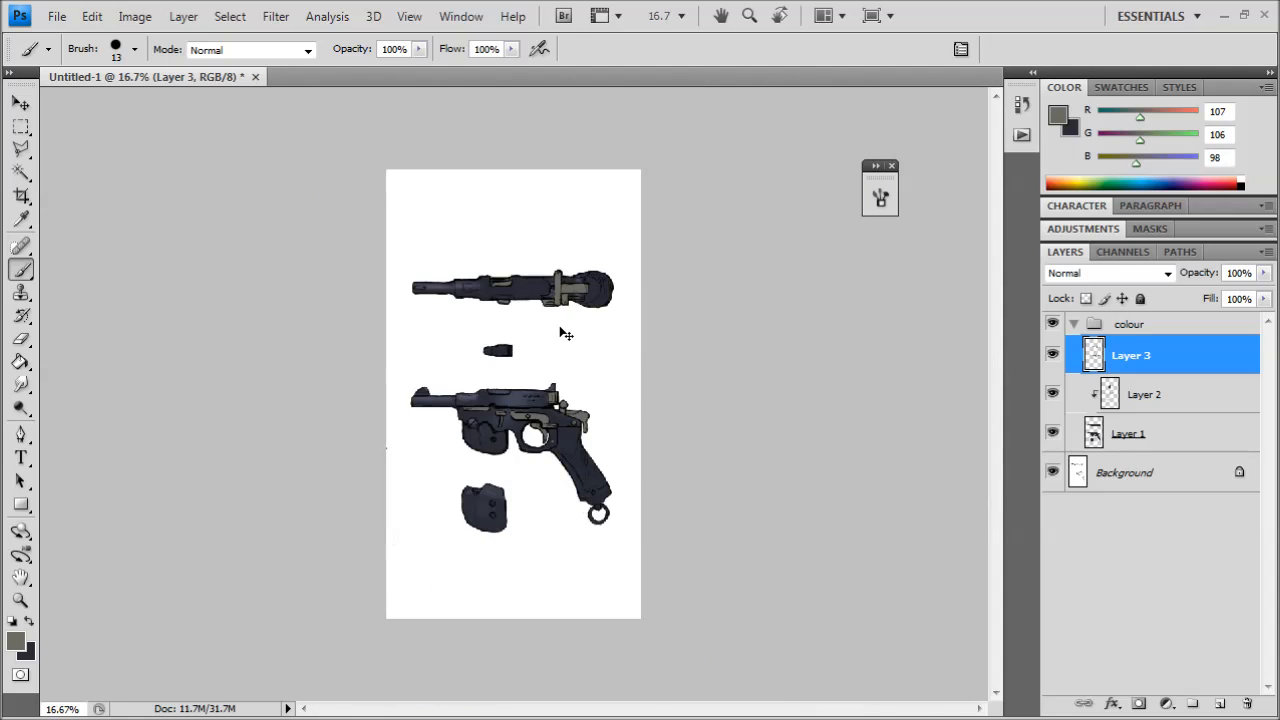
key(ctrl+plus)
key(ctrl+plus)
key(ctrl+plus)
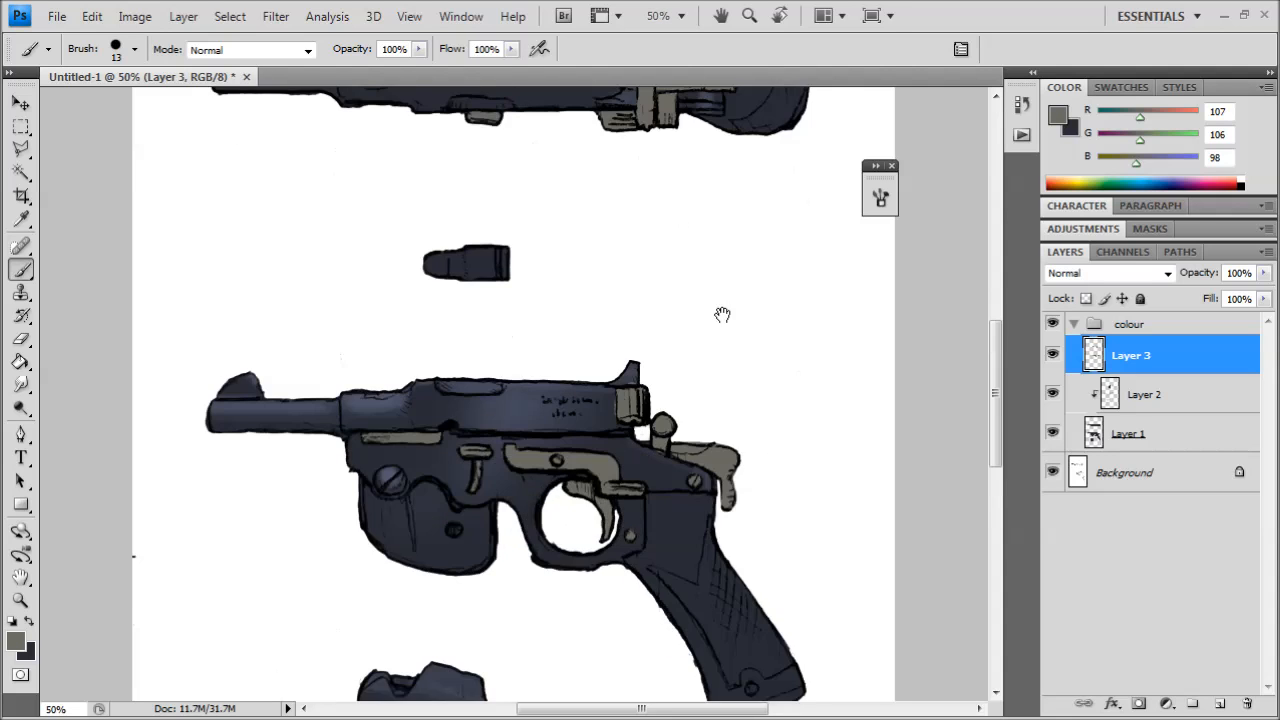
drag(723, 314, 591, 529)
drag(611, 429, 543, 546)
key(ctrl+plus)
drag(404, 496, 498, 354)
drag(406, 569, 498, 268)
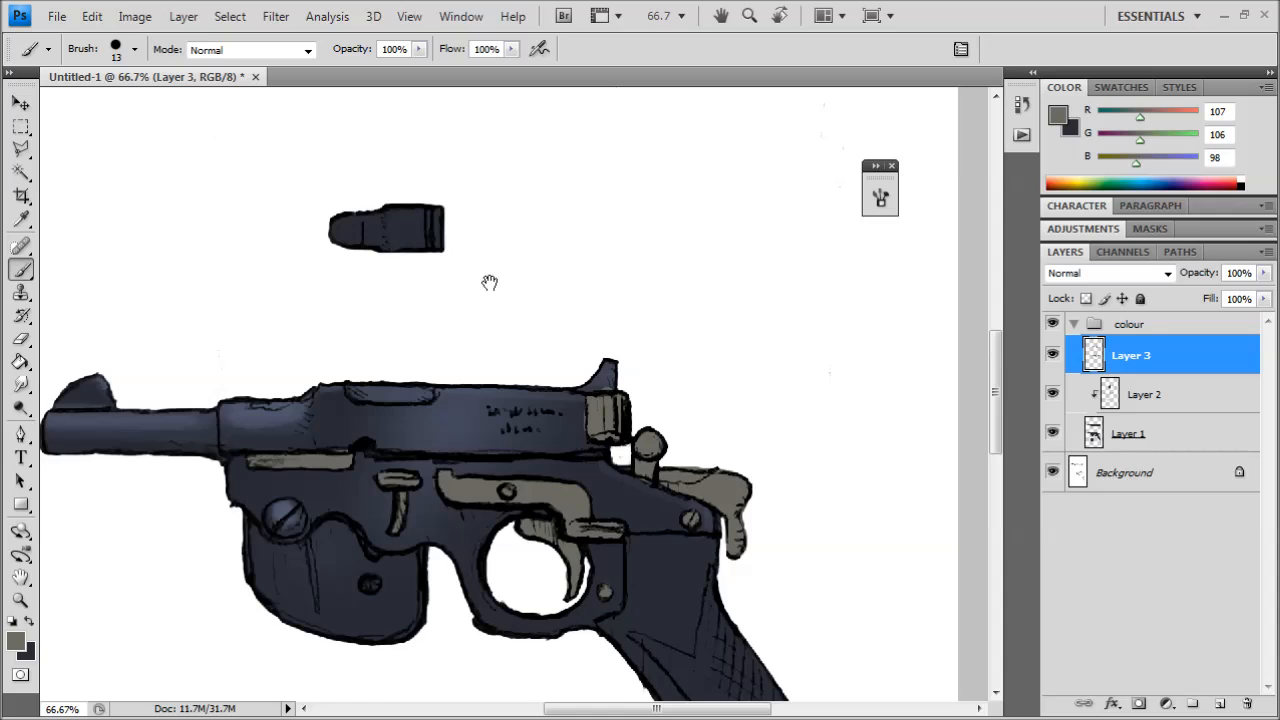
drag(480, 326, 511, 229)
drag(460, 423, 534, 283)
drag(490, 370, 531, 294)
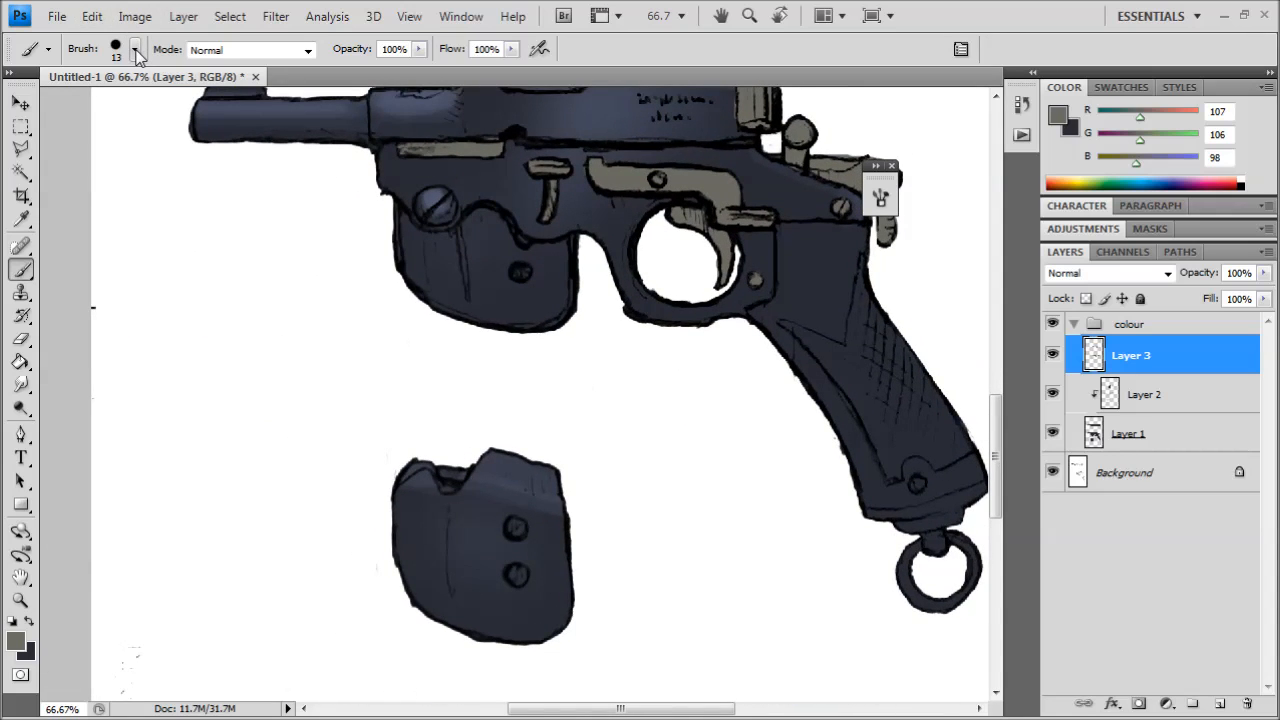
- Load Layer 1's outline as a selection and fill the detached magazine housing with warm grey on Layer 3 using a hard 58 px brush
click(1093, 433)
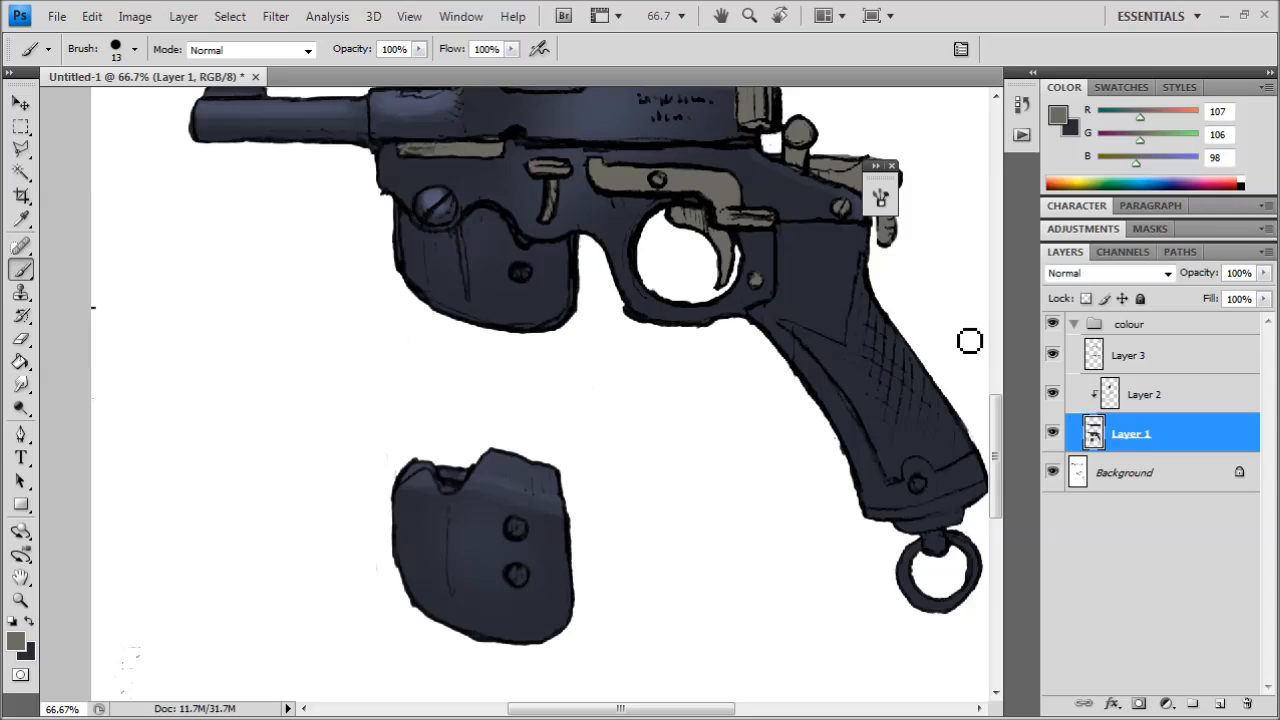
ctrl+click(1094, 434)
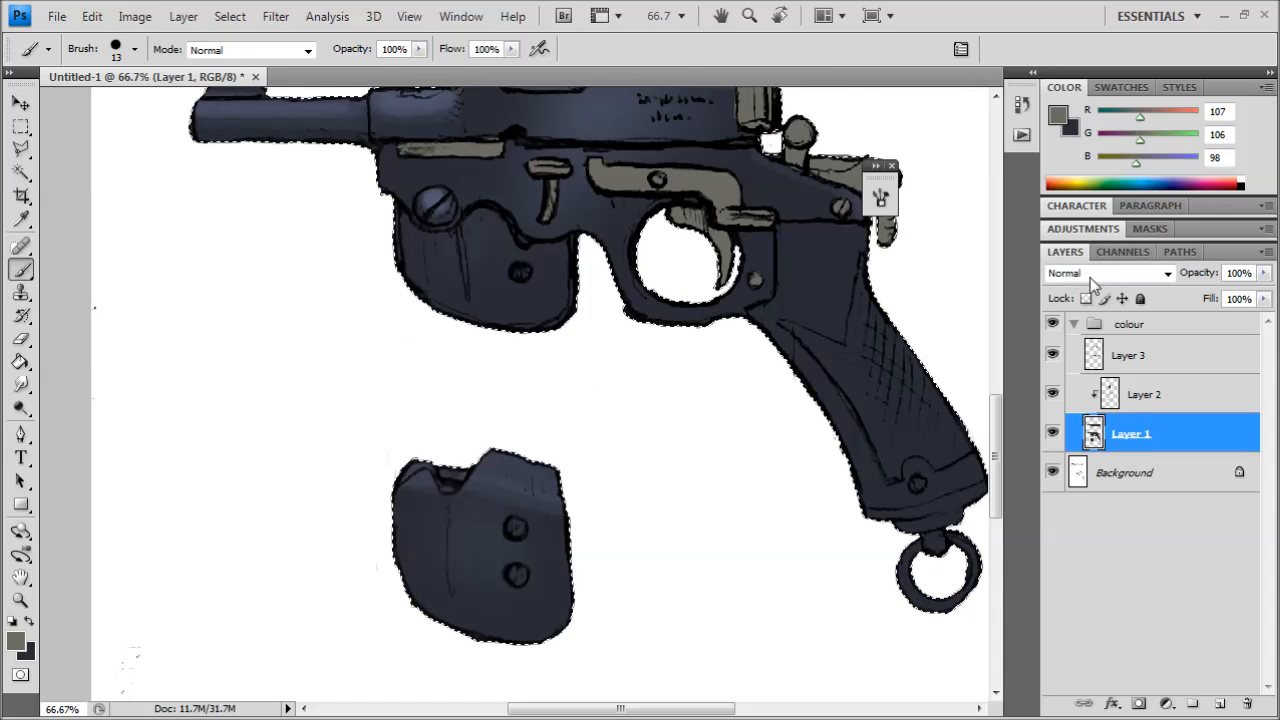
click(1094, 362)
click(135, 49)
click(202, 212)
drag(46, 103, 85, 104)
mouse_move(520, 533)
mouse_down()
mouse_move(470, 535)
mouse_move(490, 600)
mouse_move(548, 490)
mouse_up()
mouse_move(569, 559)
mouse_down()
mouse_move(534, 633)
mouse_move(488, 544)
mouse_move(440, 547)
mouse_up()
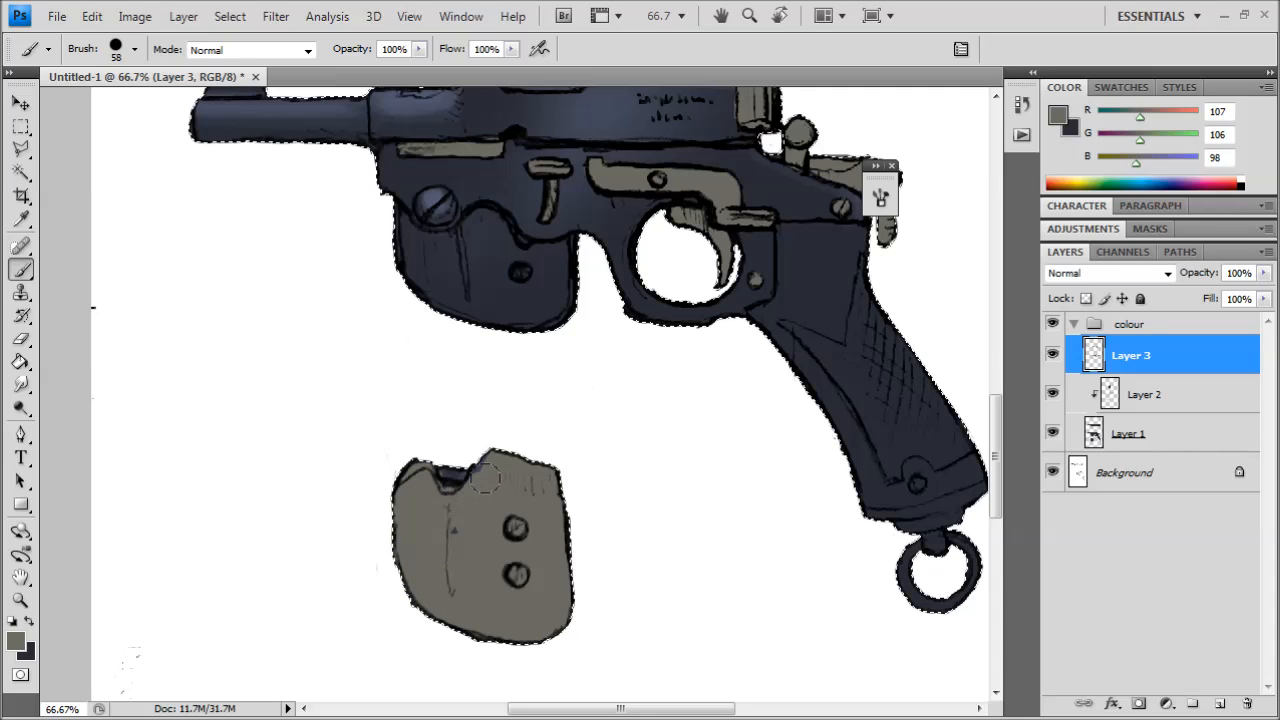
- Fill the magazine housing in front of the side-view pistol's trigger guard with warm grey on Layer 3
drag(510, 492, 510, 689)
mouse_move(392, 425)
mouse_down()
mouse_move(444, 445)
mouse_move(397, 432)
mouse_up()
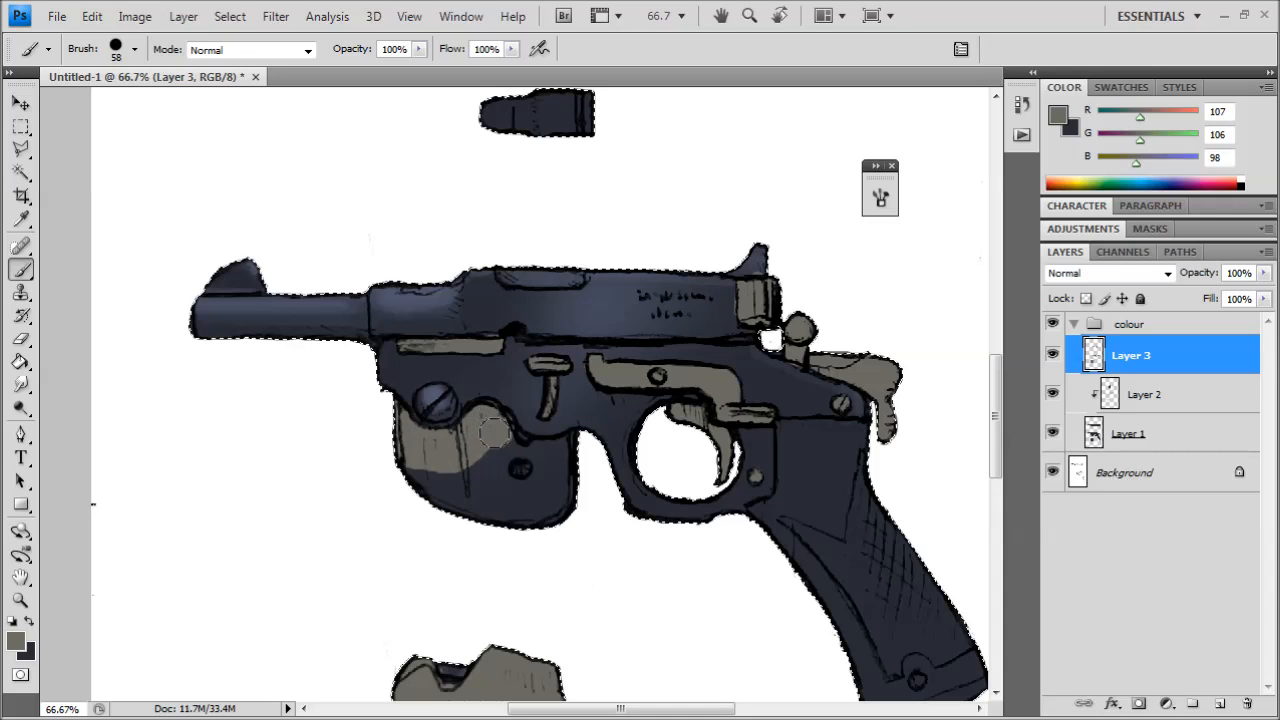
mouse_move(555, 458)
mouse_down()
mouse_move(545, 505)
mouse_move(470, 500)
mouse_move(435, 513)
mouse_up()
drag(496, 461, 365, 155)
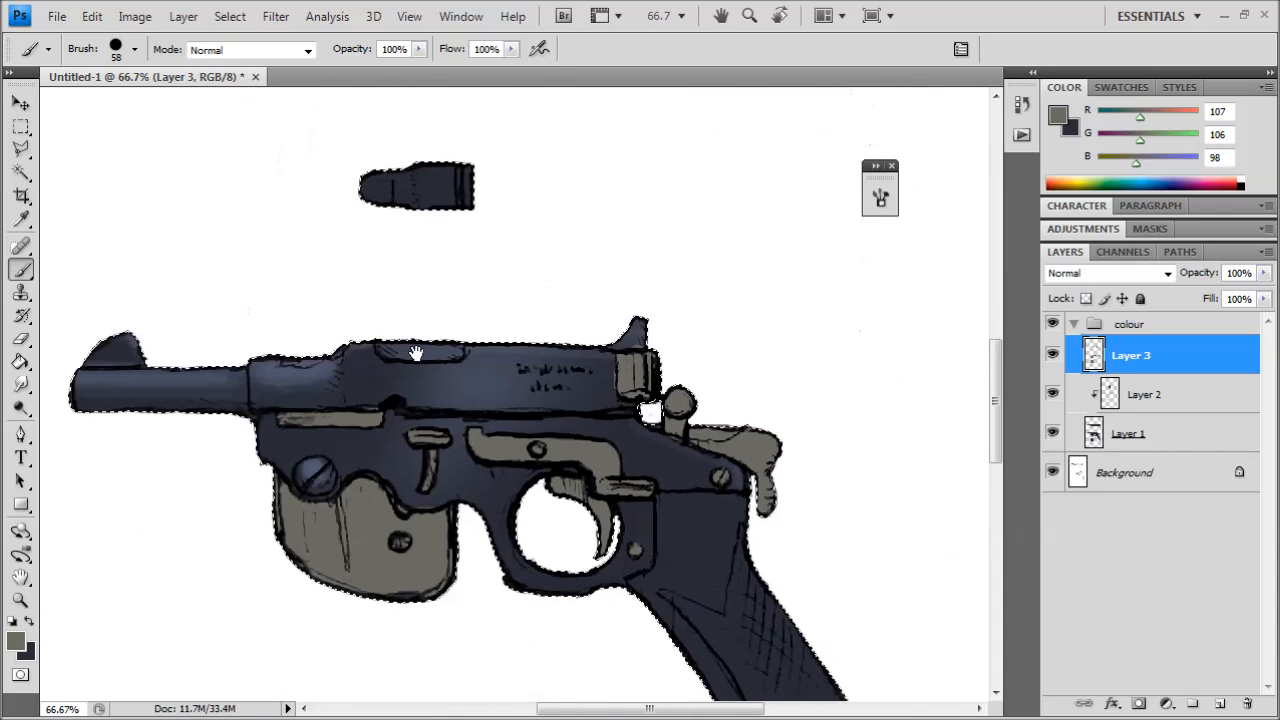
- Add a new layer above Layer 3 and set the foreground colour to dark brown 3a2013
drag(414, 351, 426, 217)
drag(420, 278, 337, 303)
mouse_move(491, 375)
mouse_down()
mouse_move(402, 365)
mouse_move(494, 373)
mouse_up()
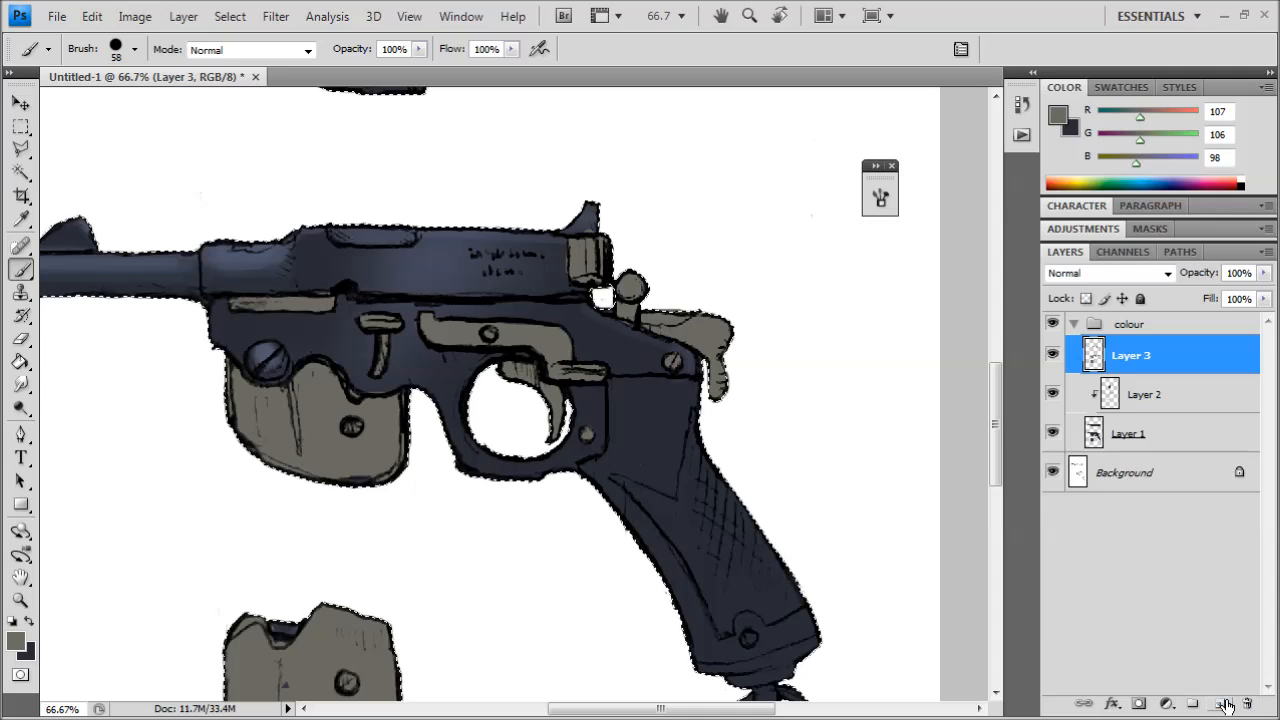
key(ctrl+shift+alt+n)
click(15, 640)
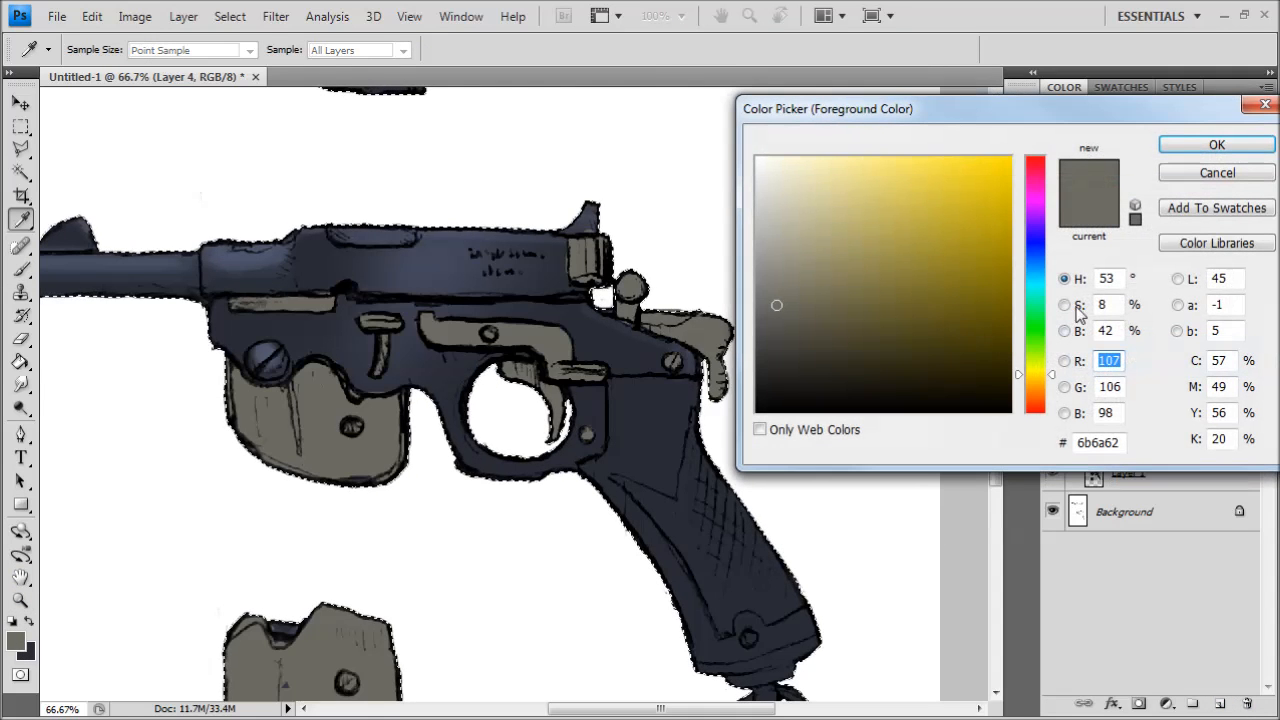
click(1040, 404)
drag(1042, 403, 1041, 397)
drag(935, 350, 927, 354)
drag(1037, 397, 1038, 401)
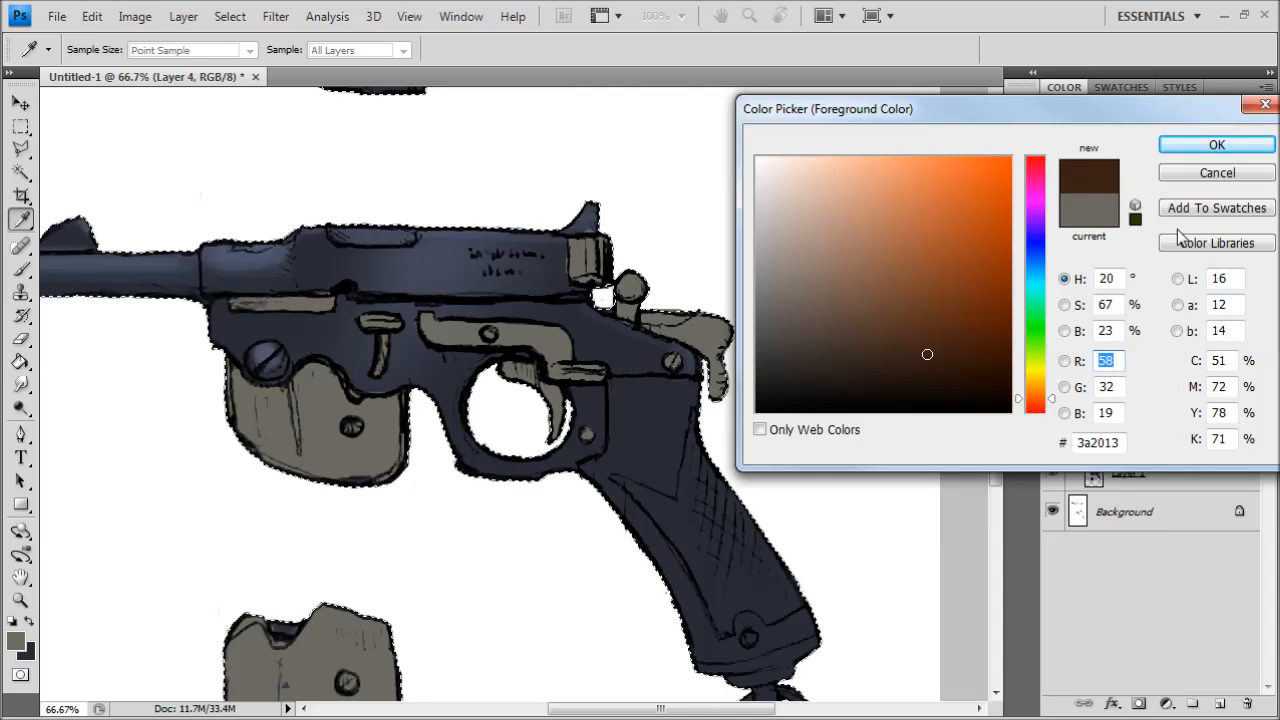
click(1217, 145)
- Fill the side-view pistol's grip with dark brown on Layer 4 using the hard 58 px brush
key(b)
click(572, 360)
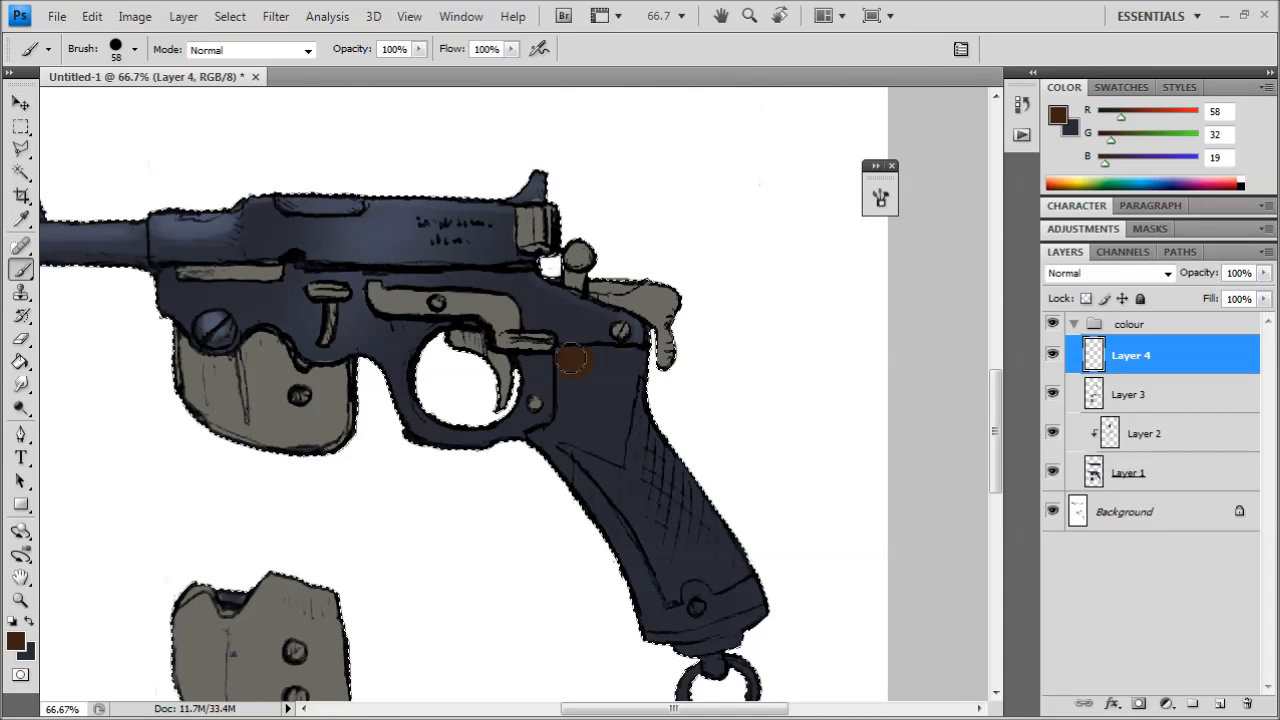
mouse_move(620, 400)
mouse_down()
mouse_move(634, 363)
mouse_move(569, 358)
mouse_move(565, 405)
mouse_up()
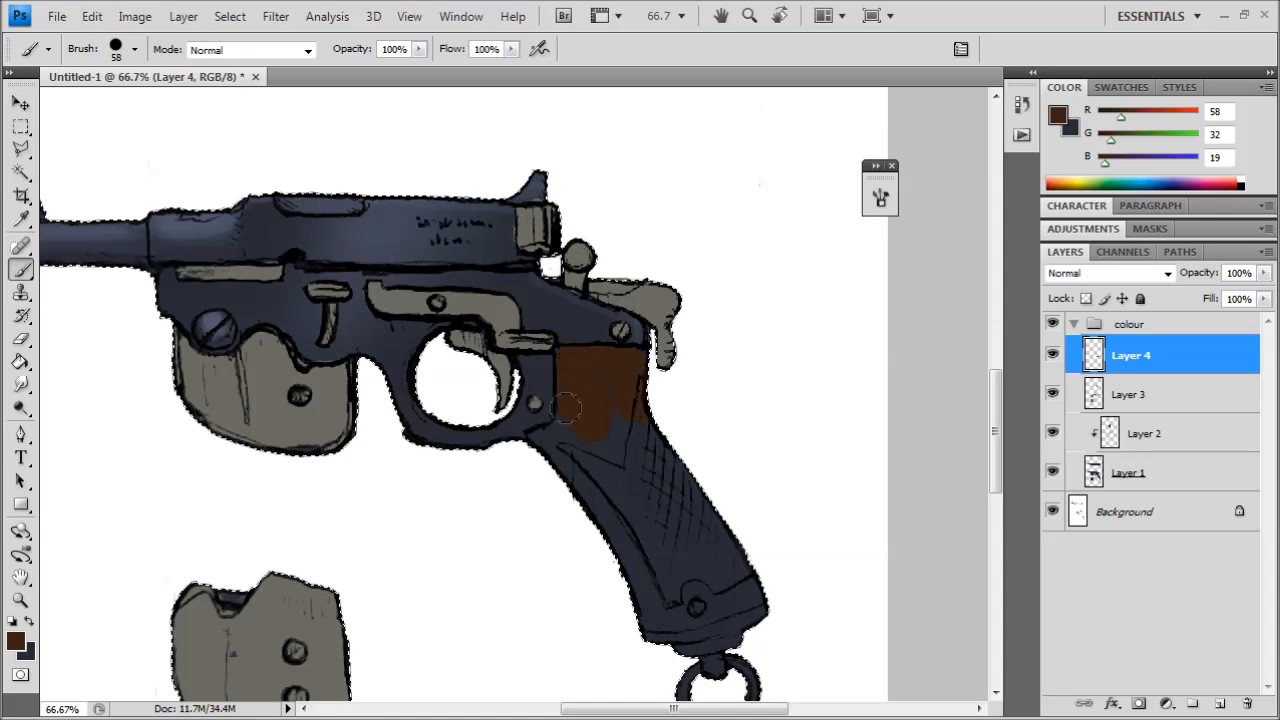
drag(600, 449, 537, 447)
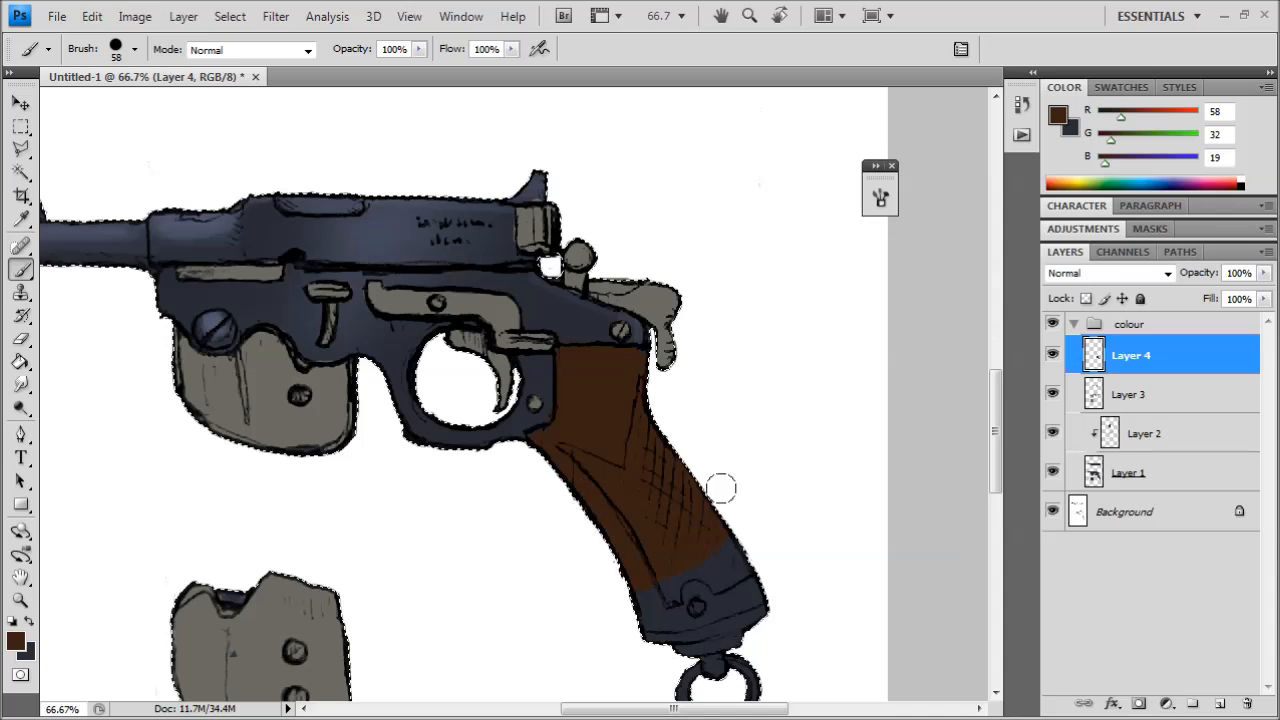
mouse_move(606, 614)
mouse_down()
mouse_move(703, 602)
mouse_move(648, 605)
mouse_up()
key(ctrl+z)
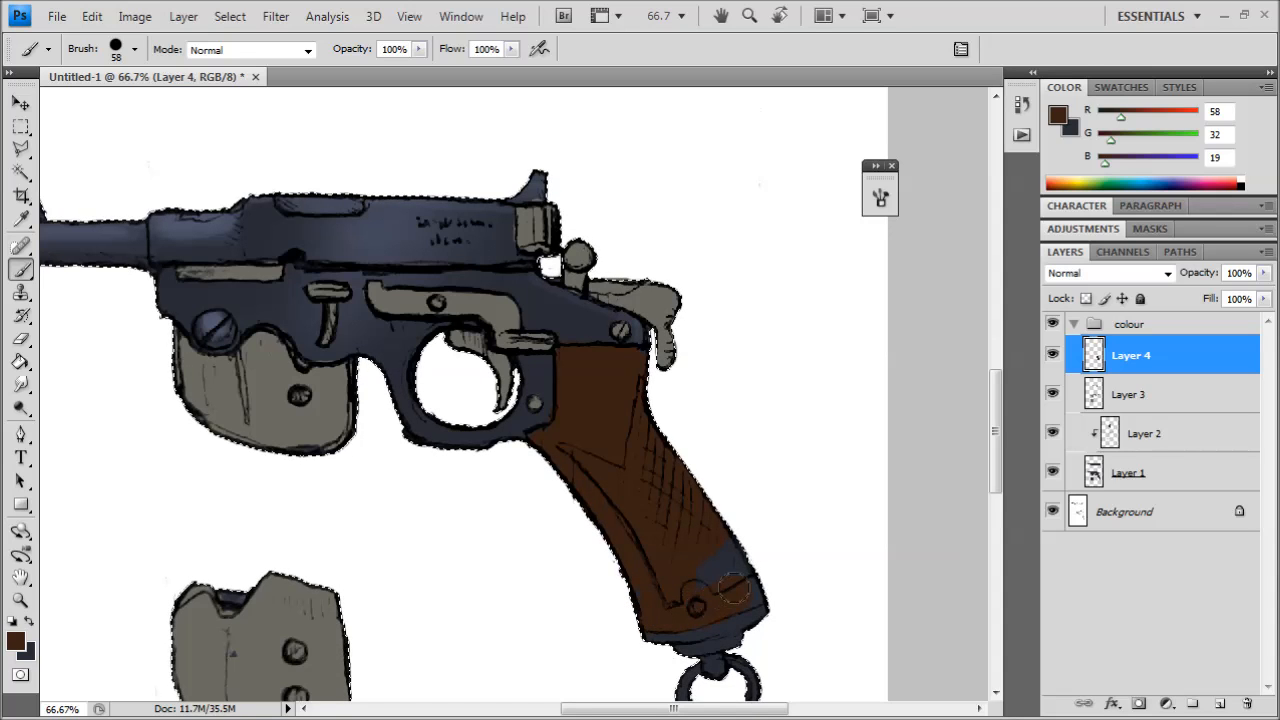
- Fill the top-view pistol's grip with dark brown on Layer 4, finishing around the metal parts with a hard 9 px brush
drag(577, 377, 560, 695)
drag(617, 390, 606, 705)
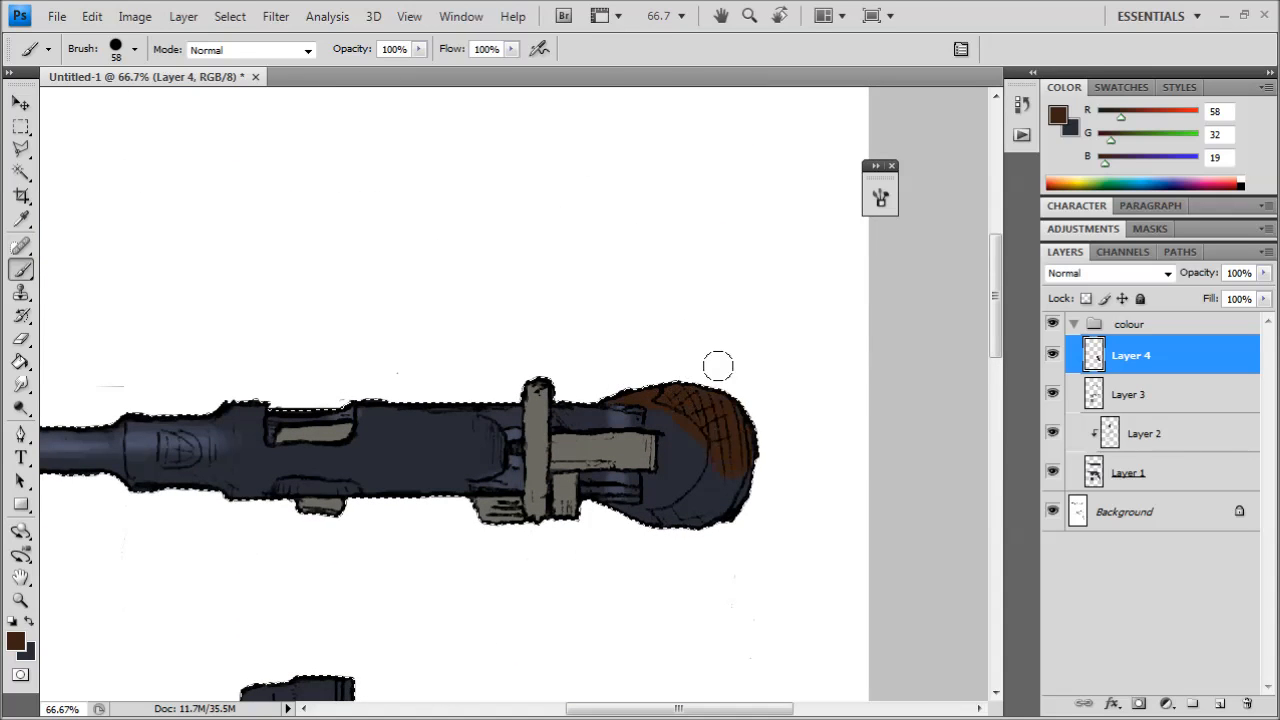
scroll(717, 462, up, 2)
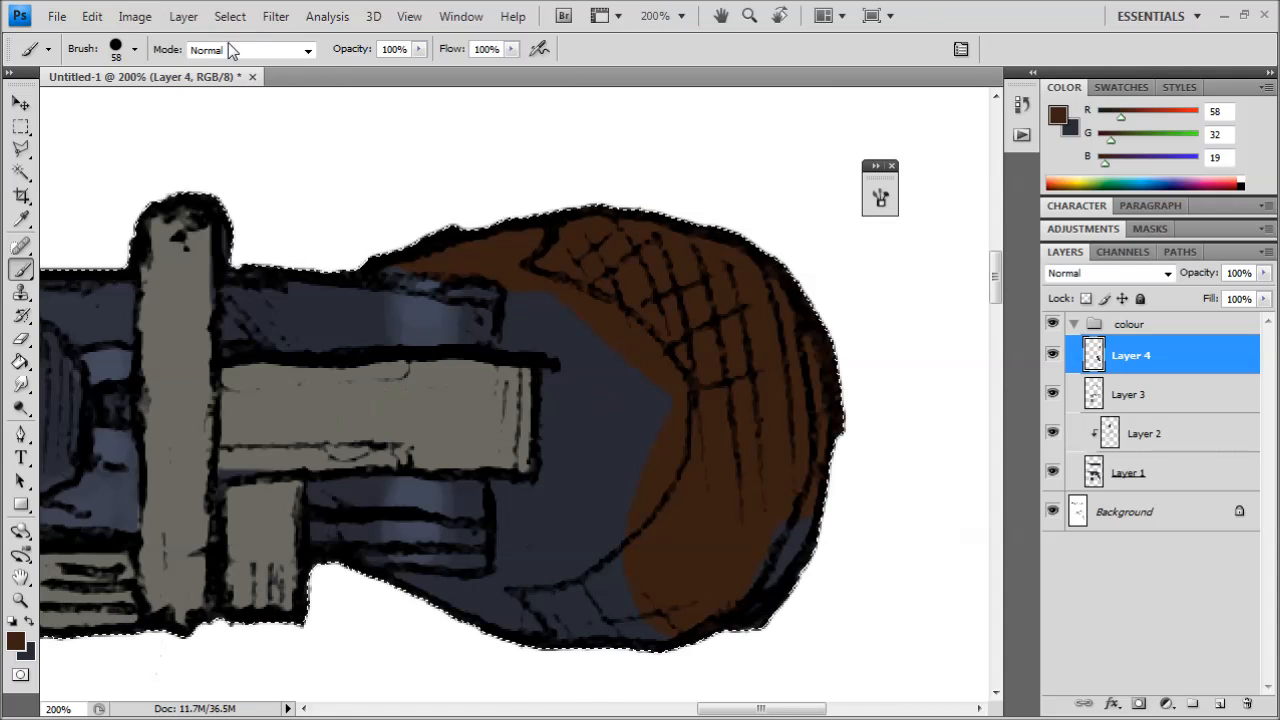
drag(569, 549, 512, 521)
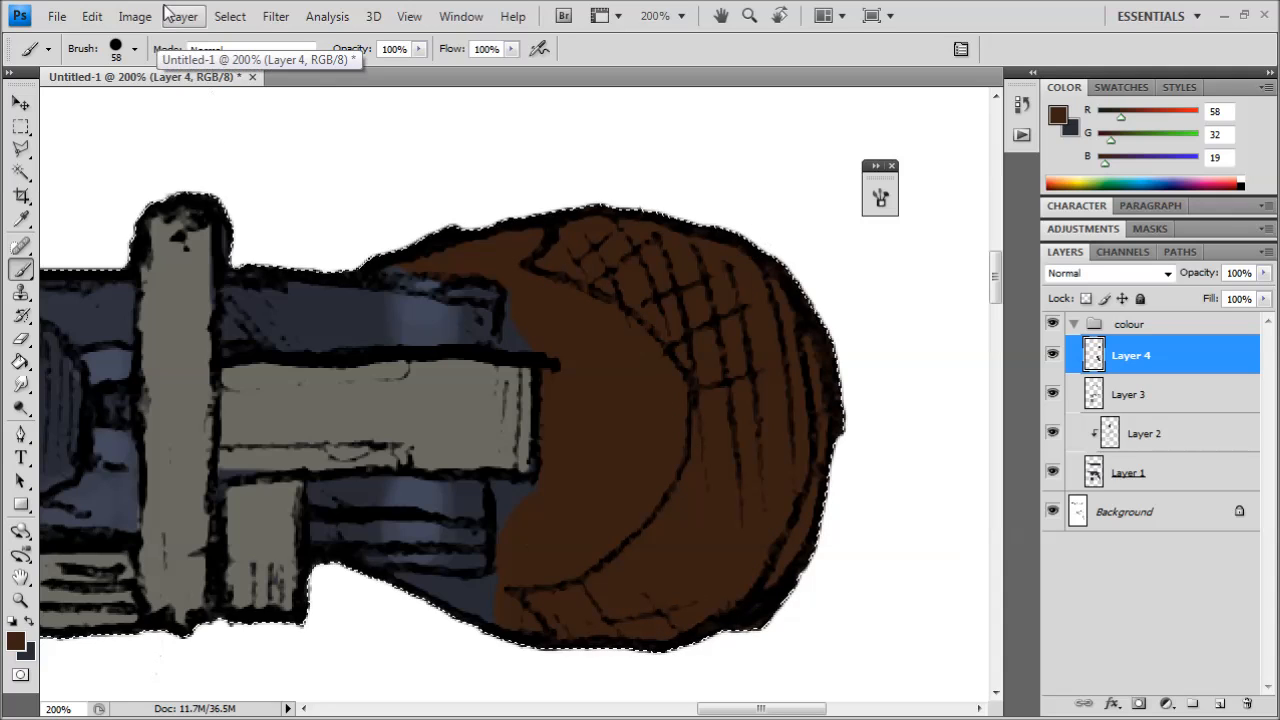
click(134, 49)
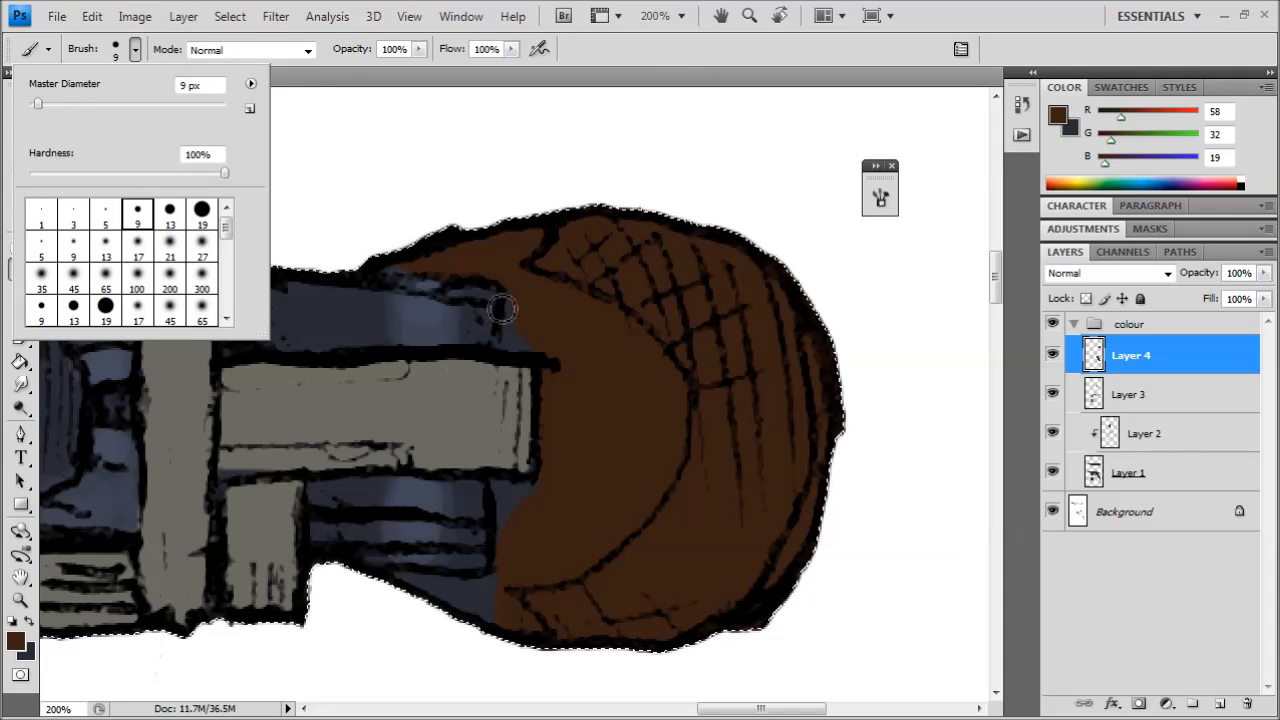
drag(512, 314, 512, 347)
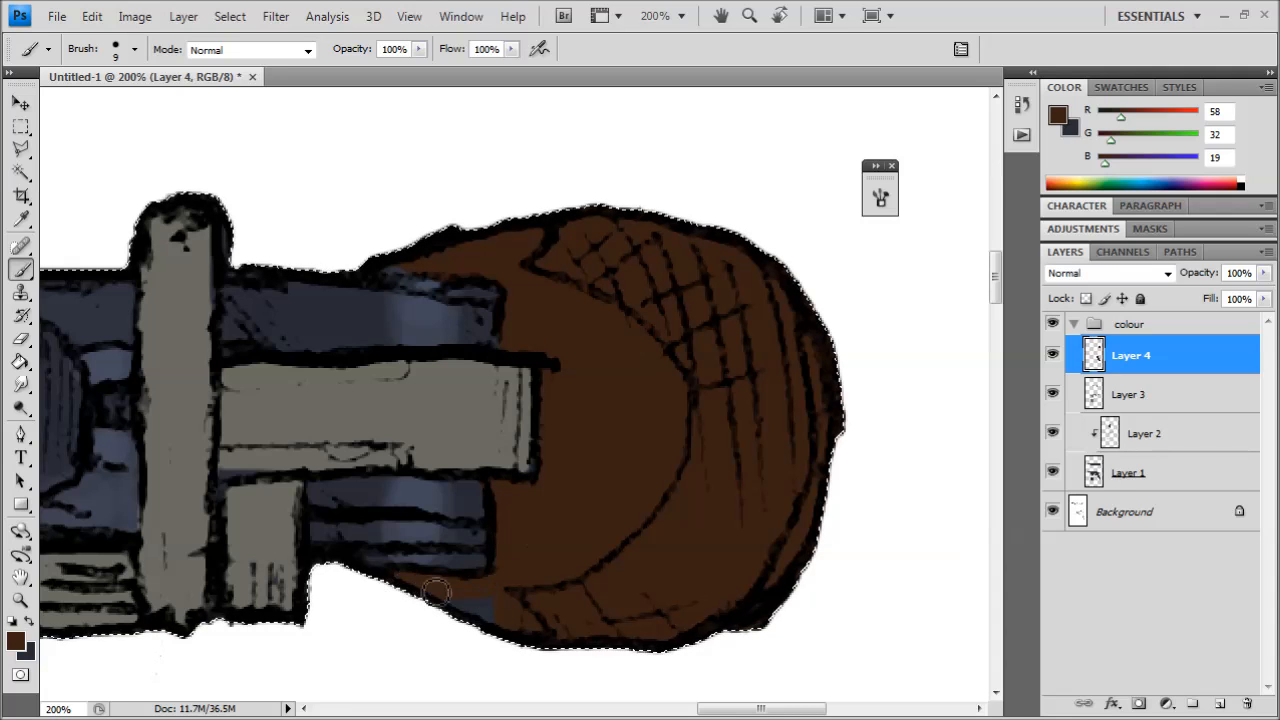
- Touch up the edges of the top-view pistol's small rear parts on Layer 3 with warm grey sampled from the drawing
drag(552, 482, 740, 394)
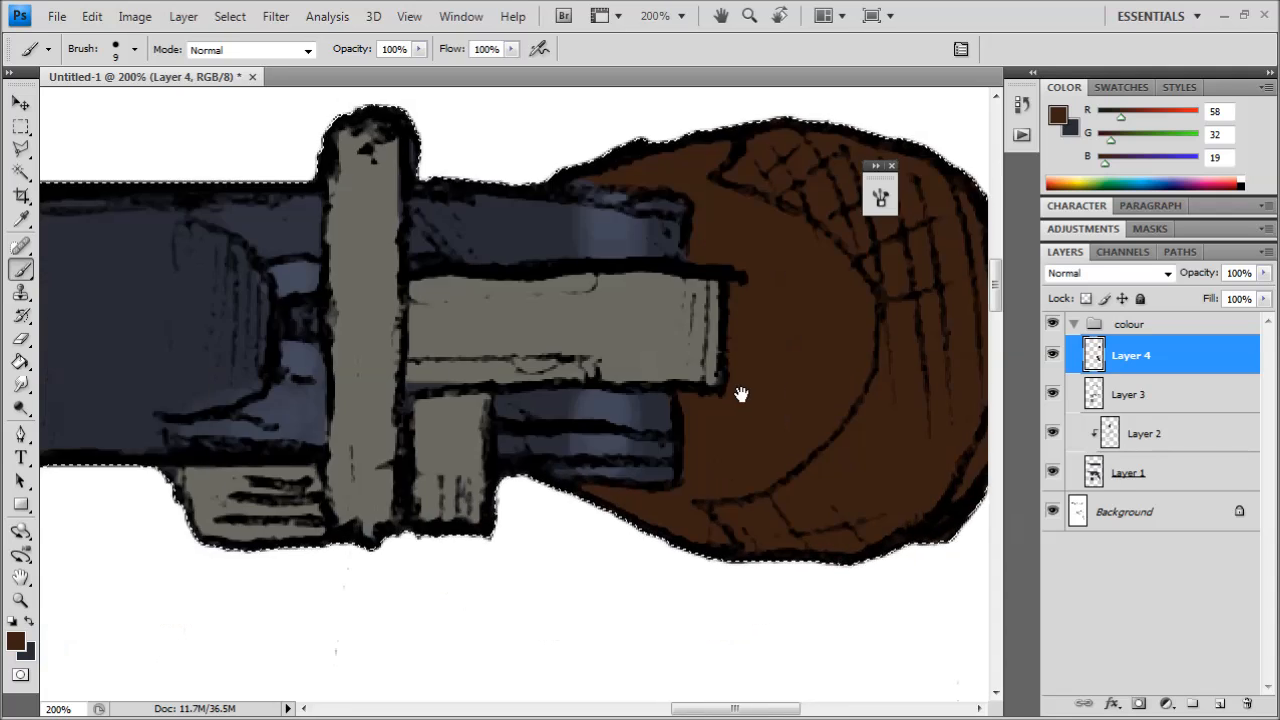
click(1130, 396)
alt+click(495, 411)
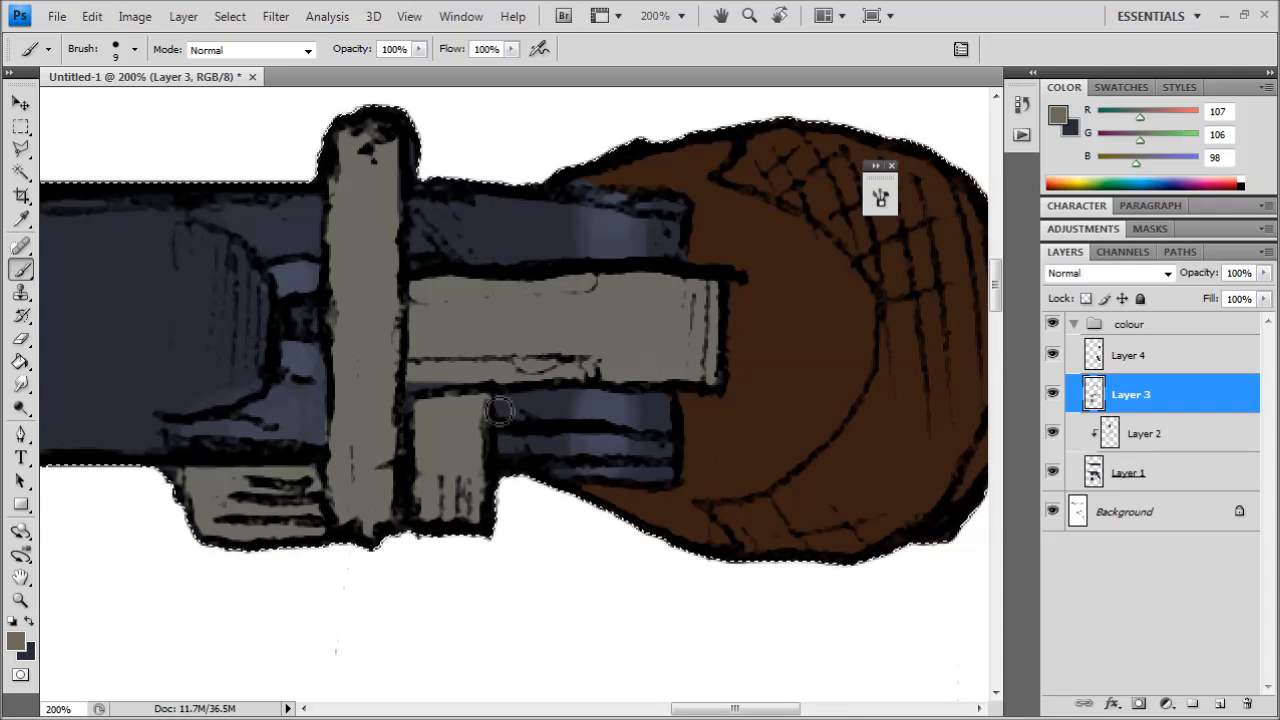
mouse_move(490, 408)
mouse_down()
mouse_move(664, 426)
mouse_move(483, 404)
mouse_up()
drag(648, 411, 664, 418)
key(ctrl+minus)
key(ctrl+minus)
key(ctrl+minus)
drag(403, 380, 511, 234)
mouse_move(451, 406)
mouse_down()
mouse_move(492, 283)
mouse_move(494, 397)
mouse_up()
key(ctrl+minus)
key(ctrl+minus)
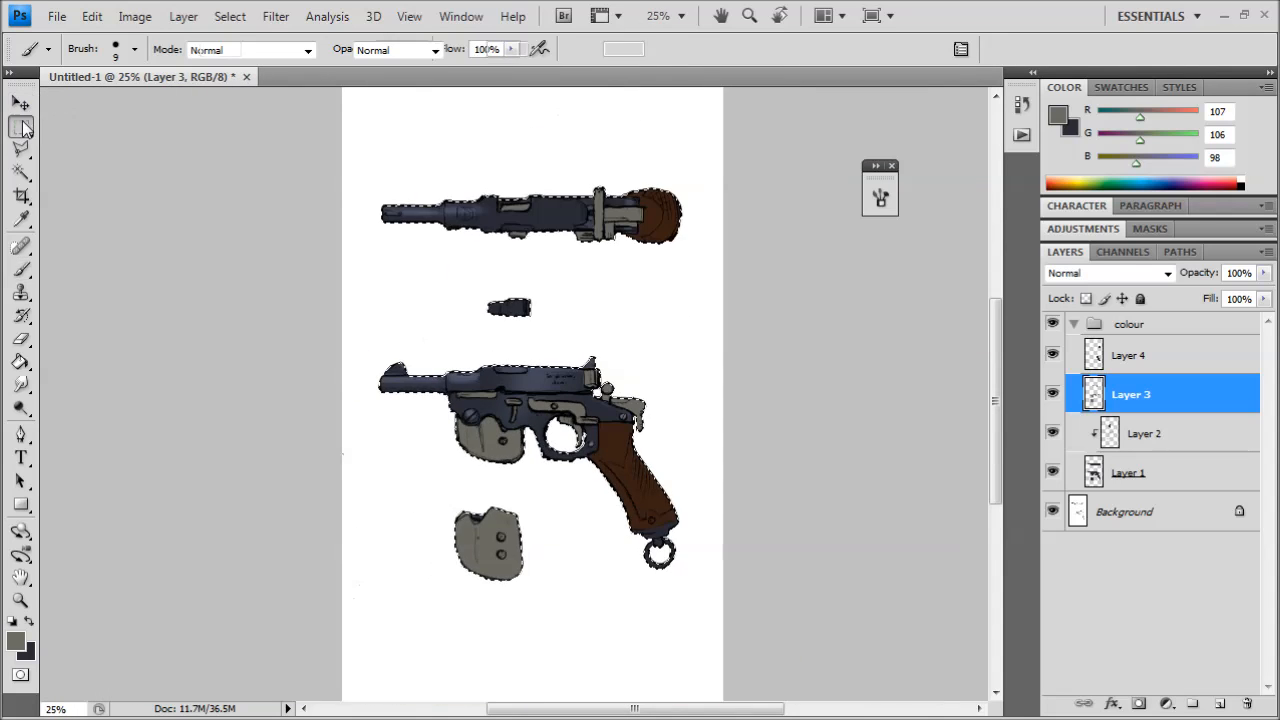
- Drop the selection and touch up the side-view grip's edges on Layer 4 with dark brown sampled from the grip
click(22, 127)
key(ctrl+d)
key(ctrl+plus)
click(1122, 358)
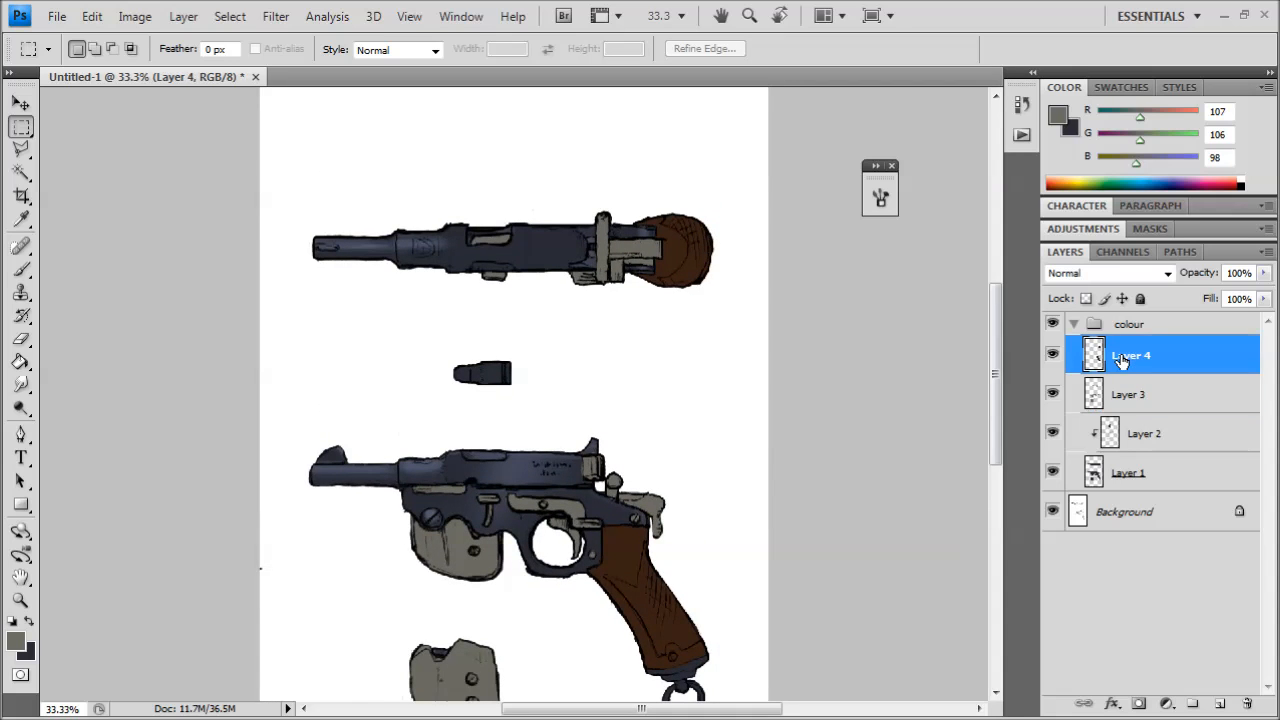
drag(911, 462, 831, 340)
key(ctrl+plus)
key(ctrl+plus)
drag(685, 391, 650, 245)
key(ctrl+plus)
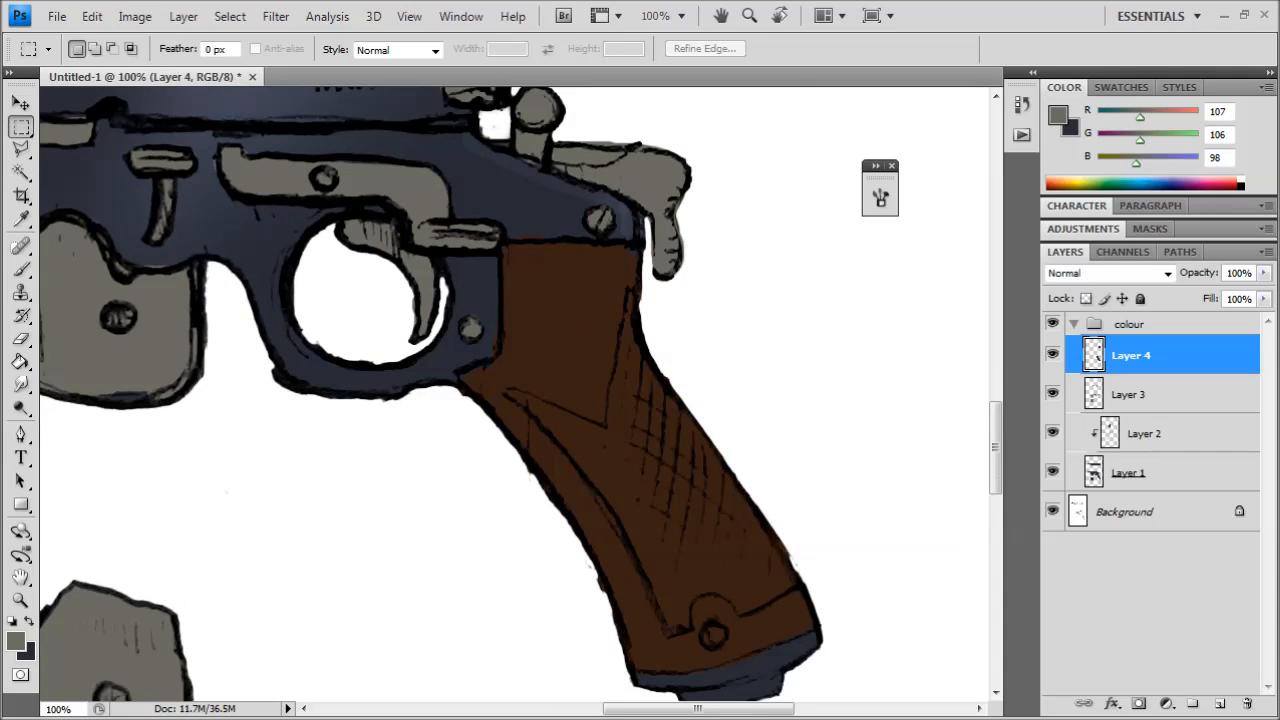
click(21, 268)
alt+click(576, 281)
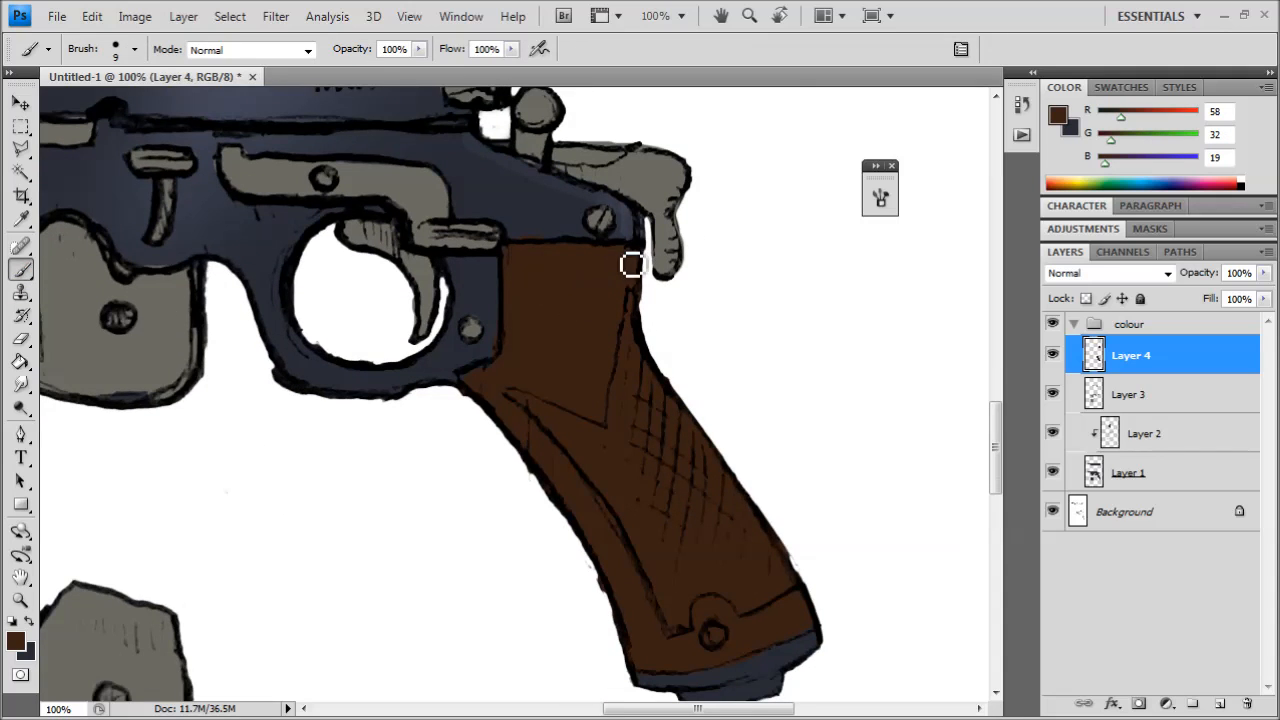
drag(570, 351, 614, 276)
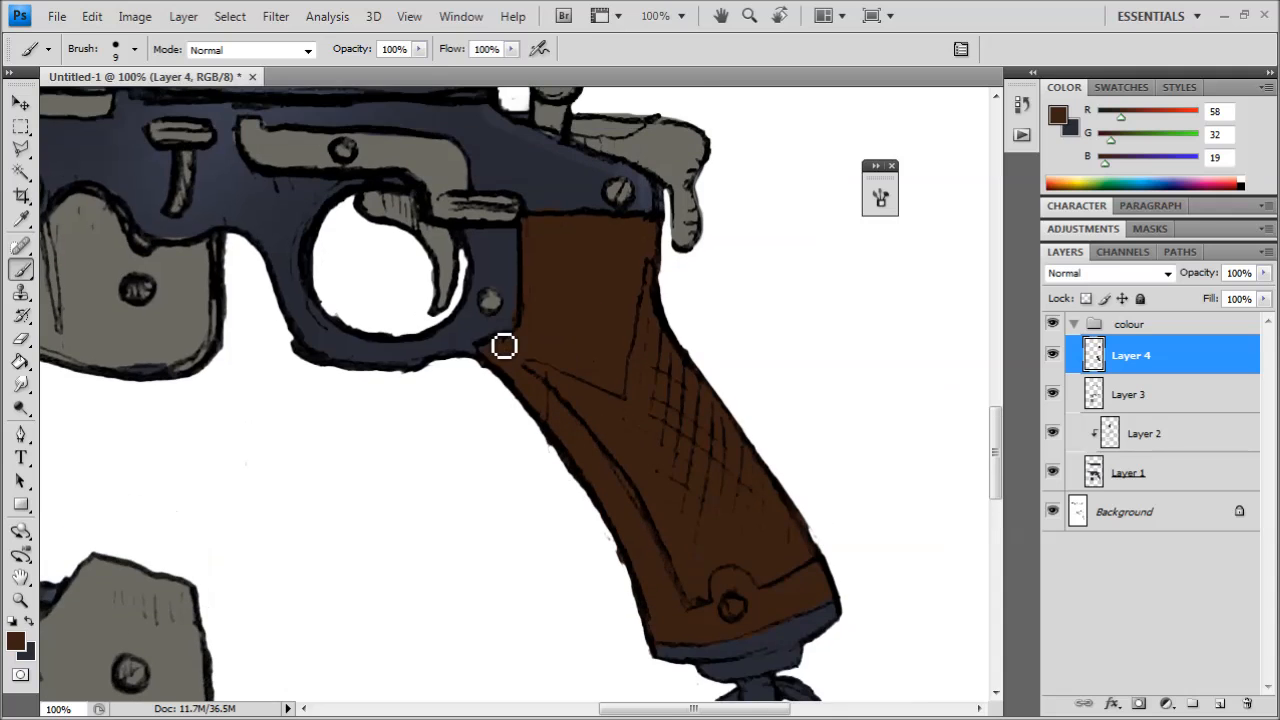
- Set the foreground colour to the near-black brown 0b0301 for shading the grip
drag(957, 380, 974, 385)
click(1217, 146)
key(b)
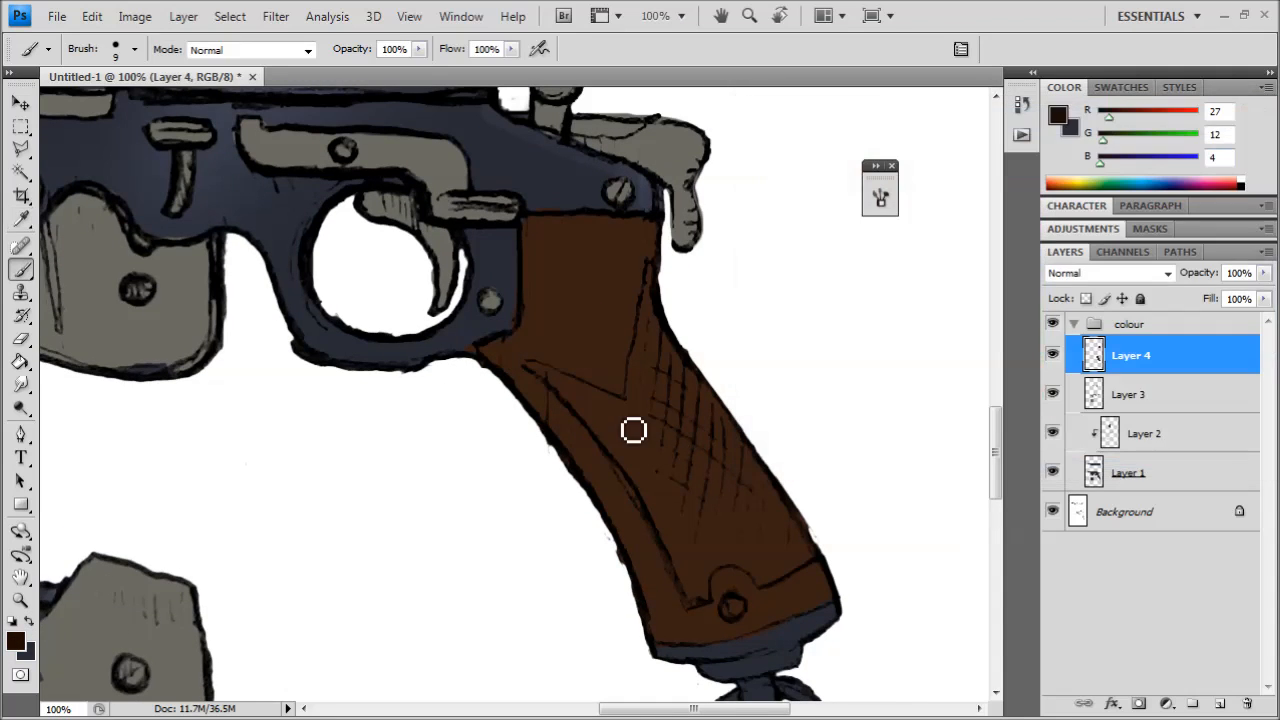
drag(893, 395, 960, 347)
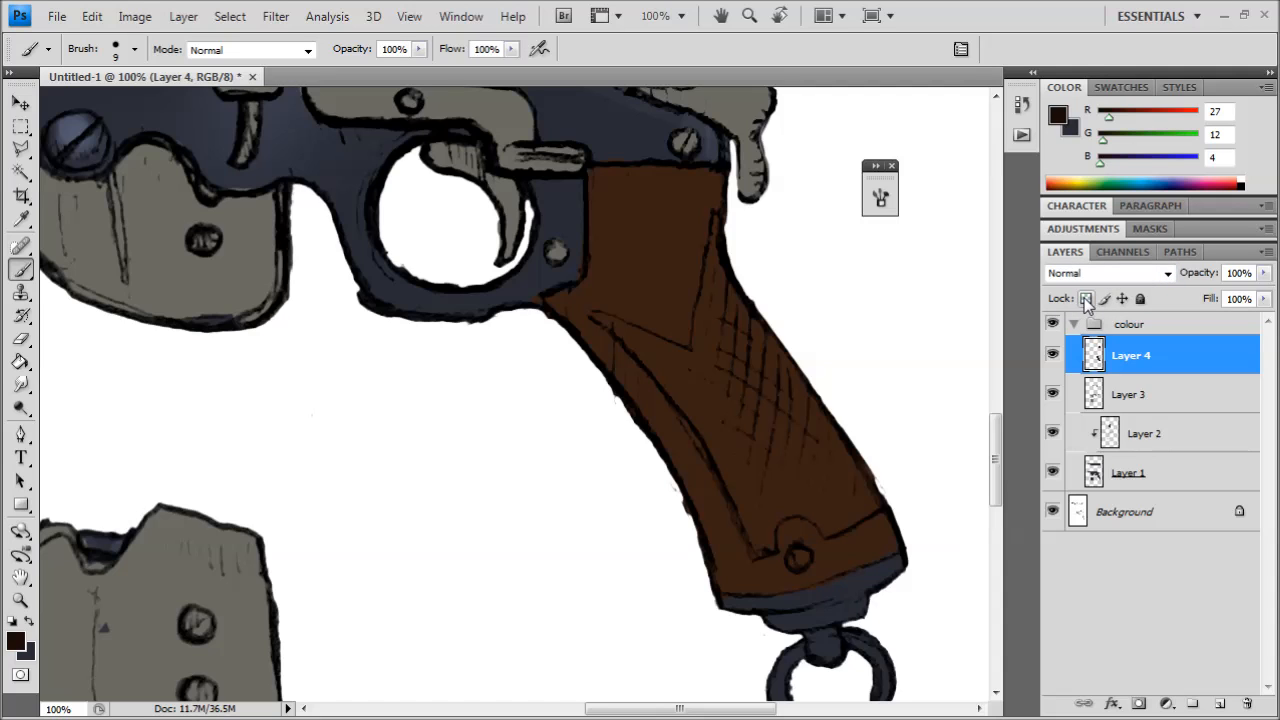
click(15, 641)
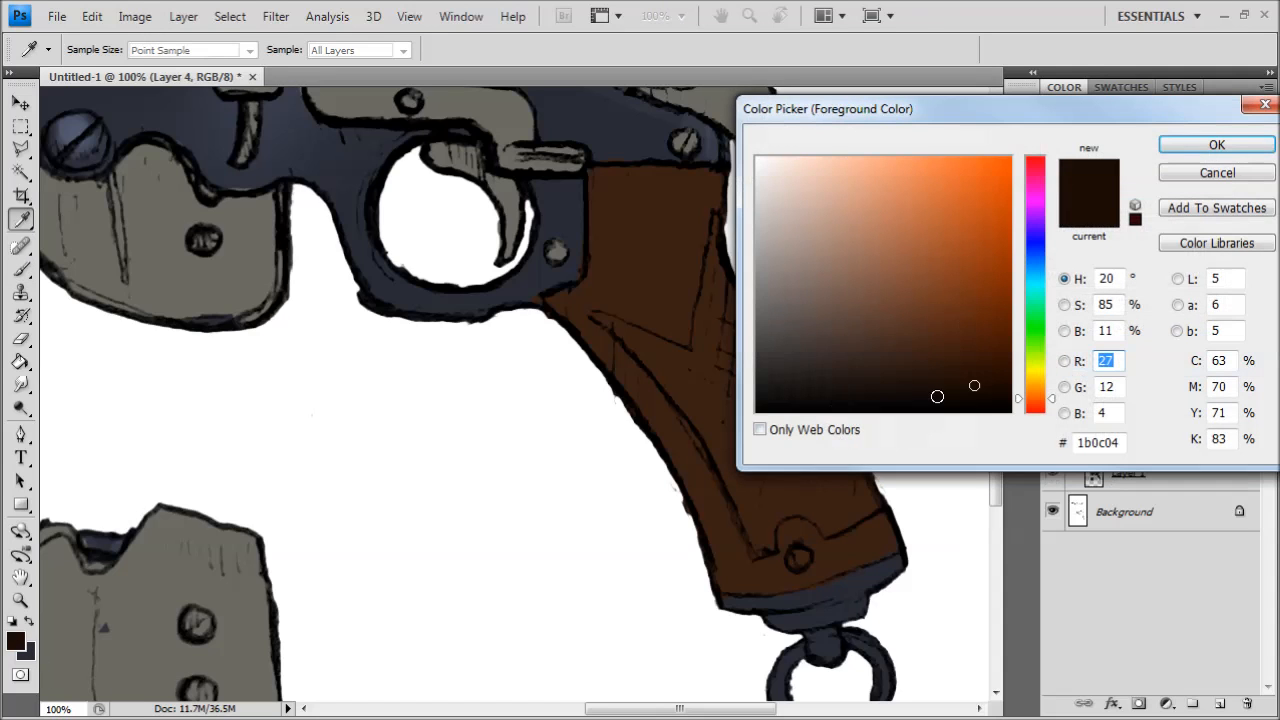
click(981, 400)
click(1045, 408)
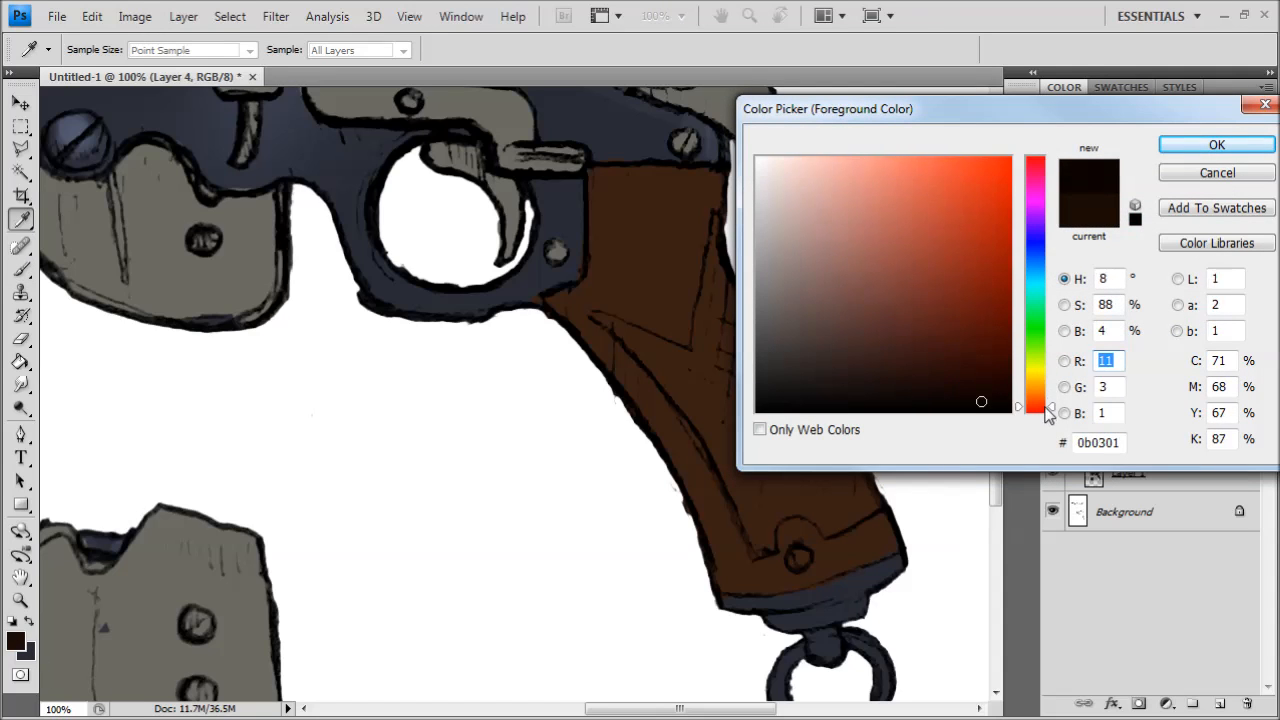
click(1214, 143)
key(b)
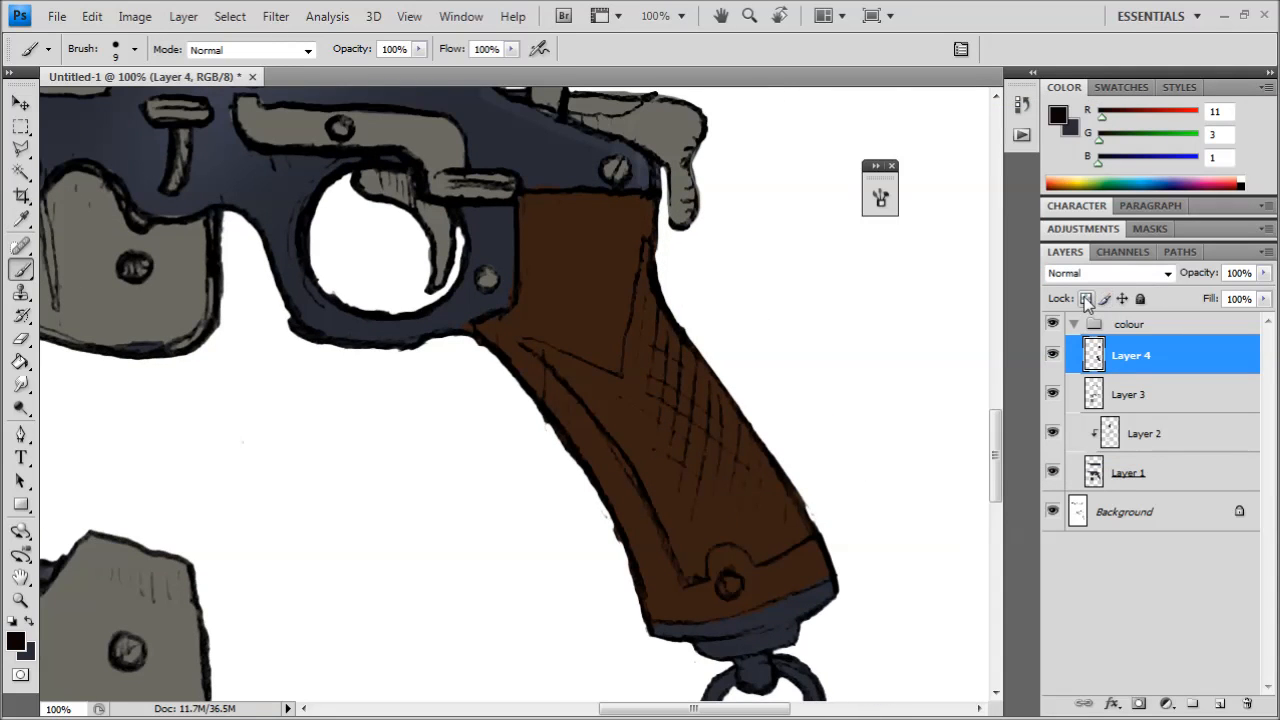
- Lock Layer 4's transparent pixels and rename Layer 4 as wood, Layer 3 as steel2 and Layer 1 as steel1
double_click(1135, 358)
text(wood)
key(Return)
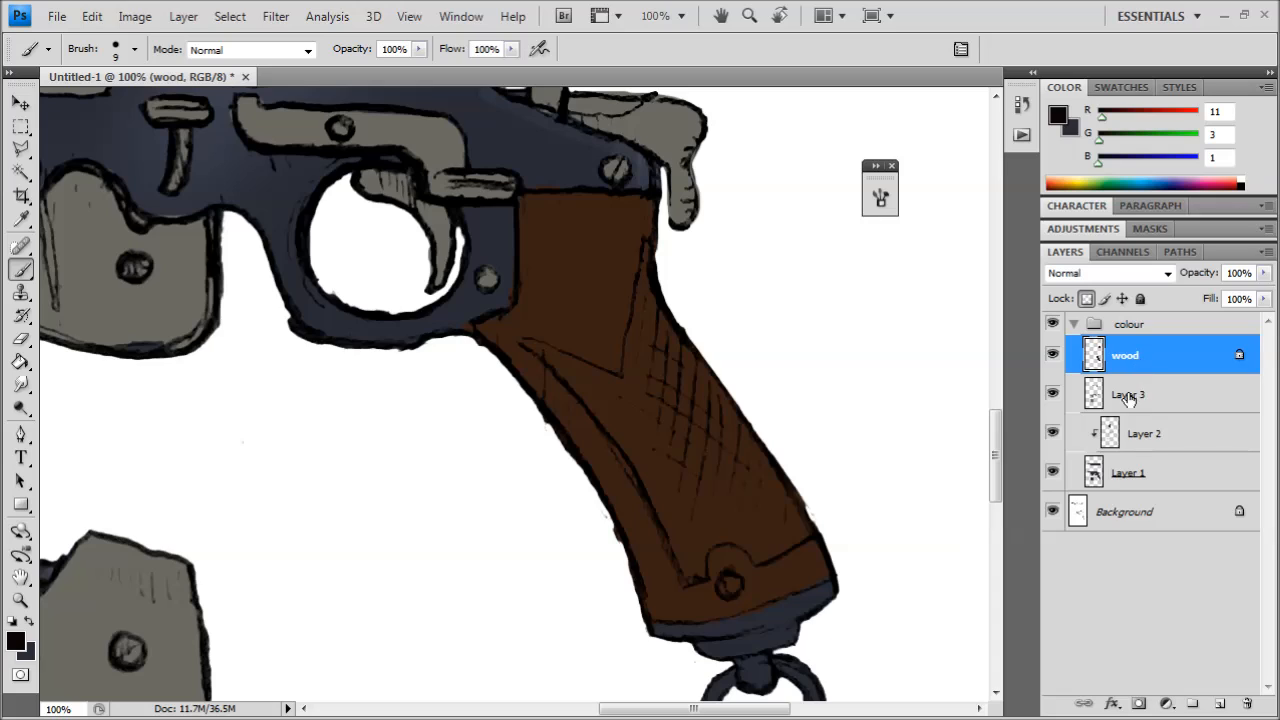
double_click(1128, 395)
text(steel2)
key(Return)
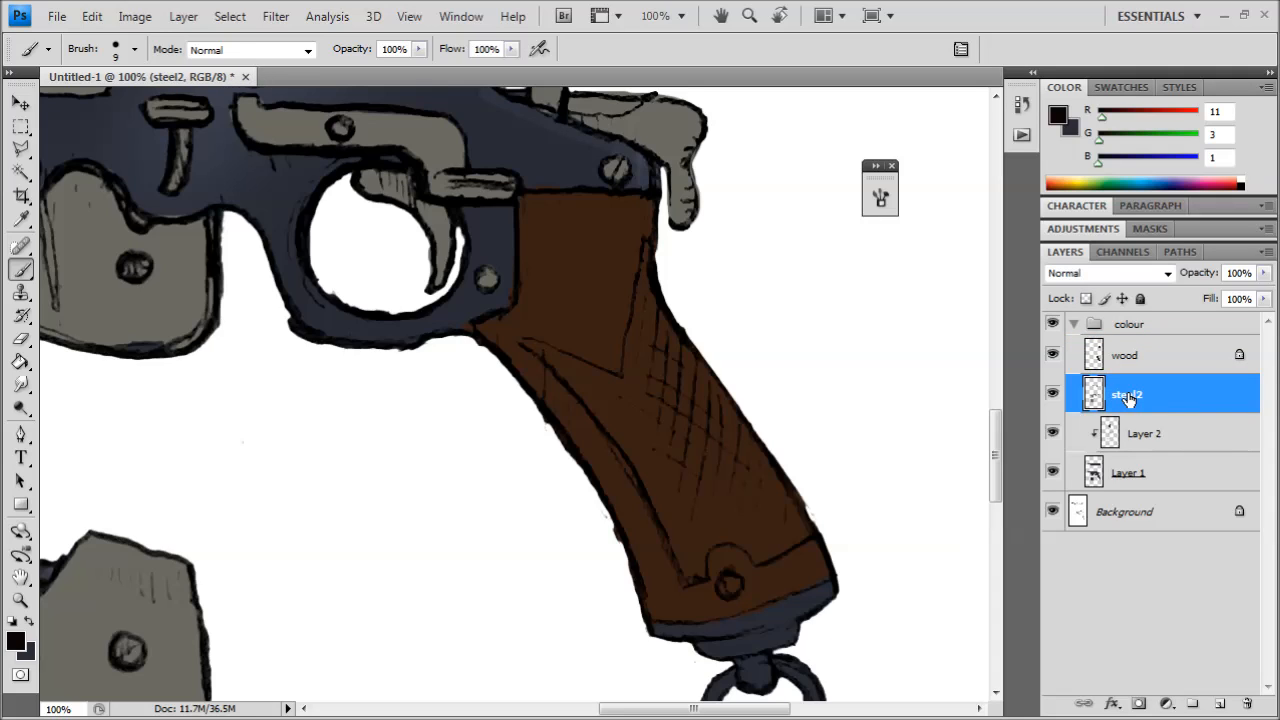
click(1140, 488)
double_click(1130, 475)
text(steel1)
key(Return)
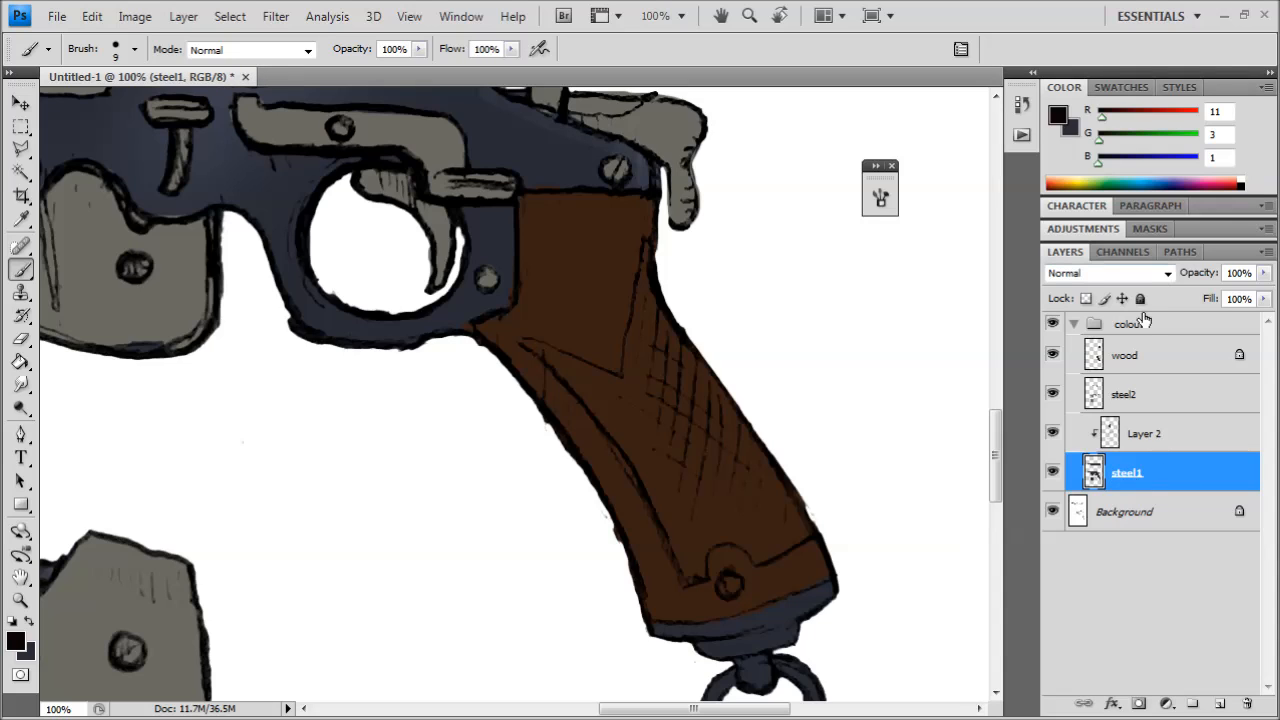
- Activate the wood layer and set up a soft 100 px brush with 18% opacity
click(1150, 355)
click(132, 48)
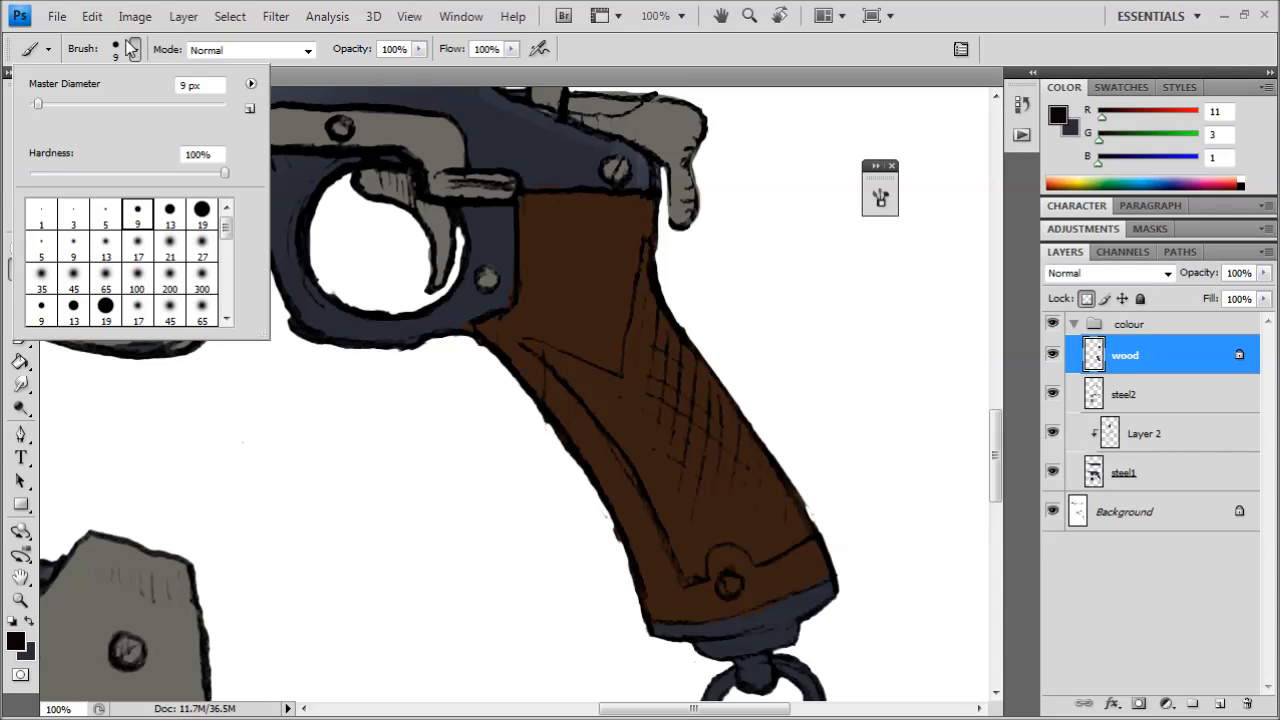
click(137, 281)
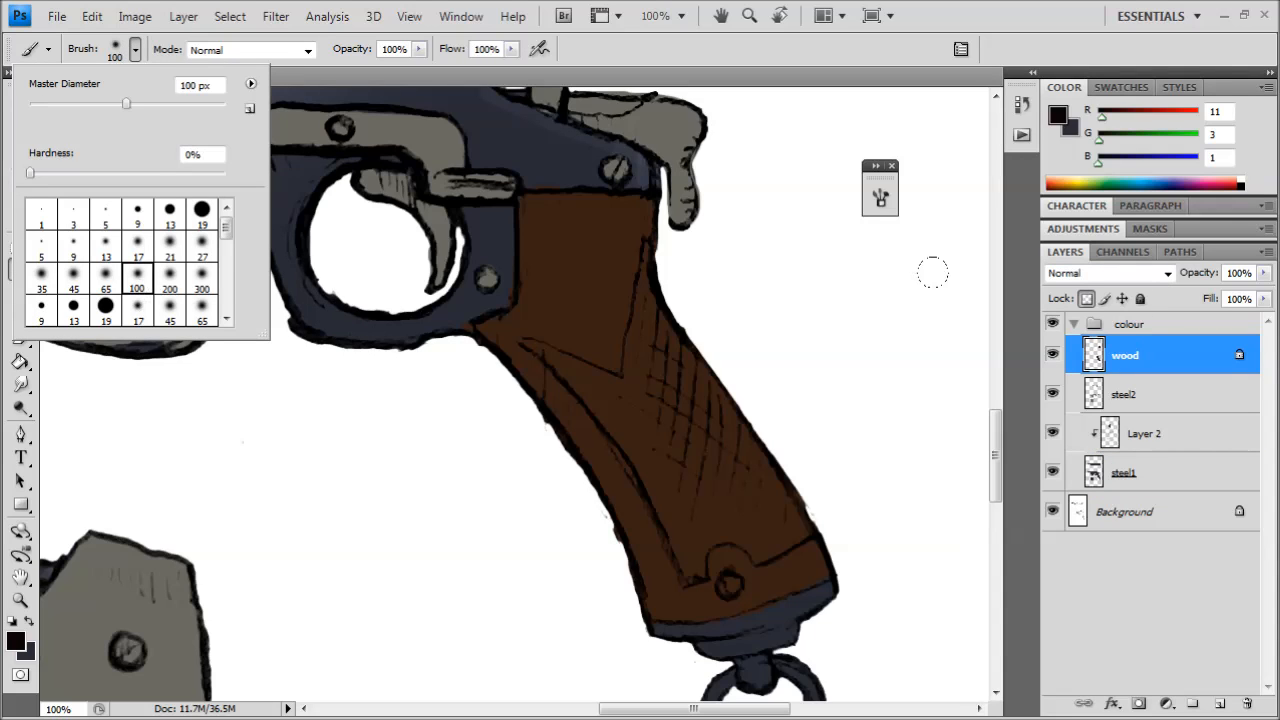
click(630, 48)
drag(554, 567, 575, 628)
mouse_move(488, 388)
mouse_down()
mouse_move(522, 364)
mouse_move(540, 252)
mouse_up()
key(ctrl+z)
click(420, 50)
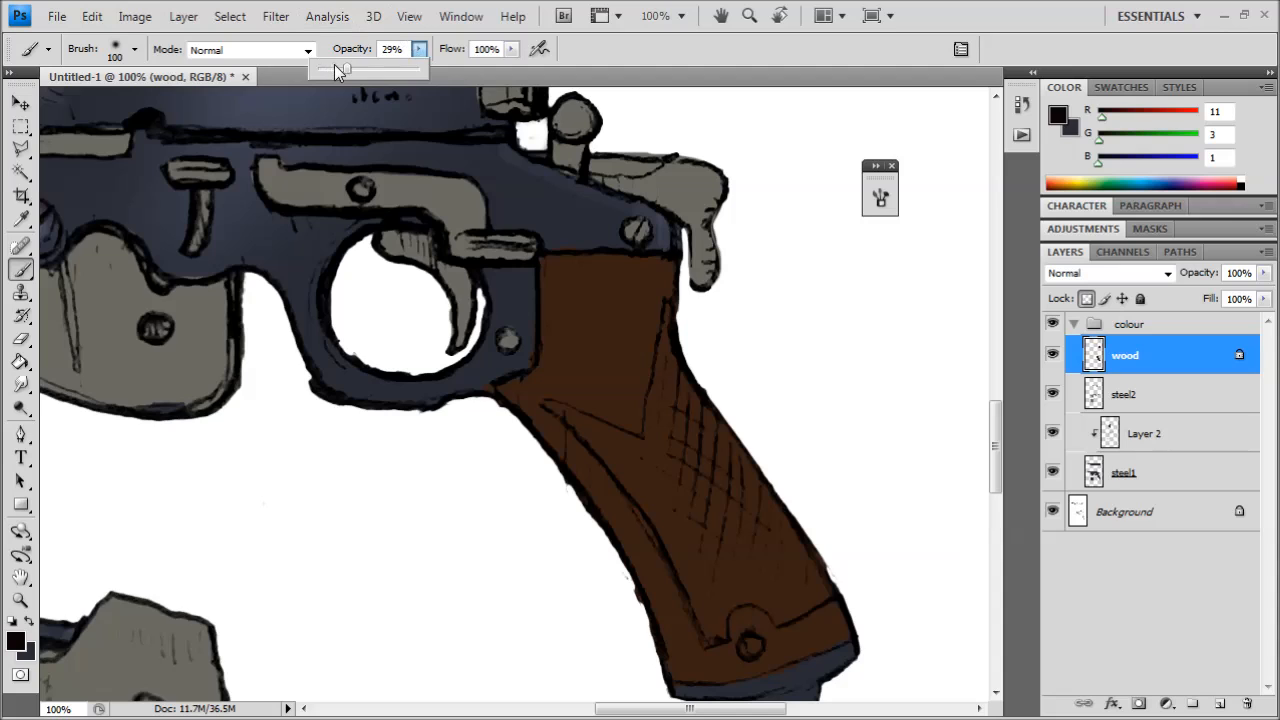
- Shade the upper, side and lower edges of the side-view grip softly with near-black brown on the wood layer
drag(507, 258, 504, 277)
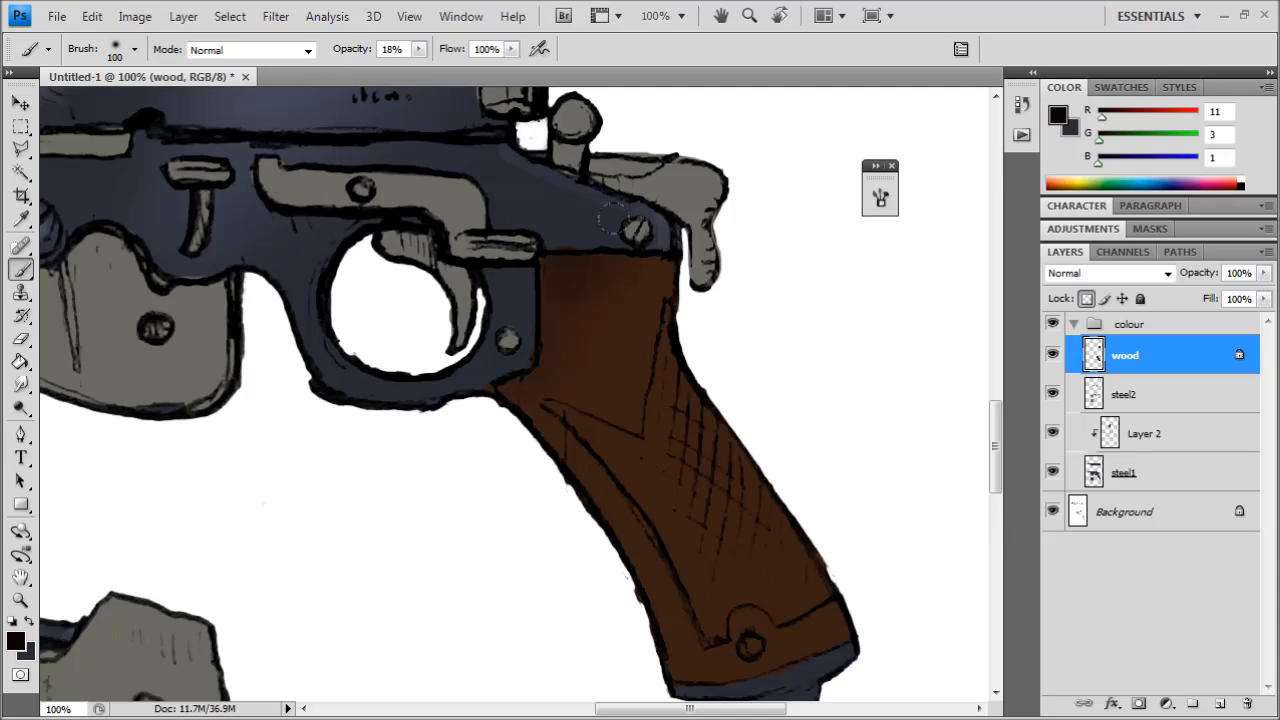
drag(581, 596, 511, 484)
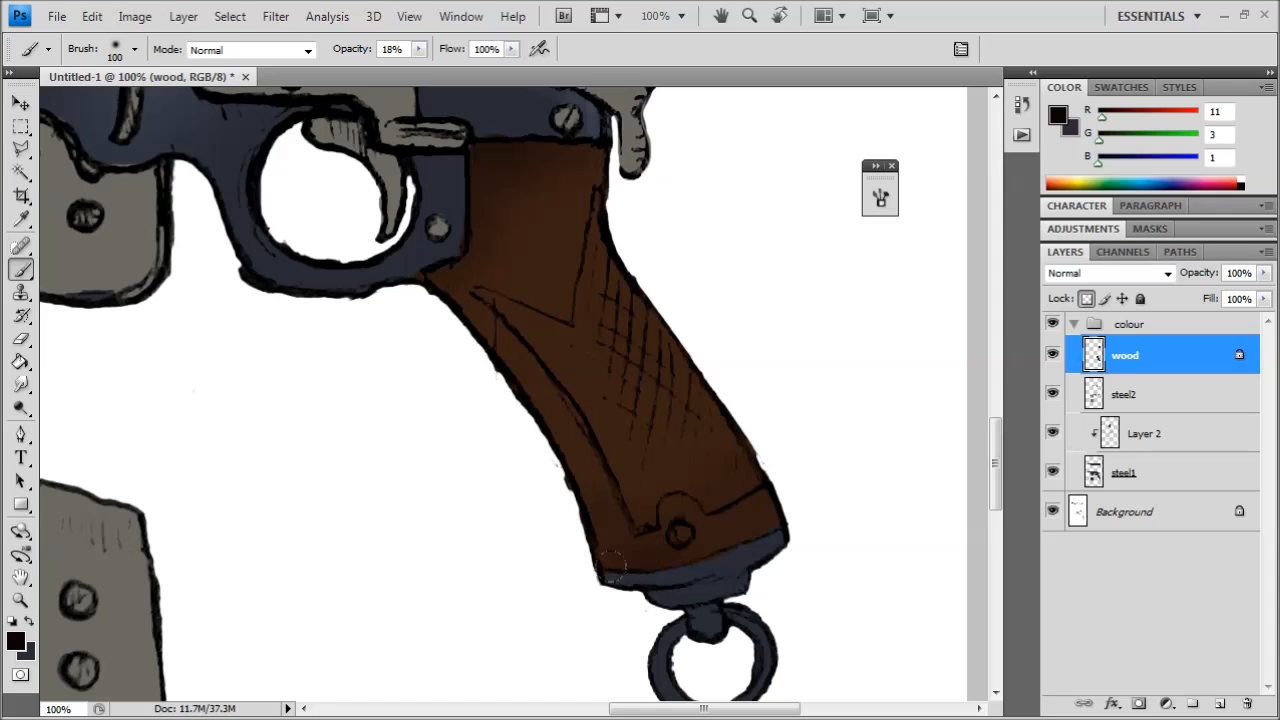
drag(477, 453, 538, 557)
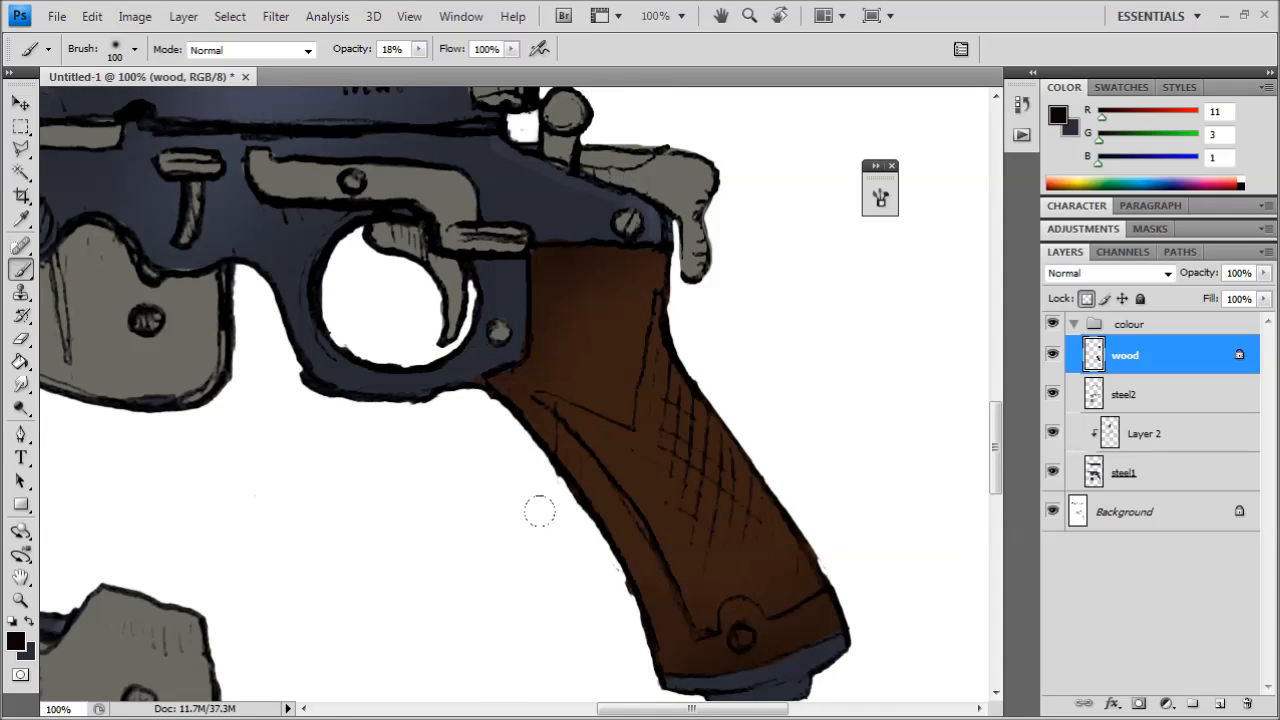
drag(443, 311, 399, 111)
mouse_move(437, 243)
mouse_down()
mouse_move(517, 463)
mouse_move(585, 450)
mouse_up()
key(ctrl+minus)
key(ctrl+minus)
key(ctrl+plus)
key(ctrl+plus)
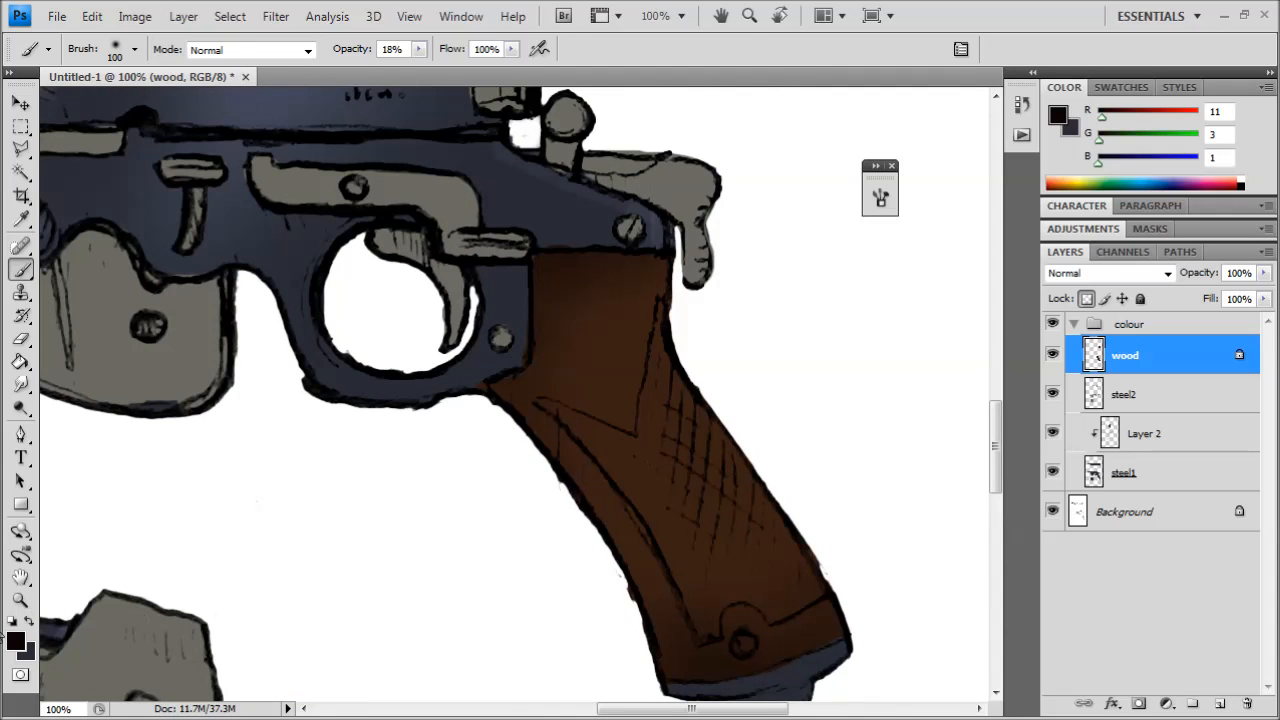
- Set the foreground colour to black 000000 and add a new layer above wood as a clipping mask
click(15, 640)
click(757, 411)
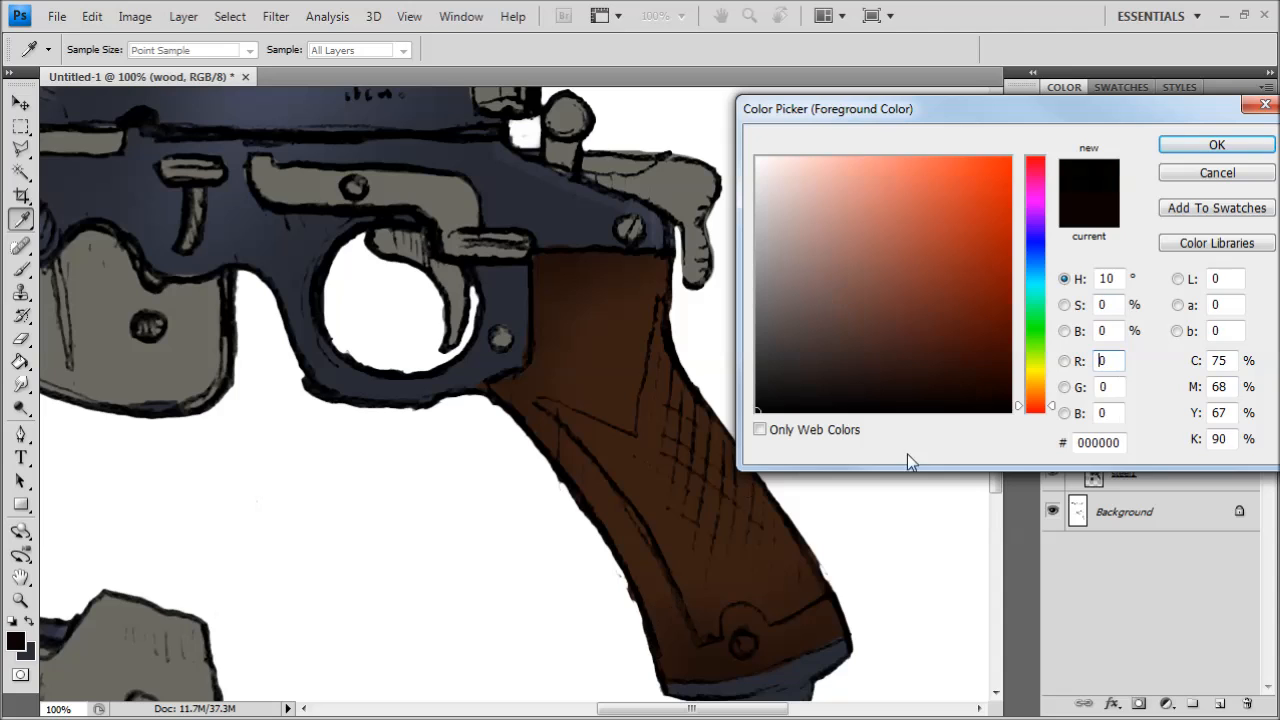
click(1215, 146)
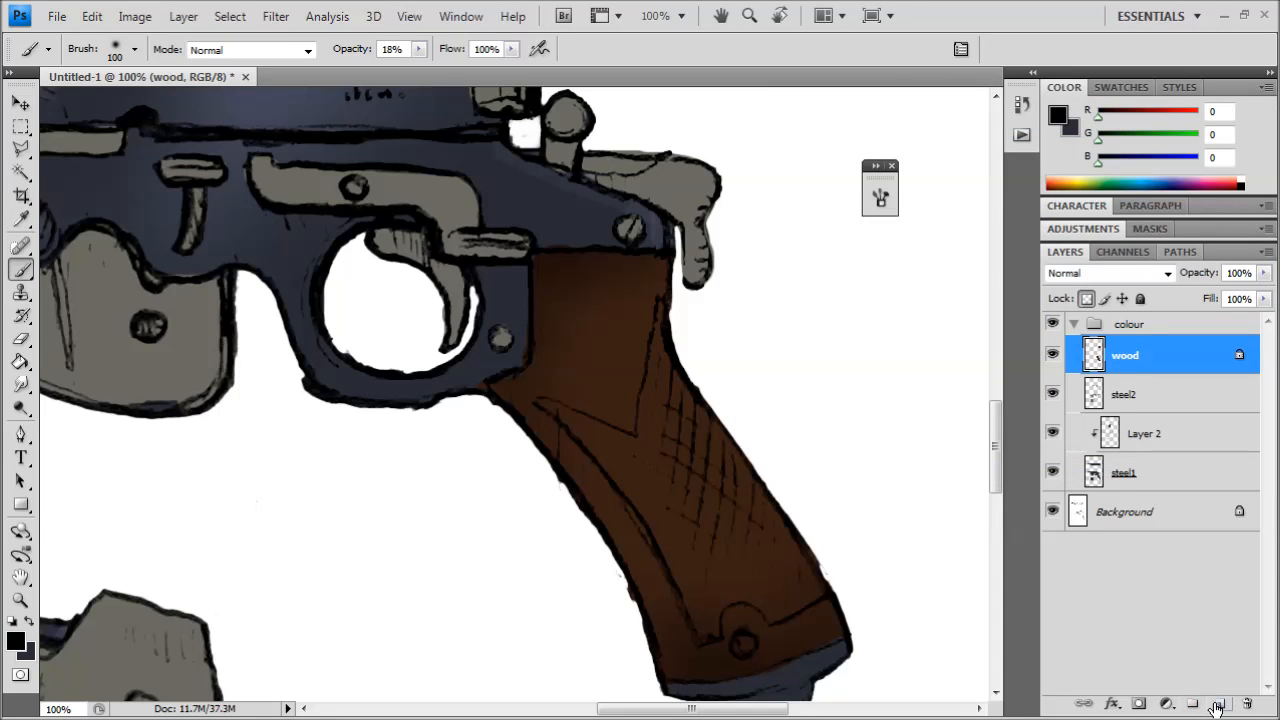
click(1218, 704)
right_click(1133, 360)
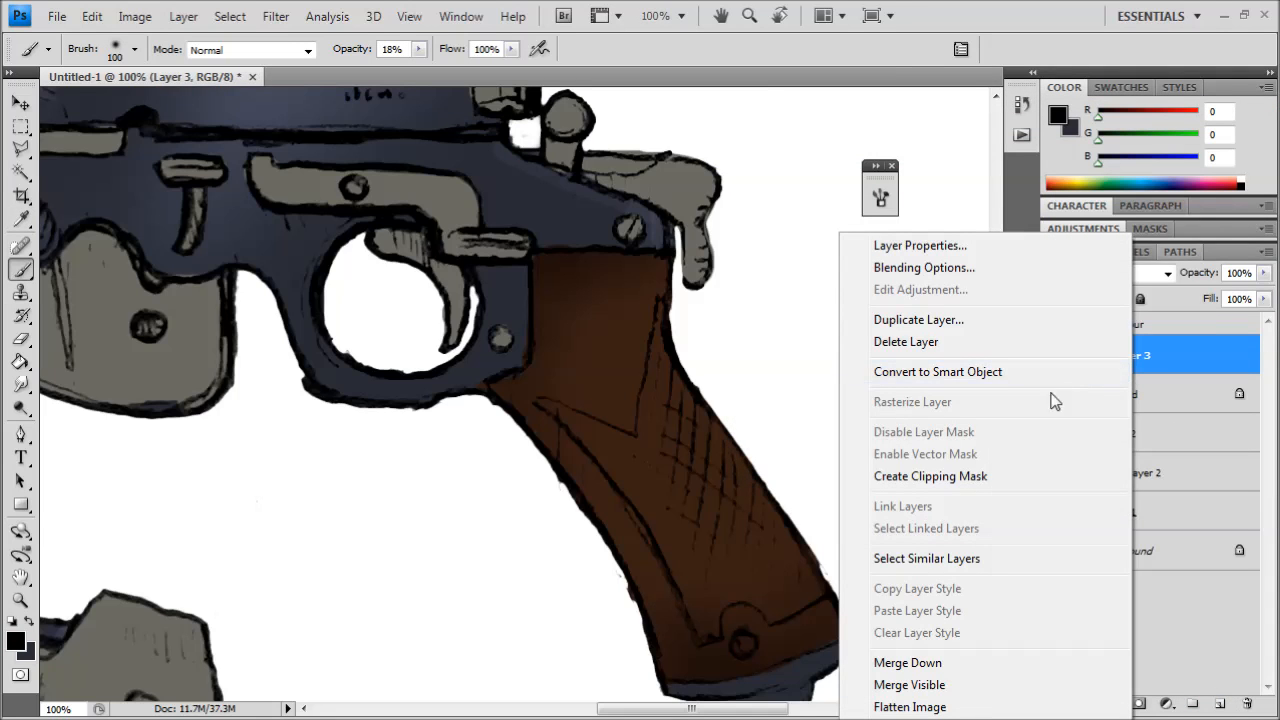
click(920, 480)
drag(488, 385, 497, 370)
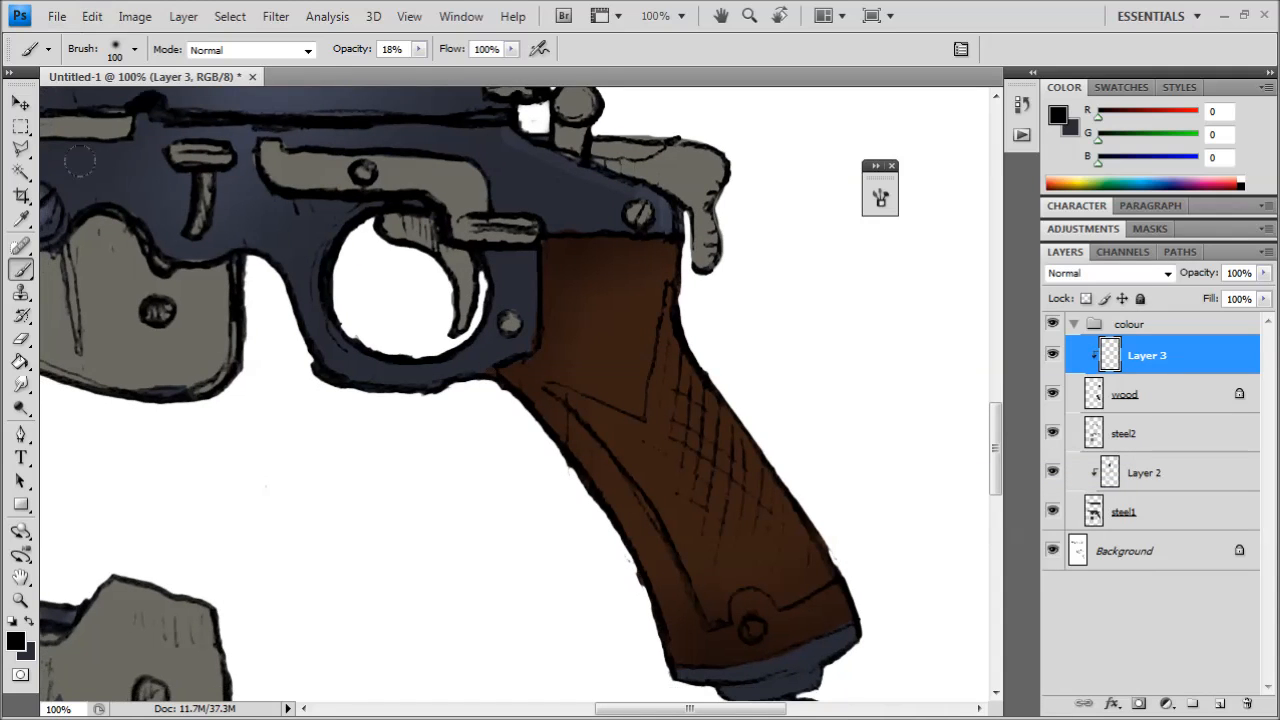
- Set up a hard 61 px brush at 11% opacity and set Layer 3's blend mode to Overlay
click(134, 49)
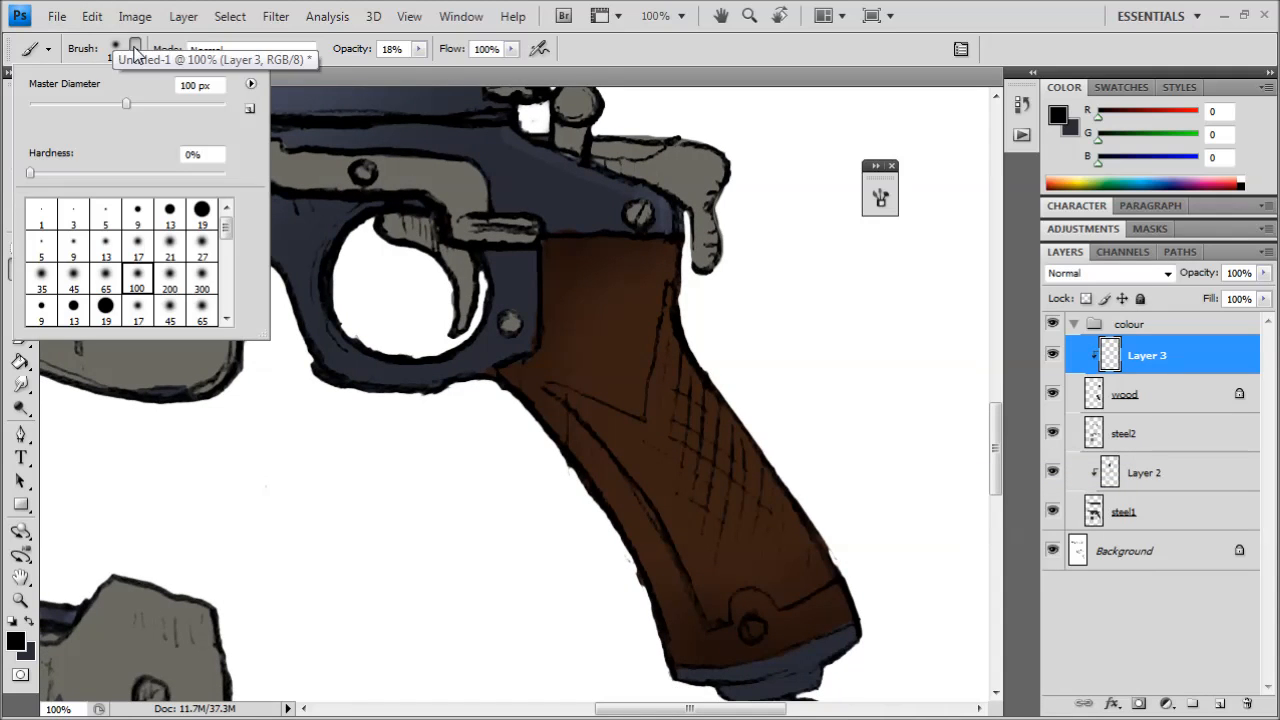
click(201, 211)
drag(63, 103, 86, 103)
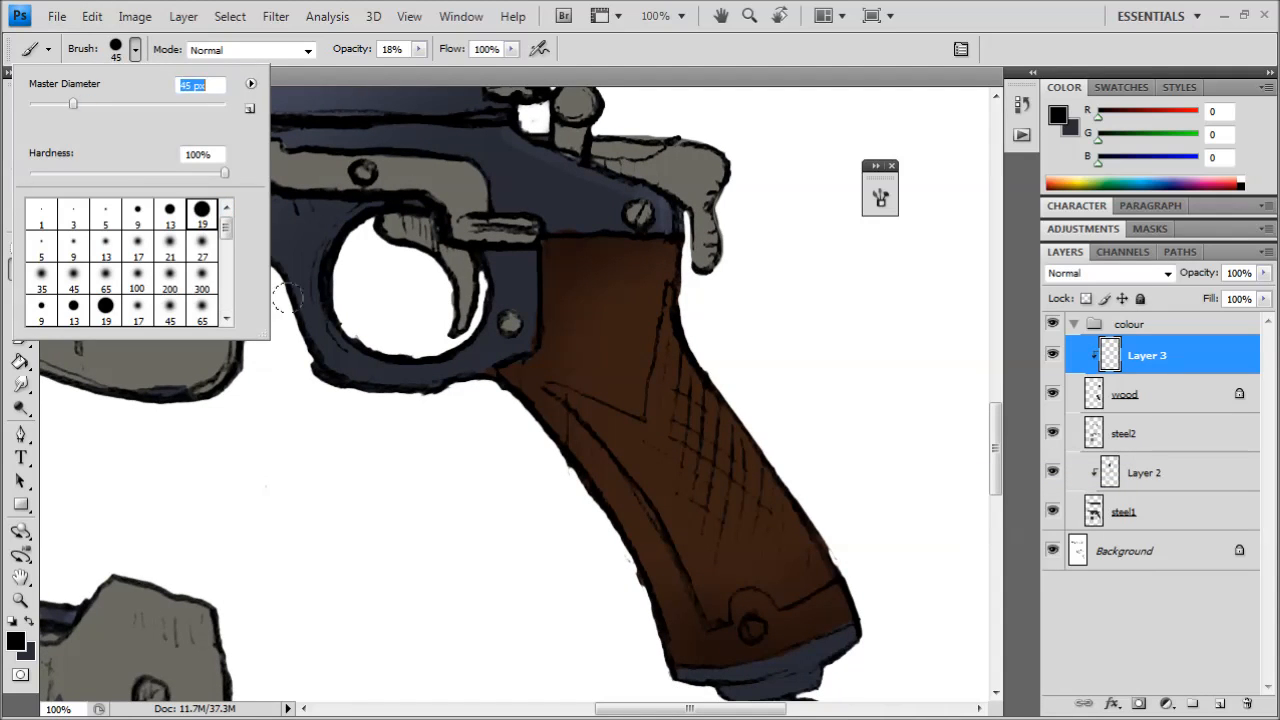
click(420, 49)
click(1128, 280)
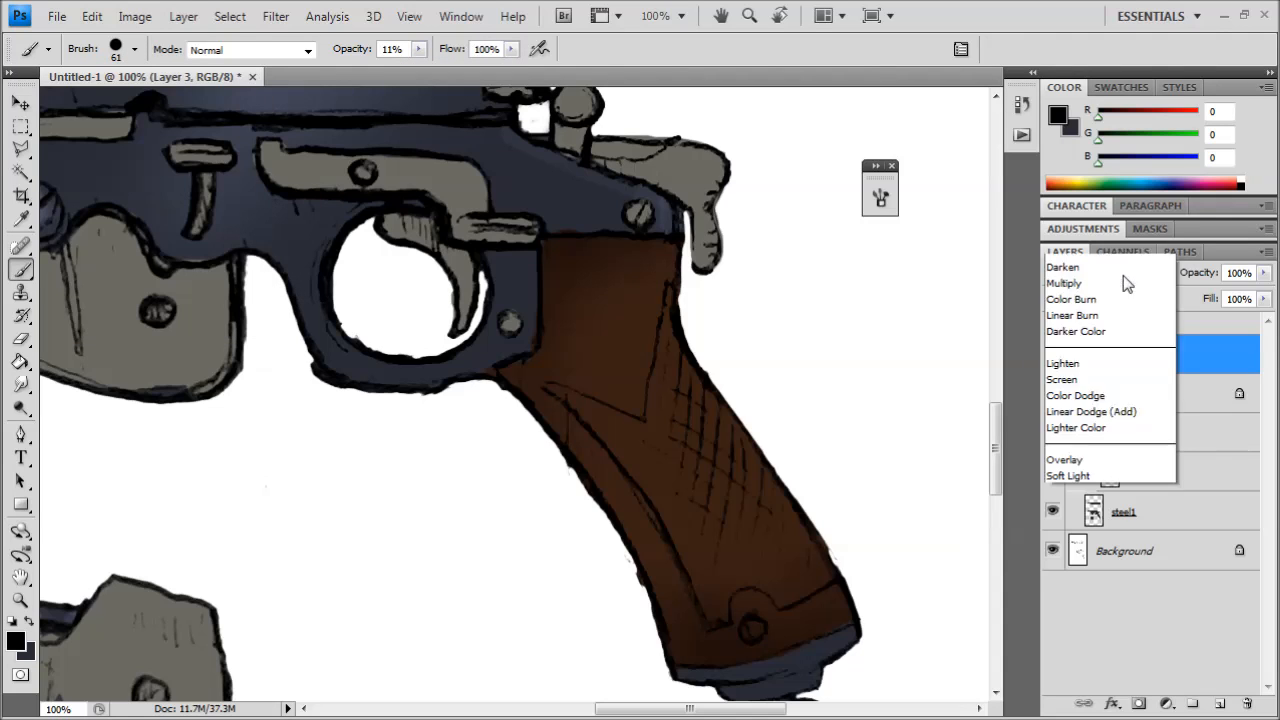
click(1110, 249)
- Darken the front strip of the side-view grip with black on Layer 3
click(518, 400)
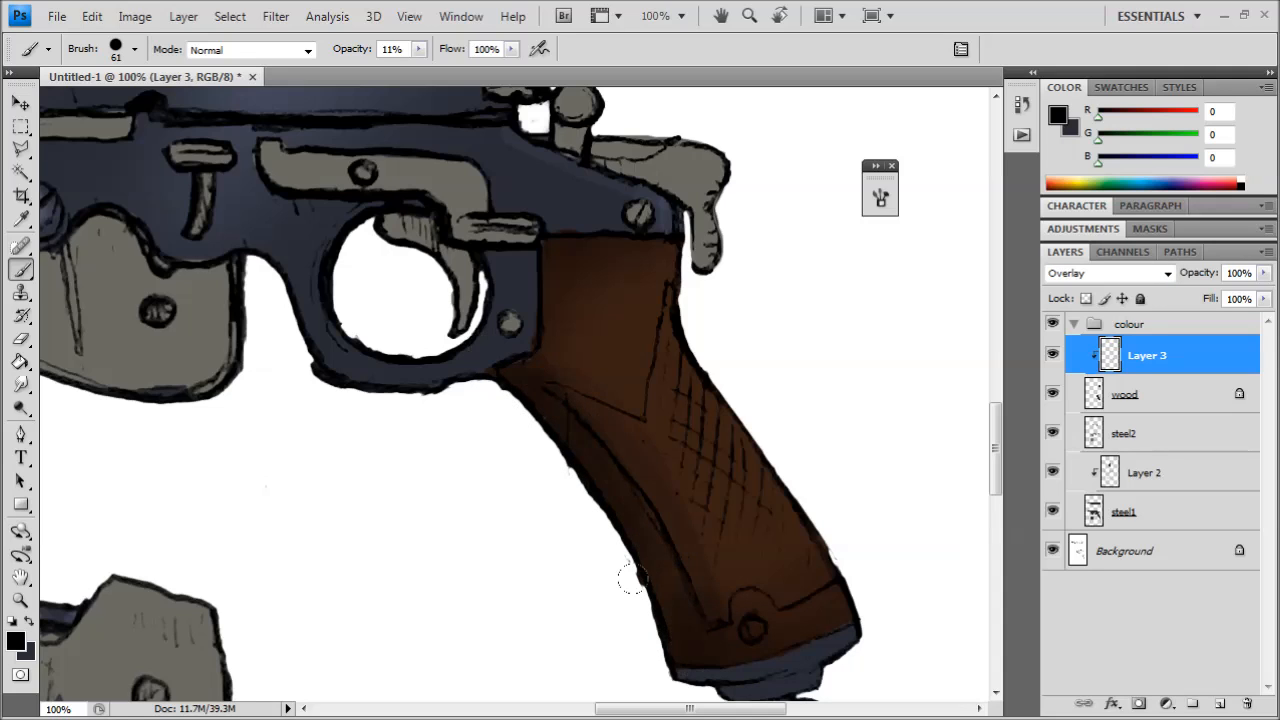
drag(685, 343, 645, 310)
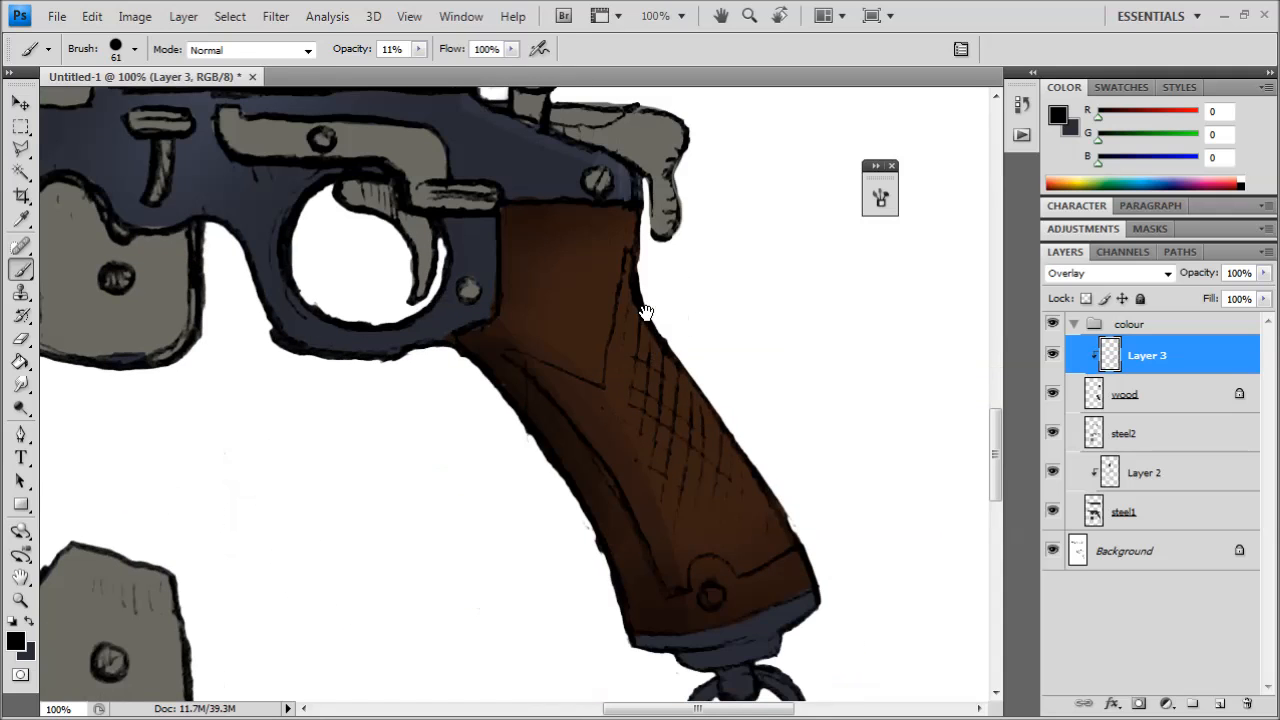
drag(487, 276, 519, 312)
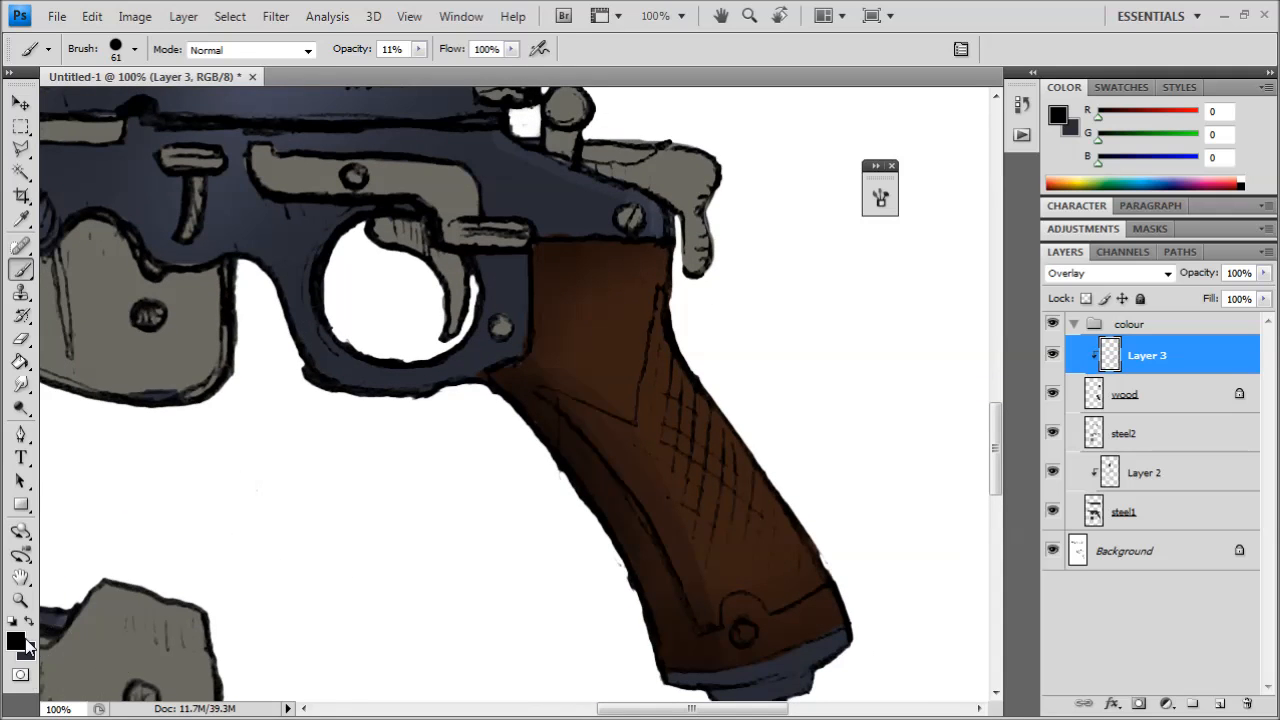
- Set the foreground colour to pale cream, RGB 255, 245, 229, and the brush size to 41 px
click(16, 641)
click(792, 157)
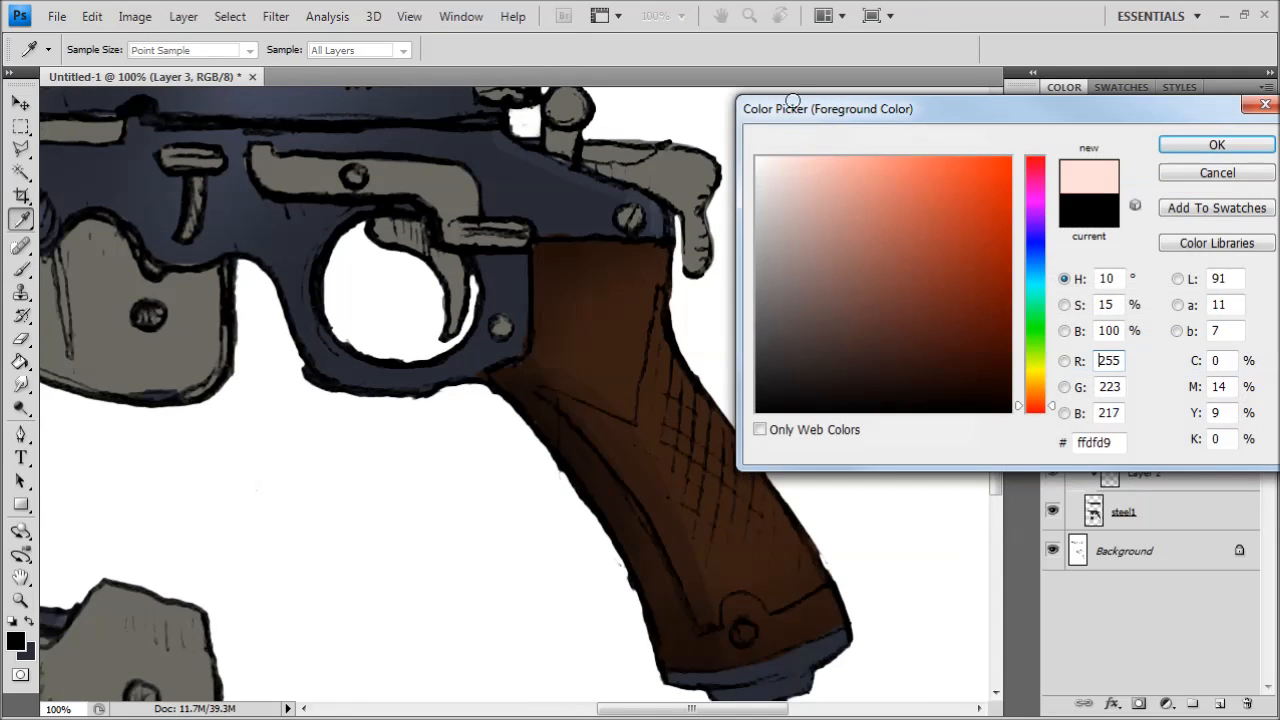
drag(1030, 388, 1036, 393)
click(782, 157)
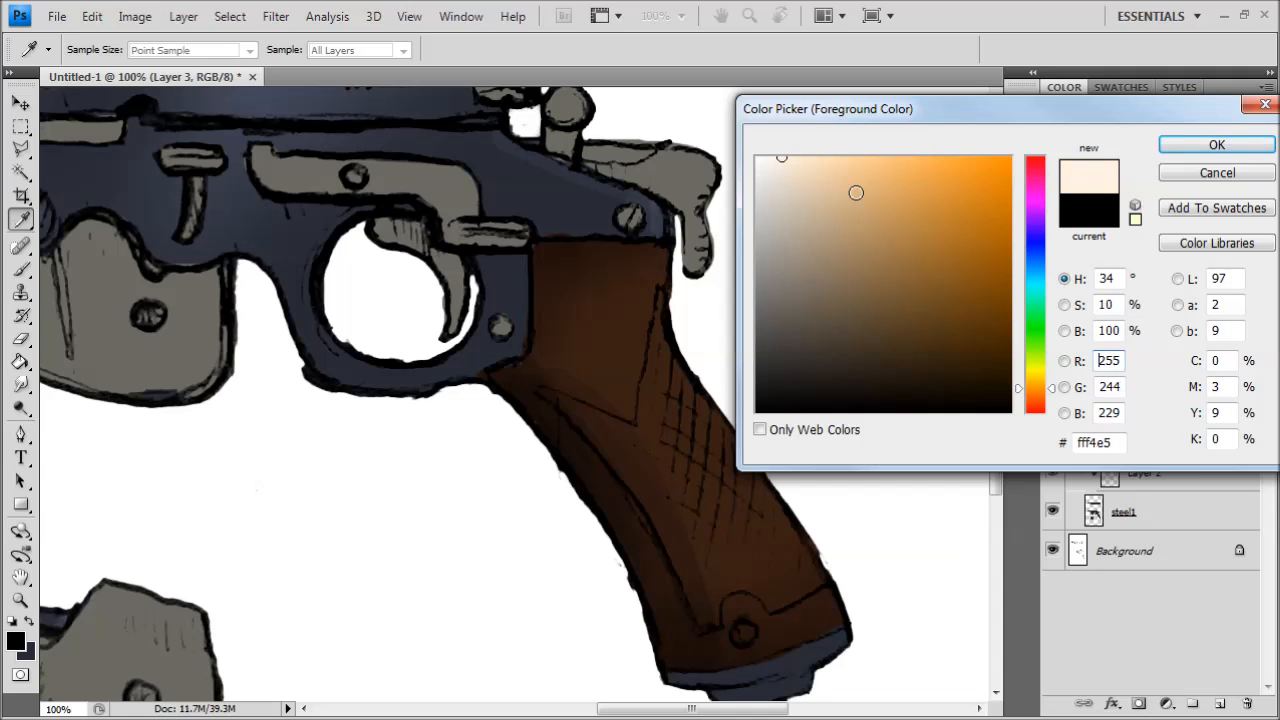
click(1203, 145)
key(b)
click(134, 49)
drag(77, 107, 70, 105)
click(178, 16)
- Paint pale cream highlights along the upper part, rear edge and lower end of the side-view grip on Layer 3
click(634, 353)
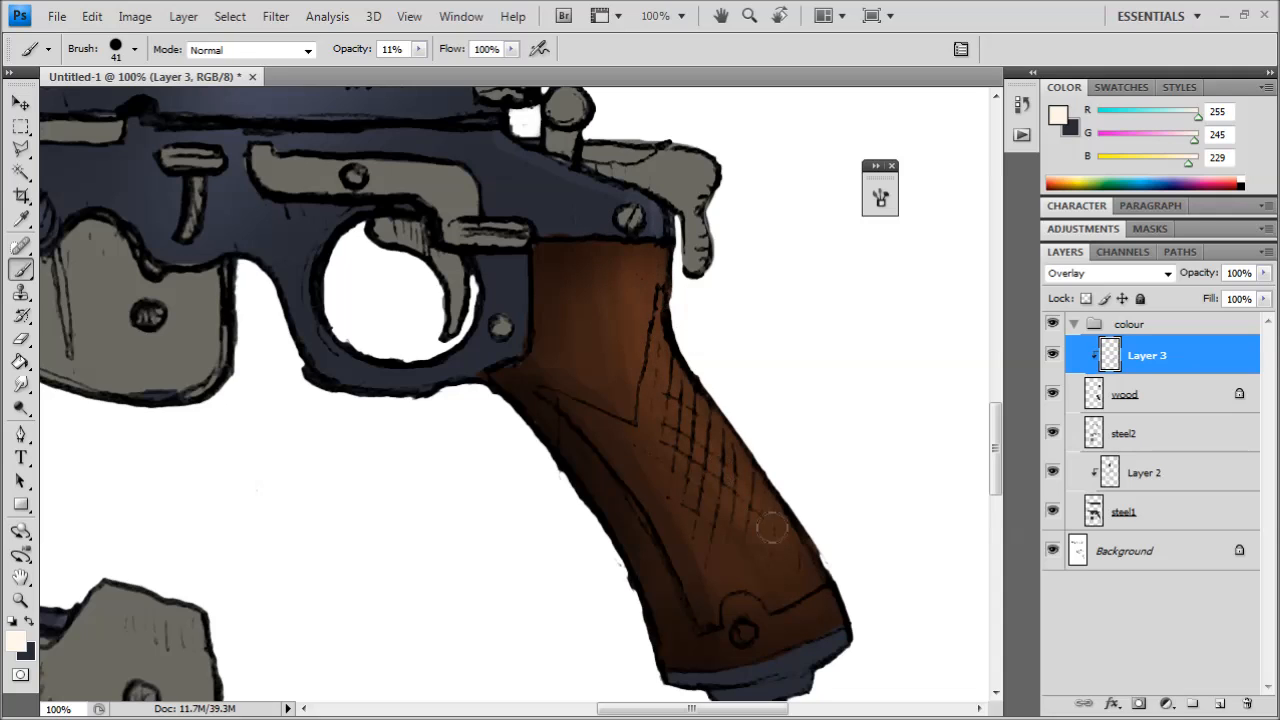
drag(771, 552, 694, 378)
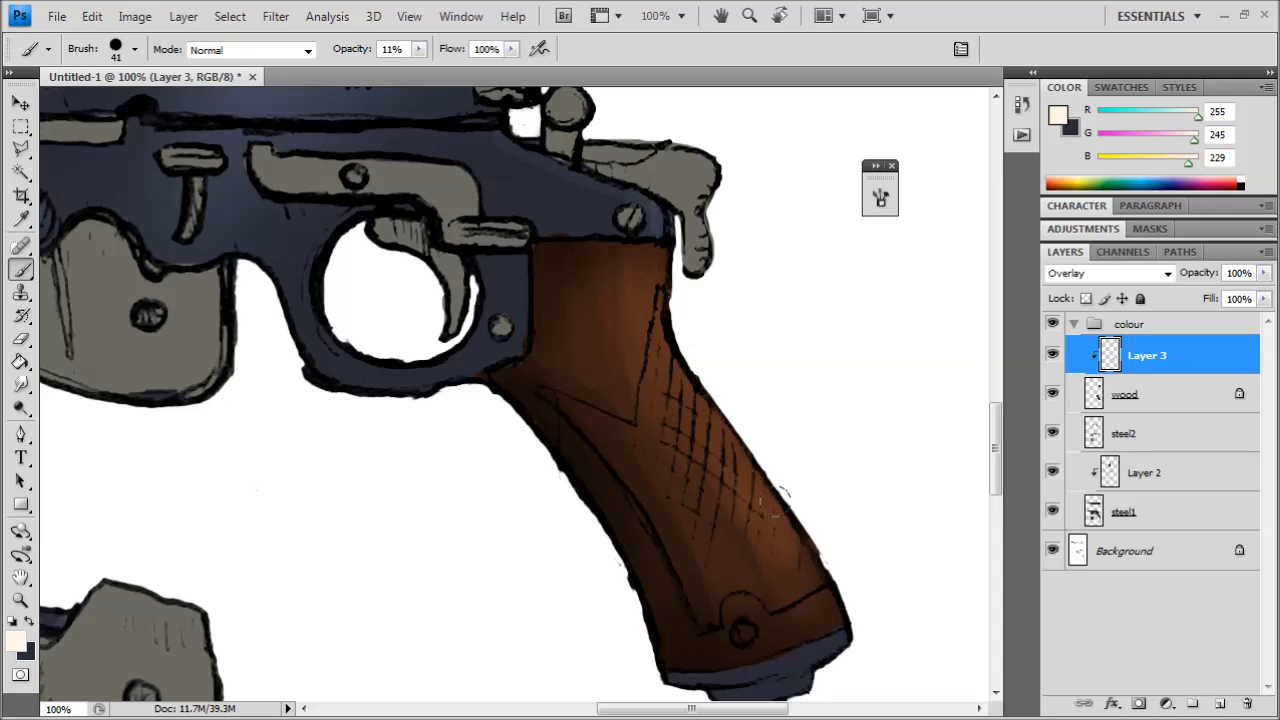
mouse_move(762, 520)
mouse_down()
mouse_move(793, 556)
mouse_move(776, 629)
mouse_up()
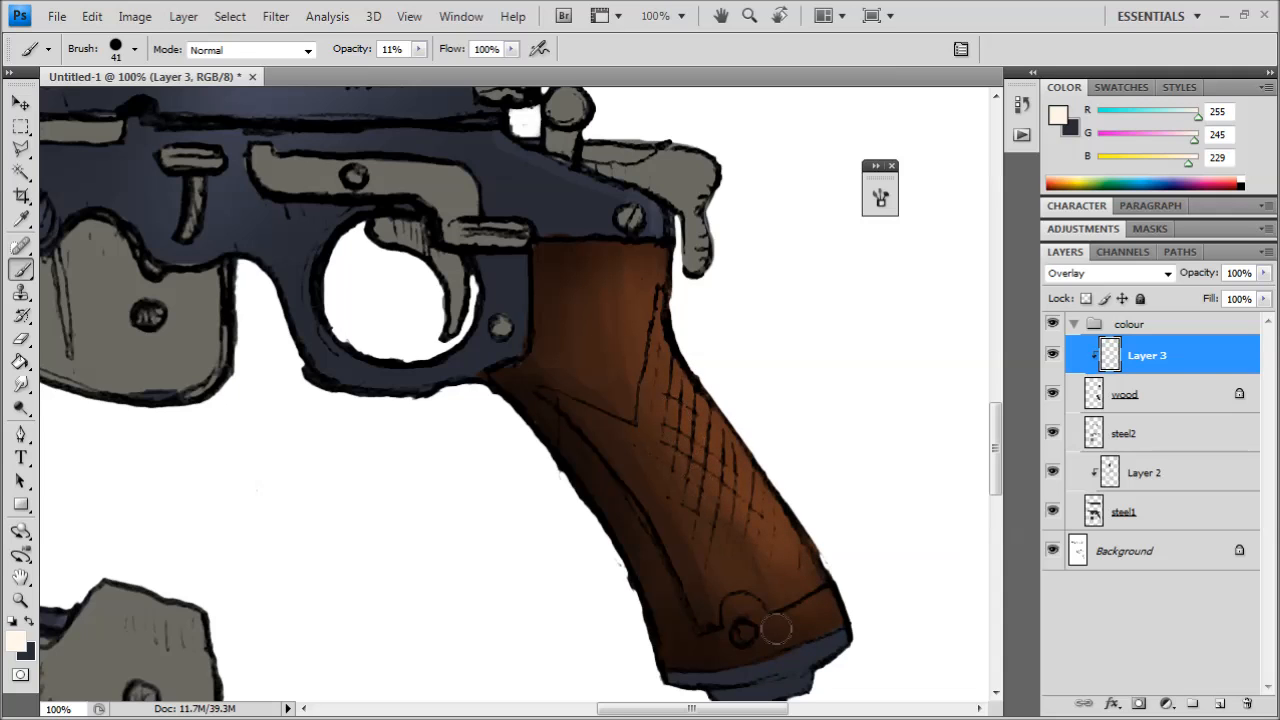
key(ctrl+minus)
key(ctrl+minus)
drag(438, 237, 462, 295)
key(ctrl+plus)
key(ctrl+plus)
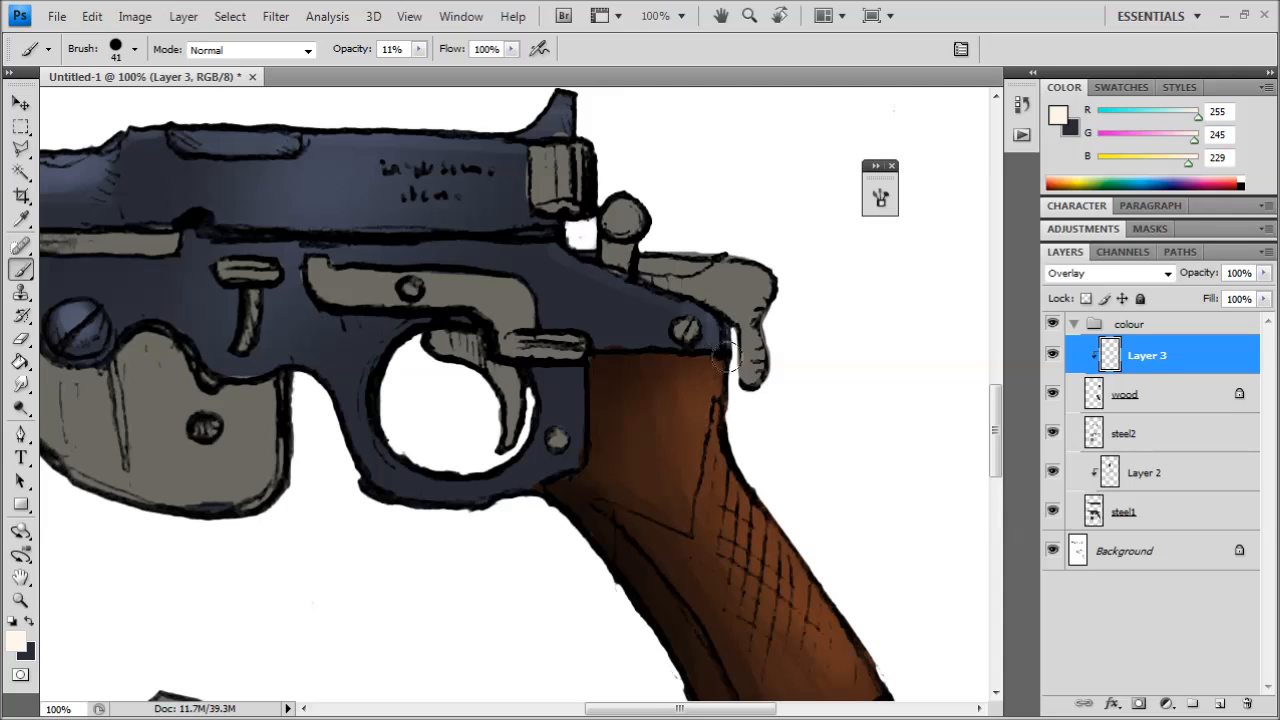
- Brush pale cream highlights over the upper half of the top-view grip on Layer 3
key(ctrl+minus)
key(ctrl+minus)
key(ctrl+minus)
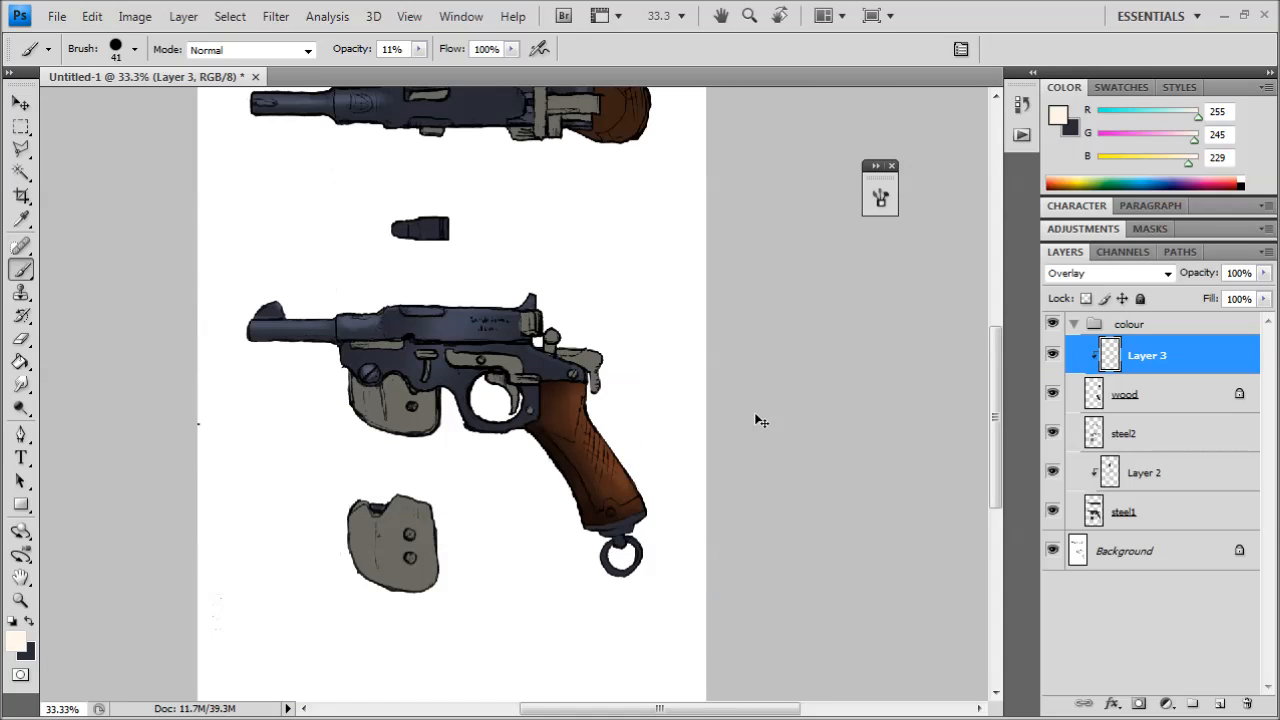
drag(749, 417, 680, 607)
key(ctrl+plus)
drag(574, 306, 548, 476)
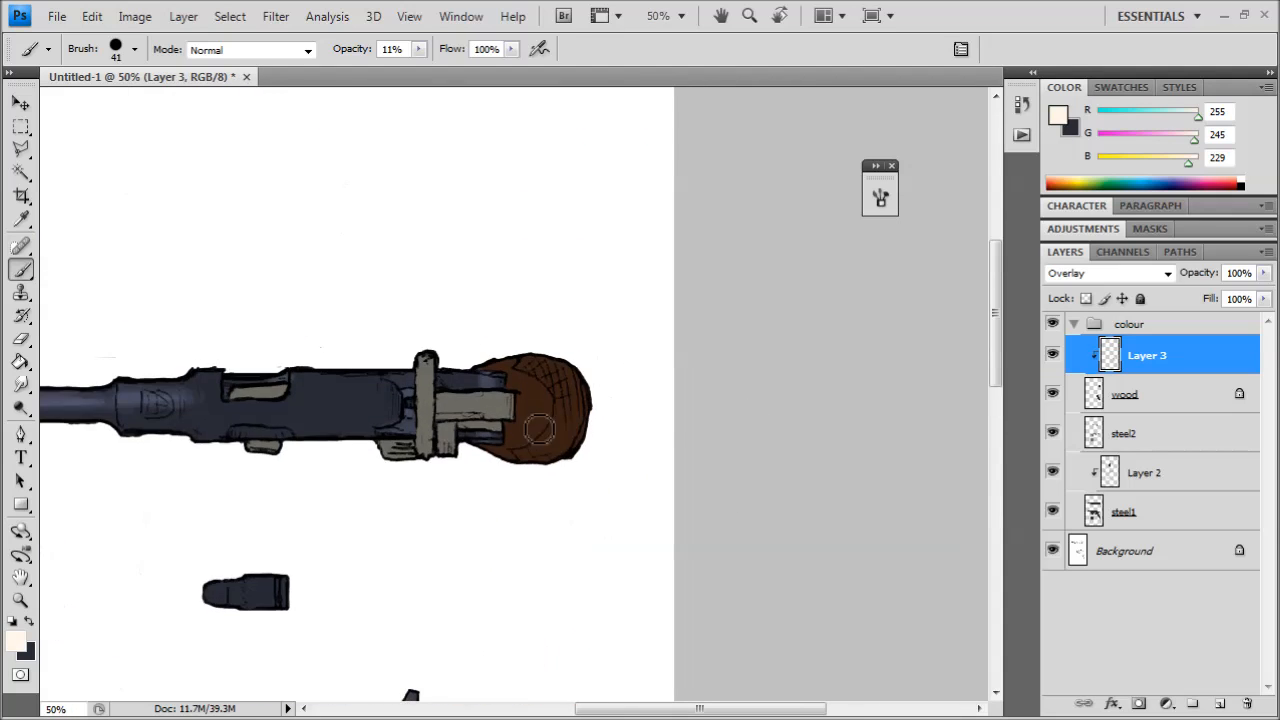
key(ctrl+plus)
mouse_move(472, 401)
mouse_down()
mouse_move(601, 404)
mouse_move(437, 388)
mouse_move(602, 388)
mouse_move(450, 418)
mouse_up()
key(ctrl+z)
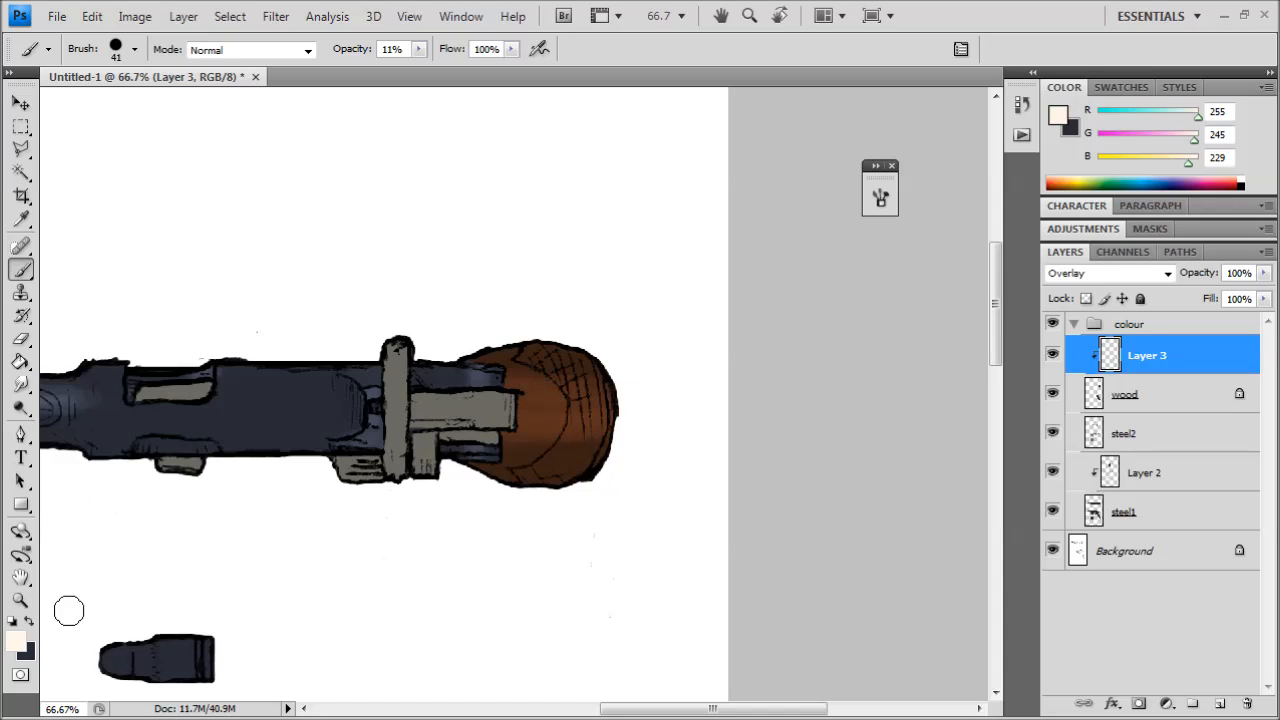
- Set the foreground colour to black and darken the edges of the top-view grip
click(29, 622)
click(15, 640)
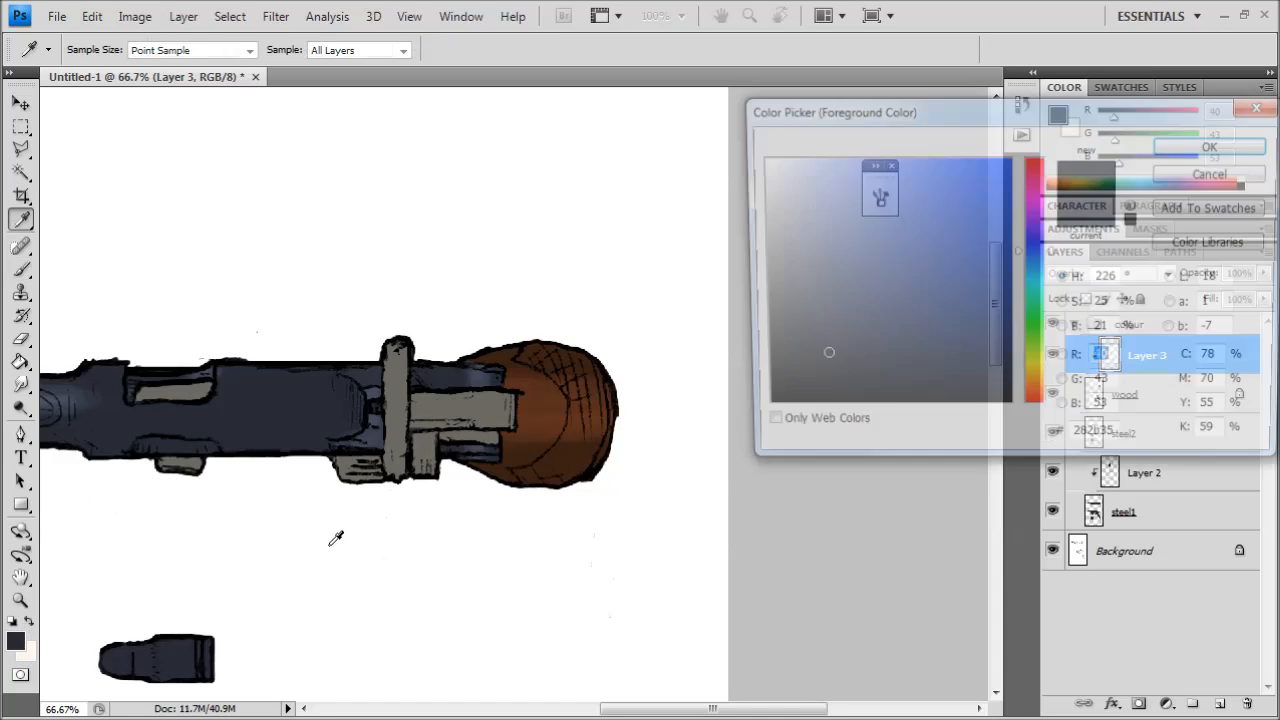
click(1211, 146)
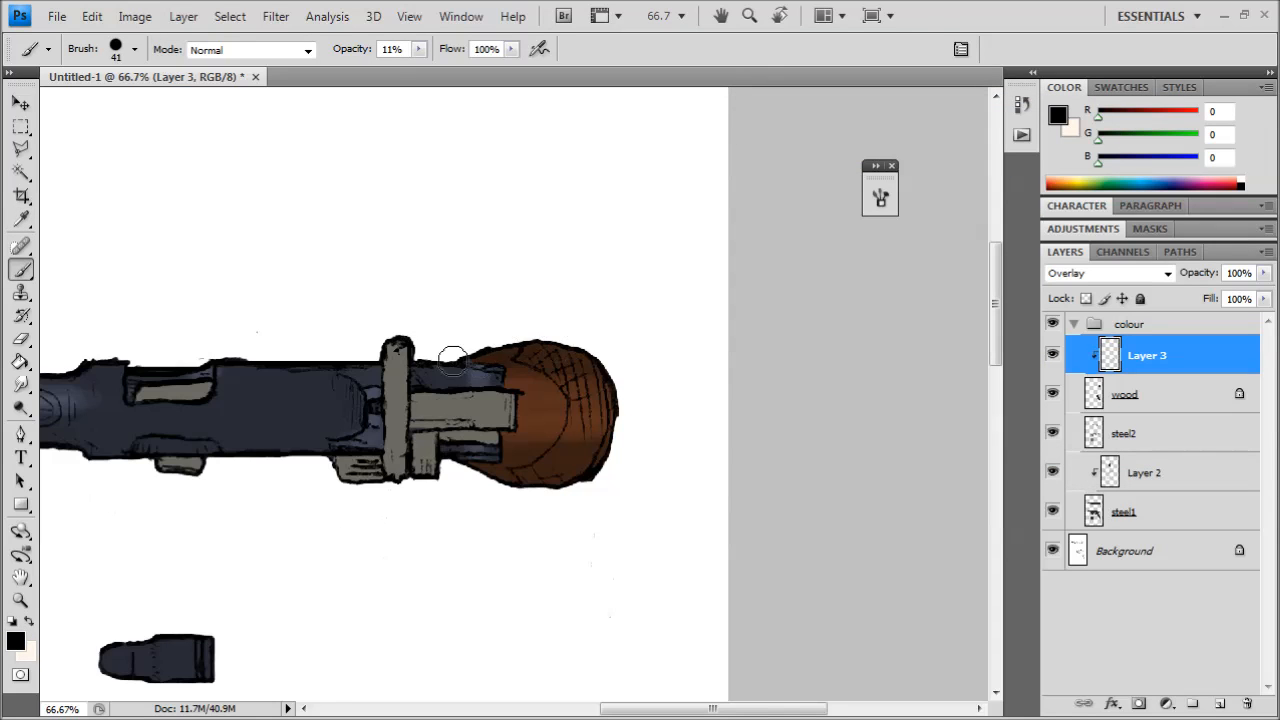
key(ctrl+minus)
key(ctrl+minus)
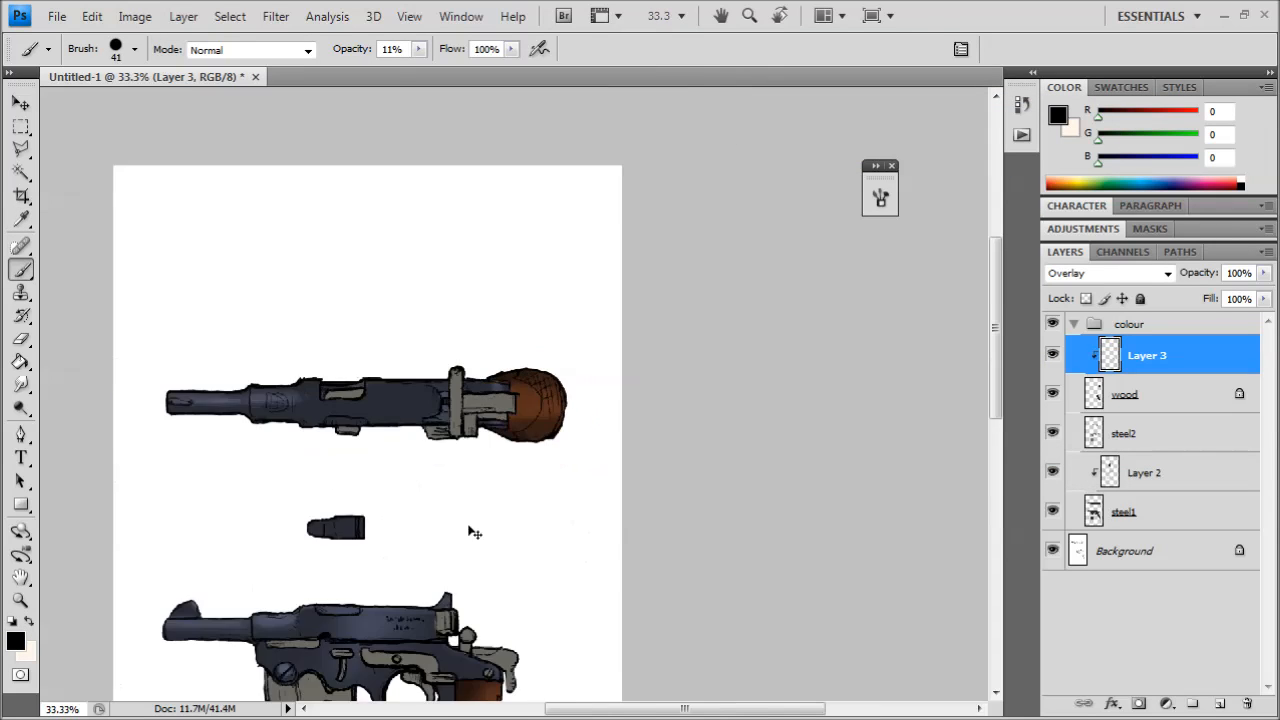
mouse_move(510, 477)
mouse_down()
mouse_move(489, 333)
mouse_move(580, 386)
mouse_move(522, 395)
mouse_up()
key(ctrl+plus)
key(ctrl+plus)
- Add a new layer above steel2 and make it a clipping mask
click(1122, 438)
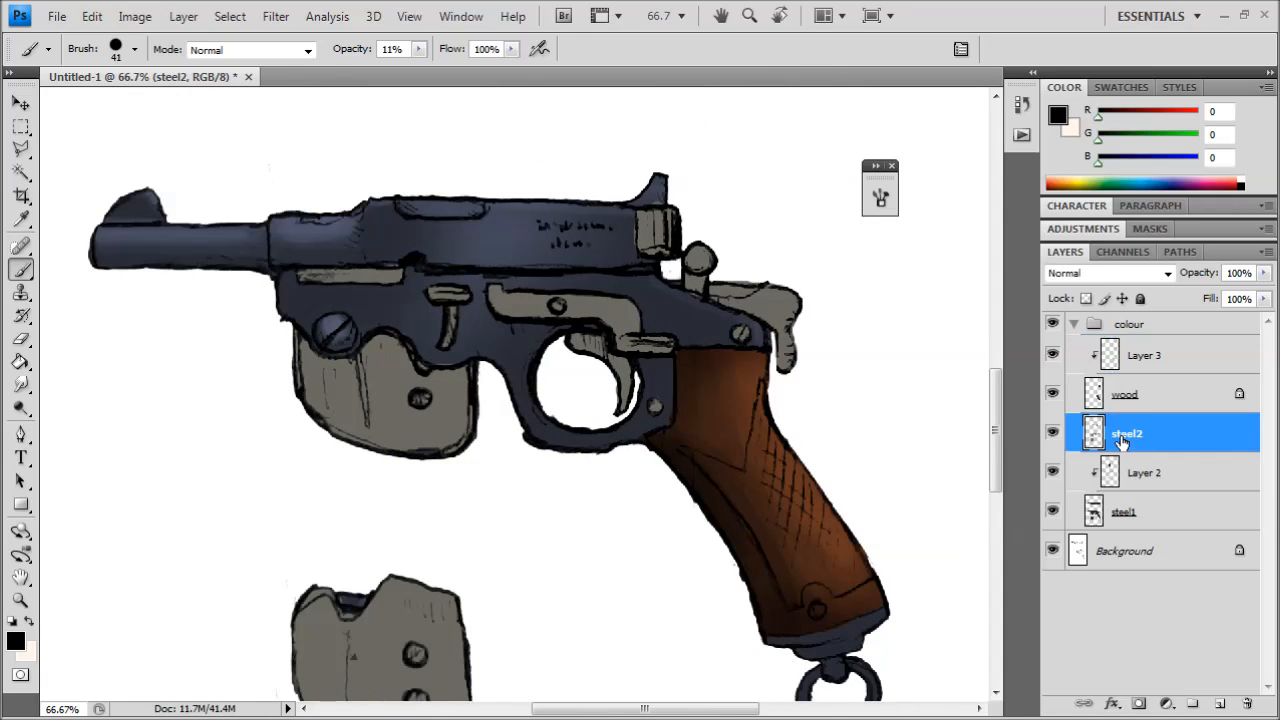
drag(481, 391, 513, 305)
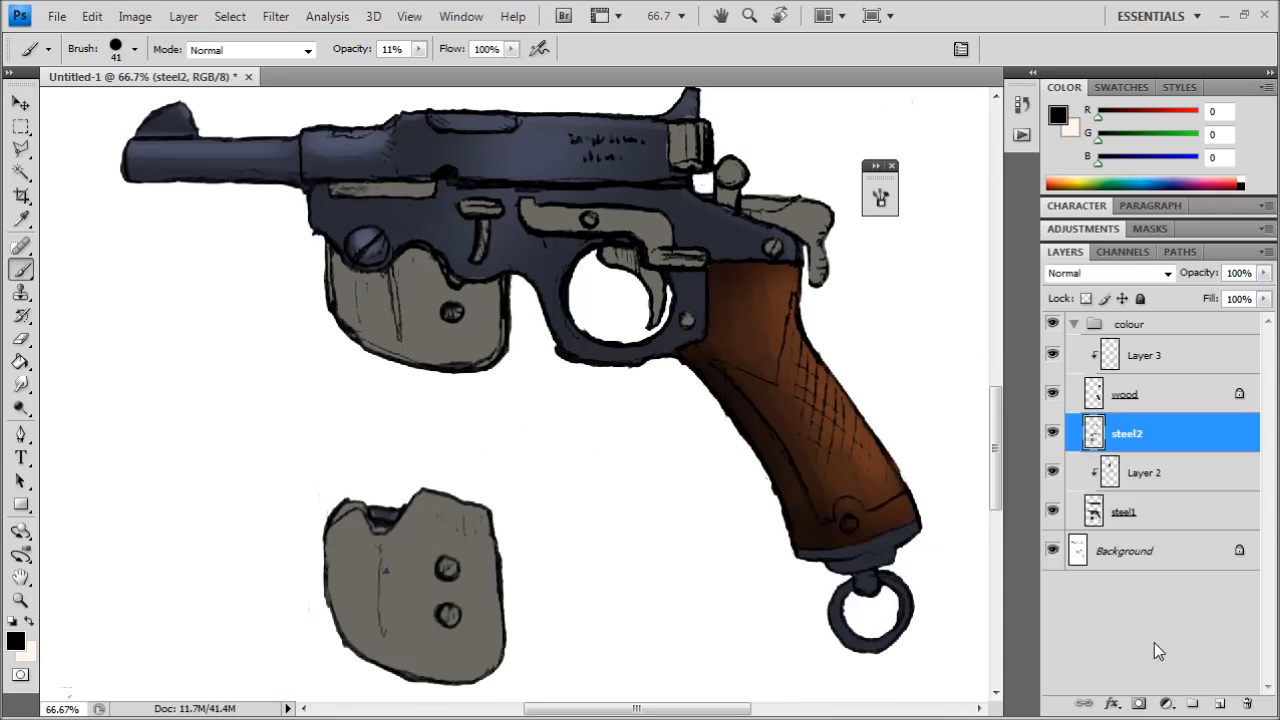
click(1223, 705)
right_click(1156, 437)
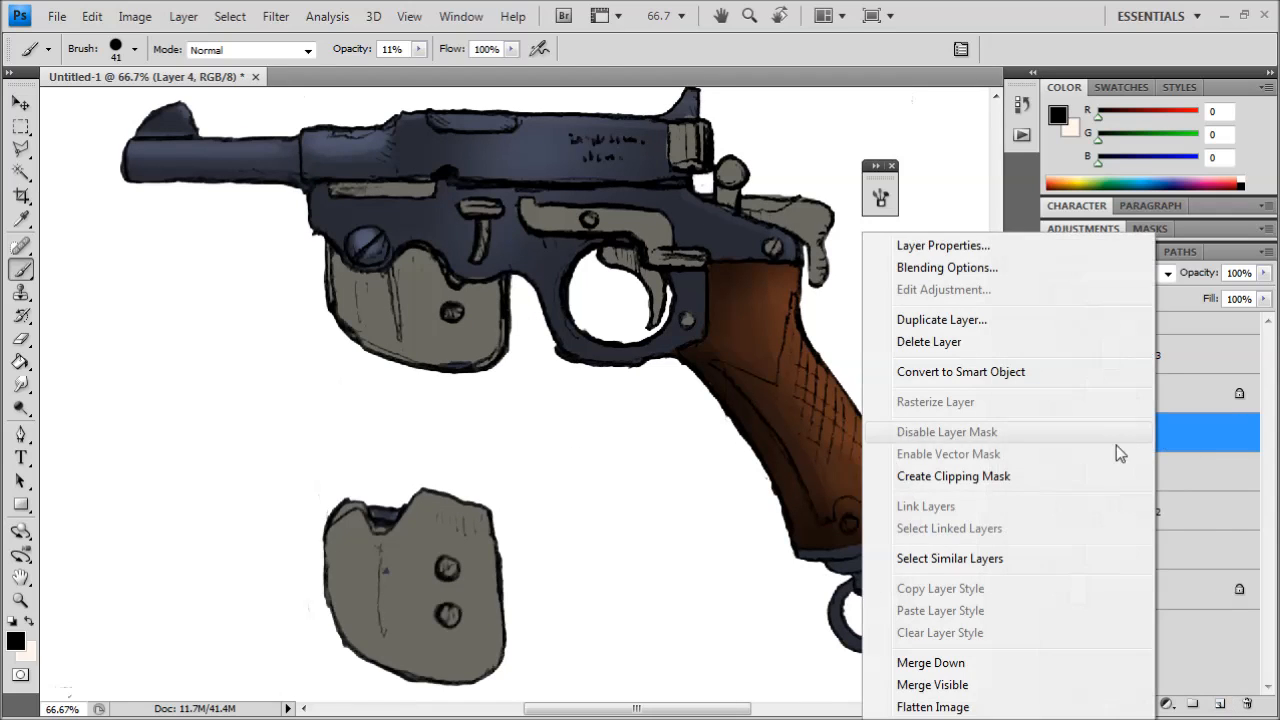
click(994, 476)
drag(635, 387, 699, 409)
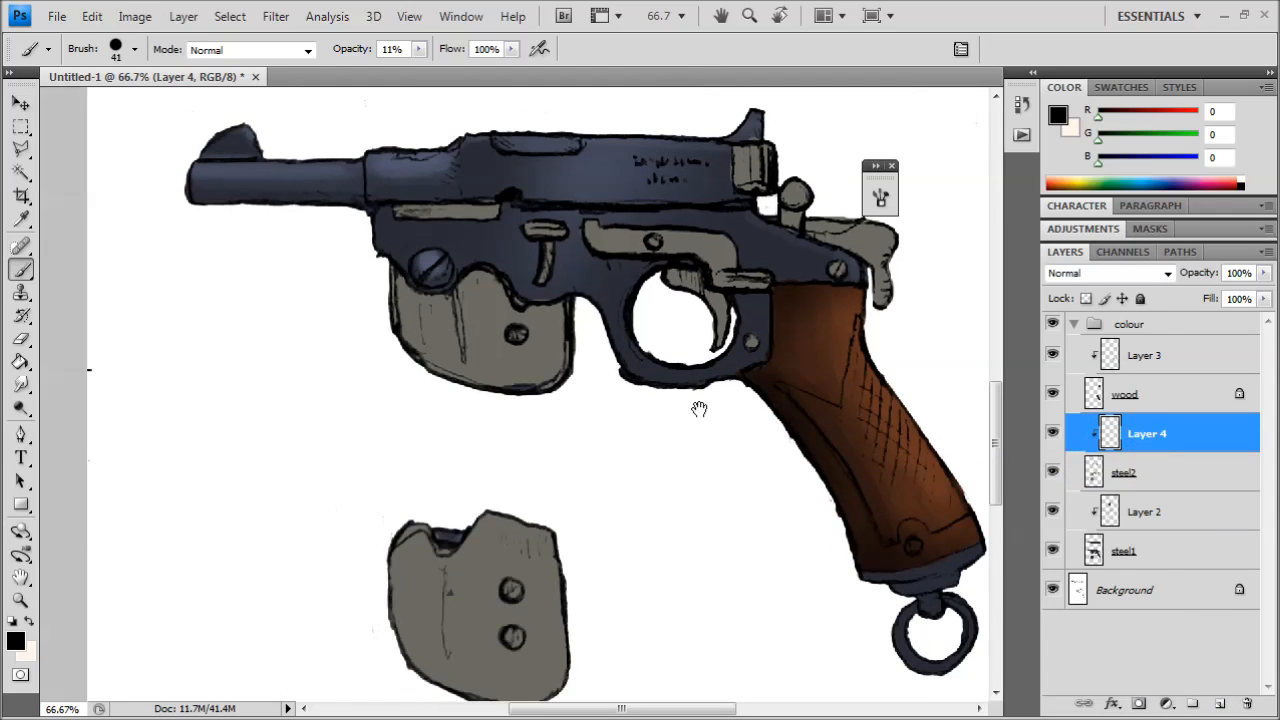
- Set Layer 4 to Overlay and paint pale cream highlights on the upper parts of the attached and detached magazines
click(28, 622)
click(1110, 273)
click(1100, 264)
mouse_move(470, 542)
mouse_down()
mouse_move(502, 555)
mouse_move(460, 541)
mouse_move(491, 563)
mouse_move(462, 528)
mouse_move(486, 525)
mouse_up()
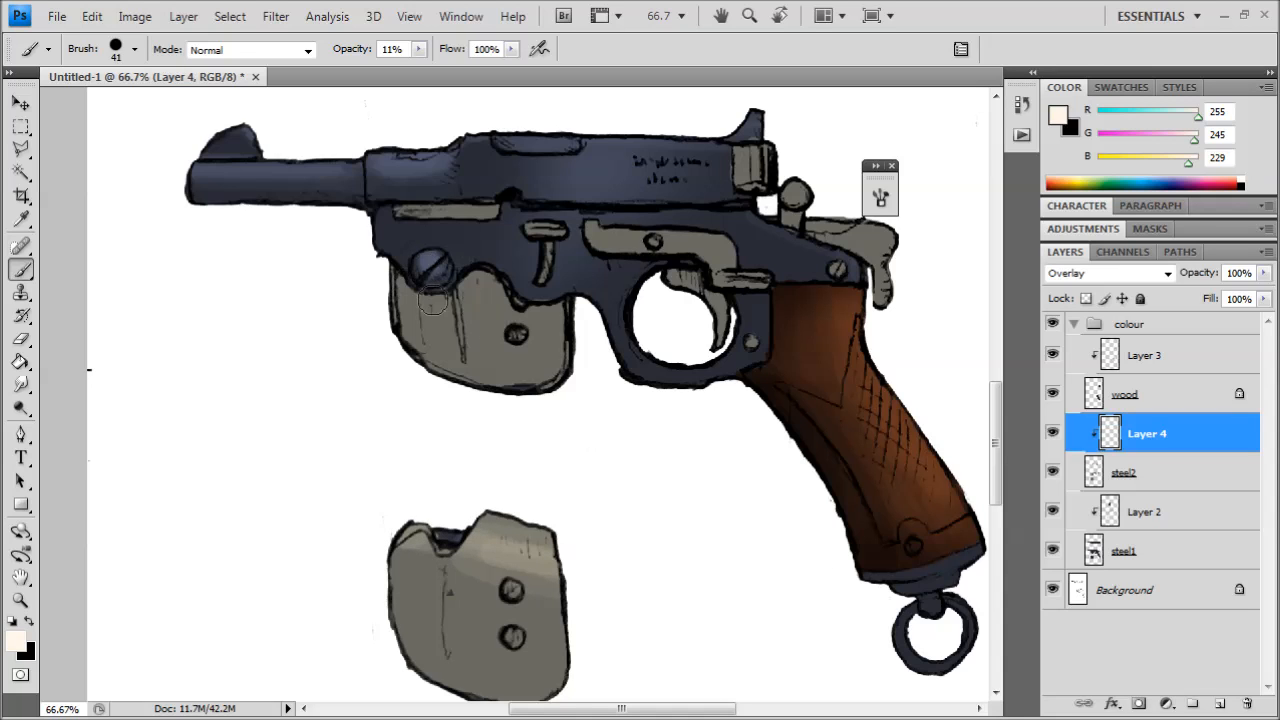
mouse_move(417, 346)
mouse_down()
mouse_move(357, 399)
mouse_move(386, 371)
mouse_move(356, 484)
mouse_up()
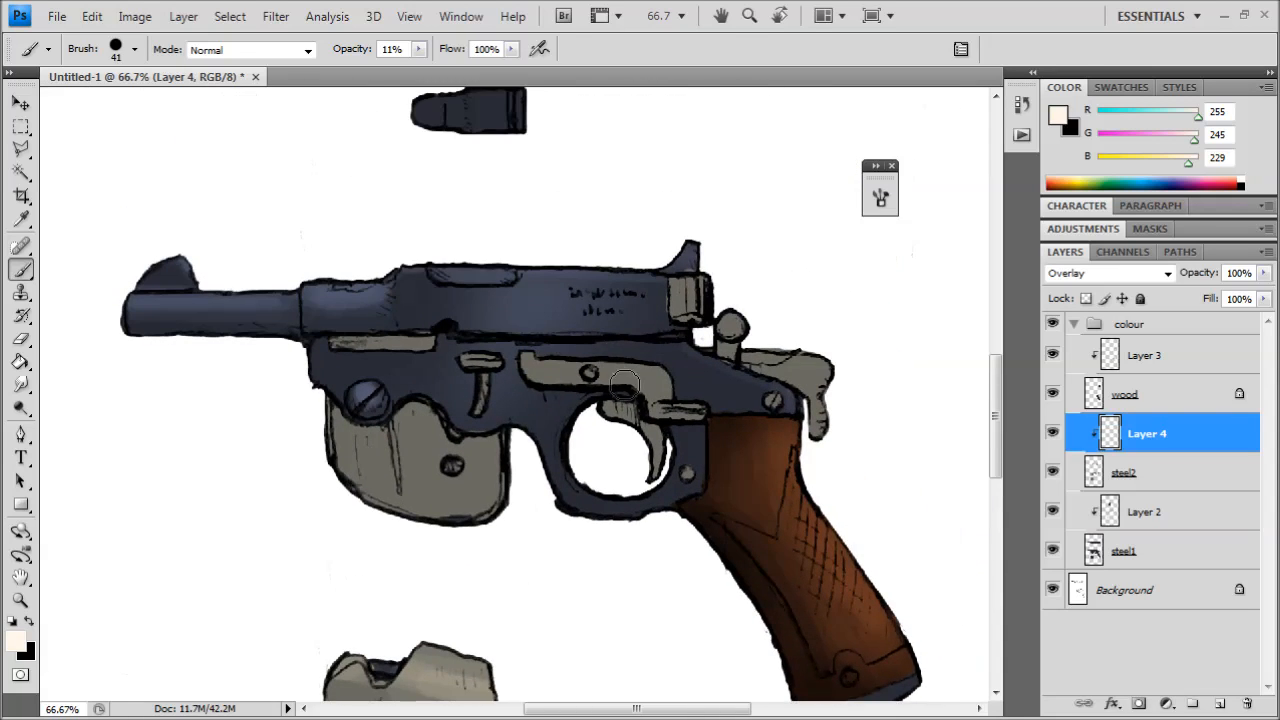
- Highlight the small lever above the side-view trigger guard in cream with a hard 9 px brush
click(135, 50)
click(147, 207)
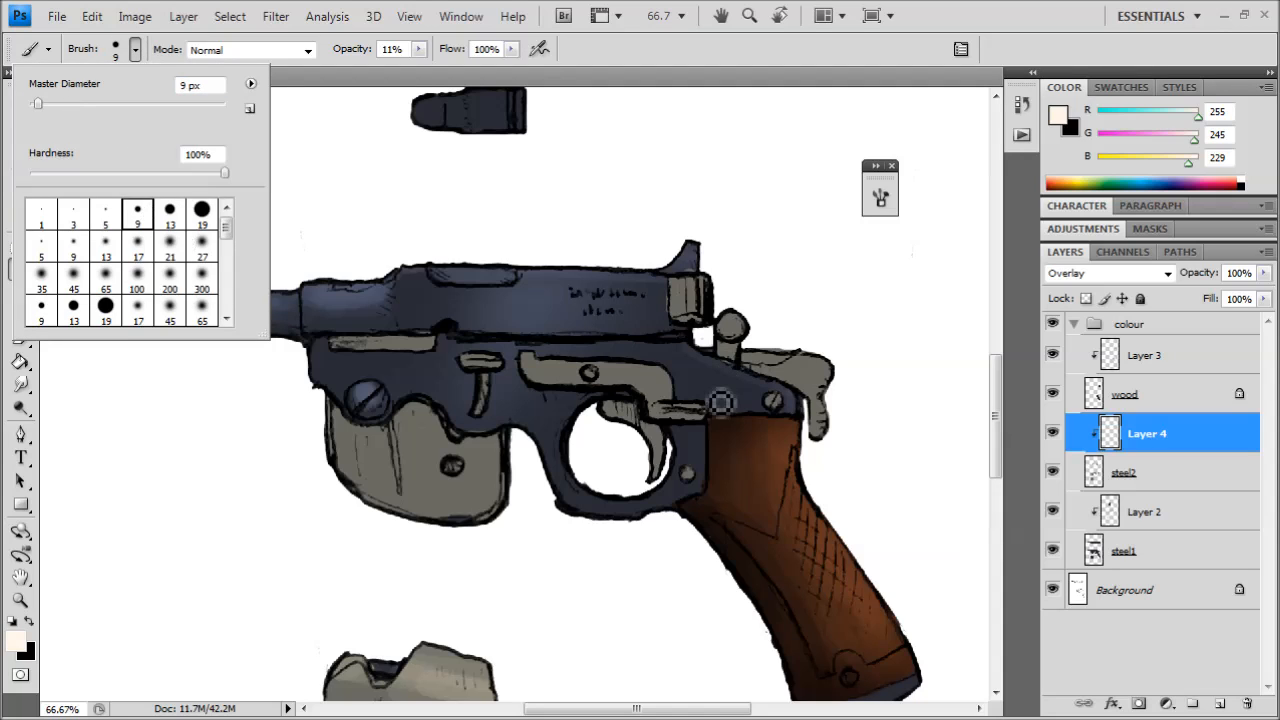
click(666, 417)
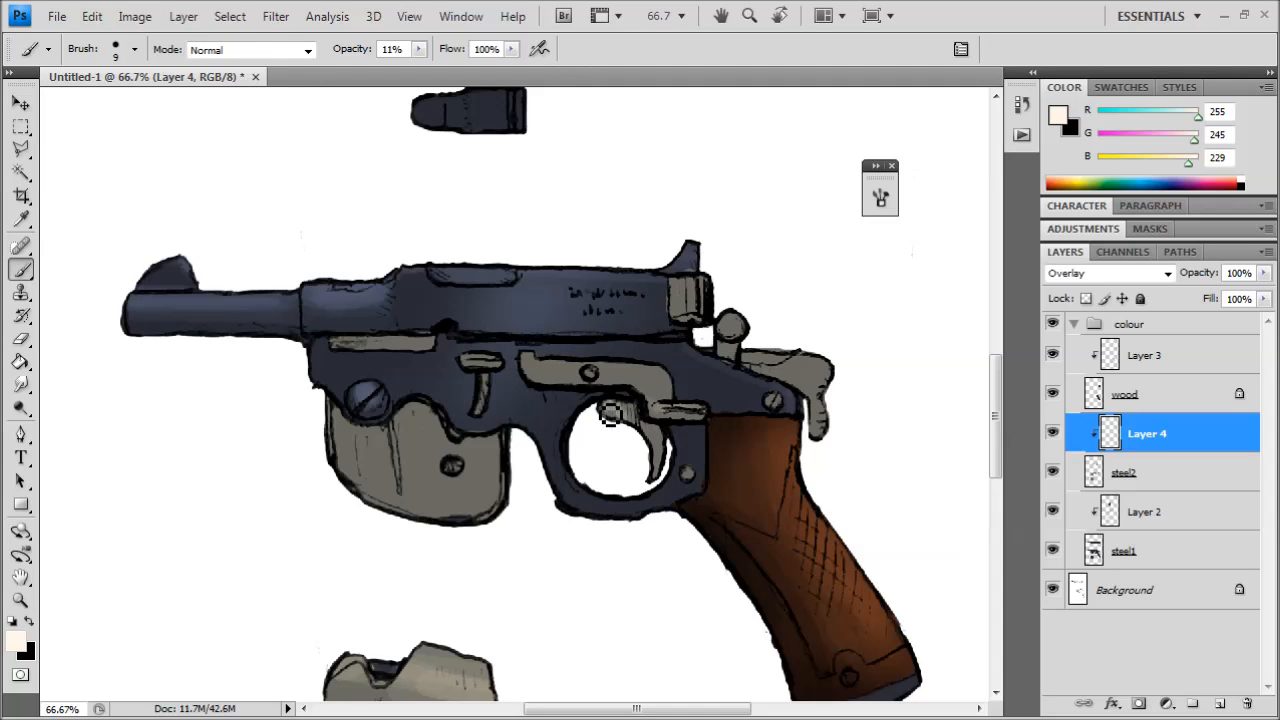
- Highlight the trigger, hammer and rear-sight block of the side view in cream with a hard 19 px brush
click(135, 50)
click(202, 212)
click(620, 425)
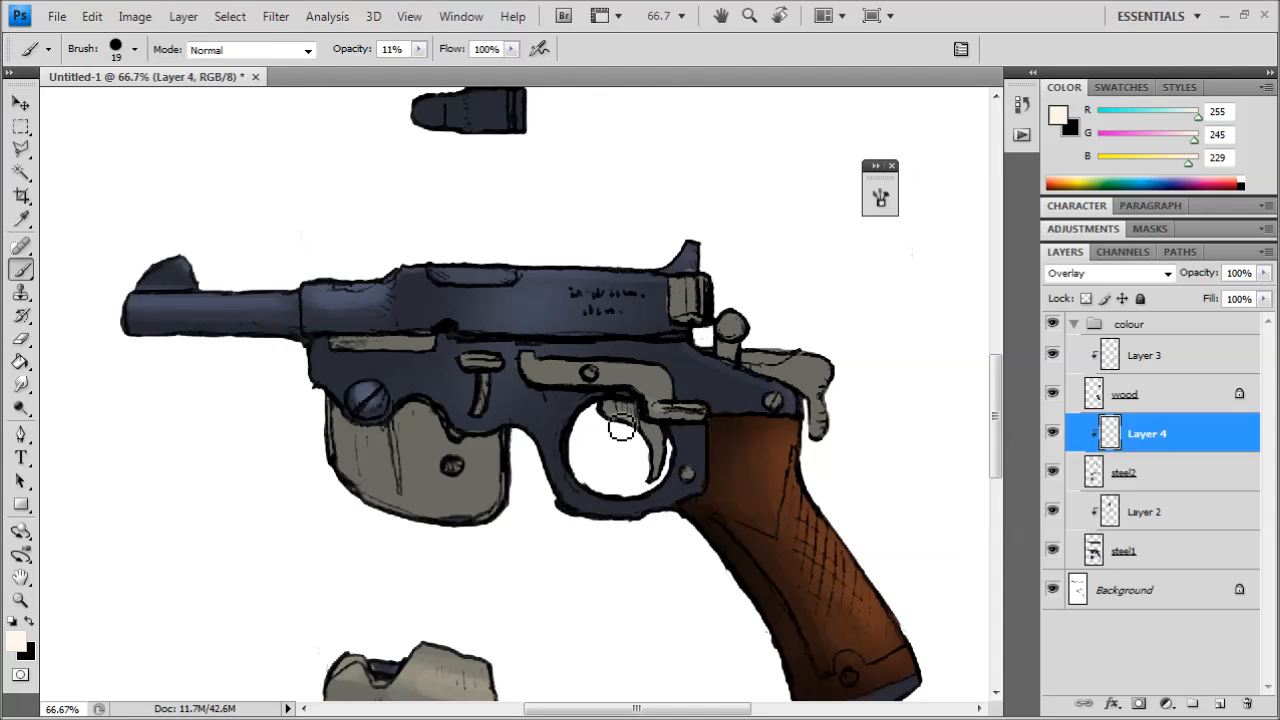
mouse_move(757, 364)
mouse_down()
mouse_move(745, 362)
mouse_move(796, 358)
mouse_up()
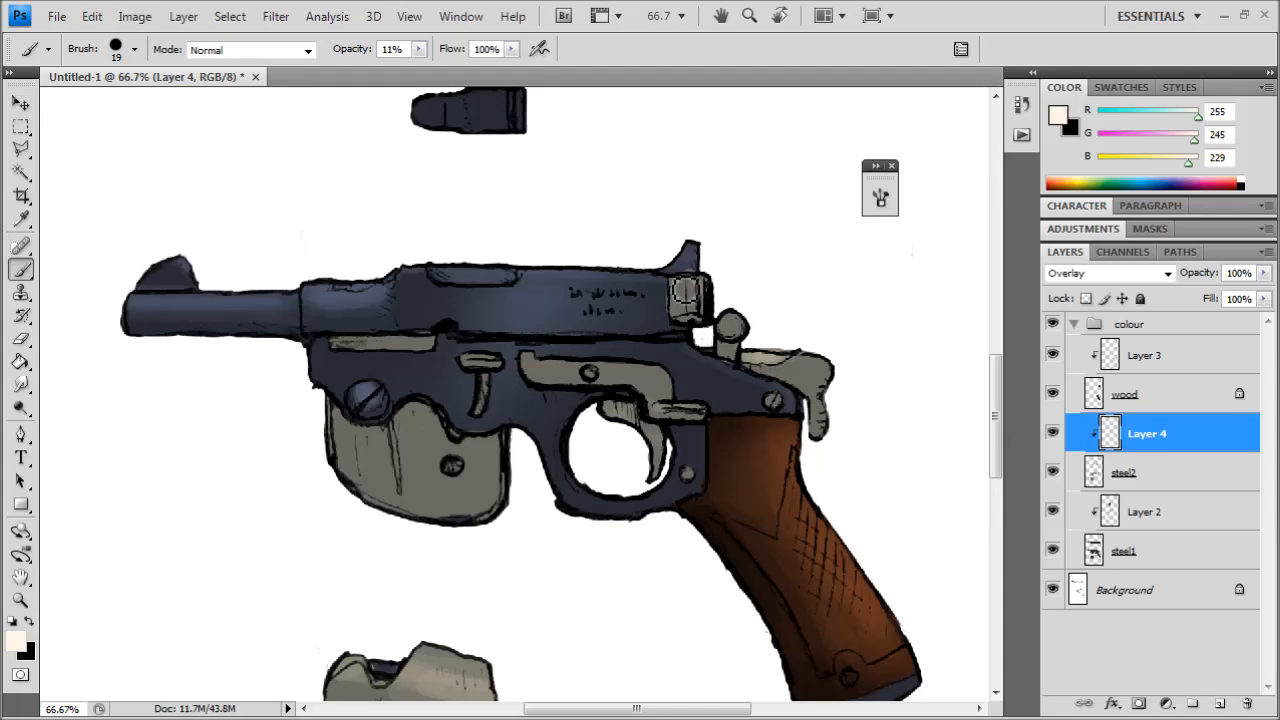
drag(694, 279, 693, 304)
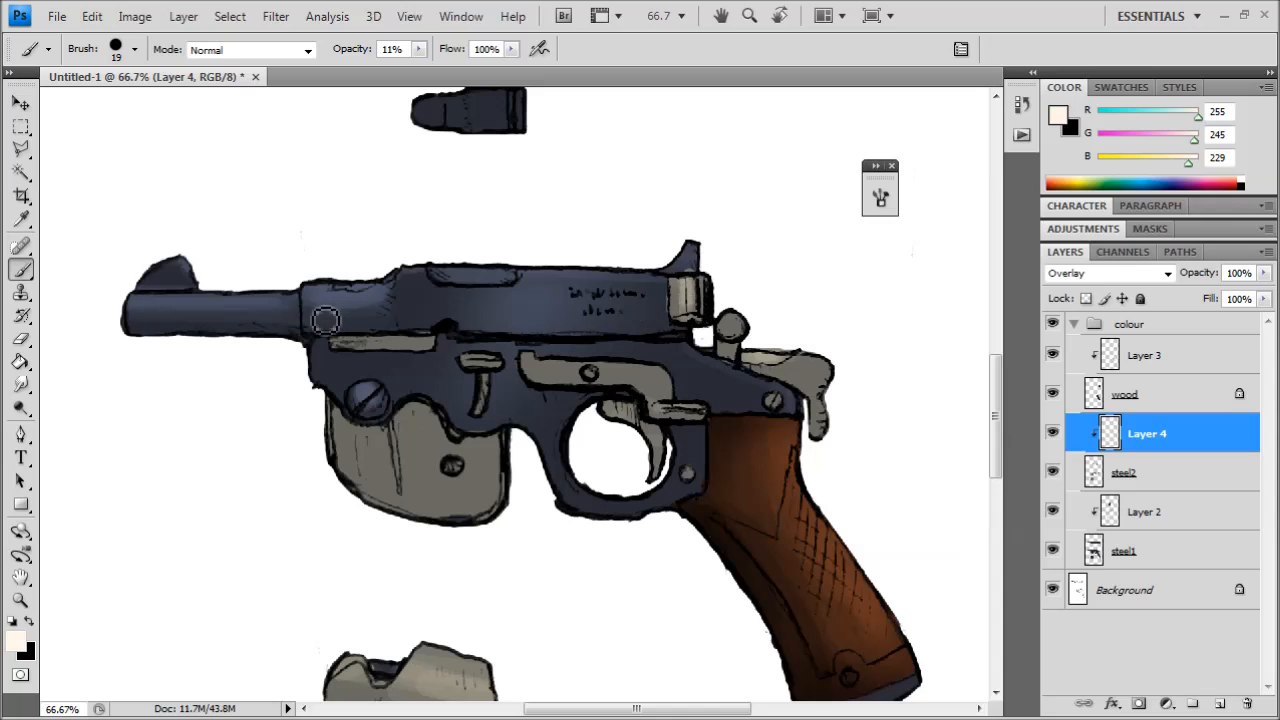
- Add further cream highlights to the detached magazine on Layer 4
scroll(417, 493, down, 3)
mouse_move(421, 511)
mouse_down()
mouse_move(494, 526)
mouse_move(490, 513)
mouse_up()
drag(441, 486, 489, 500)
- Paint cream highlights on the top view's warm grey parts: the ejection port piece, side lever and rear hammer parts
key(ctrl+minus)
mouse_move(620, 351)
mouse_down()
mouse_move(568, 499)
mouse_move(484, 517)
mouse_up()
mouse_move(457, 228)
mouse_down()
mouse_move(460, 346)
mouse_move(501, 525)
mouse_up()
key(ctrl+plus)
drag(549, 377, 567, 371)
drag(355, 369, 380, 377)
drag(333, 294, 402, 294)
mouse_move(687, 312)
mouse_down()
mouse_move(699, 346)
mouse_move(701, 307)
mouse_move(605, 339)
mouse_move(680, 330)
mouse_move(610, 301)
mouse_up()
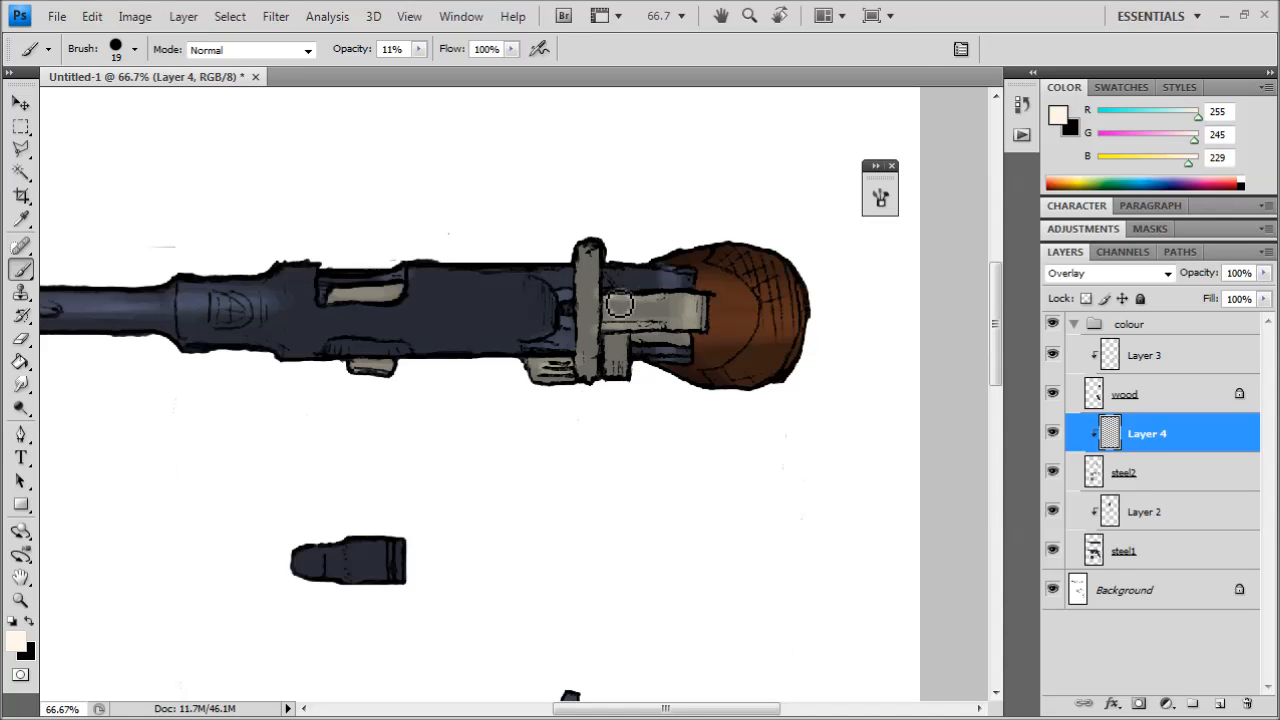
- Activate Layer 2, the shading layer clipped to steel1, for work on the top-view barrel
key(ctrl+minus)
key(ctrl+minus)
drag(451, 504, 603, 597)
key(ctrl+plus)
key(ctrl+plus)
key(ctrl+plus)
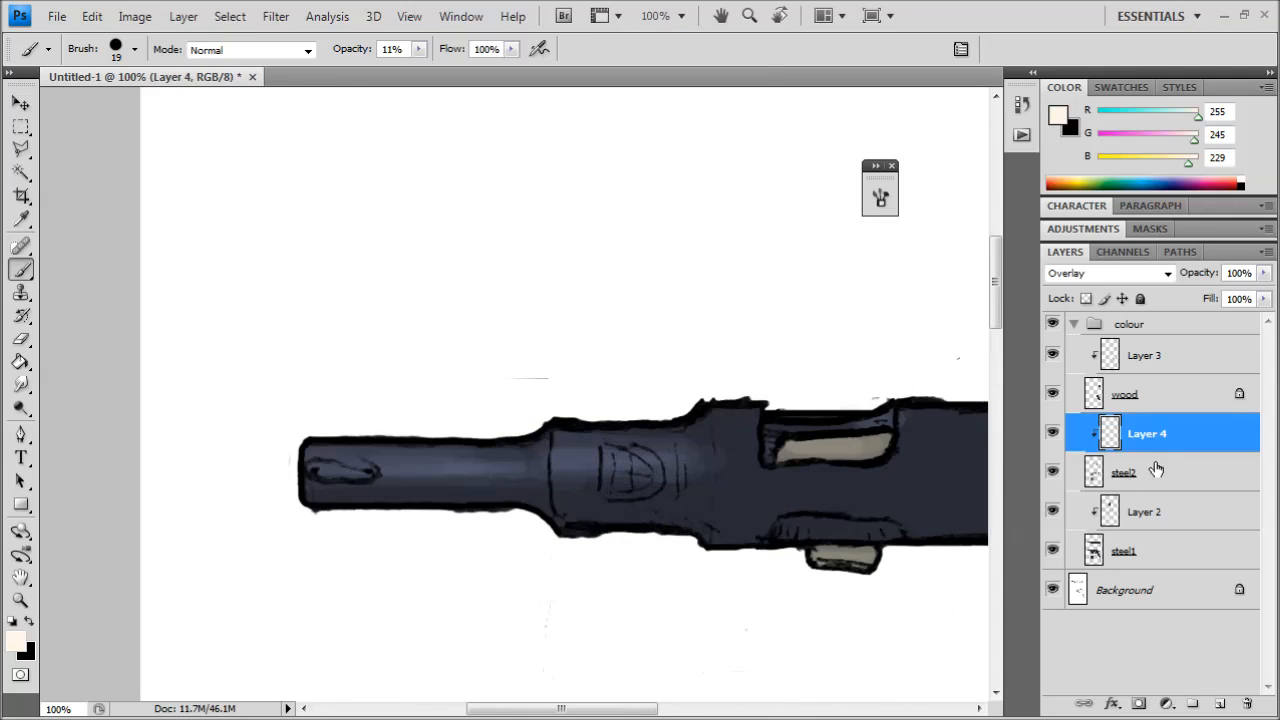
click(1169, 486)
click(1141, 517)
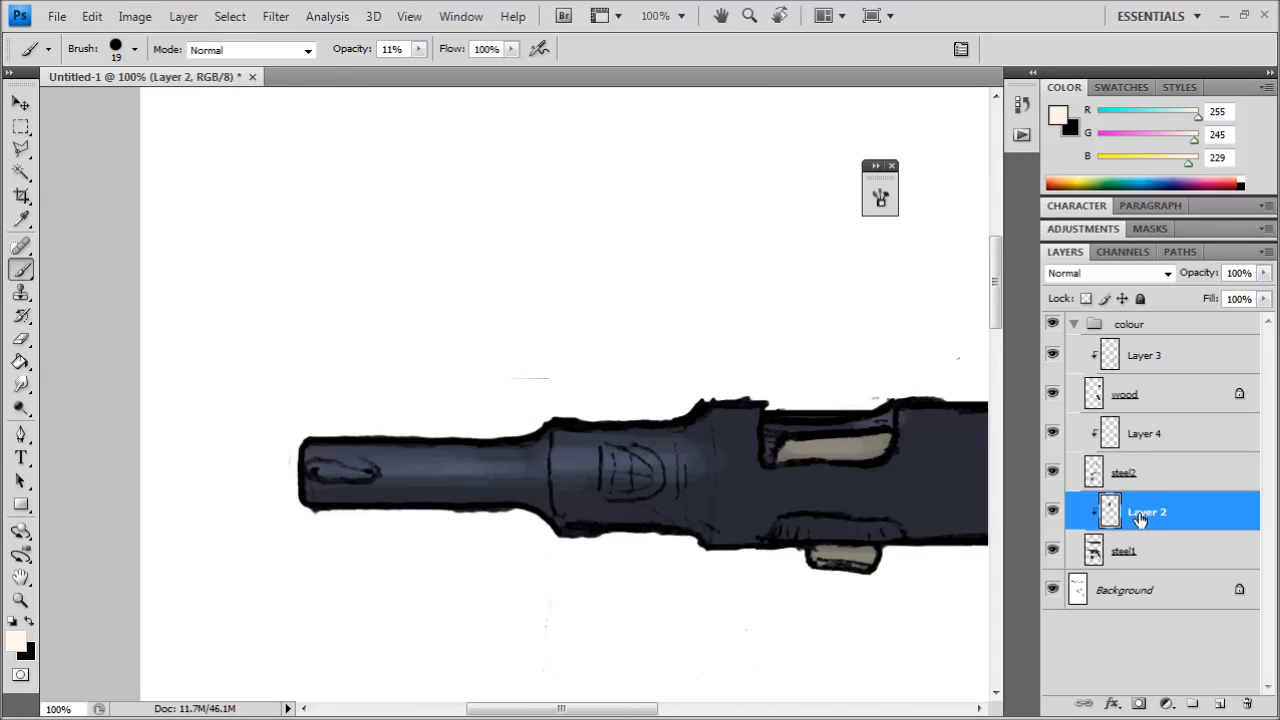
drag(653, 458, 683, 445)
key(ctrl+plus)
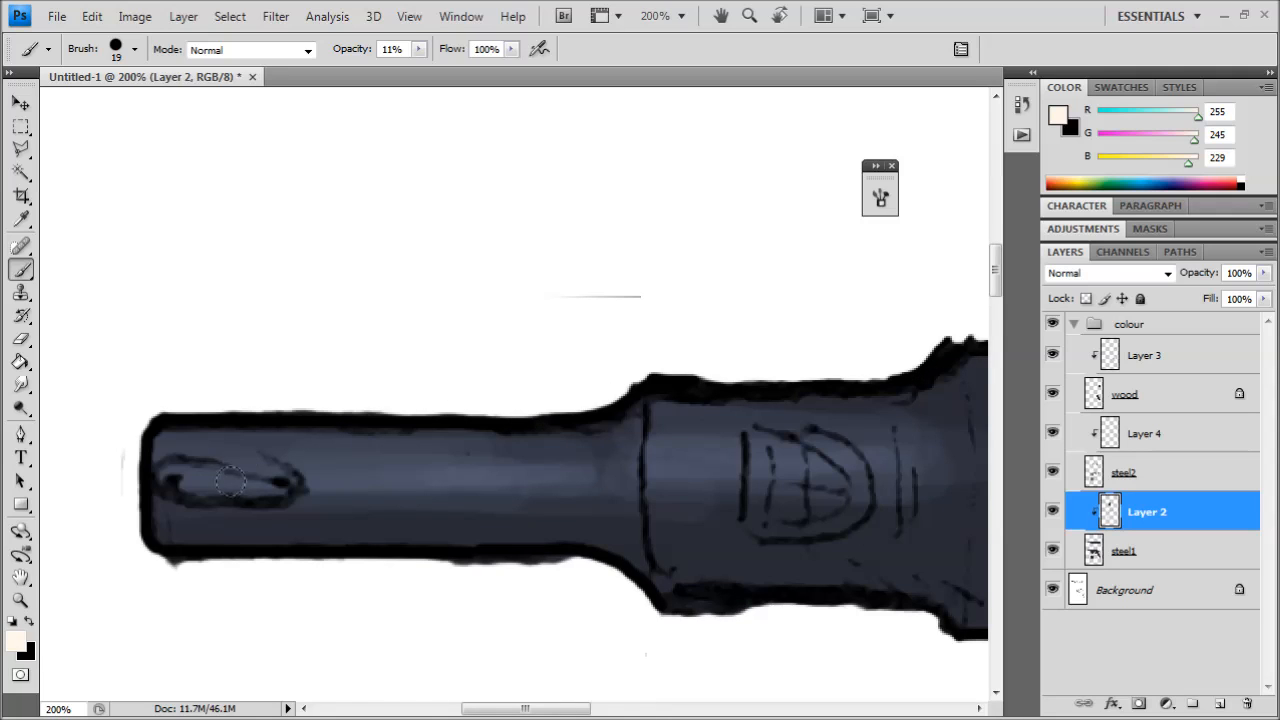
- Examine the colouring and shading across the top view, bullet, side view and detached magazine
key(ctrl+minus)
key(ctrl+minus)
key(ctrl+minus)
key(ctrl+minus)
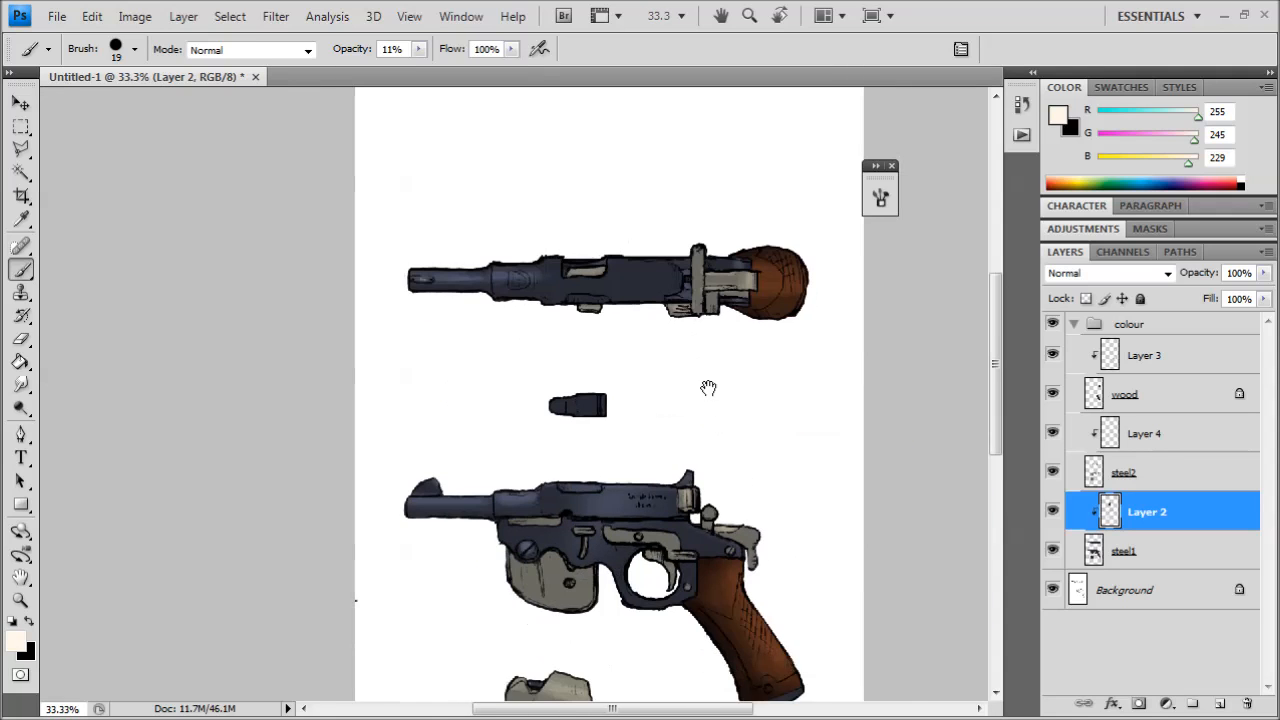
drag(419, 423, 406, 374)
drag(521, 374, 449, 297)
key(ctrl+plus)
key(ctrl+plus)
drag(430, 343, 446, 370)
mouse_move(421, 449)
mouse_down()
mouse_move(467, 318)
mouse_move(505, 383)
mouse_move(547, 396)
mouse_move(477, 391)
mouse_up()
key(ctrl+minus)
key(ctrl+minus)
key(ctrl+minus)
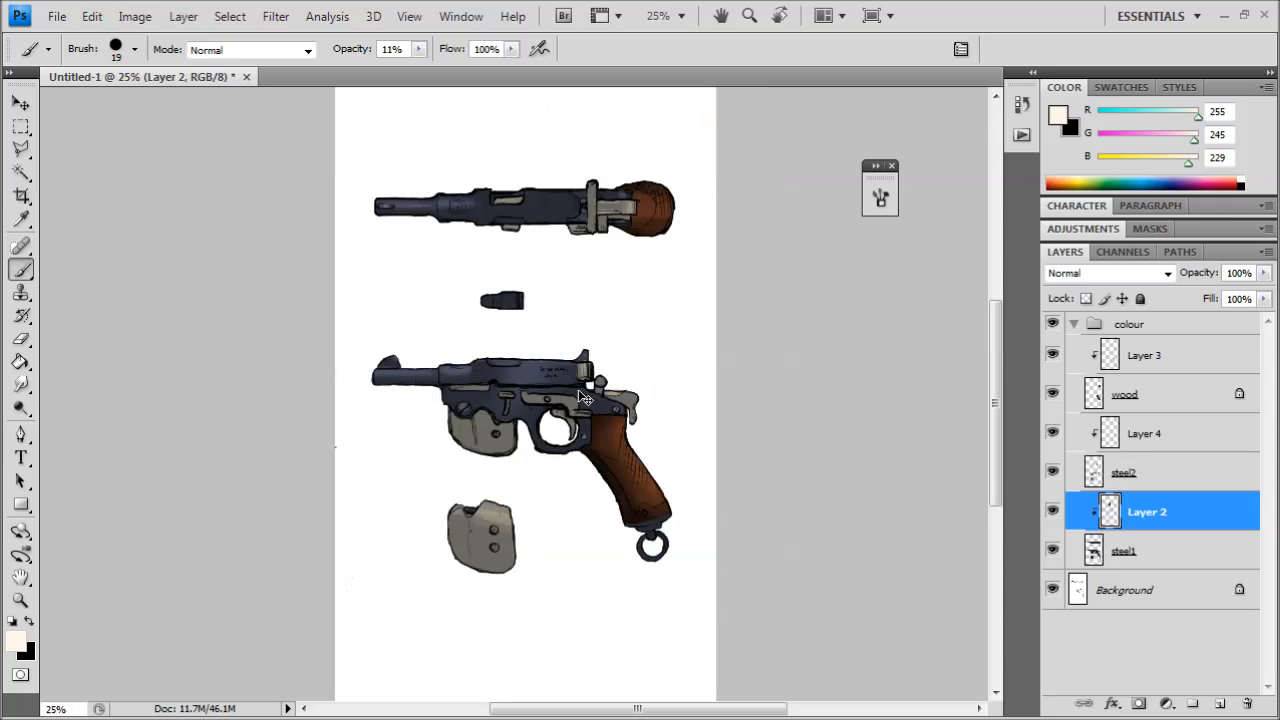
- Examine the side view's warm grey parts up close on the steel2 layer, including the small lever and magazine edges
key(ctrl+plus)
key(ctrl+plus)
key(ctrl+plus)
drag(544, 401, 531, 357)
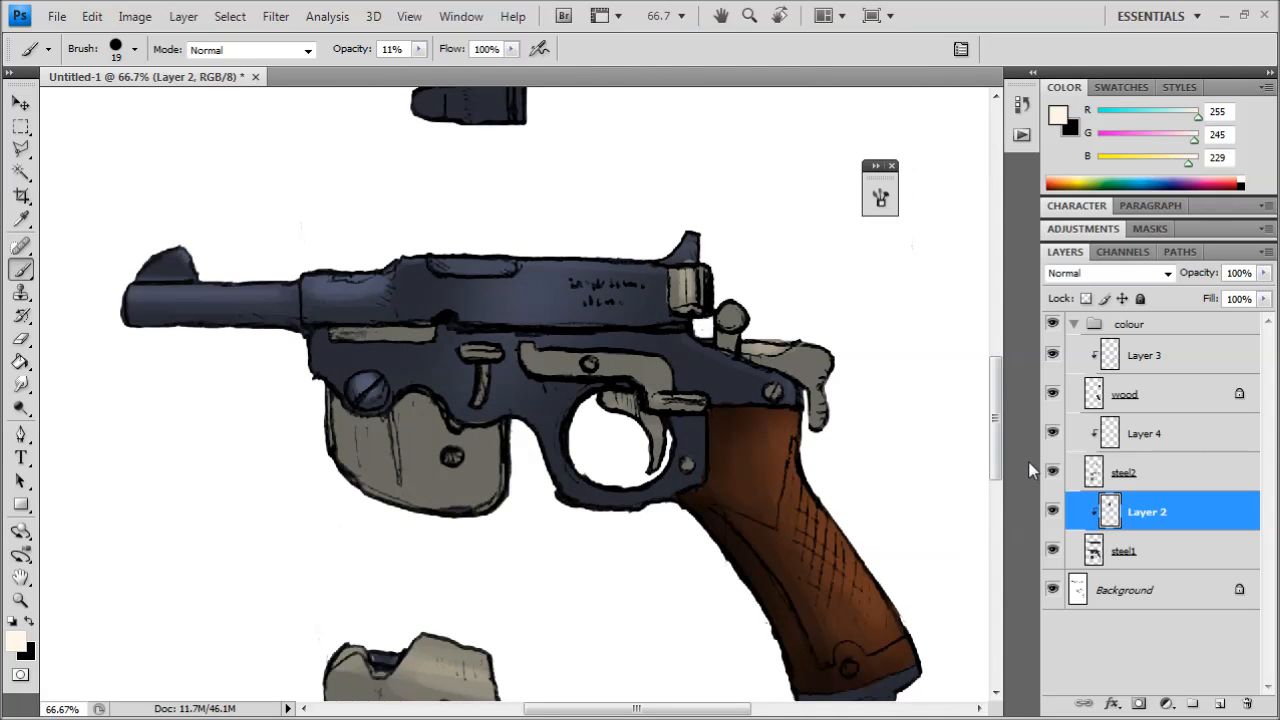
key(ctrl+plus)
key(ctrl+plus)
click(1090, 472)
key(ctrl+plus)
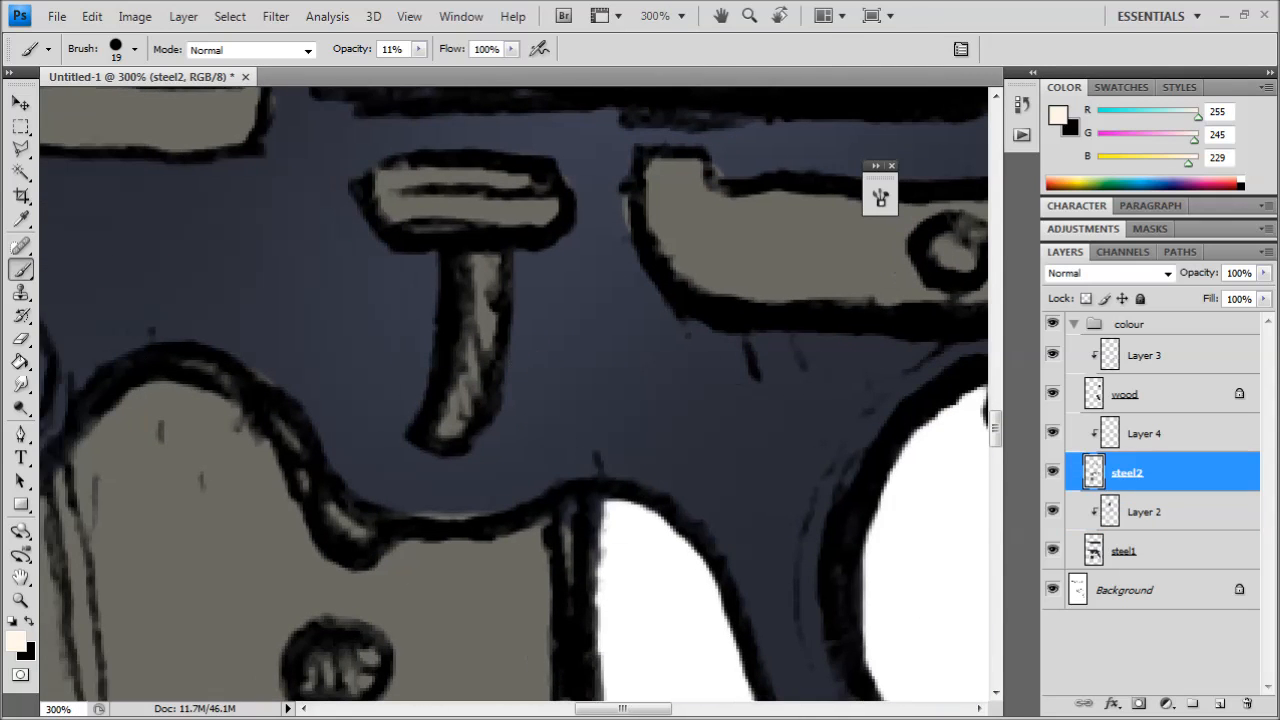
key(e)
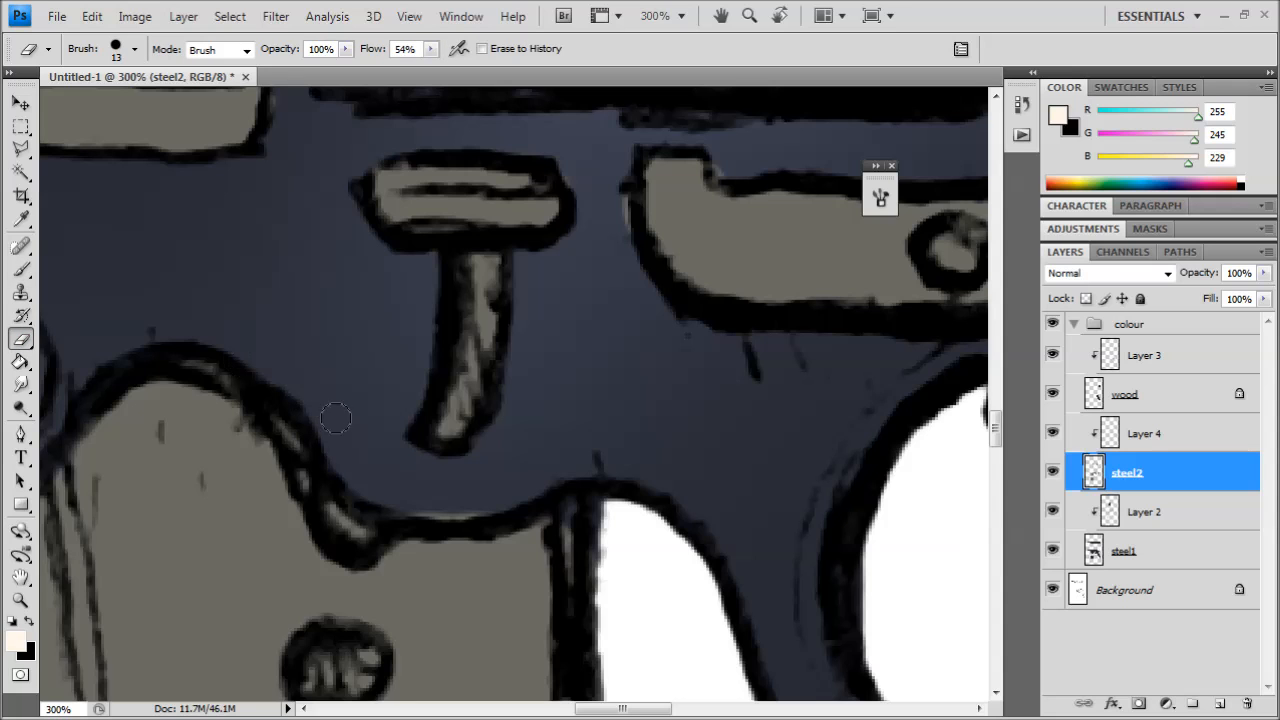
key(ctrl+minus)
key(ctrl+minus)
key(ctrl+minus)
key(ctrl+minus)
key(ctrl+minus)
key(ctrl+minus)
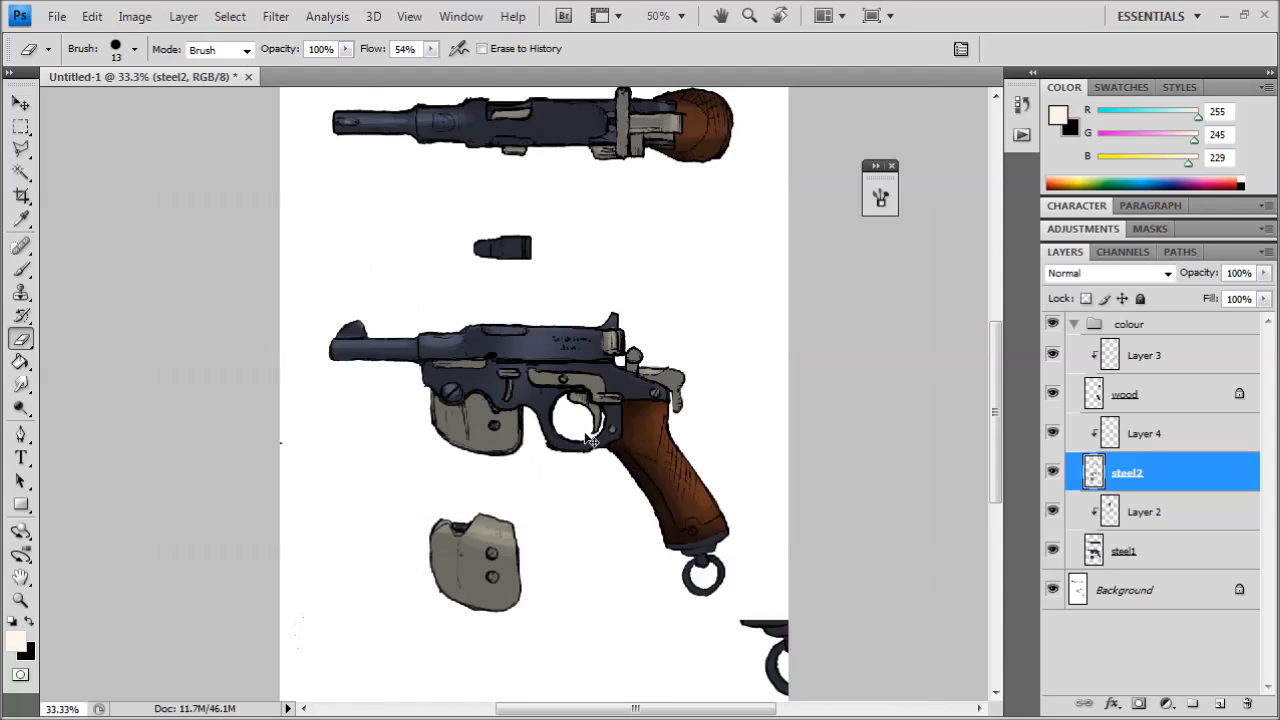
mouse_move(603, 430)
mouse_down()
mouse_move(577, 517)
mouse_move(577, 441)
mouse_move(567, 669)
mouse_move(520, 447)
mouse_move(470, 401)
mouse_move(560, 393)
mouse_up()
key(ctrl+plus)
key(ctrl+plus)
- Add a new layer in the wood layer's clipping group and place it above Layer 3
click(1167, 401)
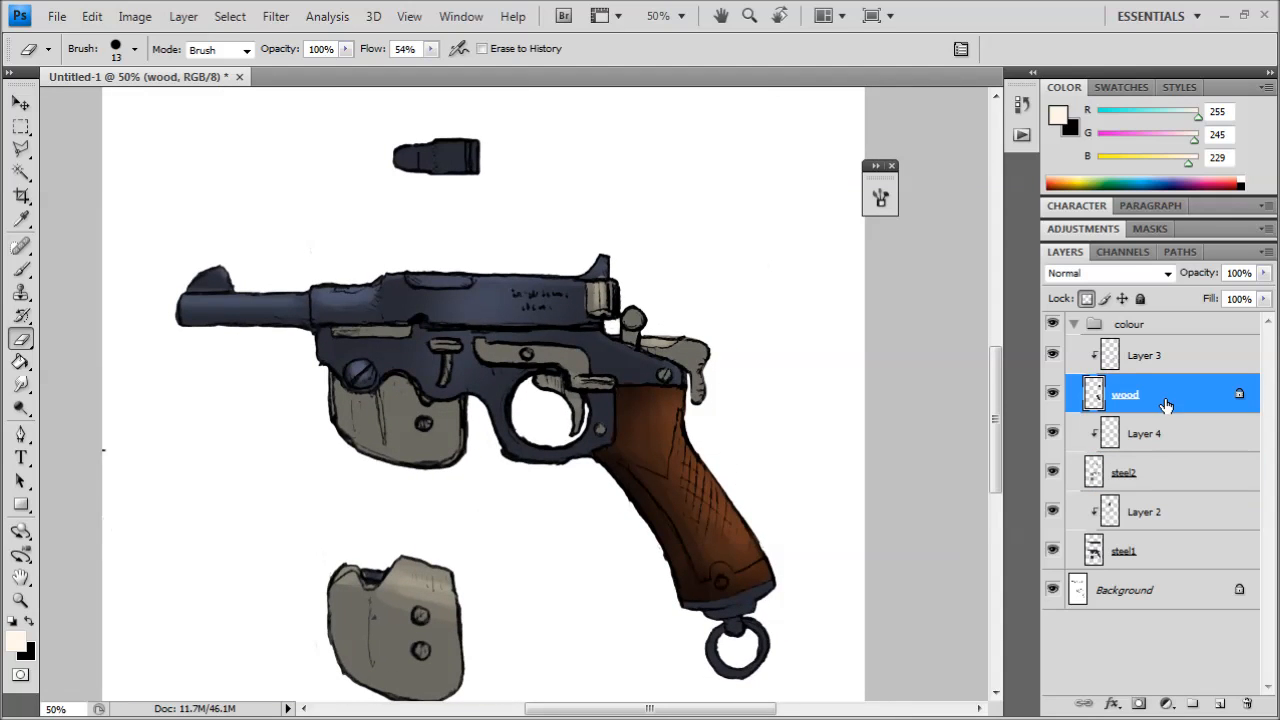
click(1212, 703)
drag(1158, 397, 1165, 355)
- Paint a first cream highlight streak down the side view's wooden grip with a hard 19 px brush at 9% opacity
key(ctrl+plus)
key(ctrl+plus)
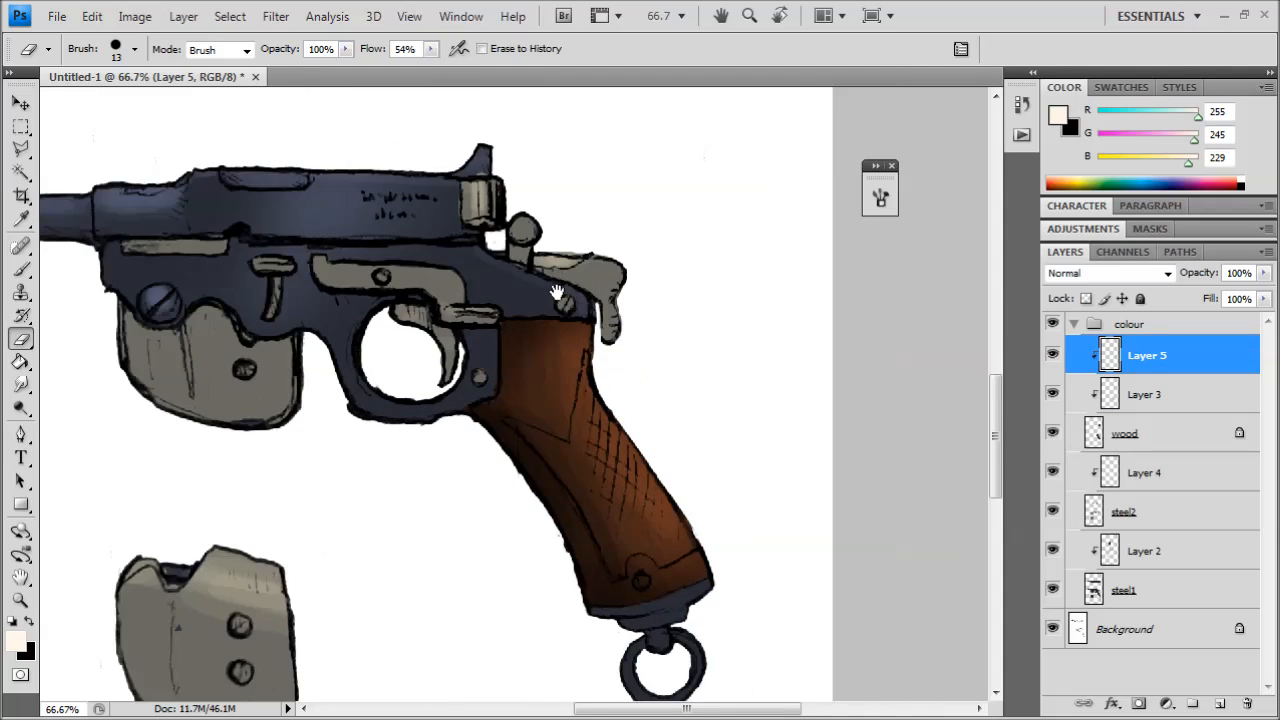
key(b)
click(135, 49)
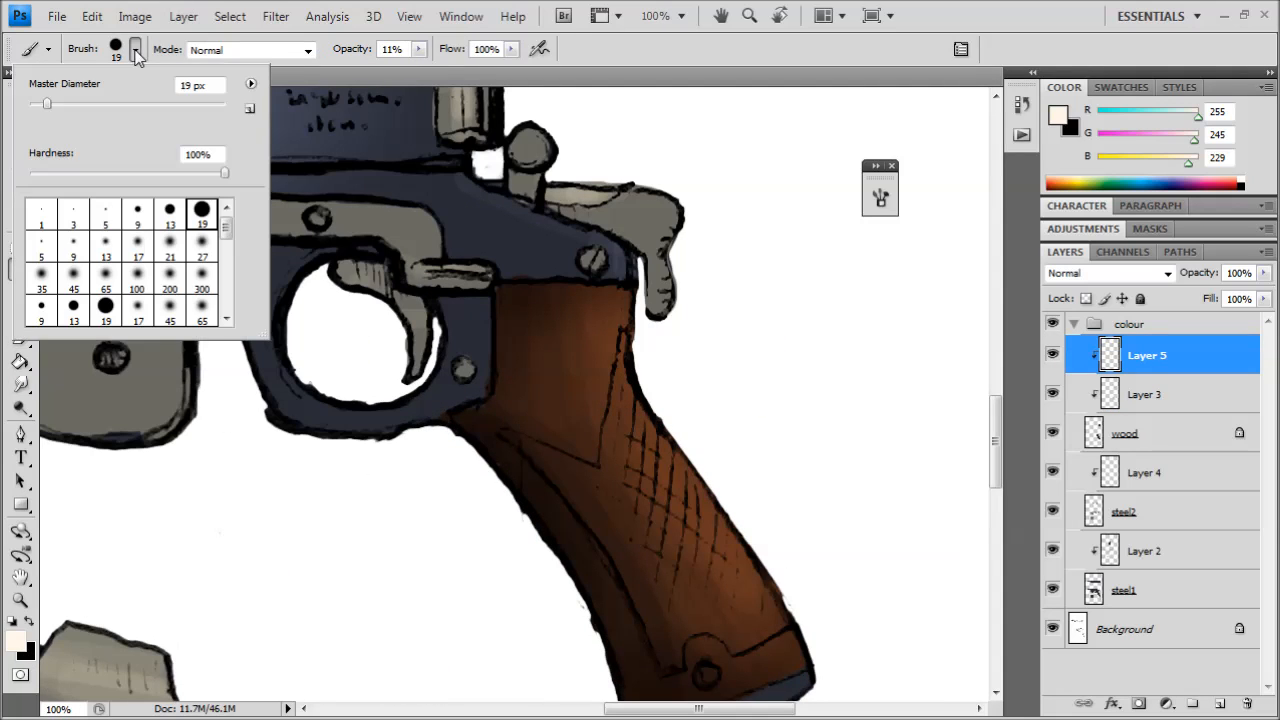
click(140, 212)
click(204, 211)
click(419, 49)
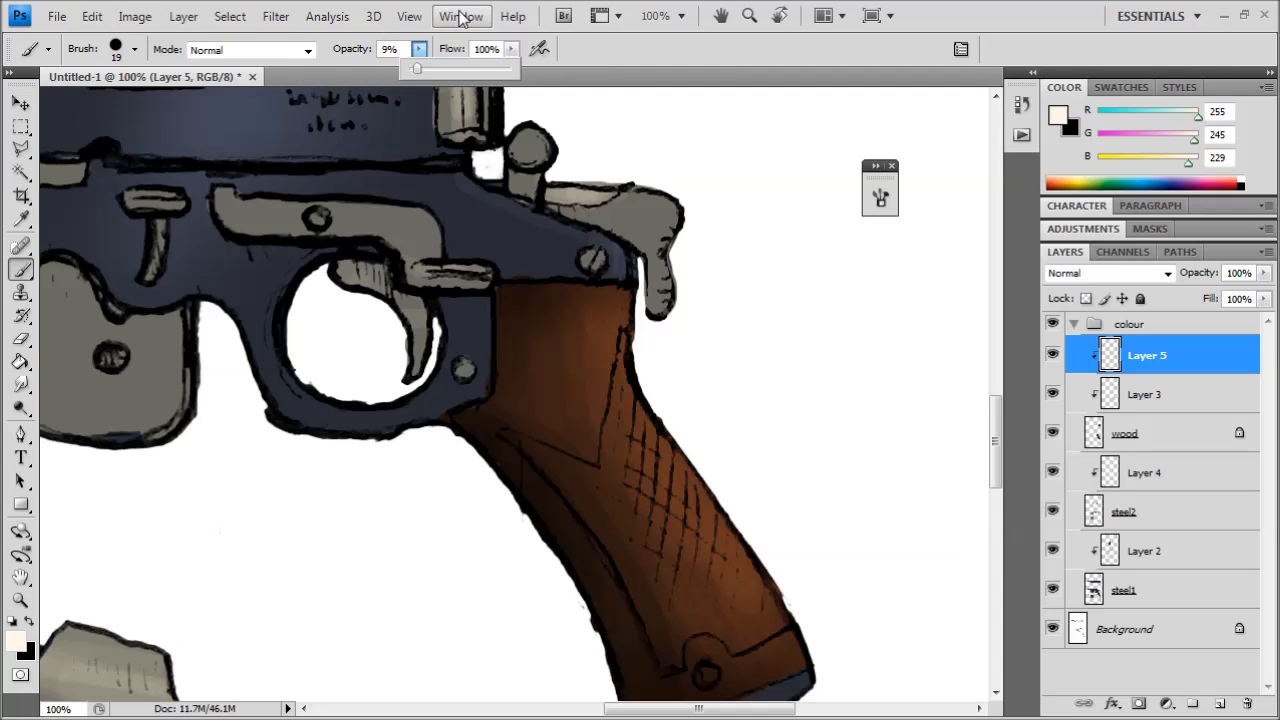
drag(597, 293, 599, 337)
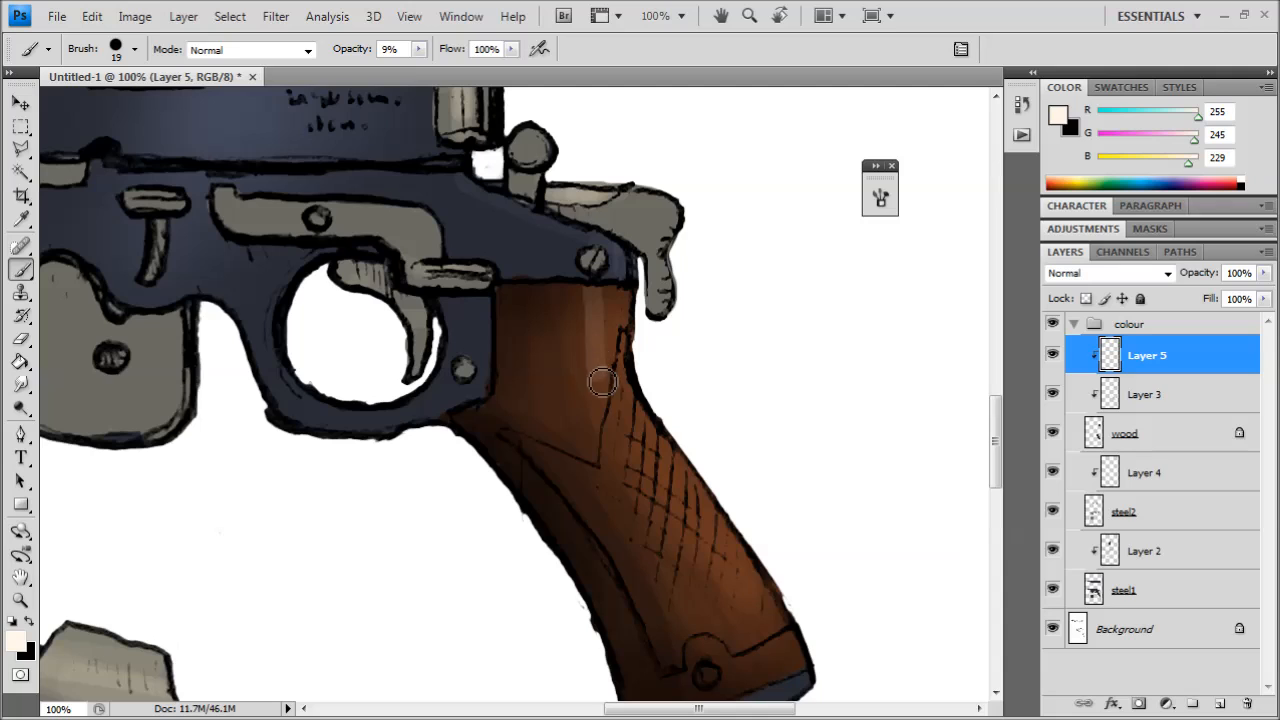
mouse_move(624, 432)
mouse_down()
mouse_move(735, 599)
mouse_move(776, 692)
mouse_up()
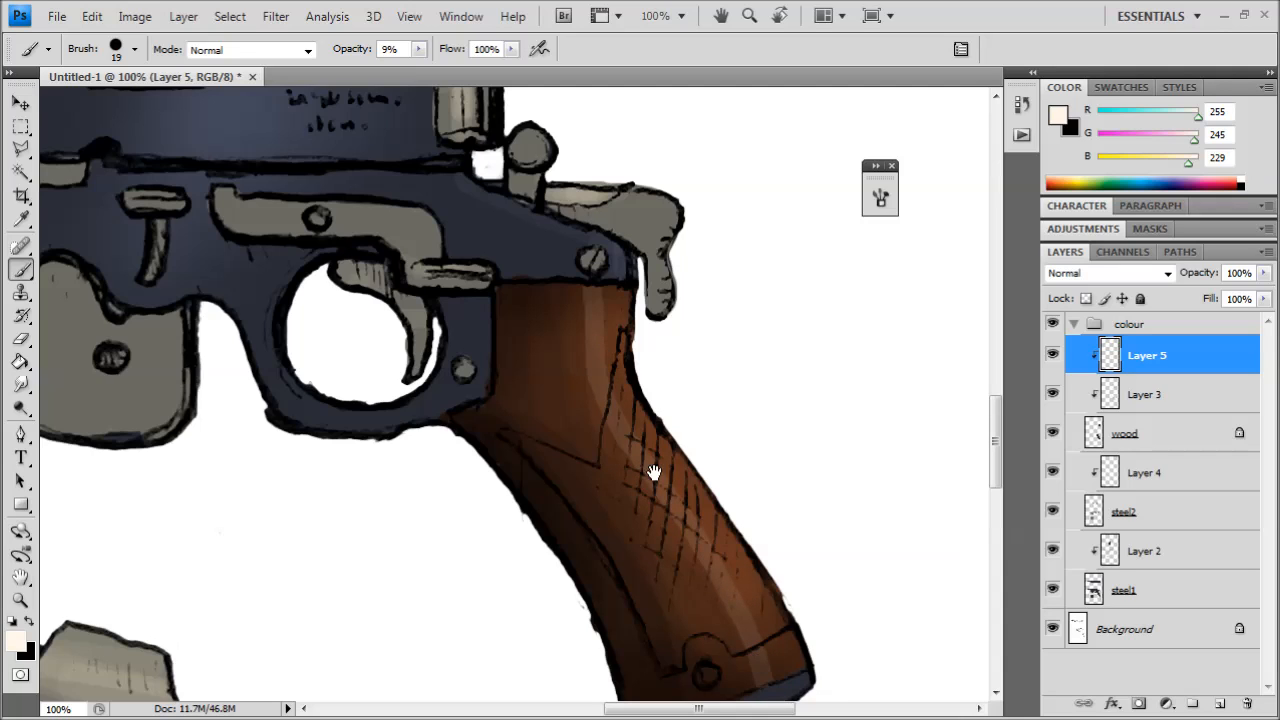
- Build up the grip's long cream highlight with repeated strokes from its upper end through the checkering to the base
scroll(615, 360, down, 1)
mouse_move(603, 263)
mouse_down()
mouse_move(606, 381)
mouse_move(744, 621)
mouse_up()
drag(619, 399, 766, 672)
drag(677, 539, 663, 515)
mouse_move(596, 362)
mouse_down()
mouse_move(705, 500)
mouse_move(786, 648)
mouse_up()
drag(642, 438, 765, 620)
drag(641, 418, 768, 666)
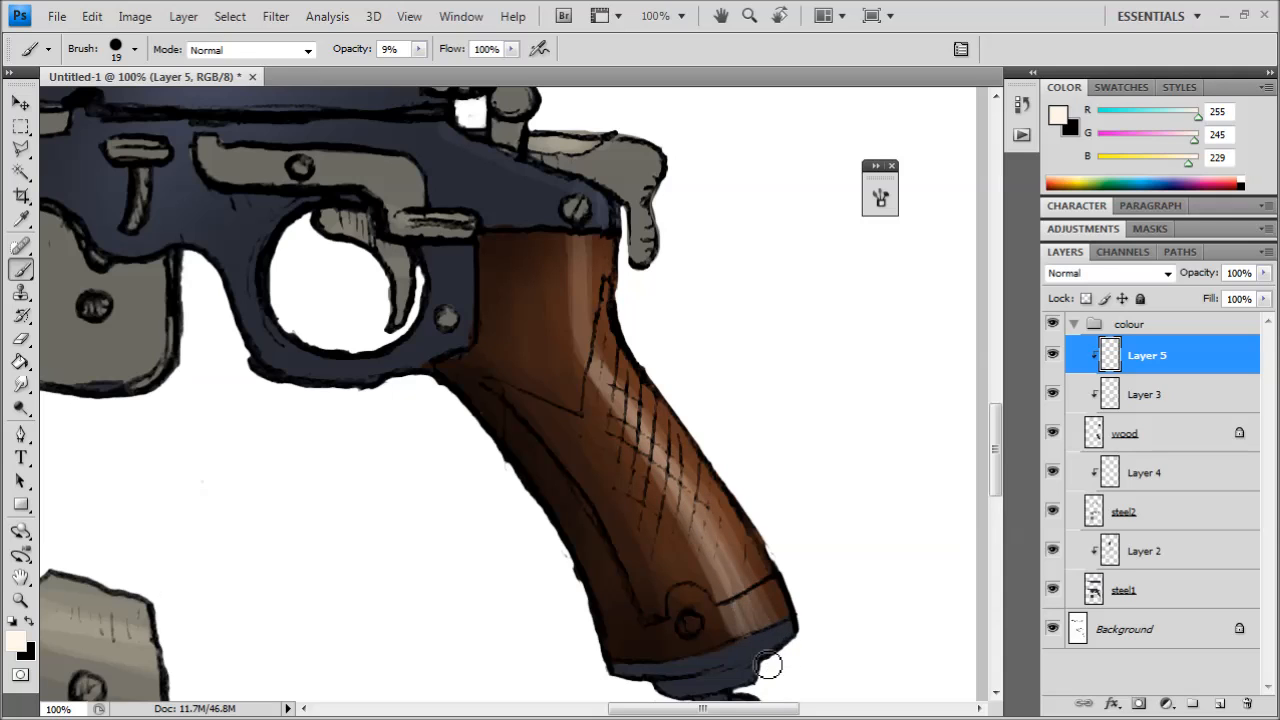
- Paint a cream highlight along the front edge of the side view's wooden grip
drag(481, 420, 546, 507)
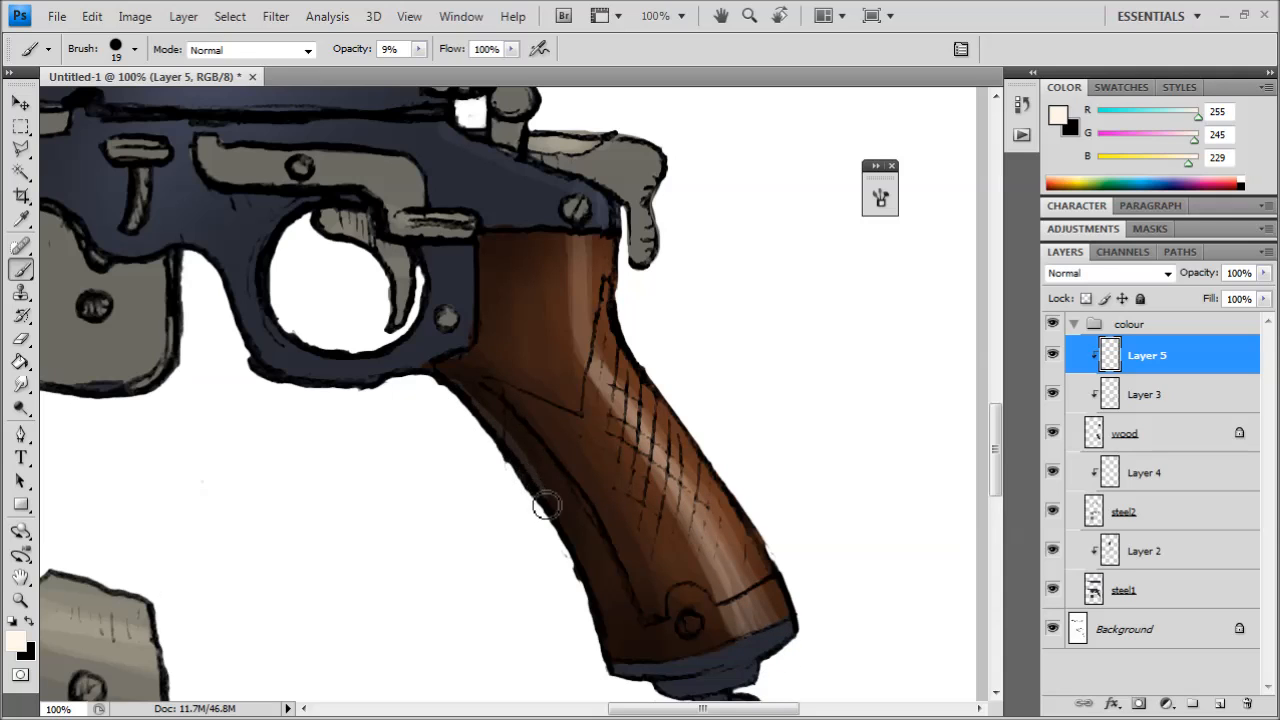
mouse_move(460, 388)
mouse_down()
mouse_move(539, 475)
mouse_move(579, 571)
mouse_up()
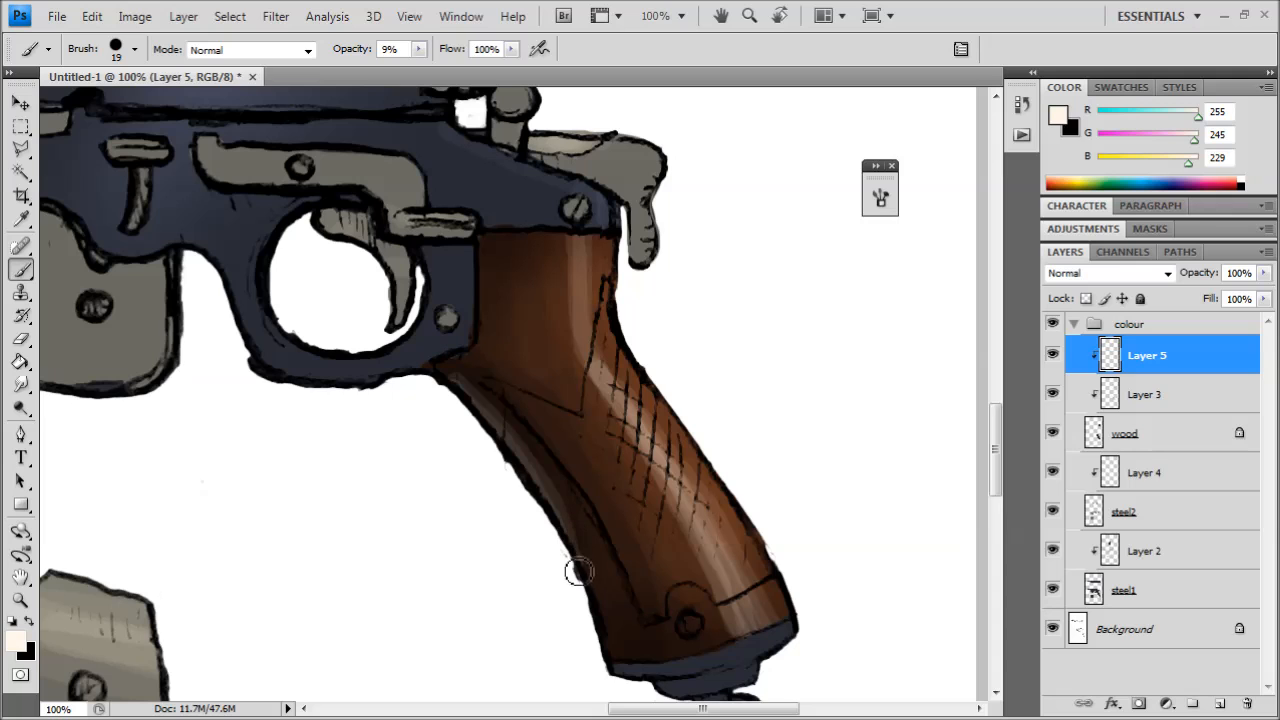
drag(481, 420, 574, 574)
scroll(591, 620, down, 3)
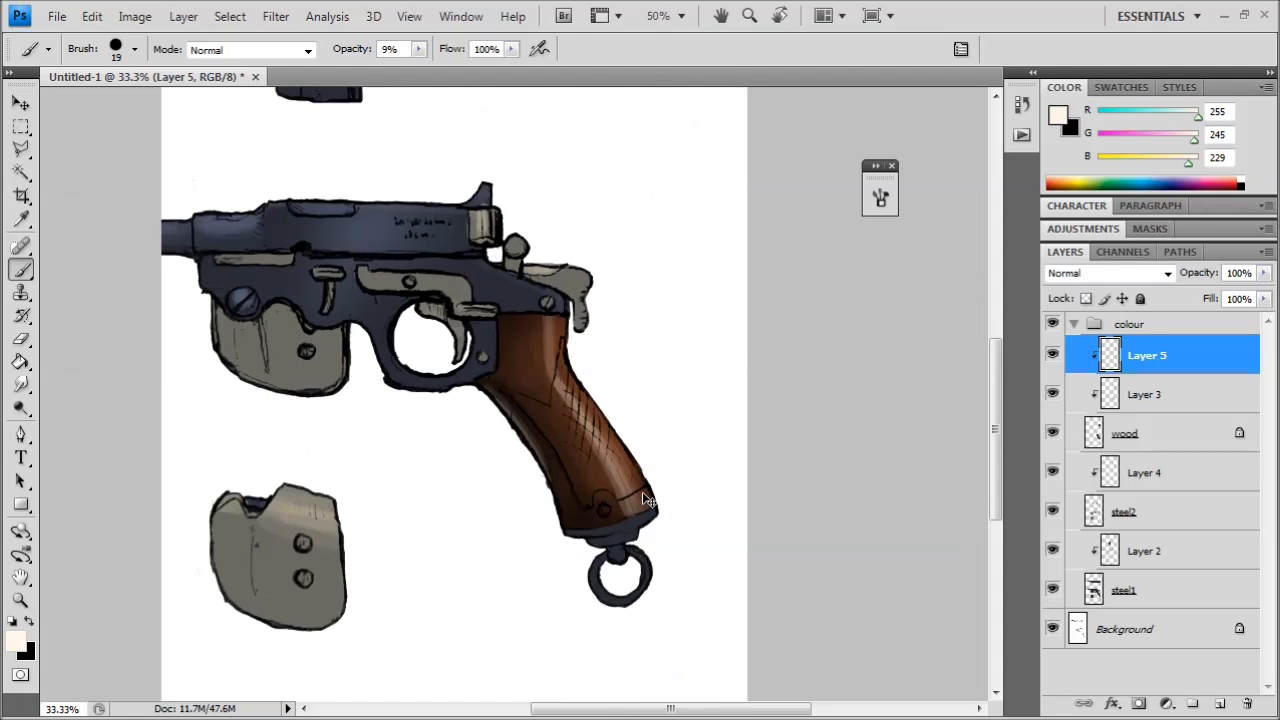
scroll(649, 500, up, 2)
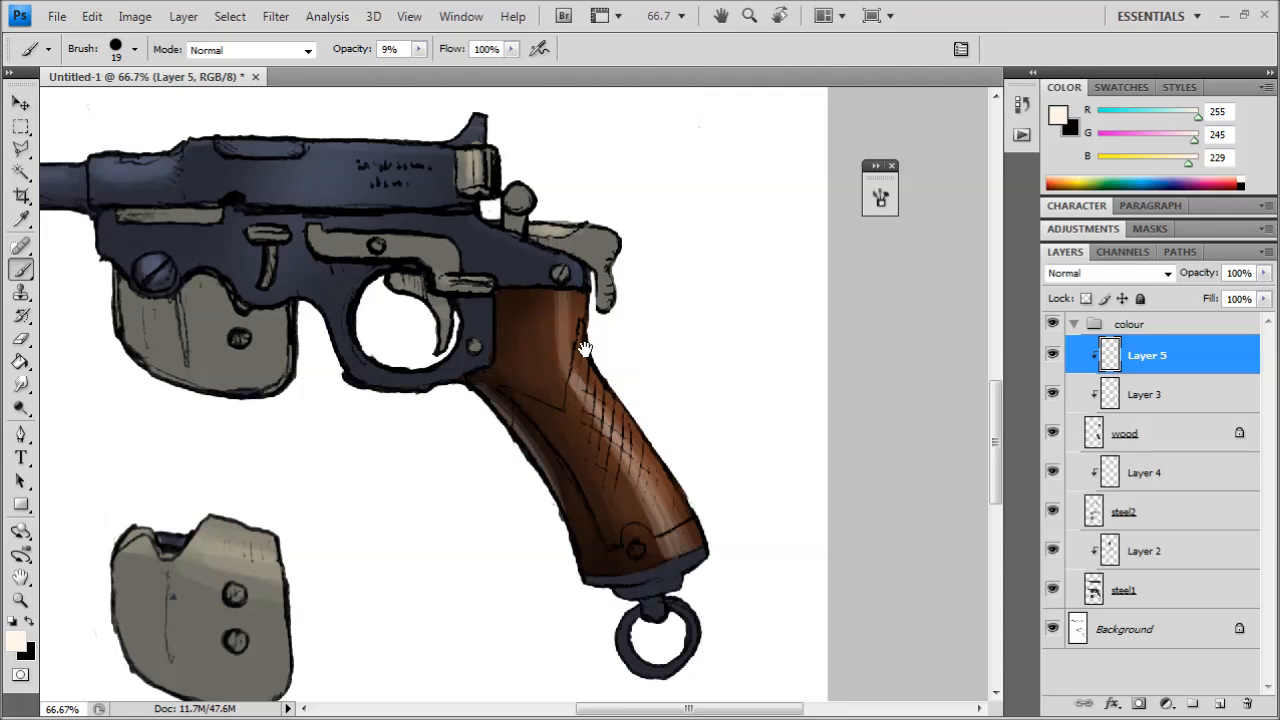
- Move Layer 5 out of the colour group to the top of the layer stack, above the line art
scroll(585, 348, up, 2)
scroll(483, 294, down, 4)
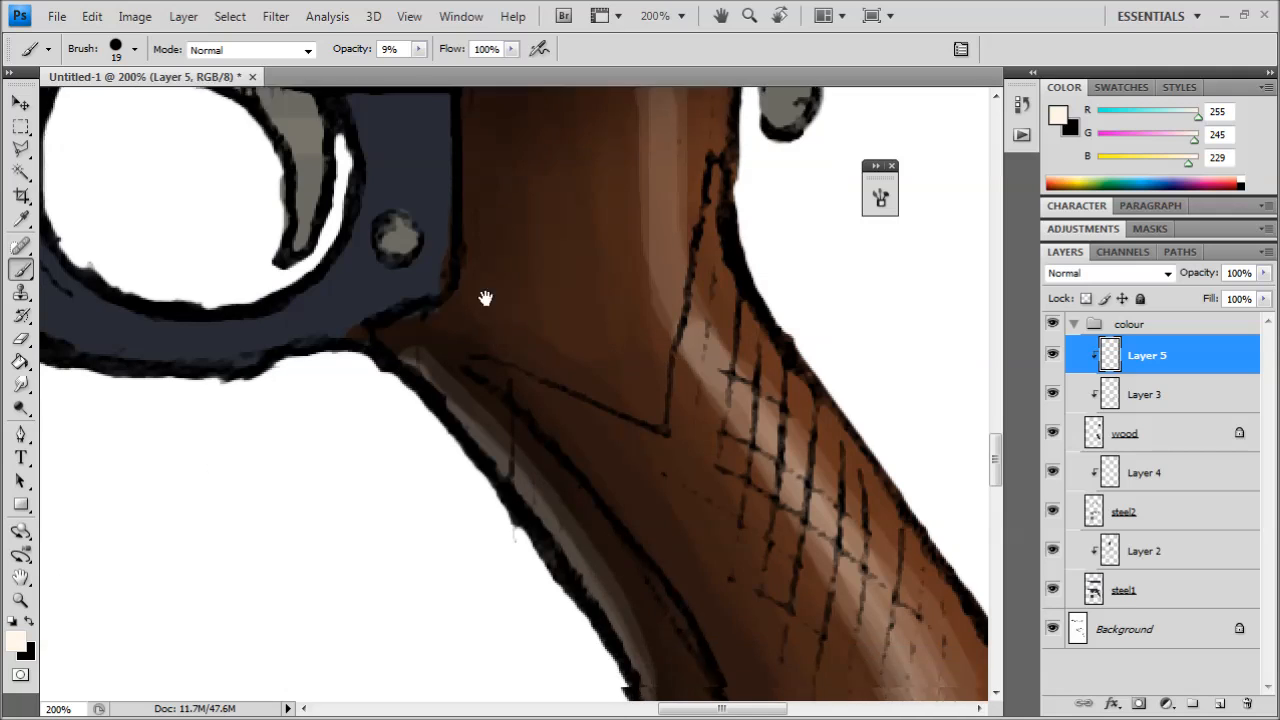
scroll(494, 294, up, 1)
scroll(521, 363, down, 1)
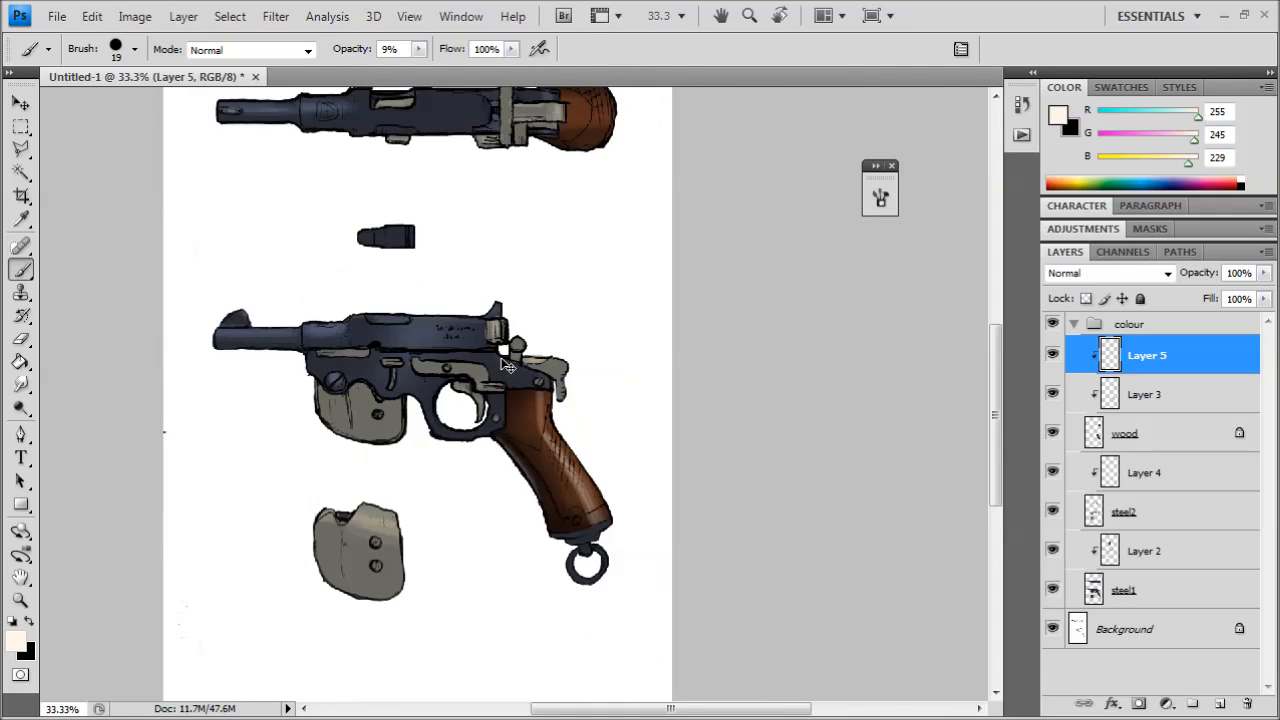
scroll(651, 448, up, 3)
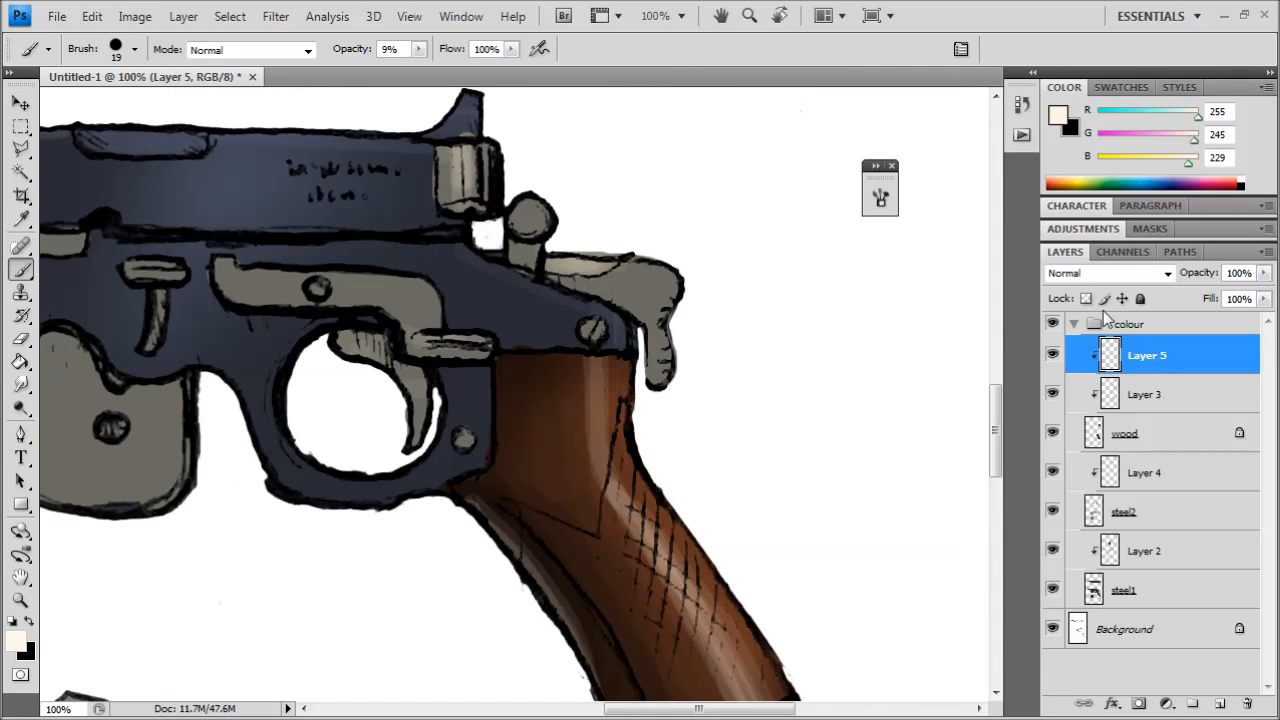
drag(1131, 345, 1129, 316)
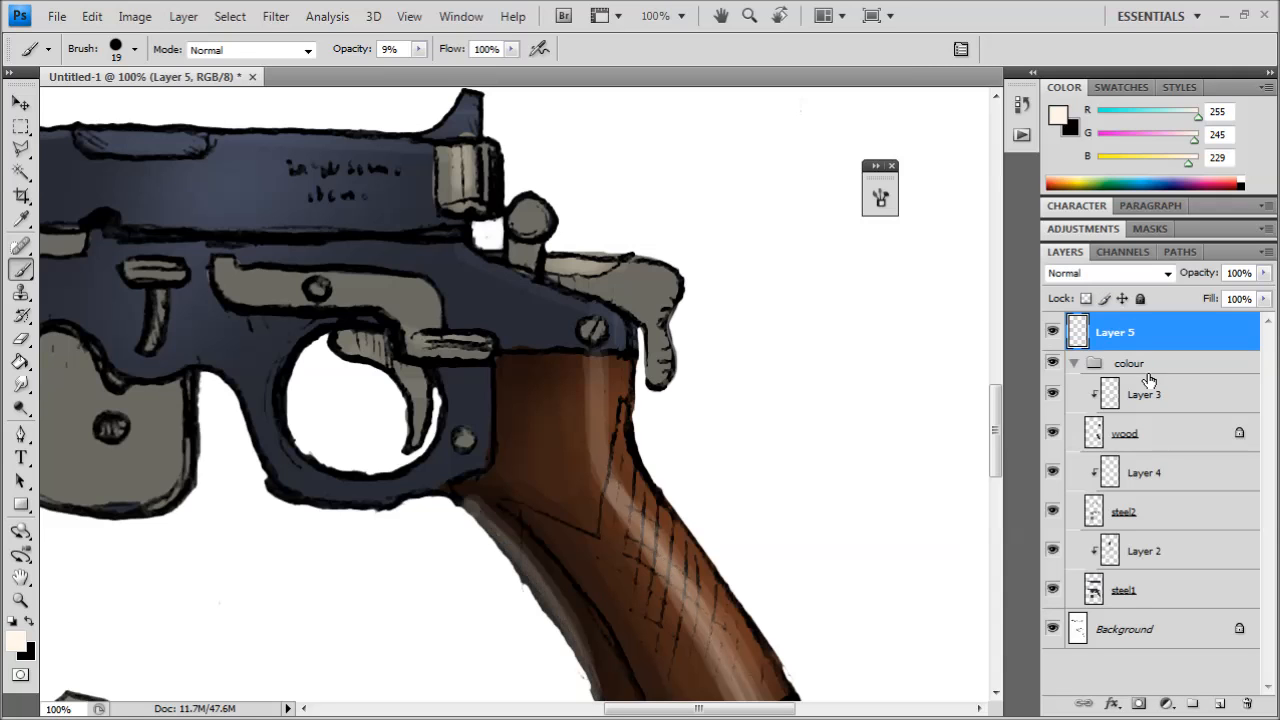
scroll(740, 265, down, 2)
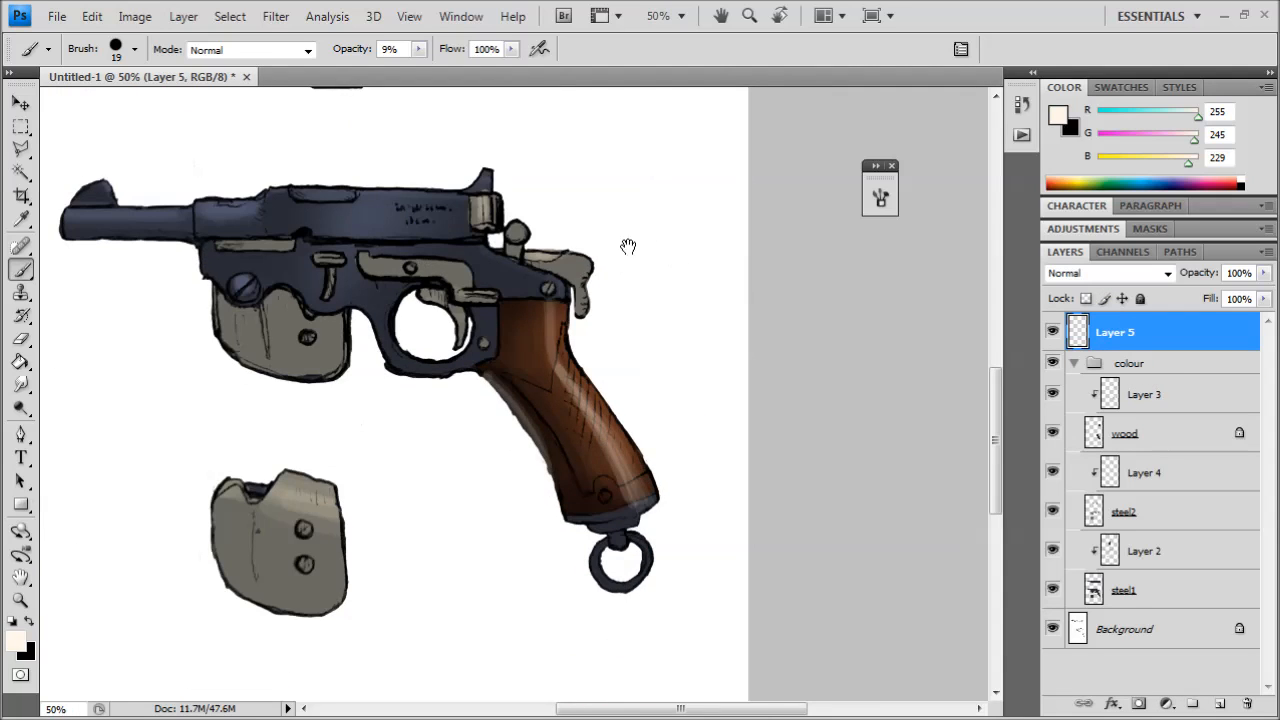
scroll(628, 246, down, 1)
- Paint a thin cream highlight along the grip's upper edge, where it meets the steel frame, with a hard 5 px brush
scroll(646, 366, up, 4)
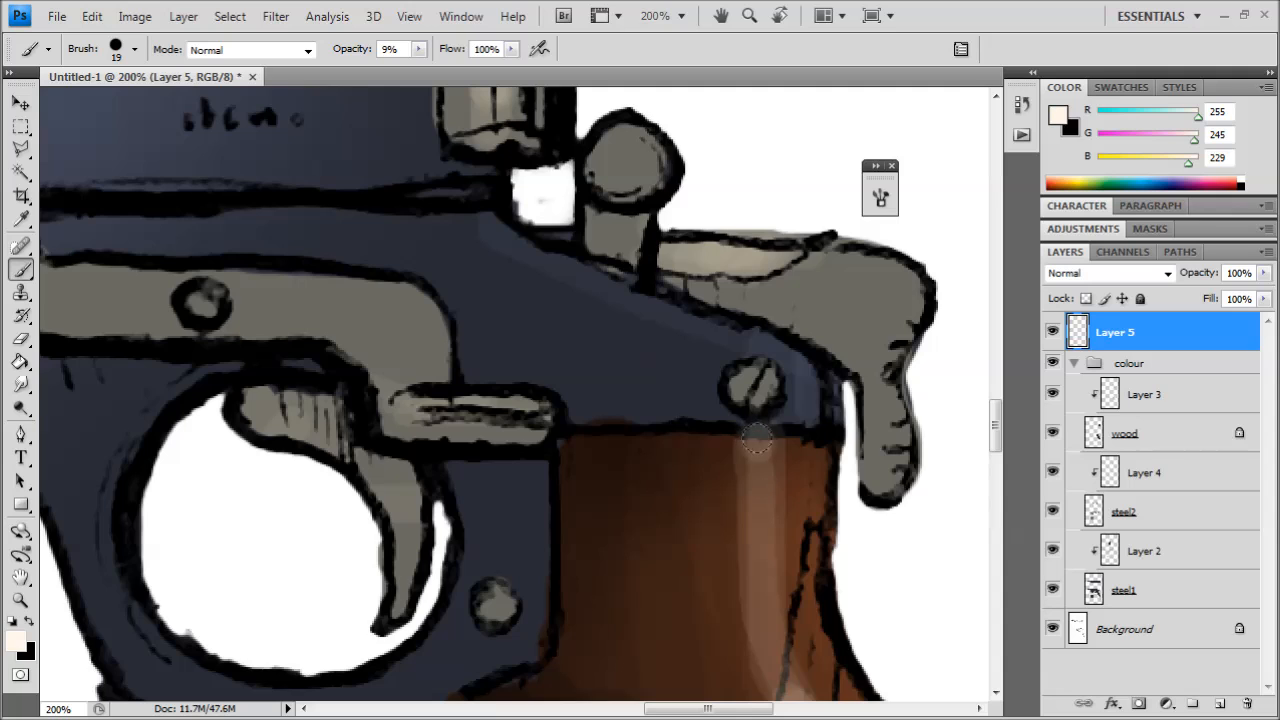
scroll(762, 524, down, 2)
scroll(519, 225, up, 1)
click(122, 49)
click(107, 214)
key(ctrl+plus)
drag(588, 437, 787, 447)
drag(602, 441, 826, 438)
key(ctrl+minus)
key(ctrl+minus)
key(ctrl+minus)
key(ctrl+minus)
- Paint a cream highlight lengthwise across the middle of the top view's wooden grip with a hard 13 px brush
drag(530, 318, 541, 354)
key(ctrl+plus)
drag(664, 205, 594, 480)
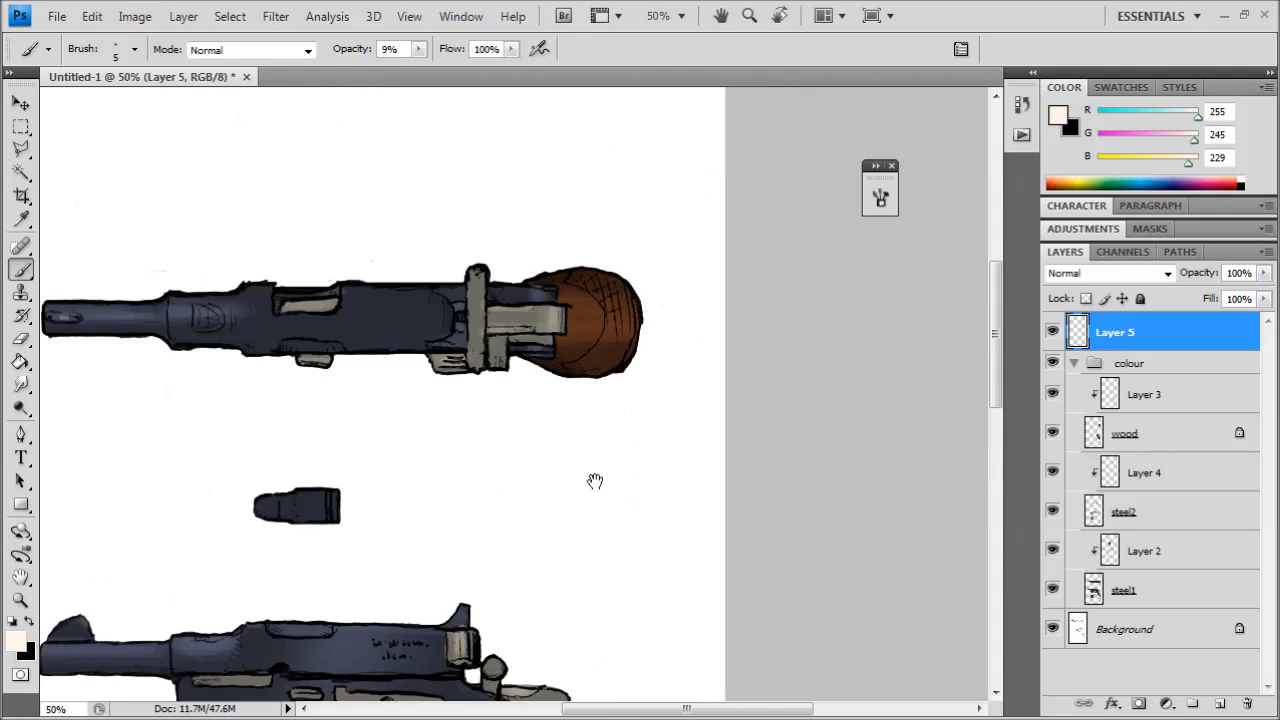
key(ctrl+plus)
key(ctrl+plus)
drag(669, 270, 560, 412)
key(ctrl+plus)
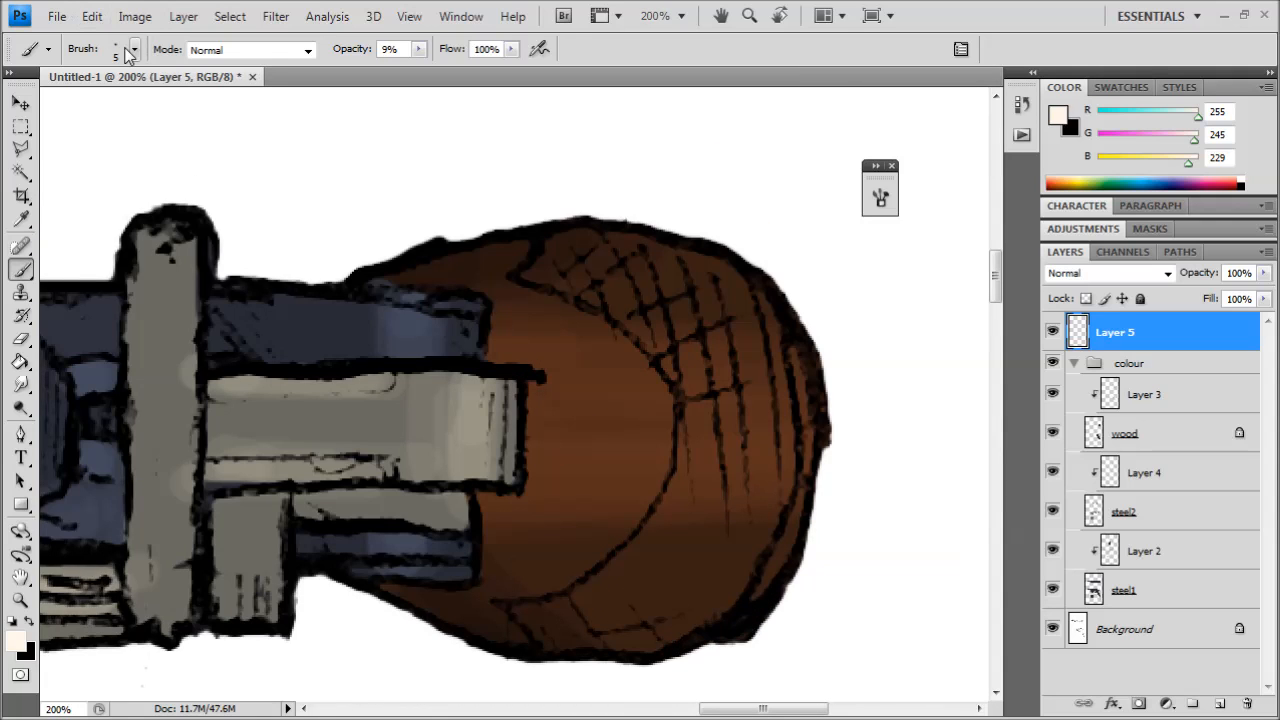
click(133, 50)
click(168, 215)
drag(533, 411, 796, 413)
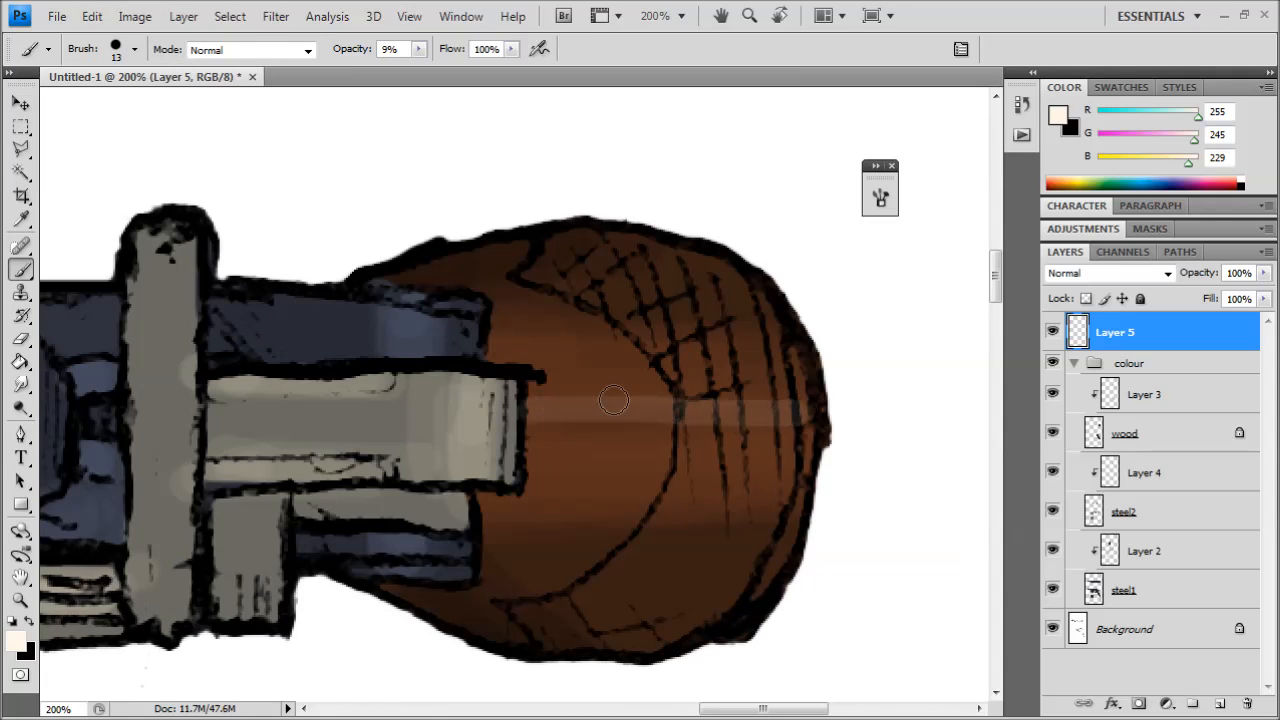
mouse_move(534, 402)
mouse_down()
mouse_move(612, 400)
mouse_move(606, 417)
mouse_move(702, 426)
mouse_up()
drag(492, 408, 660, 401)
- Broaden the top view's grip highlight with a fainter cream stroke, using a 27 px brush at 5% opacity
key(ctrl+minus)
key(ctrl+minus)
key(ctrl+minus)
key(ctrl+minus)
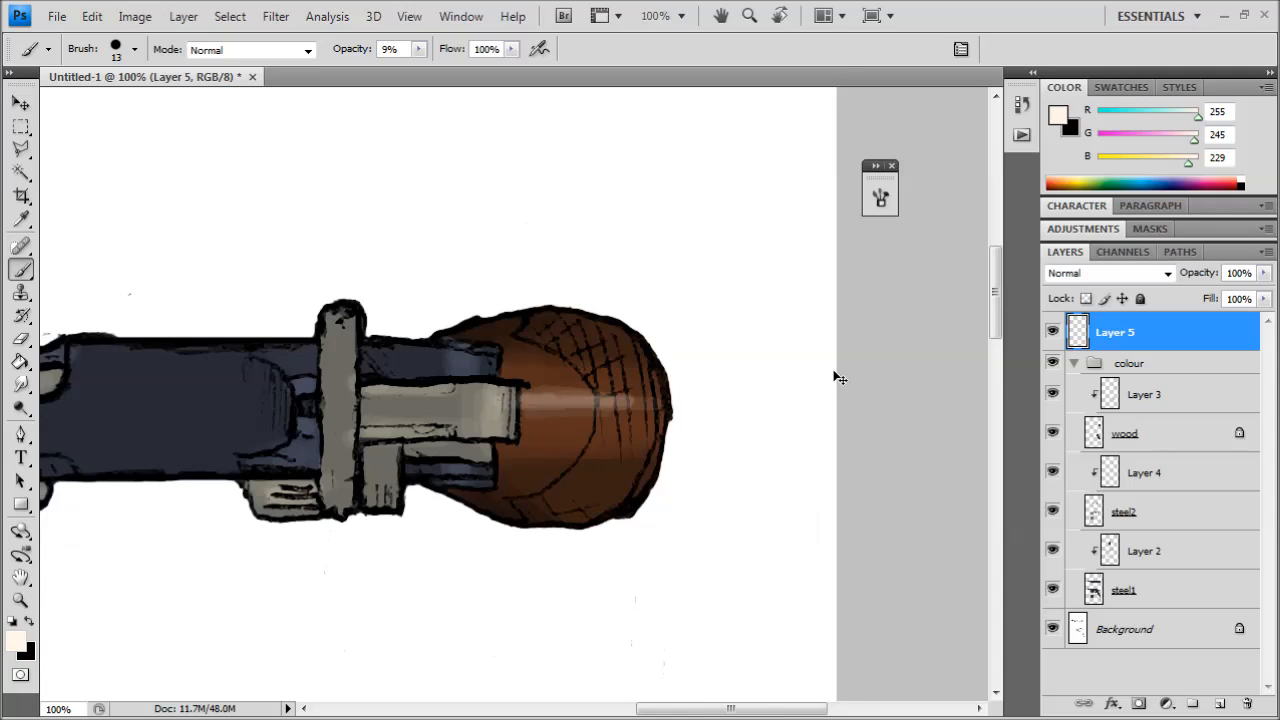
drag(563, 478, 600, 311)
drag(577, 262, 548, 411)
key(ctrl+plus)
key(ctrl+plus)
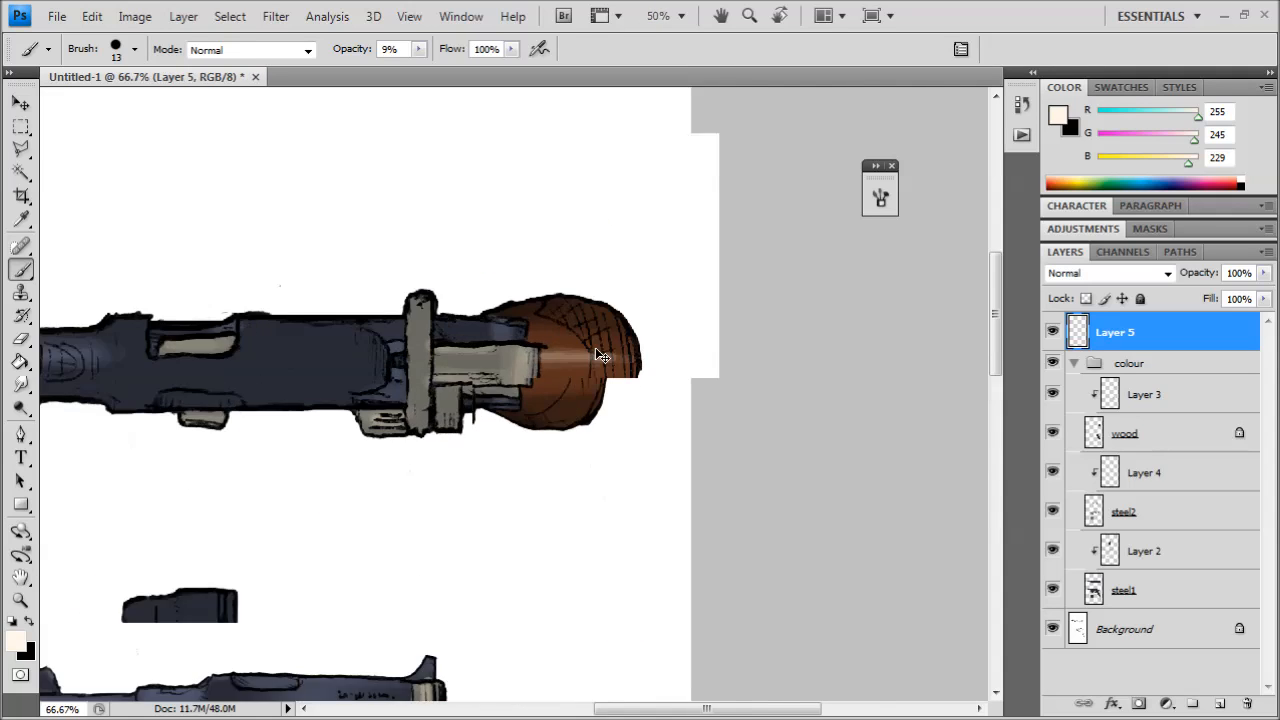
key(ctrl+plus)
click(134, 49)
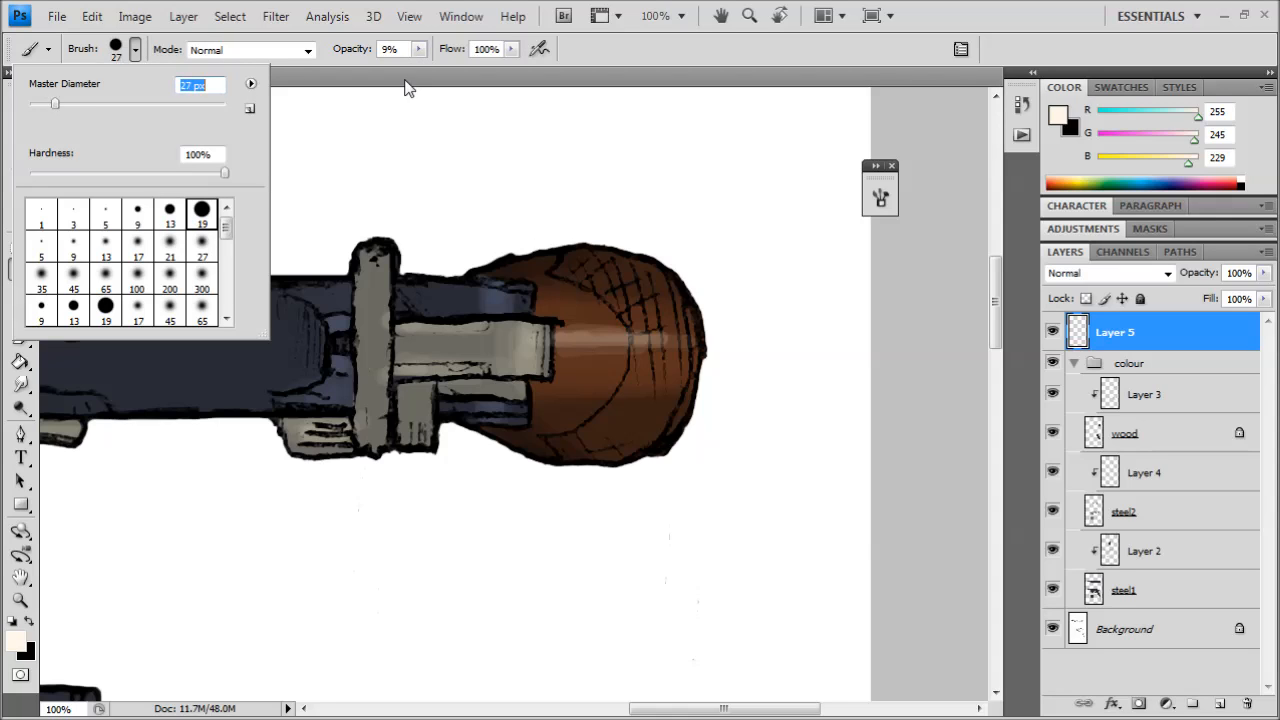
click(419, 49)
drag(555, 354, 622, 351)
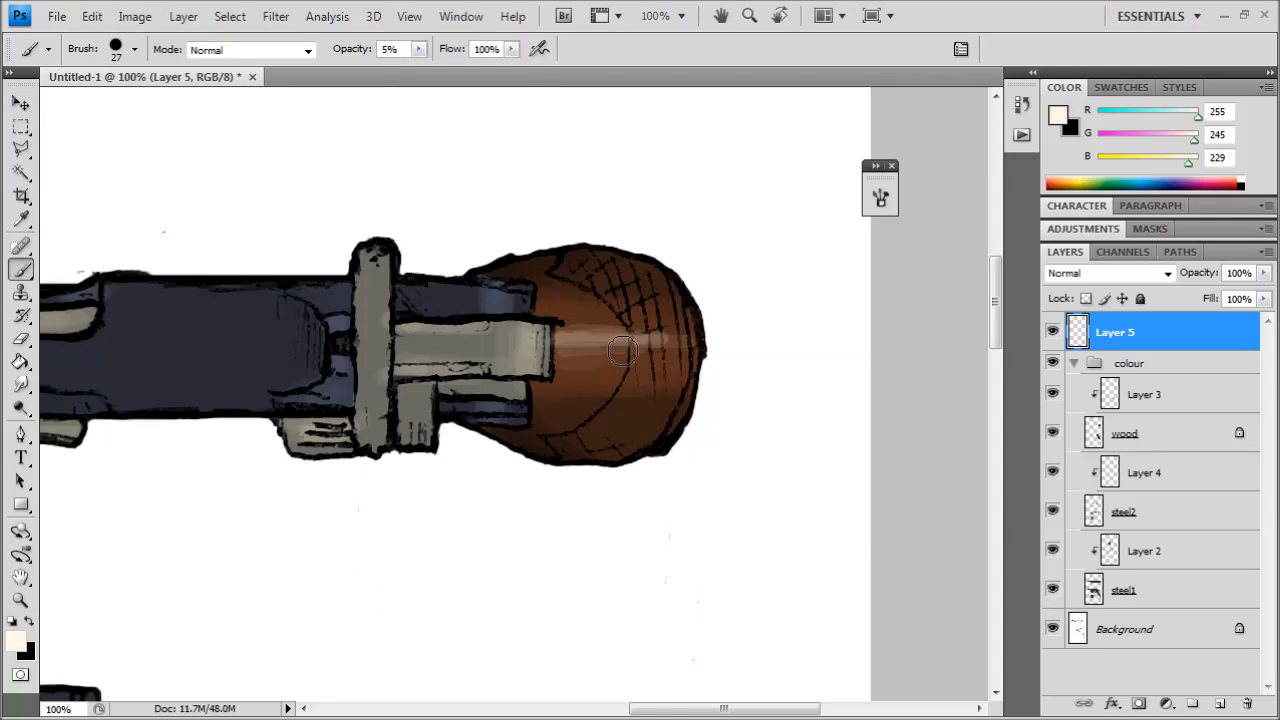
- Refine the highlight along the front edge of the side view's grip with a hard 9 px brush
key(ctrl+minus)
key(ctrl+minus)
drag(494, 400, 582, 266)
key(ctrl+plus)
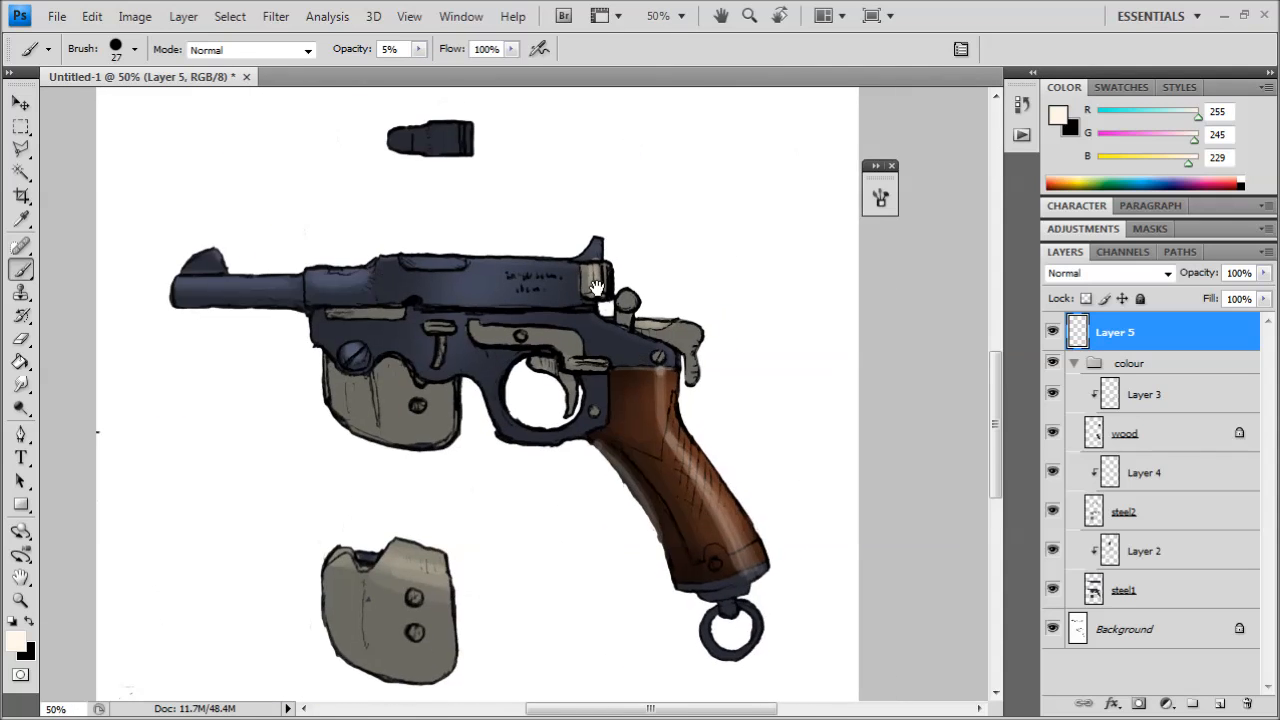
key(ctrl+plus)
key(ctrl+plus)
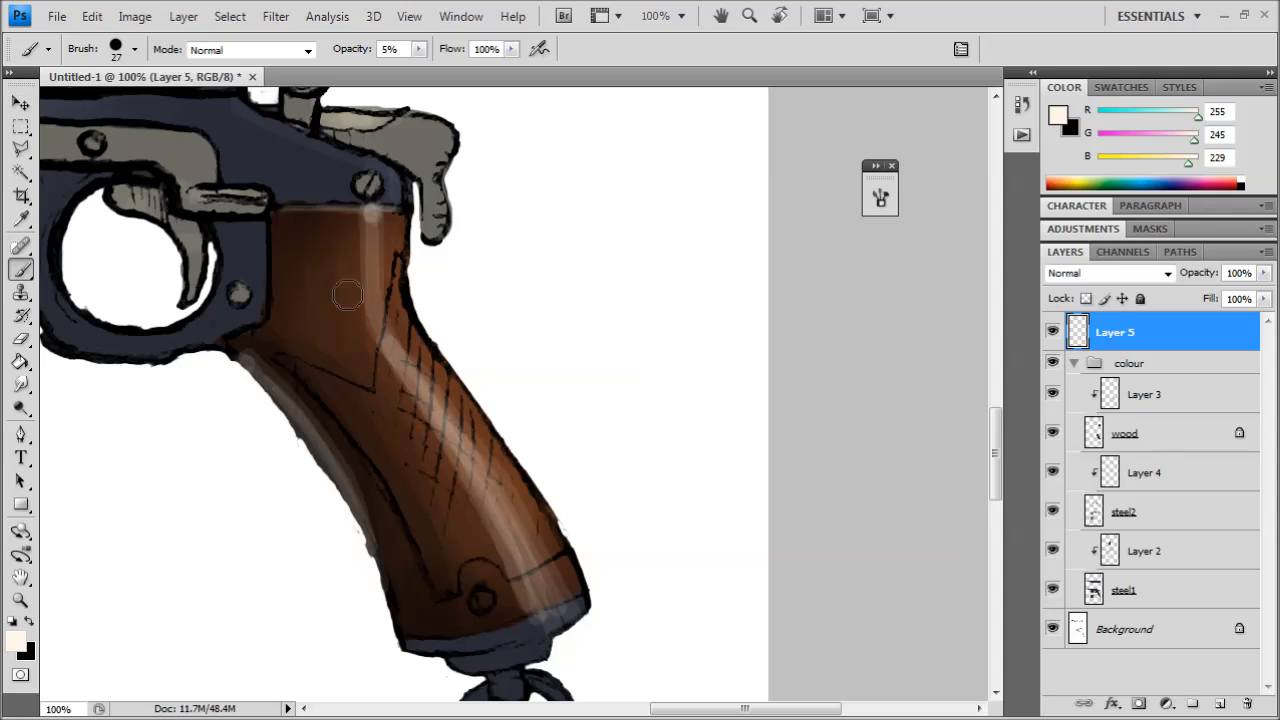
click(138, 49)
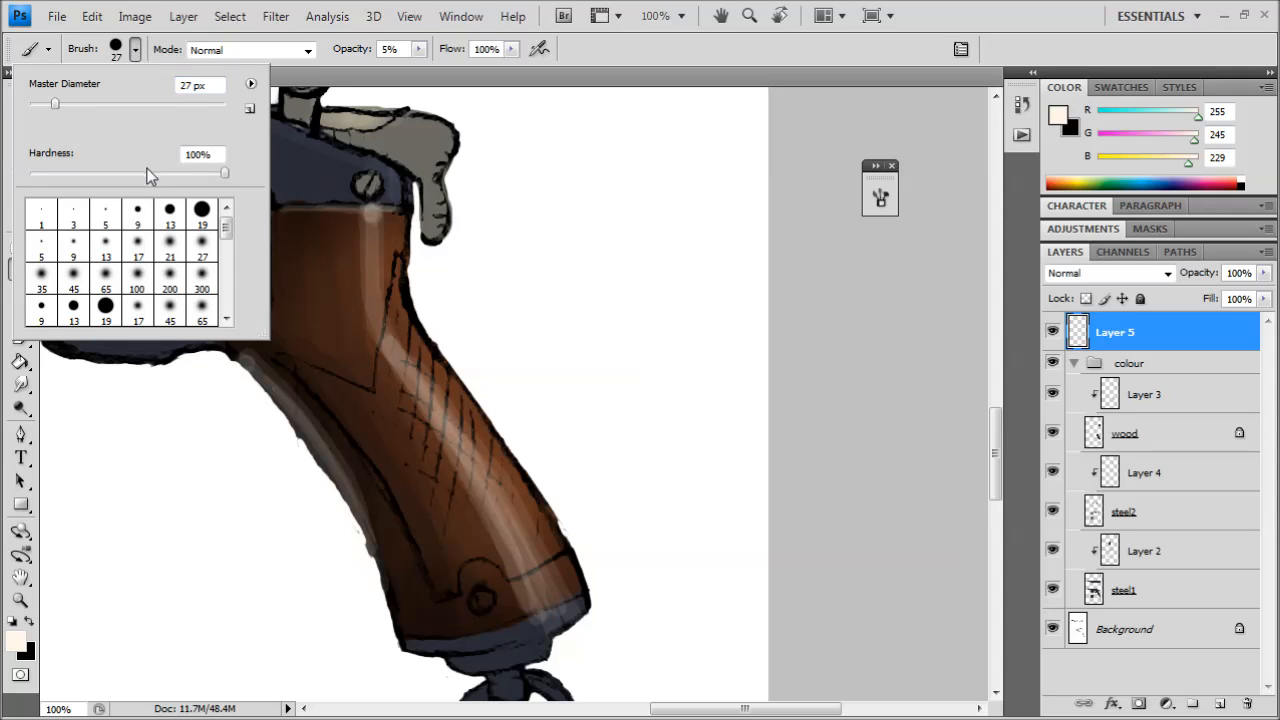
click(143, 221)
drag(460, 434, 629, 457)
mouse_move(423, 391)
mouse_down()
mouse_move(480, 437)
mouse_move(578, 612)
mouse_up()
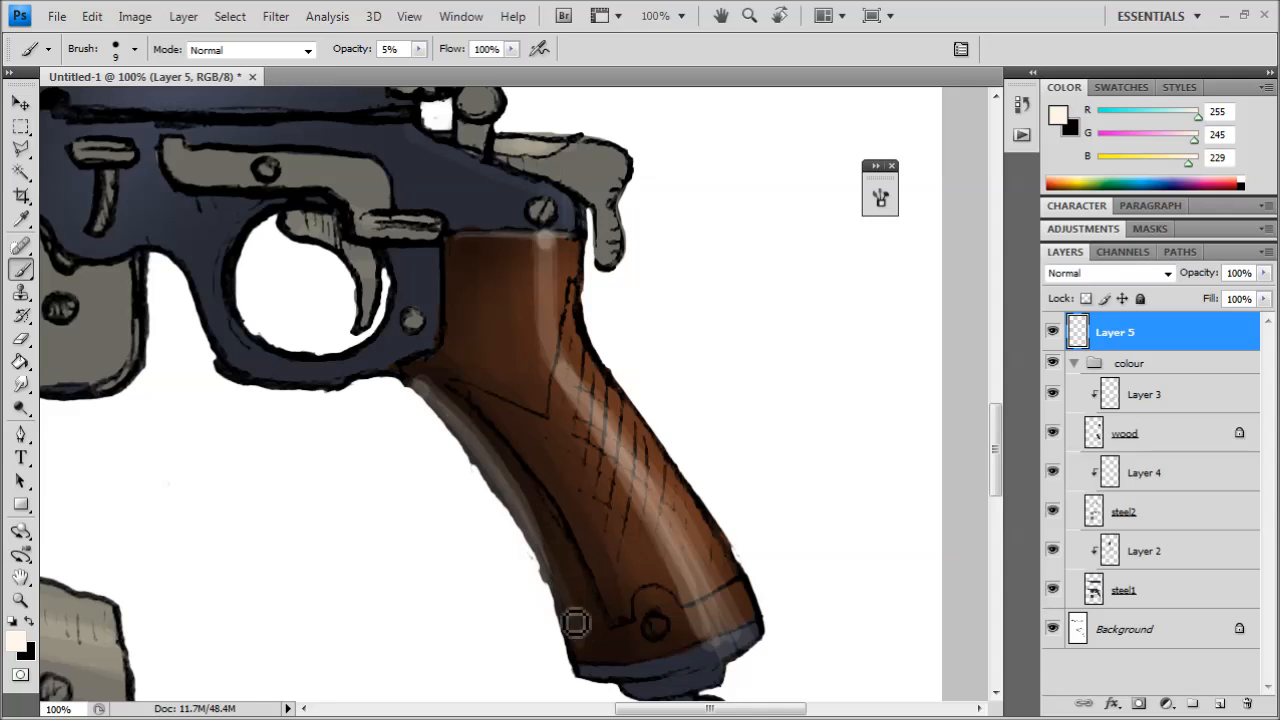
- Rename Layer 5 as "wood highlights"
key(ctrl+minus)
mouse_move(491, 257)
mouse_down()
mouse_move(577, 309)
mouse_move(645, 374)
mouse_move(636, 410)
mouse_up()
drag(742, 444, 644, 358)
drag(709, 410, 740, 440)
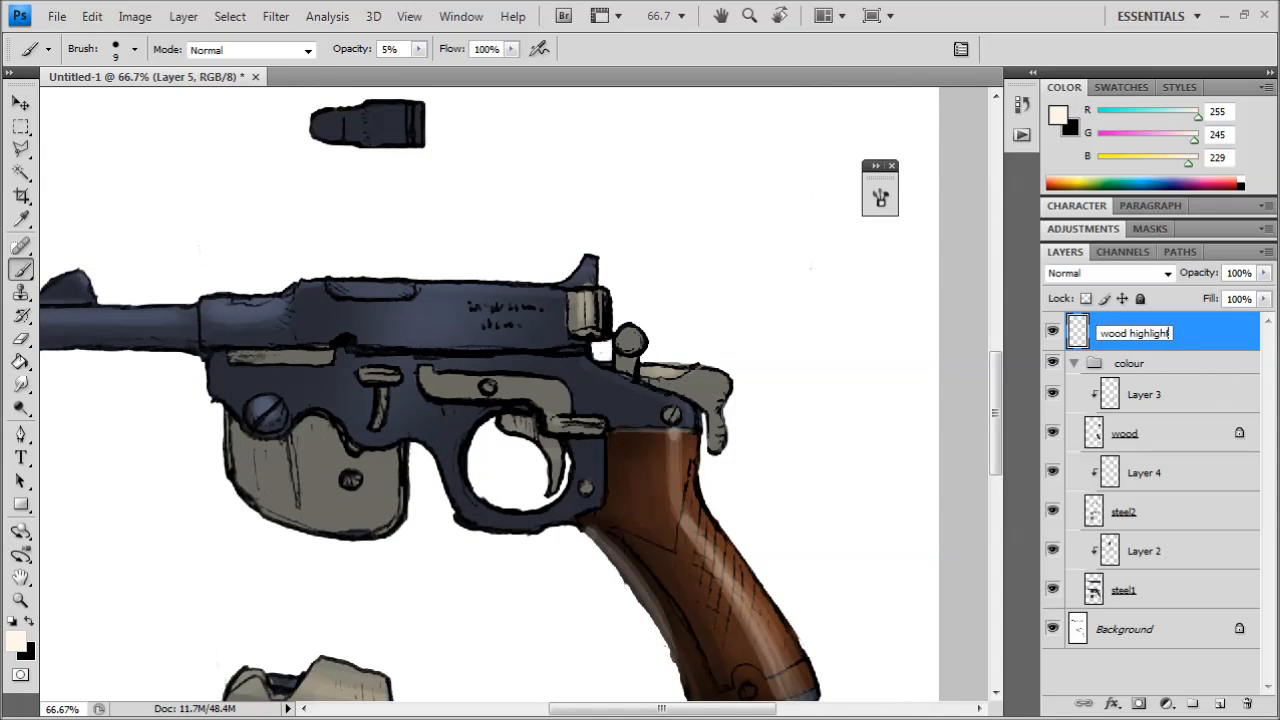
text(s)
key(Return)
- Add a new layer above "wood highlights" and name it "steel1 highlights"
drag(602, 400, 652, 428)
key(ctrl+plus)
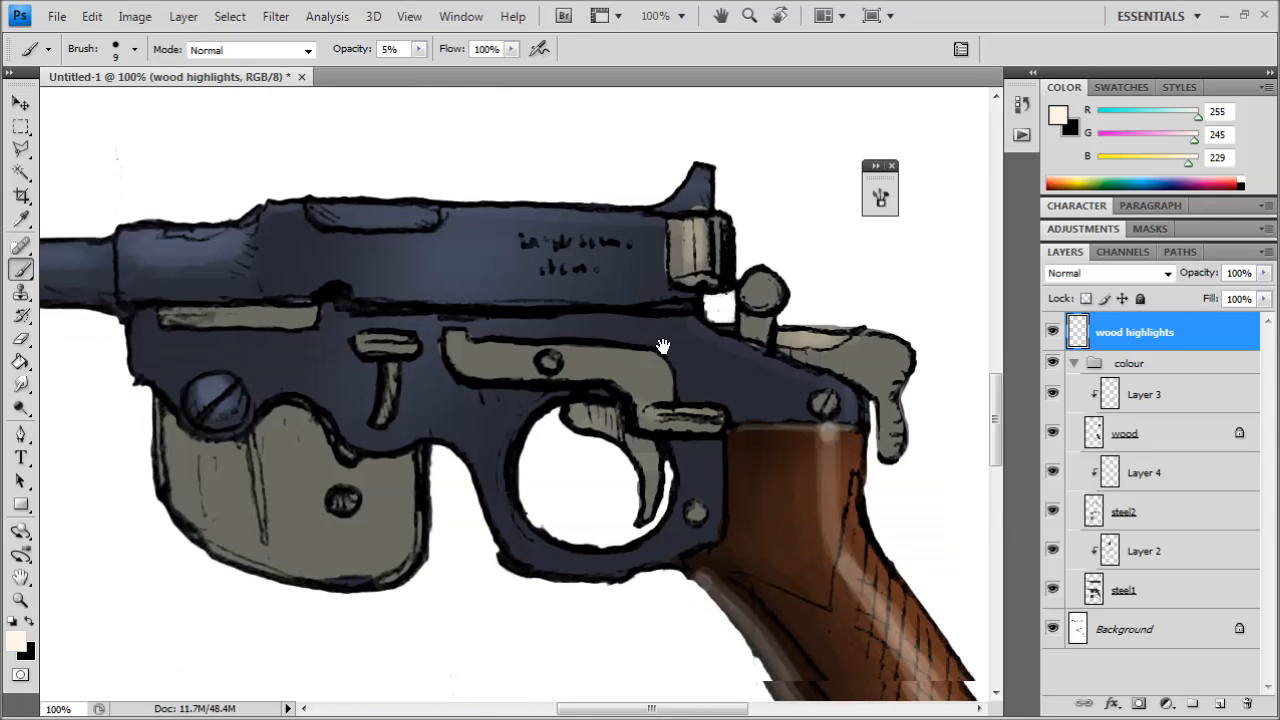
click(1222, 702)
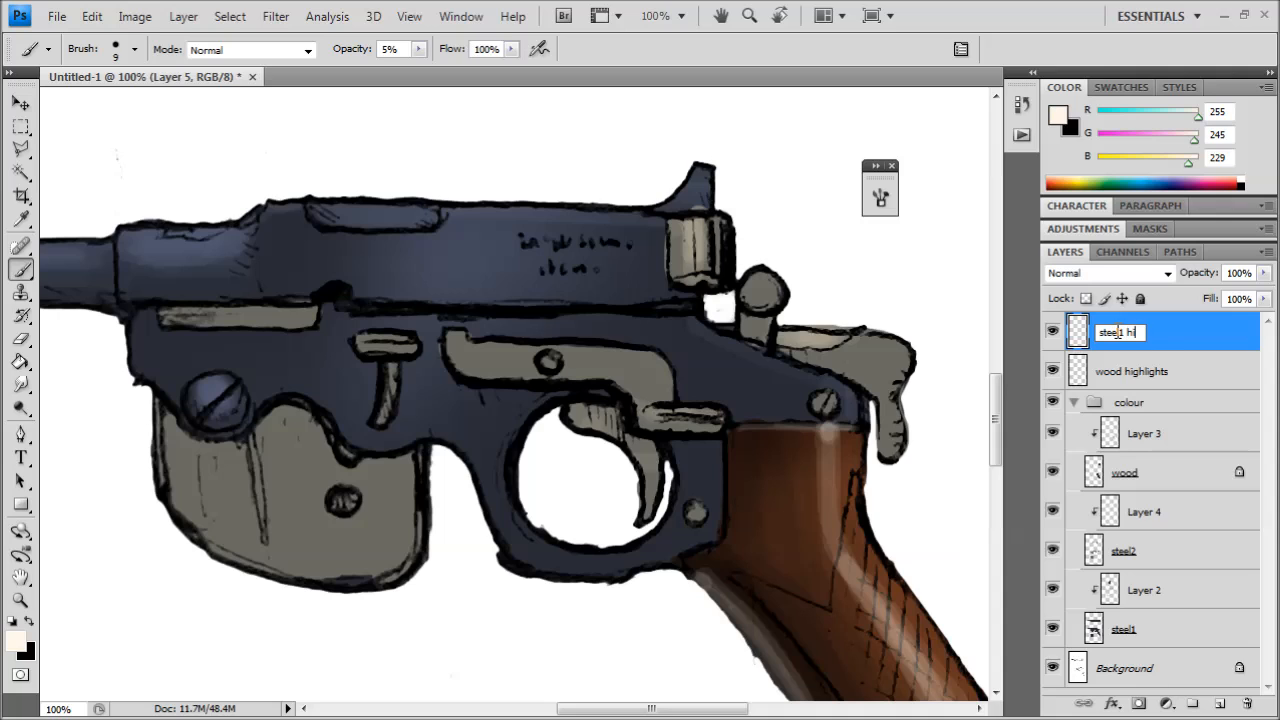
text(hts)
key(Return)
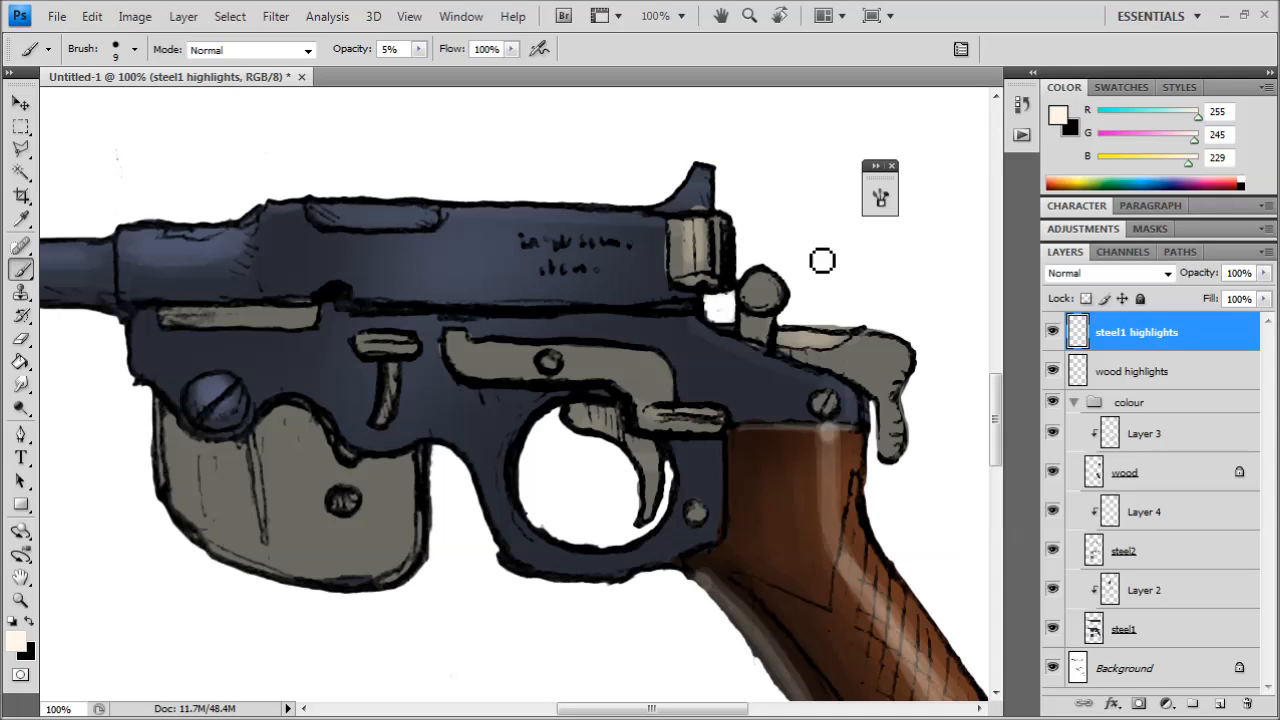
- Highlight the outline of the recess on the side view's receiver in cream, using the hard 9 px brush at 23% opacity
drag(438, 186, 462, 269)
drag(339, 306, 352, 321)
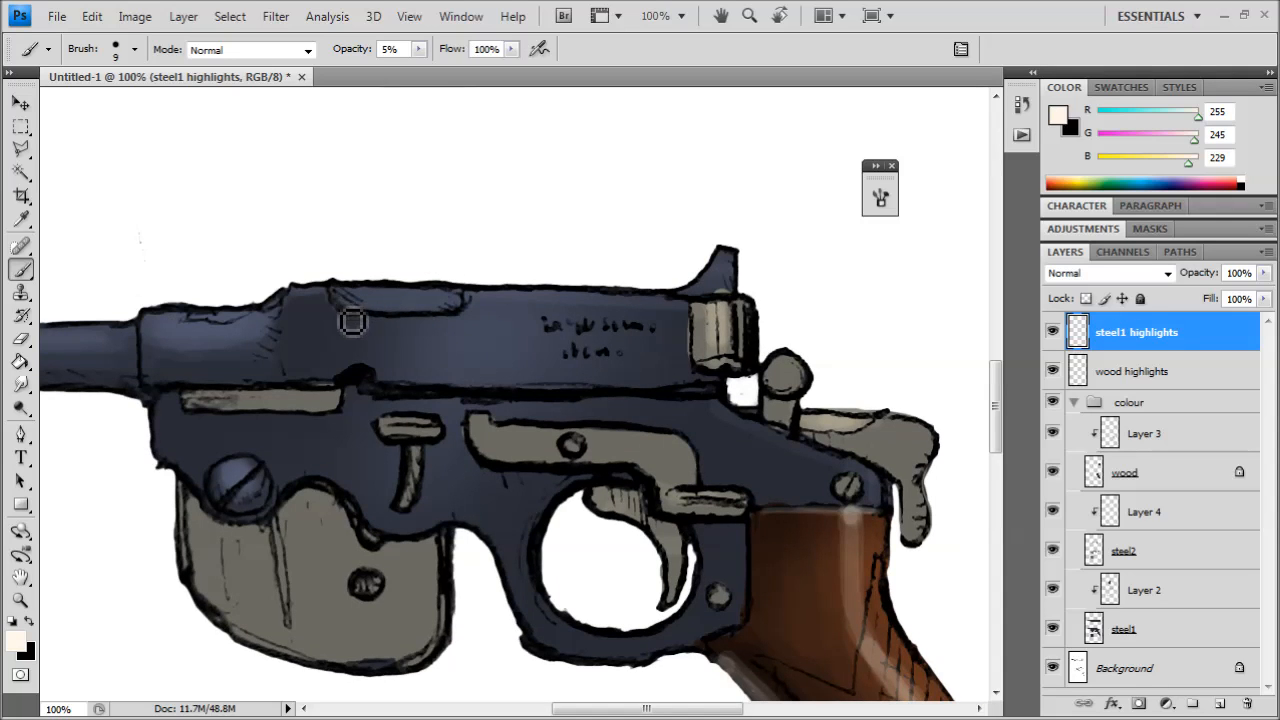
drag(360, 323, 333, 293)
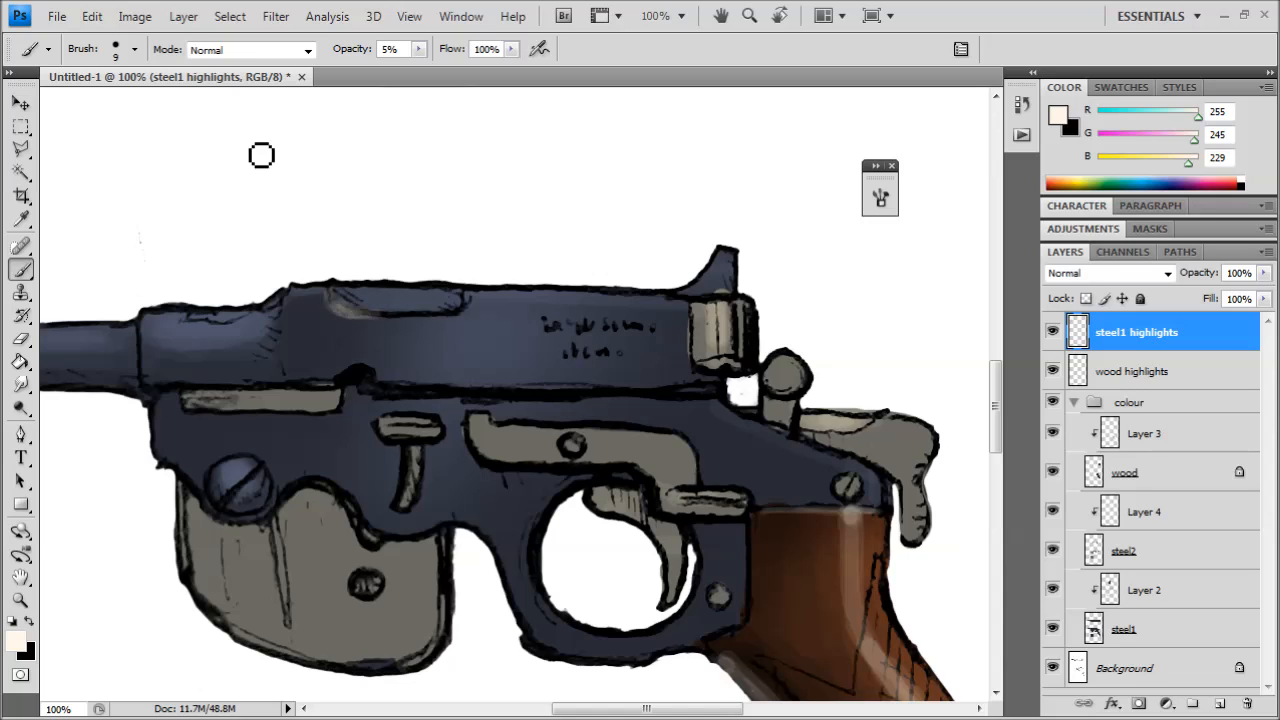
click(133, 50)
drag(419, 49, 438, 66)
key(ctrl+plus)
drag(235, 261, 284, 344)
mouse_move(418, 325)
mouse_down()
mouse_move(445, 322)
mouse_move(462, 287)
mouse_move(407, 333)
mouse_move(463, 287)
mouse_move(526, 286)
mouse_up()
key(ctrl+minus)
key(ctrl+minus)
key(ctrl+minus)
key(ctrl+plus)
key(ctrl+plus)
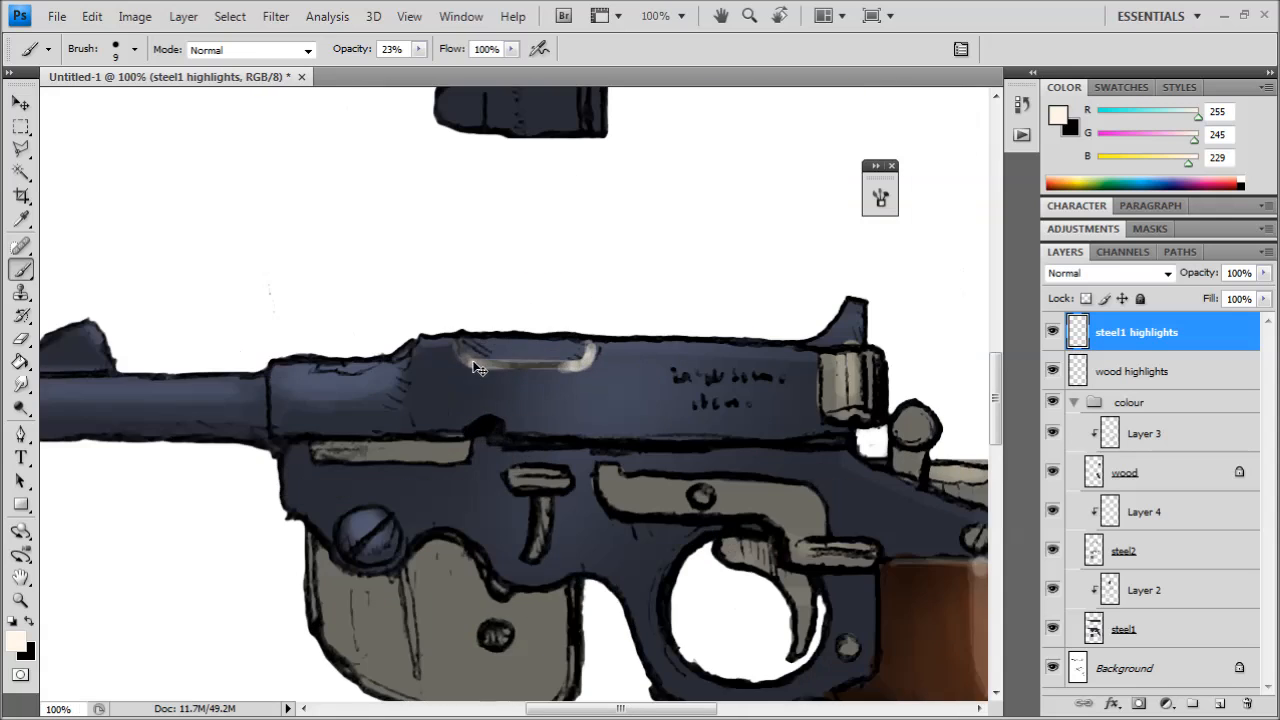
drag(480, 372, 589, 371)
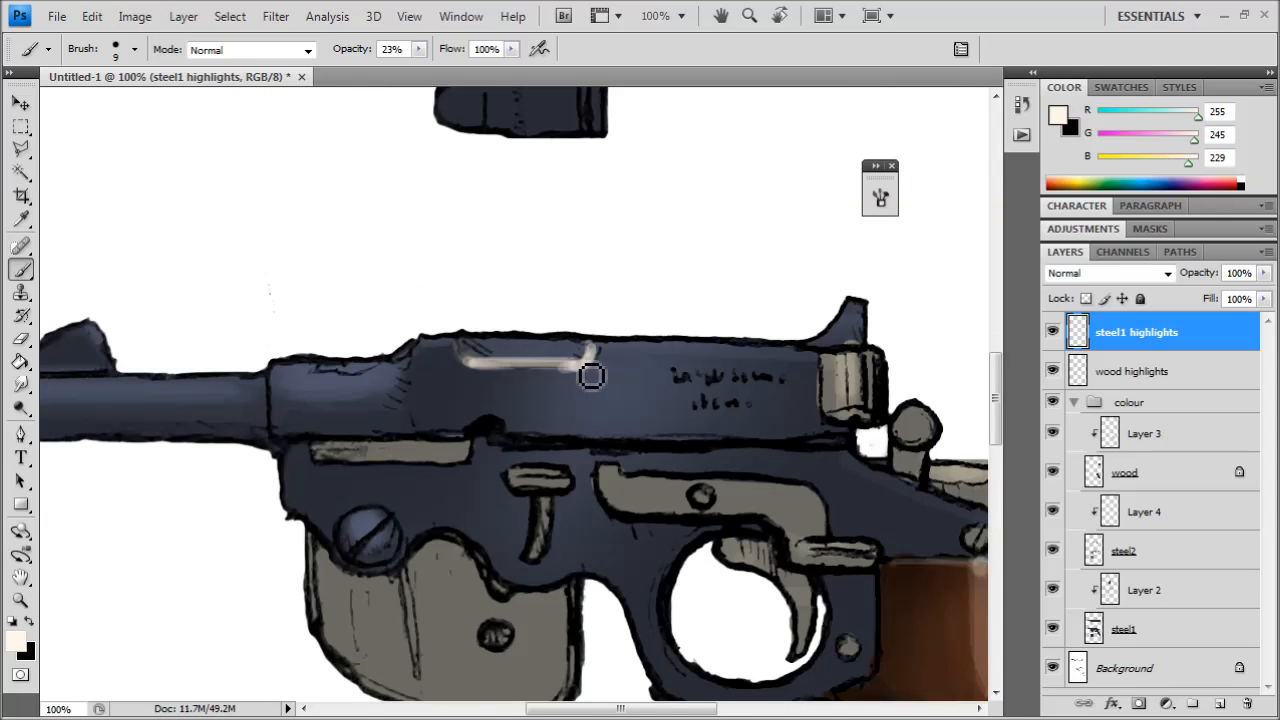
- Paint a thin cream highlight along the upper edge of the side view's receiver, back to the rear sight
key(ctrl+minus)
key(ctrl+minus)
key(ctrl+minus)
key(ctrl+plus)
key(ctrl+plus)
key(ctrl+plus)
key(ctrl+plus)
drag(624, 329, 555, 437)
key(ctrl+minus)
key(ctrl+minus)
mouse_move(443, 402)
mouse_down()
mouse_move(714, 410)
mouse_move(552, 404)
mouse_up()
drag(370, 384, 474, 386)
- Continue the cream highlight forward along the upper edges of the side view's chamber section and barrel
key(ctrl+plus)
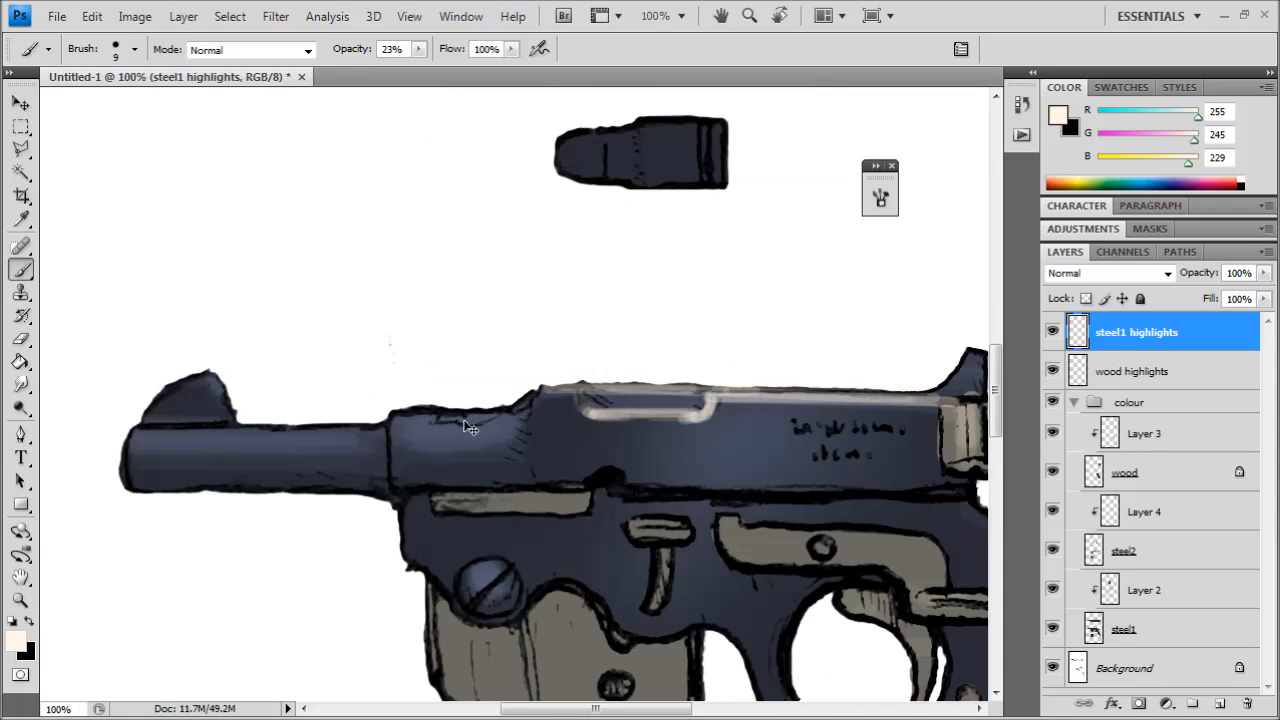
mouse_move(411, 427)
mouse_down()
mouse_move(520, 423)
mouse_move(403, 423)
mouse_move(503, 429)
mouse_move(423, 431)
mouse_move(537, 414)
mouse_move(519, 429)
mouse_up()
key(ctrl+minus)
key(ctrl+minus)
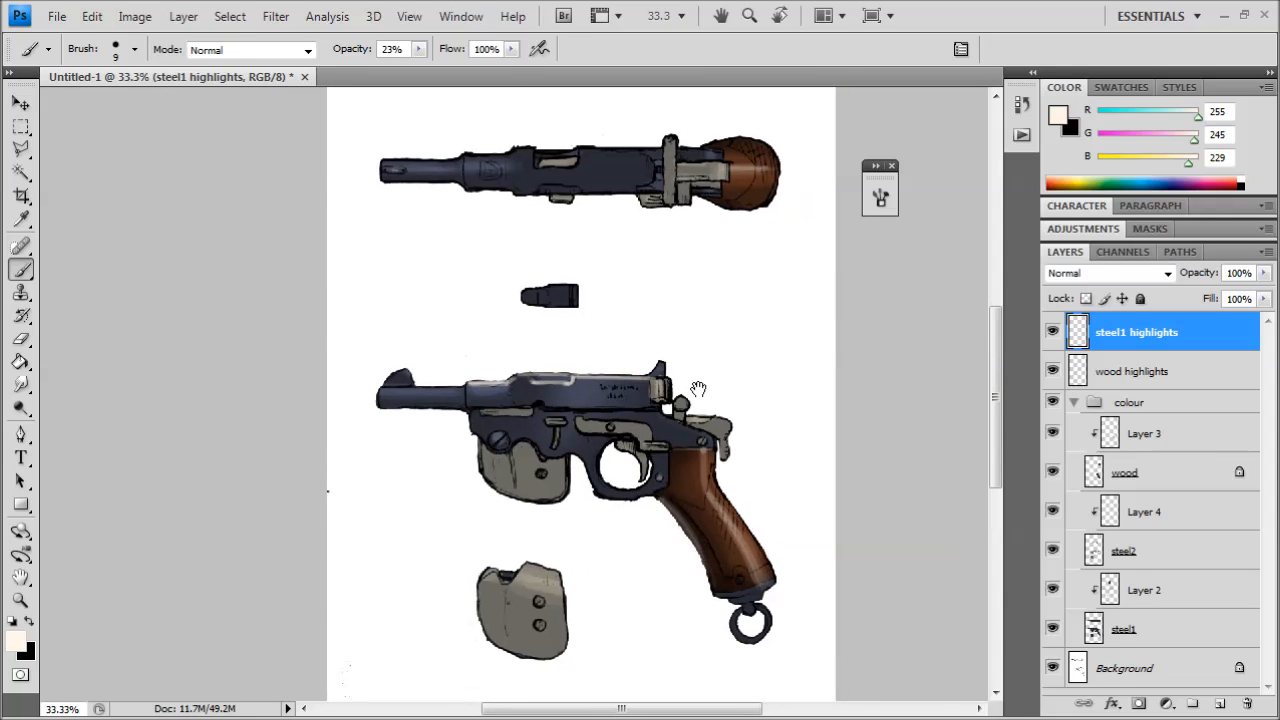
key(ctrl+plus)
key(ctrl+plus)
mouse_move(561, 406)
mouse_down()
mouse_move(533, 419)
mouse_move(529, 408)
mouse_move(315, 407)
mouse_move(561, 402)
mouse_move(477, 419)
mouse_move(300, 410)
mouse_up()
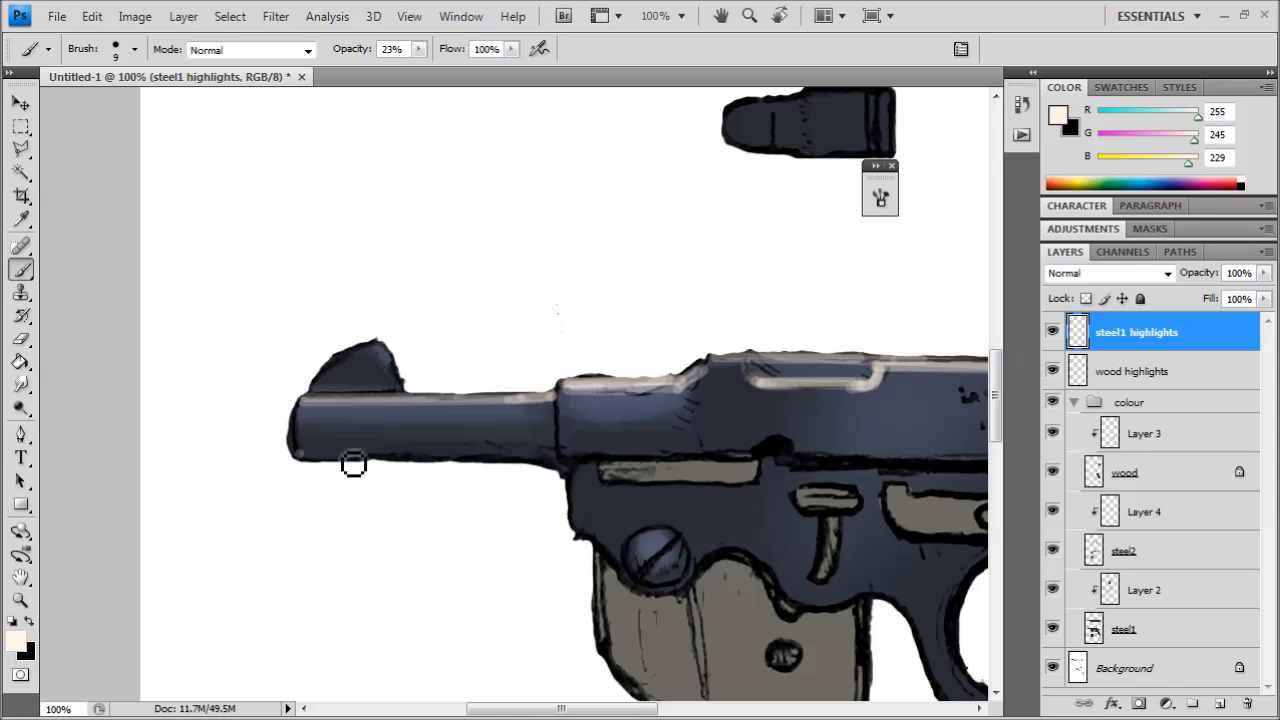
- Paint a straight cream highlight along the barrel's lower edge and touch up its upper highlight in the side view
click(312, 456)
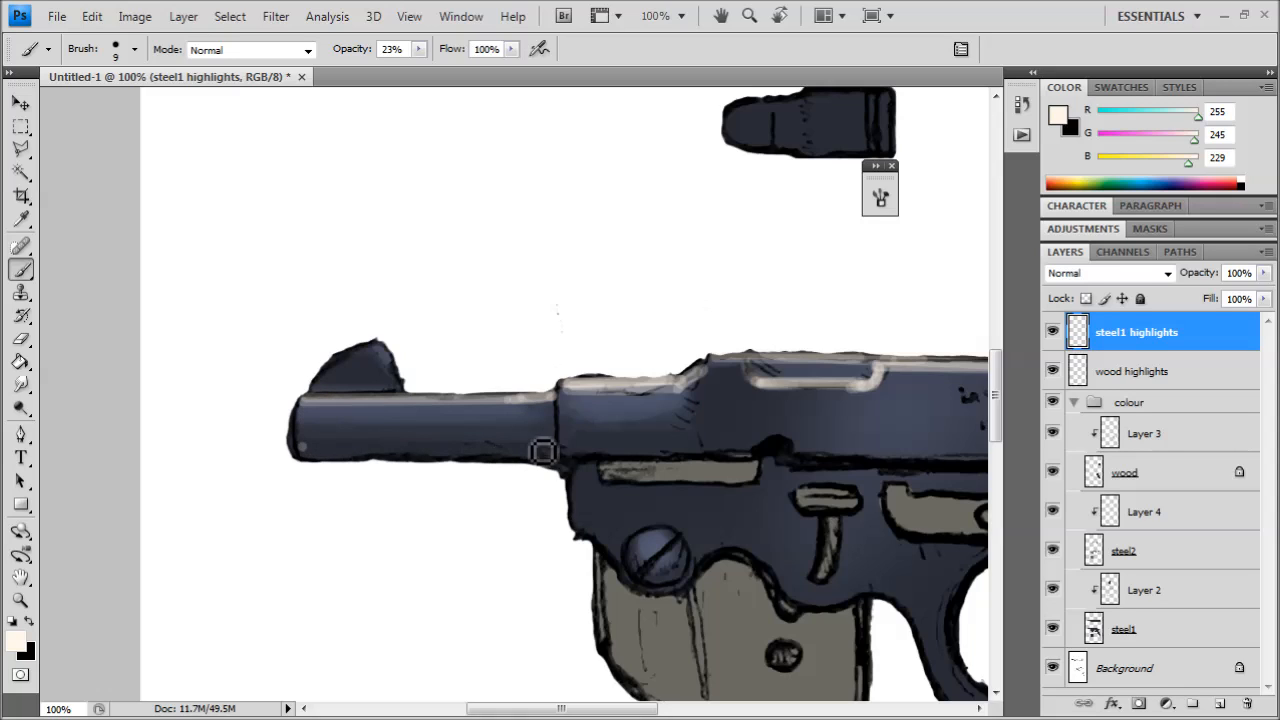
shift+click(540, 450)
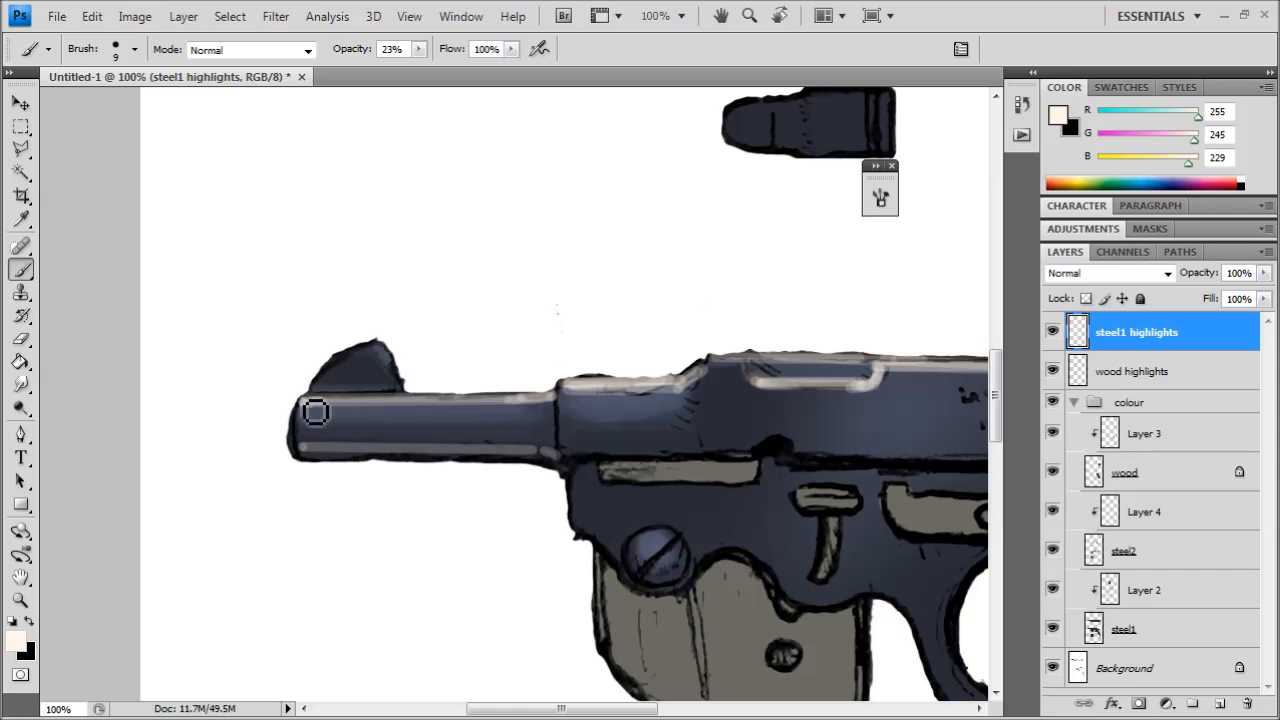
drag(342, 409, 500, 408)
key(ctrl+minus)
key(ctrl+minus)
key(ctrl+minus)
drag(687, 383, 747, 399)
key(ctrl+plus)
key(ctrl+plus)
key(ctrl+plus)
- Paint a cream highlight on the rear edge of the side view's front sight
drag(593, 452, 683, 454)
key(ctrl+minus)
key(ctrl+plus)
key(ctrl+plus)
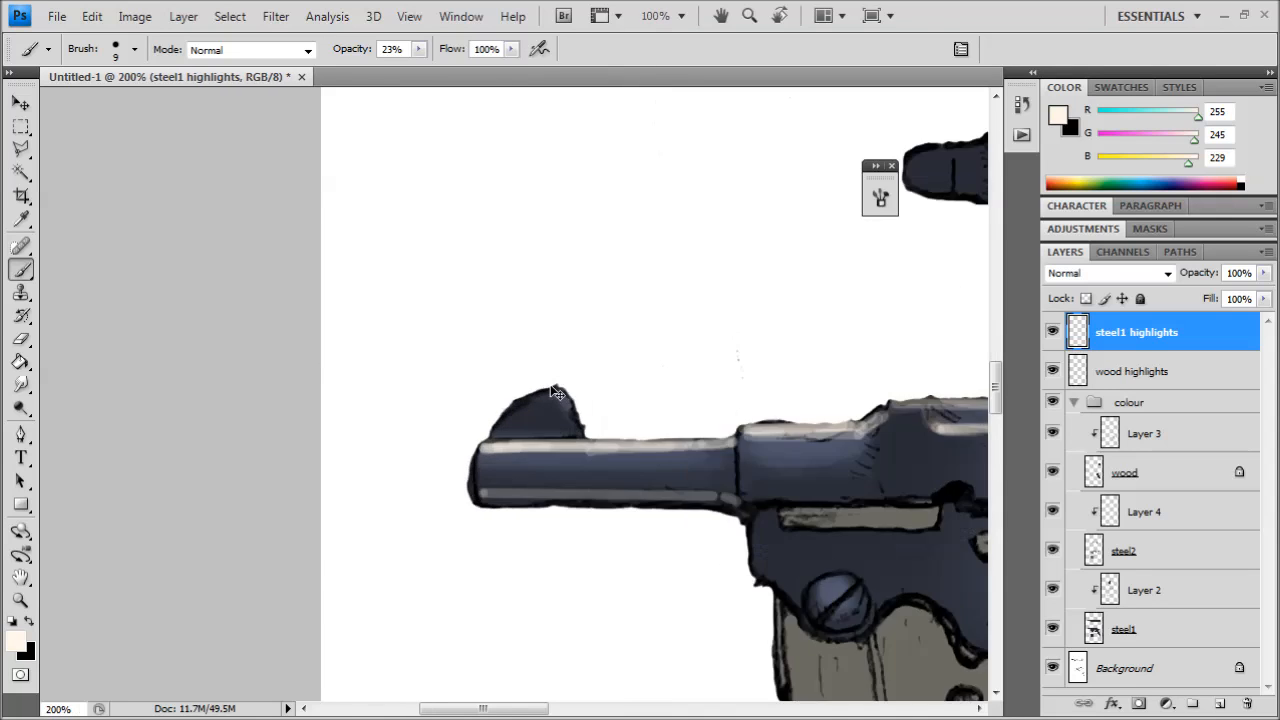
mouse_move(558, 388)
mouse_down()
mouse_move(620, 391)
mouse_move(643, 440)
mouse_up()
key(ctrl+minus)
key(ctrl+minus)
key(ctrl+minus)
mouse_move(730, 394)
mouse_down()
mouse_move(574, 380)
mouse_move(447, 277)
mouse_up()
drag(584, 342, 621, 413)
key(ctrl+plus)
key(ctrl+minus)
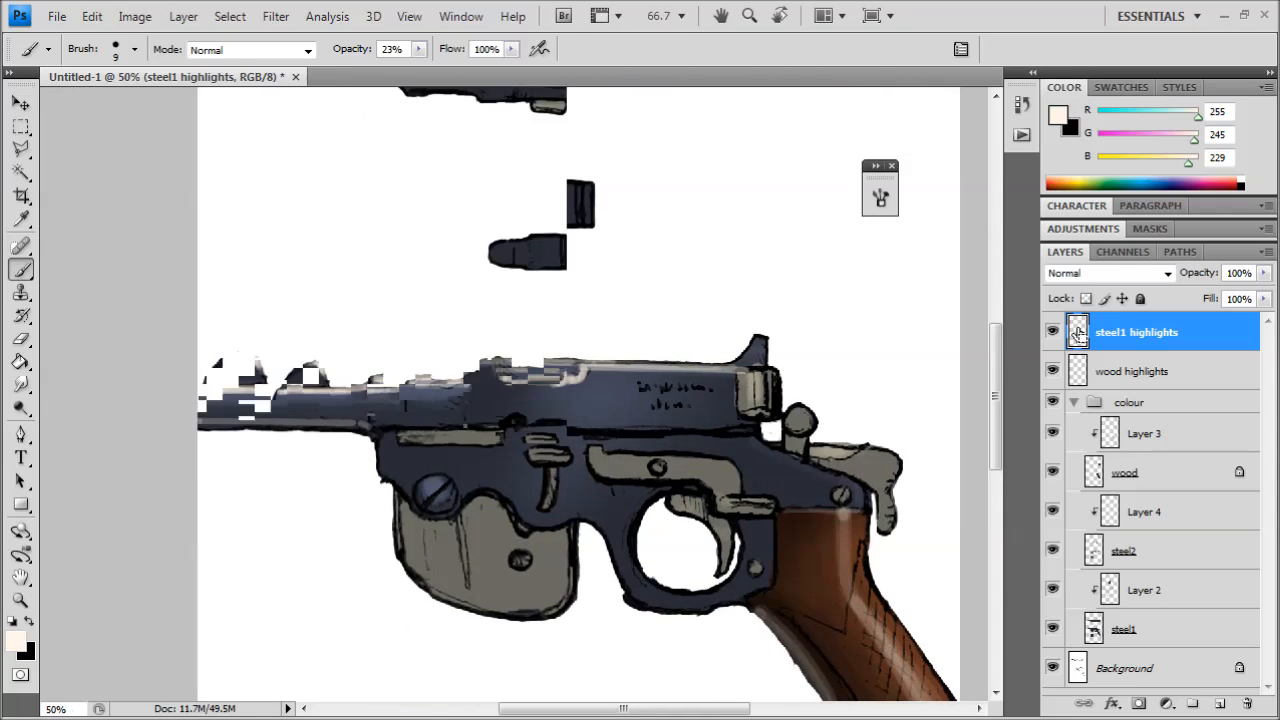
- Lock the transparent pixels of "steel1 highlights" and set the foreground colour to pale blue, RGB 199, 217, 255
key(ctrl+minus)
key(ctrl+plus)
click(16, 641)
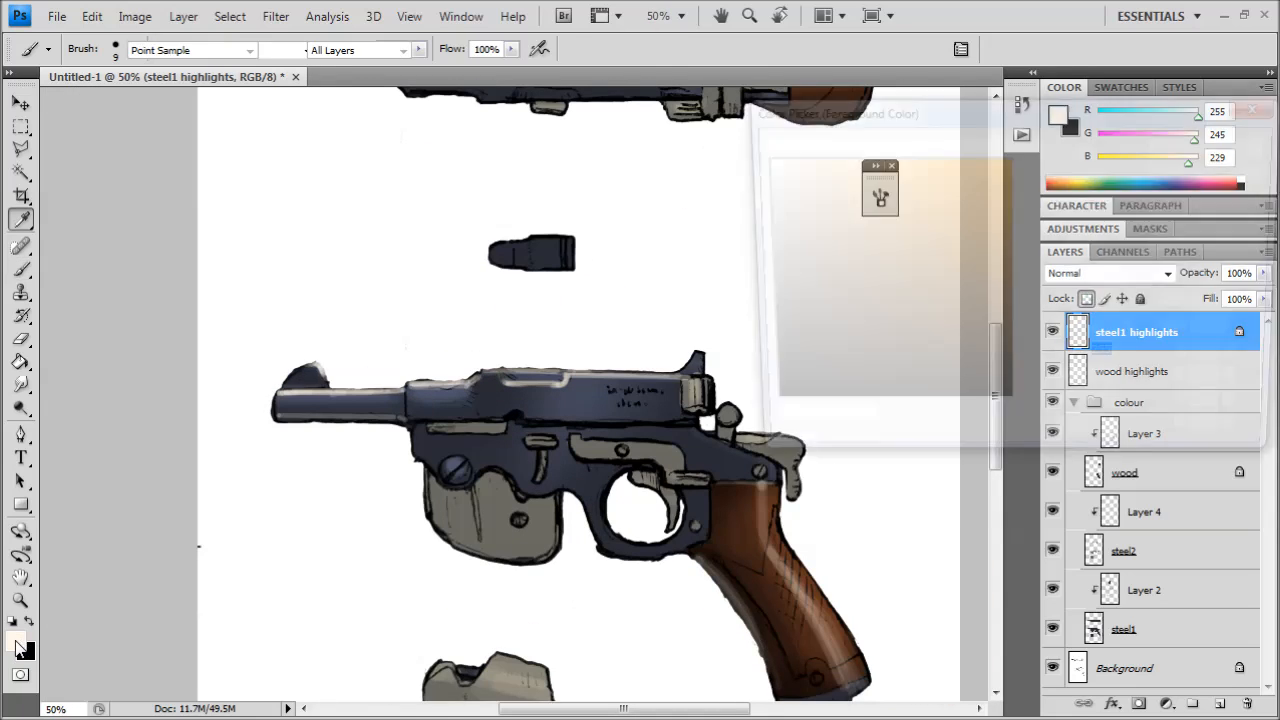
drag(1035, 270, 1033, 257)
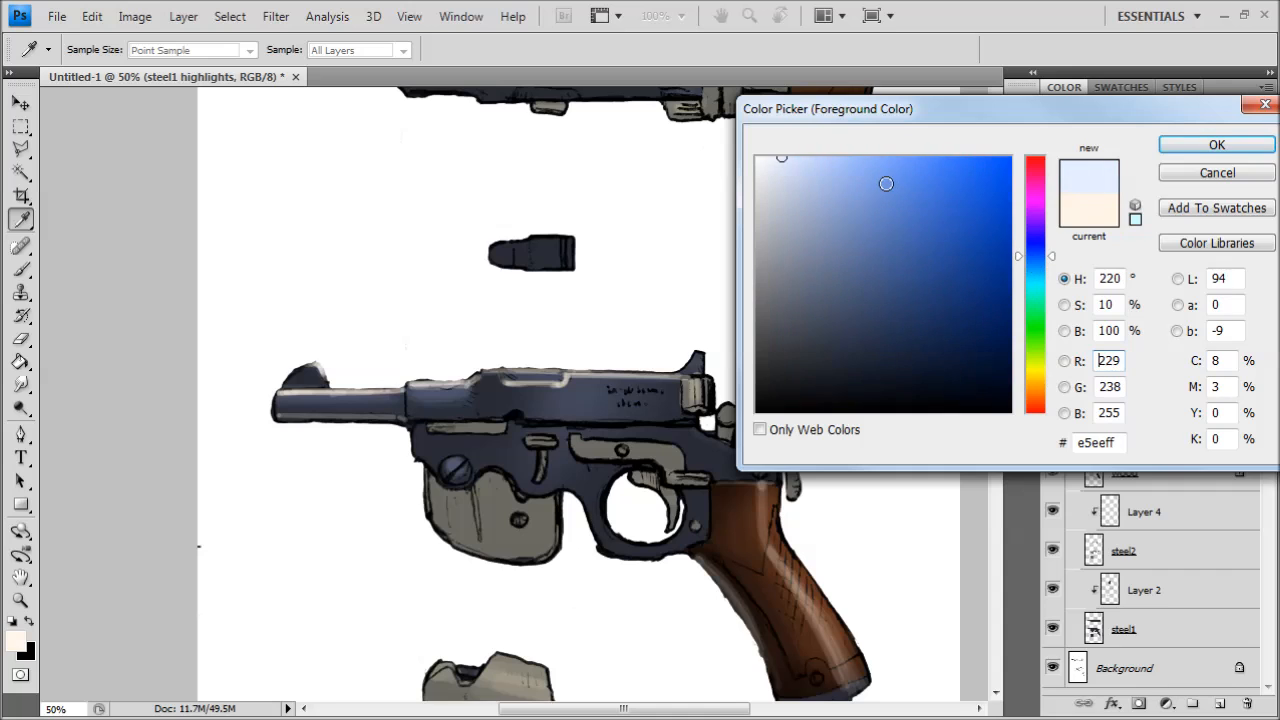
drag(886, 183, 819, 148)
click(1215, 143)
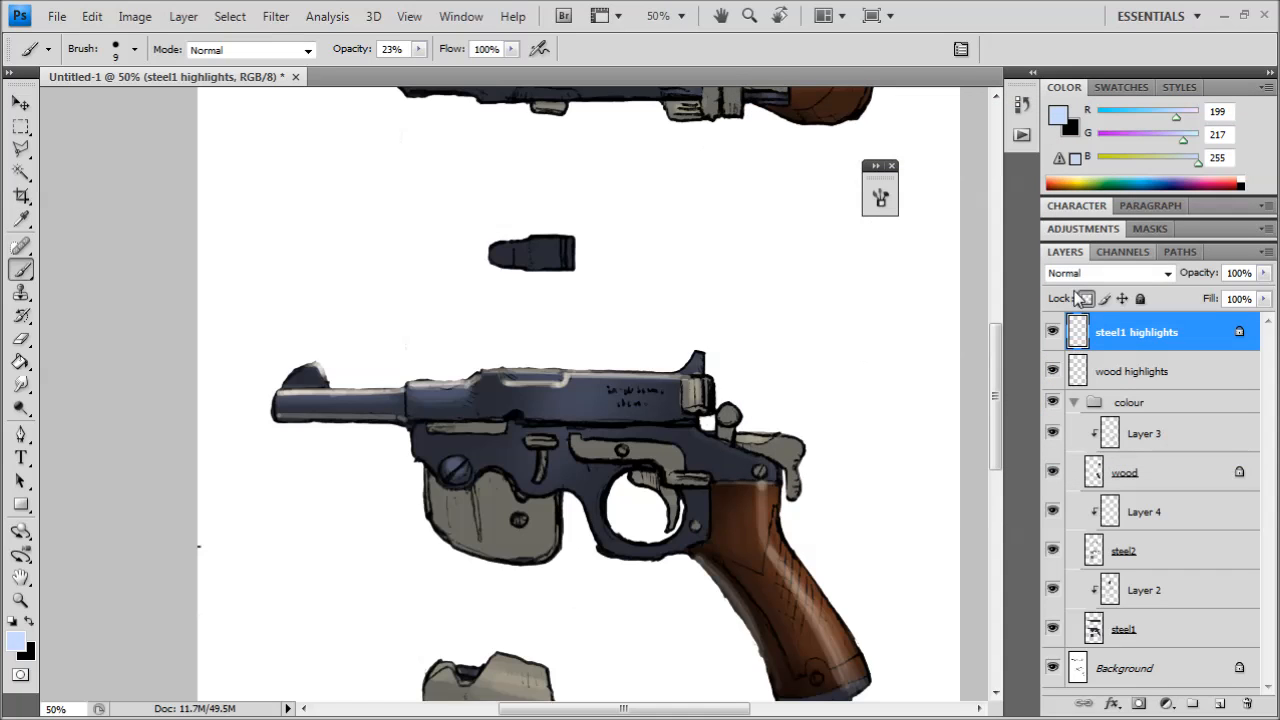
- Recolour all existing steel highlights pale blue by drawing a filled rectangle over the whole canvas on the locked layer
click(30, 503)
key(ctrl+minus)
drag(836, 636, 30, 82)
key(ctrl+plus)
key(ctrl+plus)
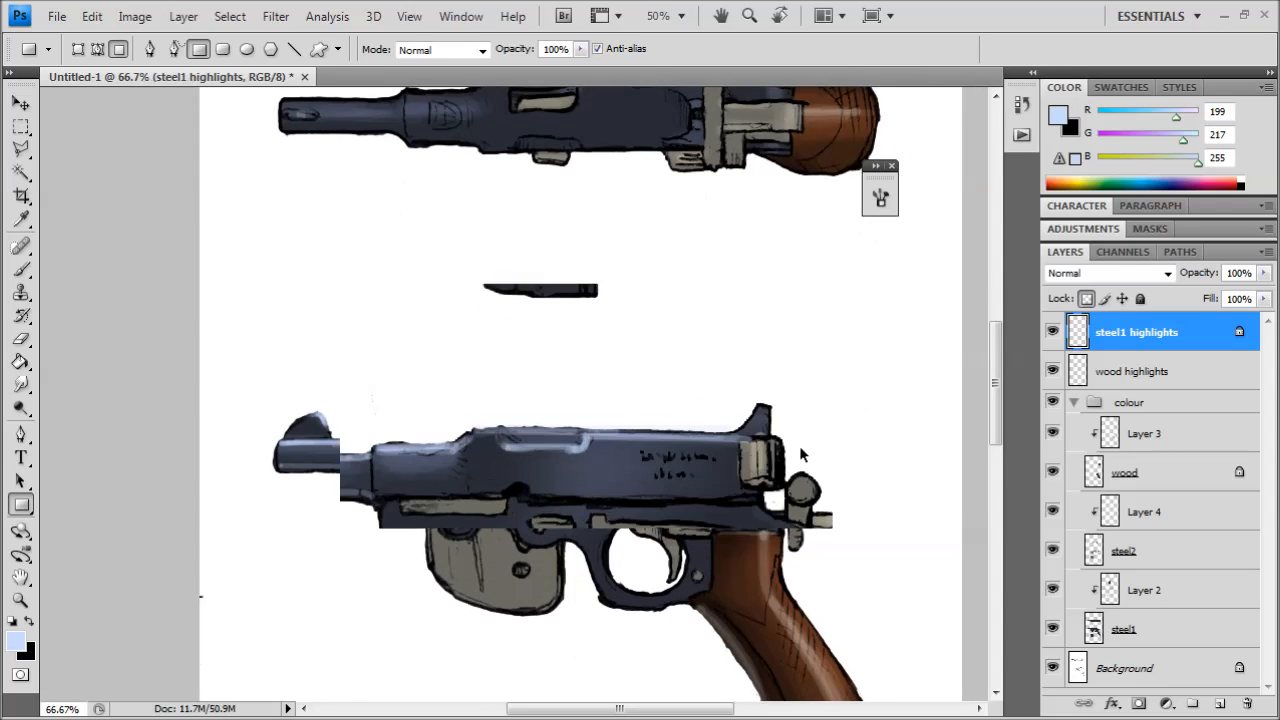
- Unlock the layer's transparency and strengthen the pale blue highlight at the front corner of the side view's receiver recess
key(ctrl+plus)
key(ctrl+plus)
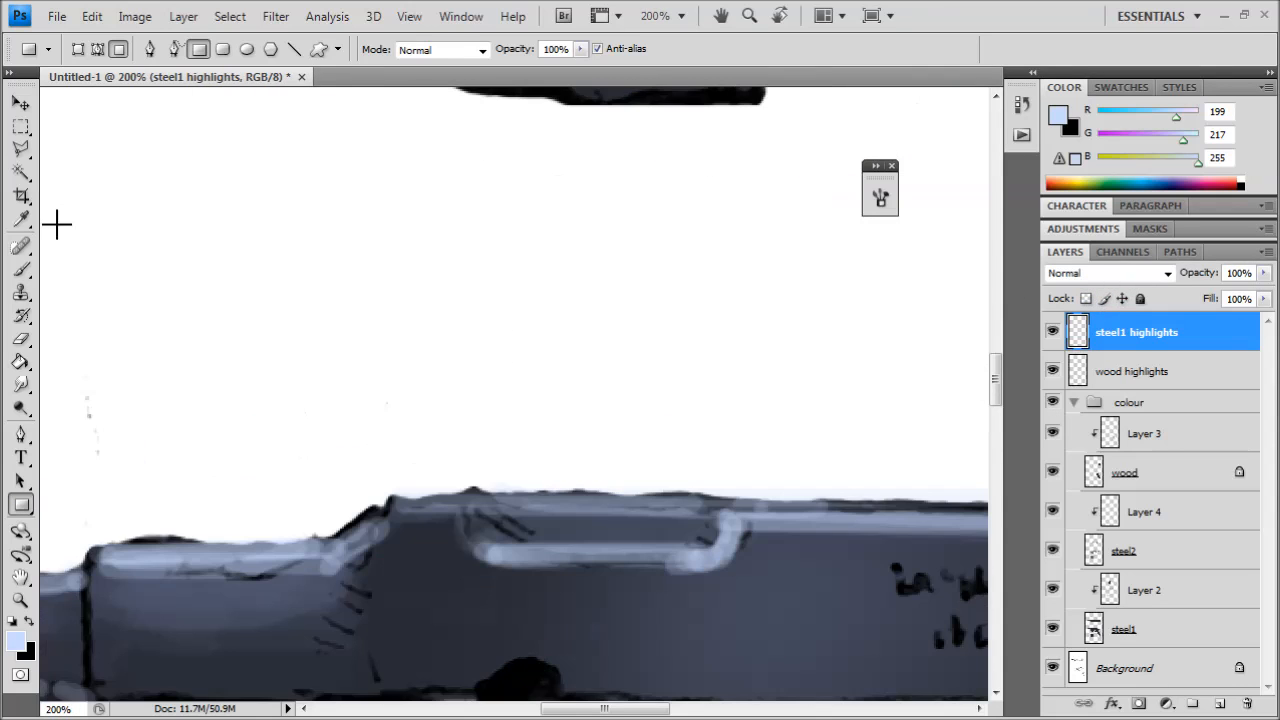
key(b)
drag(487, 522, 517, 539)
key(ctrl+minus)
key(ctrl+minus)
key(ctrl+minus)
mouse_move(737, 476)
mouse_down()
mouse_move(625, 337)
mouse_move(587, 409)
mouse_move(630, 433)
mouse_up()
key(ctrl+plus)
key(ctrl+plus)
key(ctrl+plus)
key(ctrl+plus)
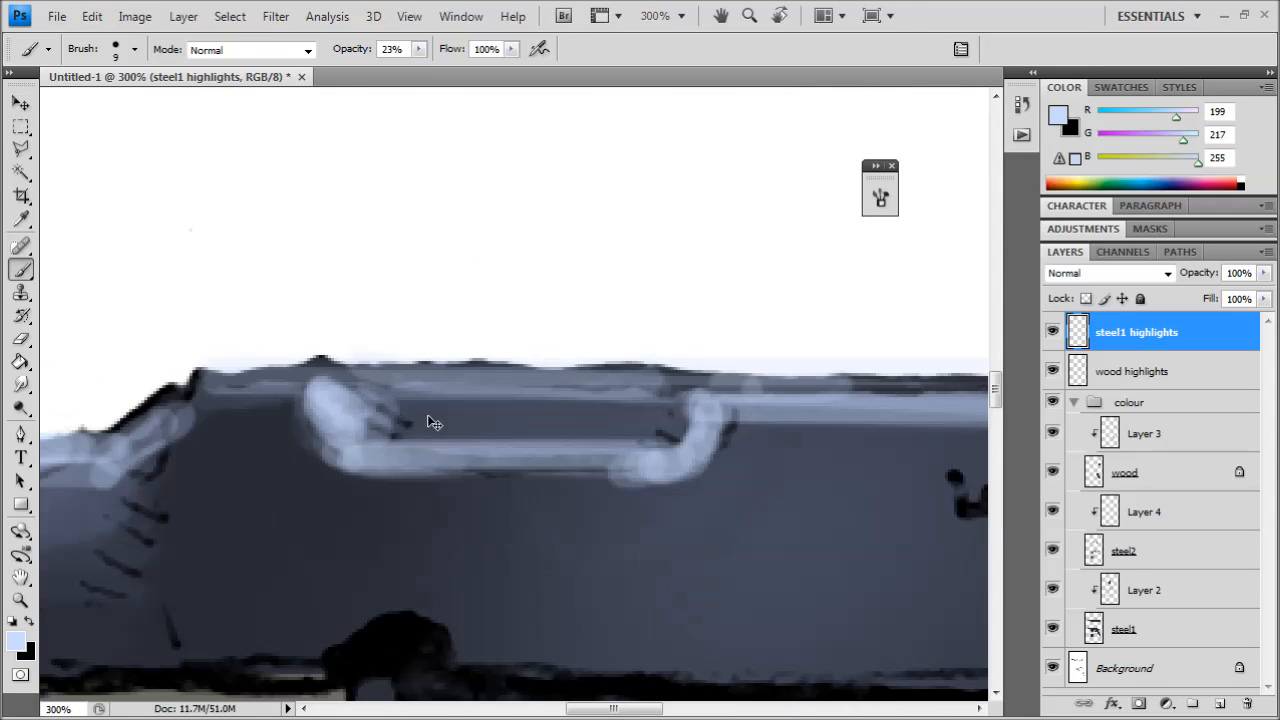
click(28, 339)
click(22, 270)
mouse_move(404, 422)
mouse_down()
mouse_move(597, 427)
mouse_move(654, 412)
mouse_move(475, 399)
mouse_up()
- Paint a pale blue highlight down the sloping rear edge of the side view's steel frame, above the grip
key(ctrl+minus)
key(ctrl+minus)
key(ctrl+minus)
drag(679, 390, 709, 217)
drag(332, 262, 403, 351)
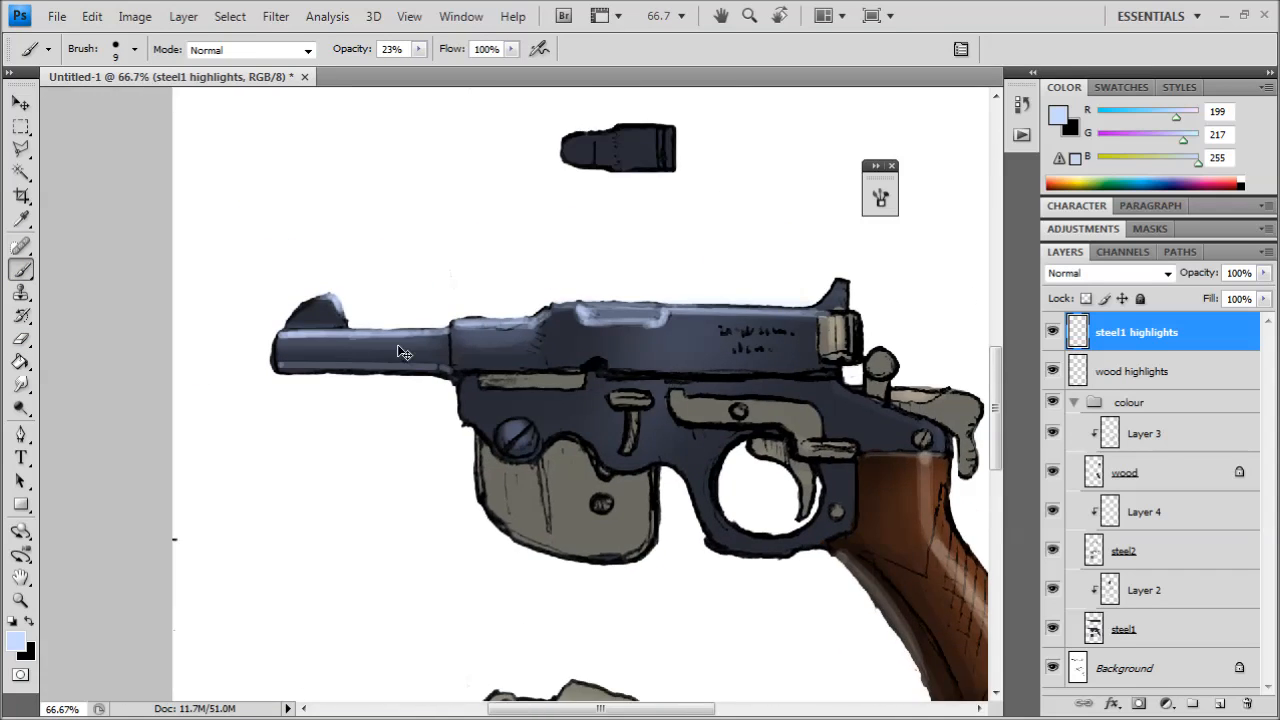
key(ctrl+plus)
mouse_move(445, 389)
mouse_down()
mouse_move(446, 423)
mouse_move(480, 457)
mouse_up()
drag(817, 375, 382, 363)
drag(573, 374, 727, 445)
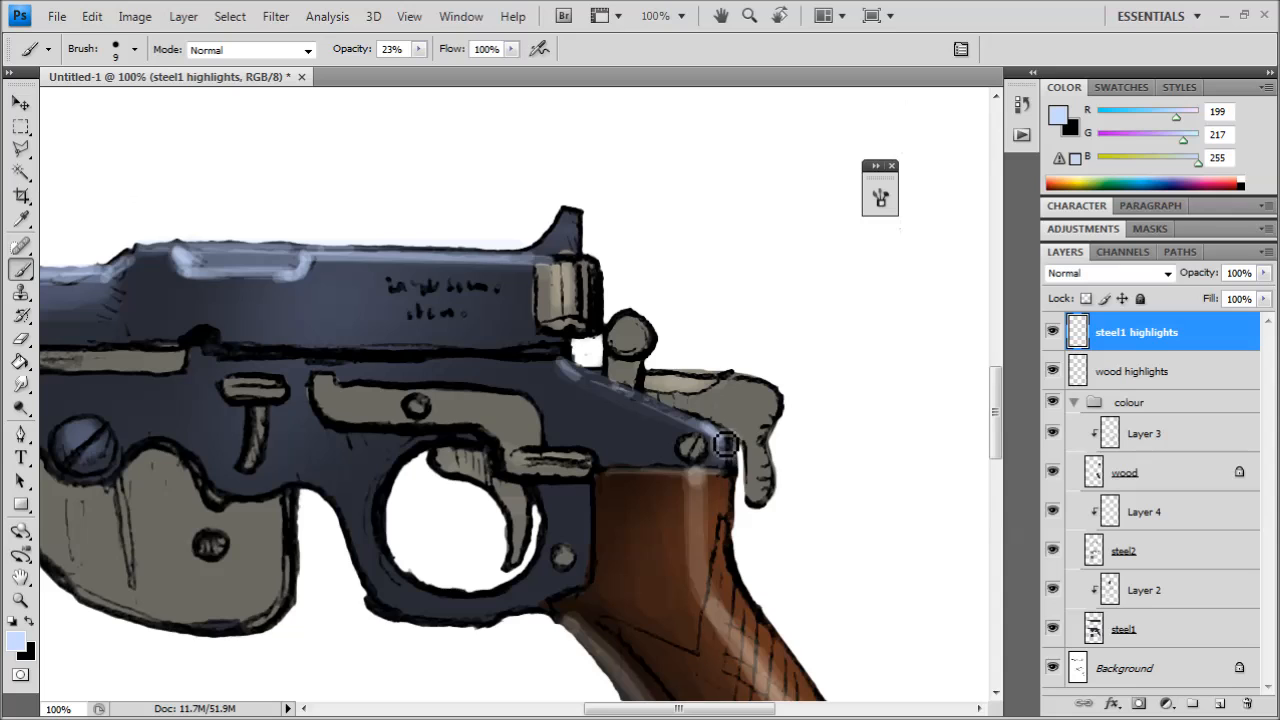
- Reinforce the rear slope's pale blue highlight with further strokes down to the corner beside the frame screw
key(ctrl+minus)
key(ctrl+minus)
drag(601, 304, 508, 256)
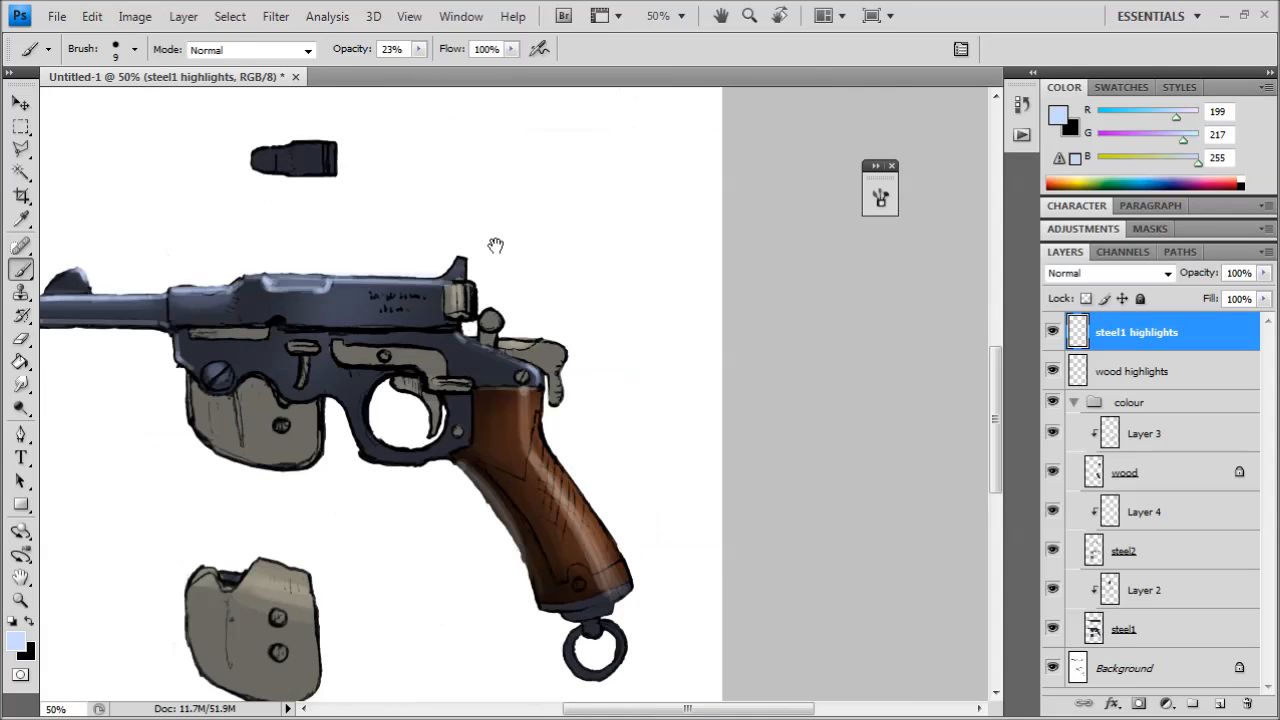
key(ctrl+plus)
key(ctrl+plus)
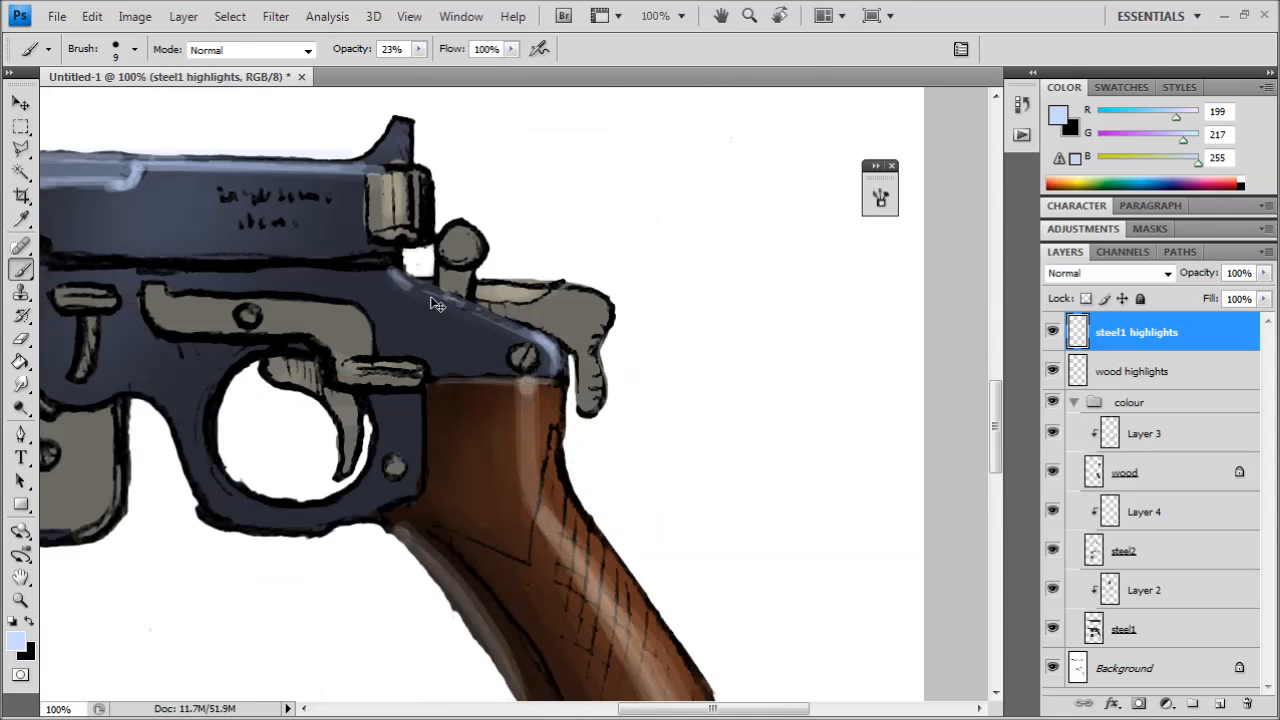
shift+click(556, 348)
drag(404, 278, 547, 338)
- Paint a pale blue highlight along the upper edge of the top view's barrel with the hard 9 px brush
key(ctrl+minus)
key(ctrl+minus)
mouse_move(410, 130)
mouse_down()
mouse_move(637, 320)
mouse_move(633, 331)
mouse_up()
mouse_move(632, 156)
mouse_down()
mouse_move(530, 358)
mouse_move(620, 371)
mouse_up()
key(ctrl+plus)
key(ctrl+plus)
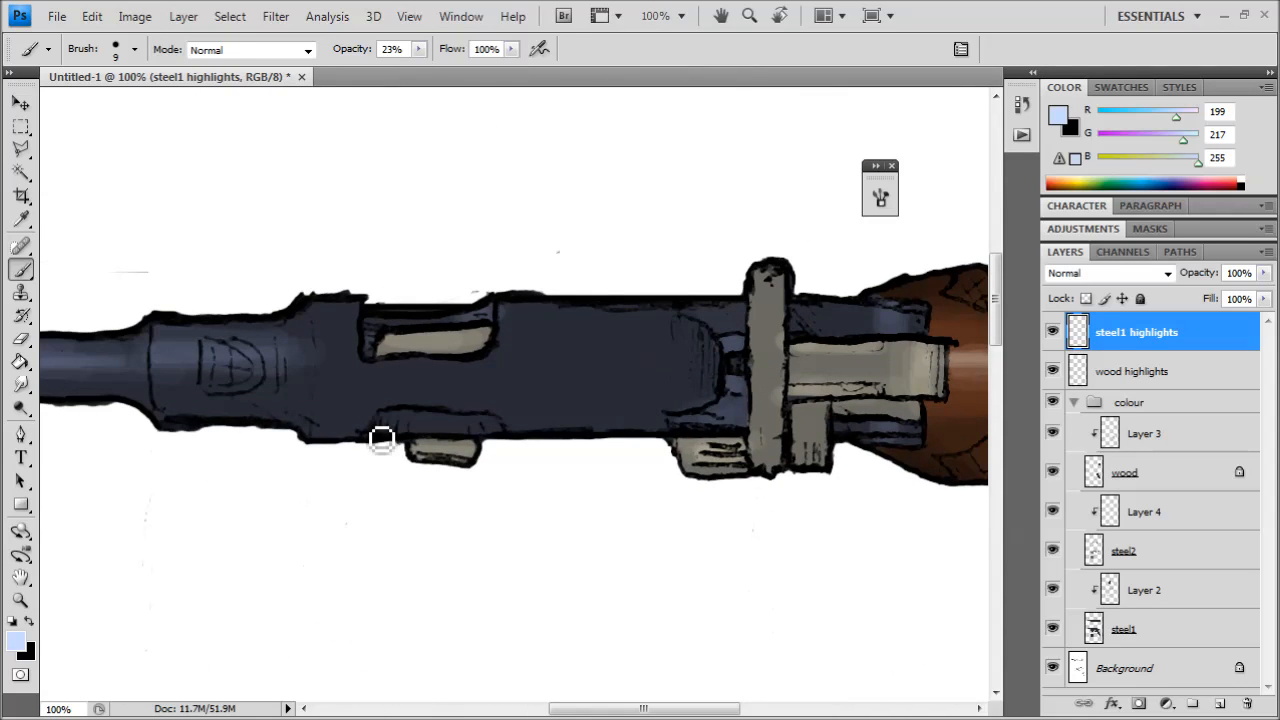
drag(389, 421, 467, 416)
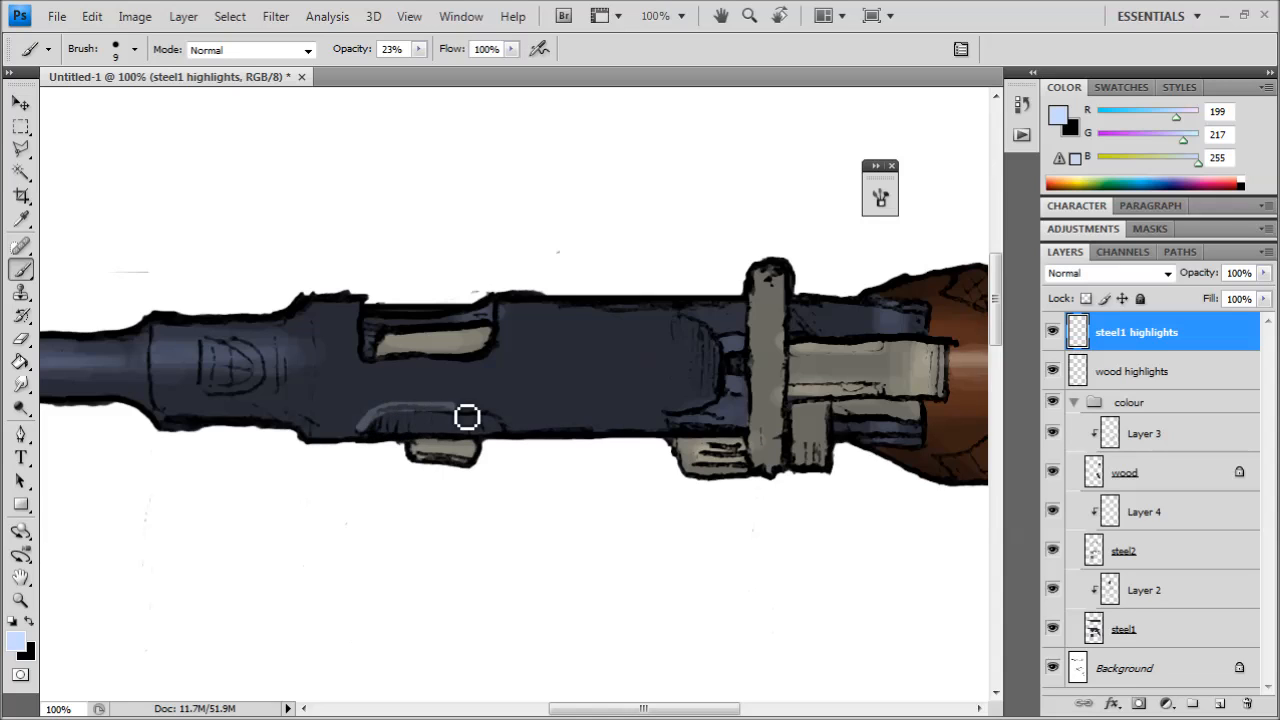
key(ctrl+z)
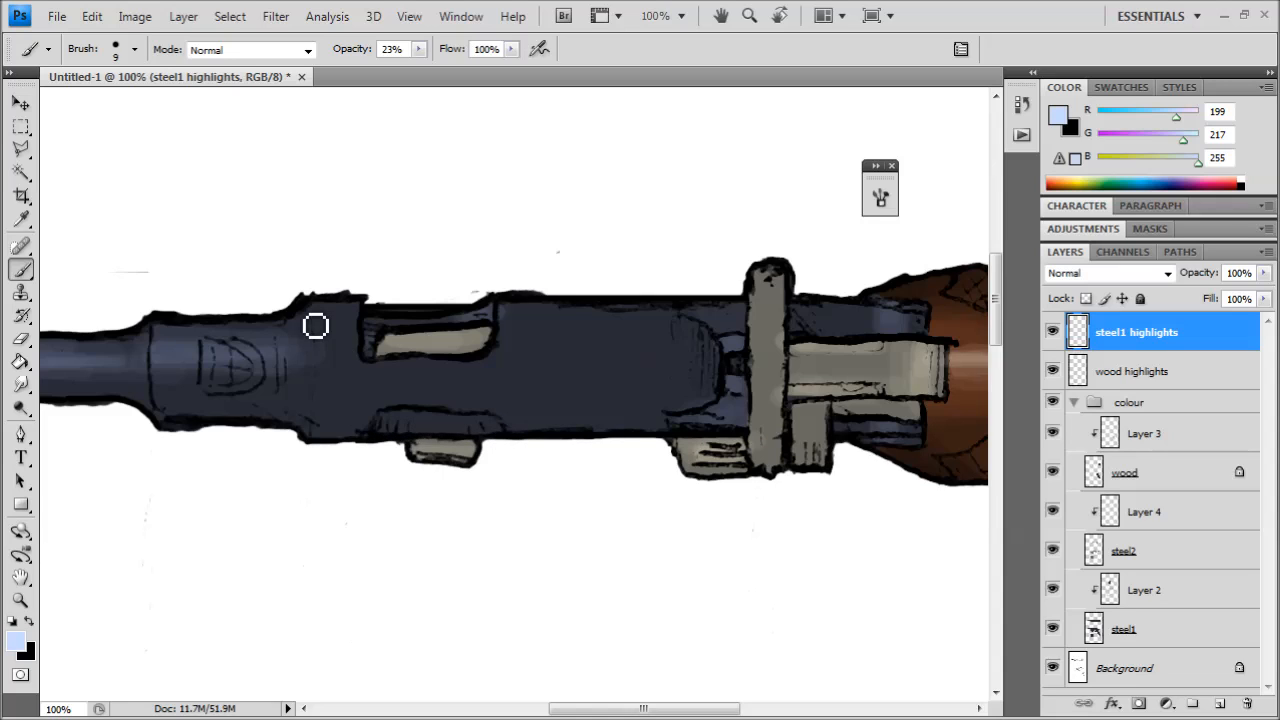
drag(316, 285, 360, 389)
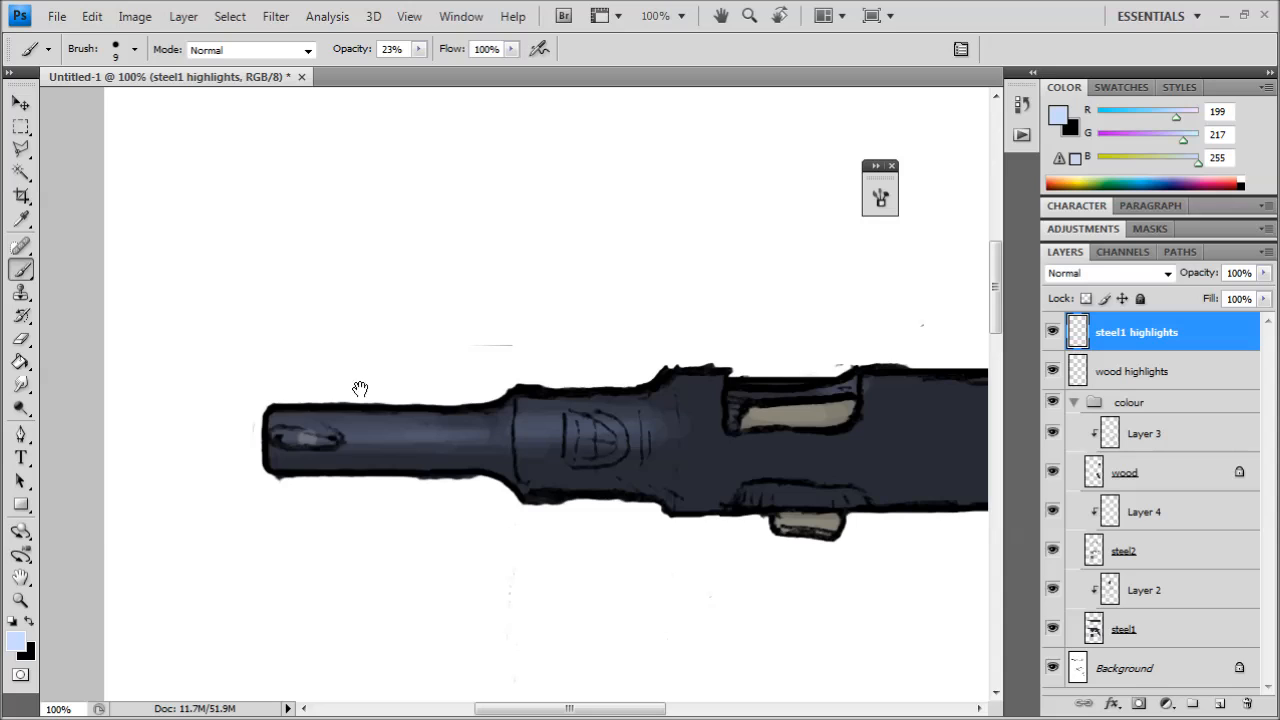
mouse_move(493, 424)
mouse_down()
mouse_move(287, 424)
mouse_move(491, 426)
mouse_up()
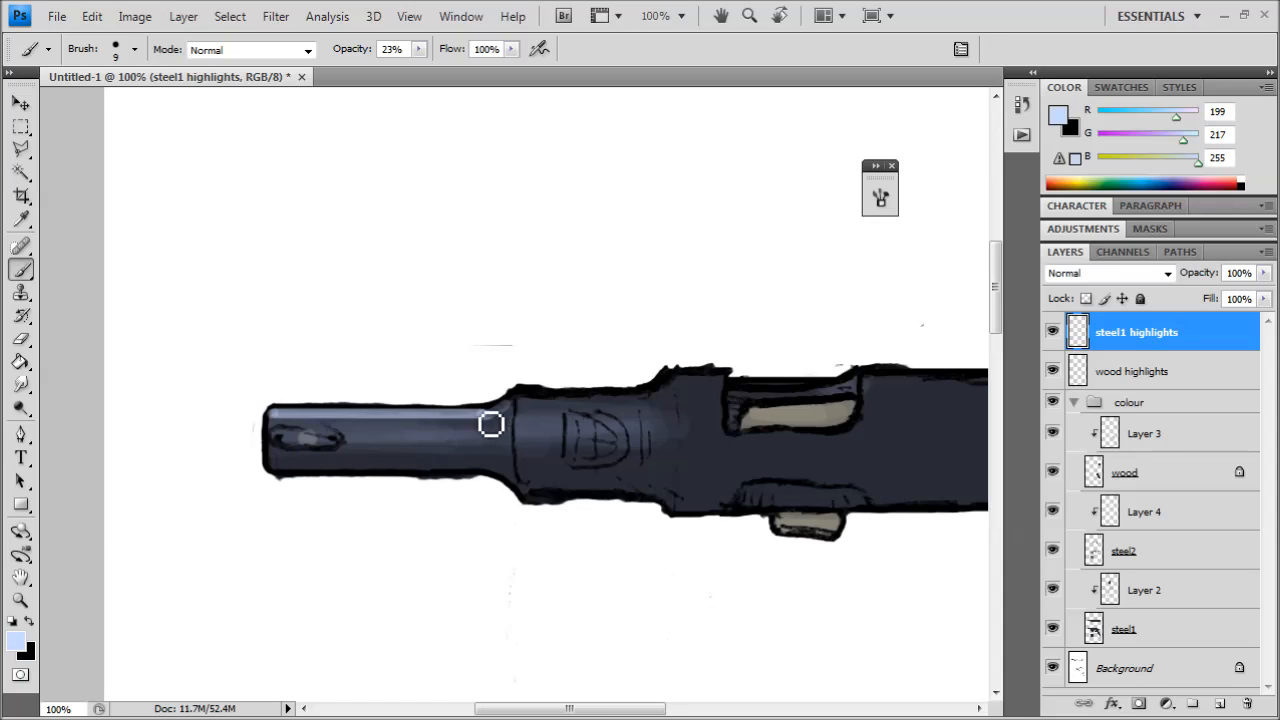
- Add a broad pale blue sheen across the middle of the top view's receiver with a soft 100 px brush at 9% opacity
drag(656, 392, 469, 397)
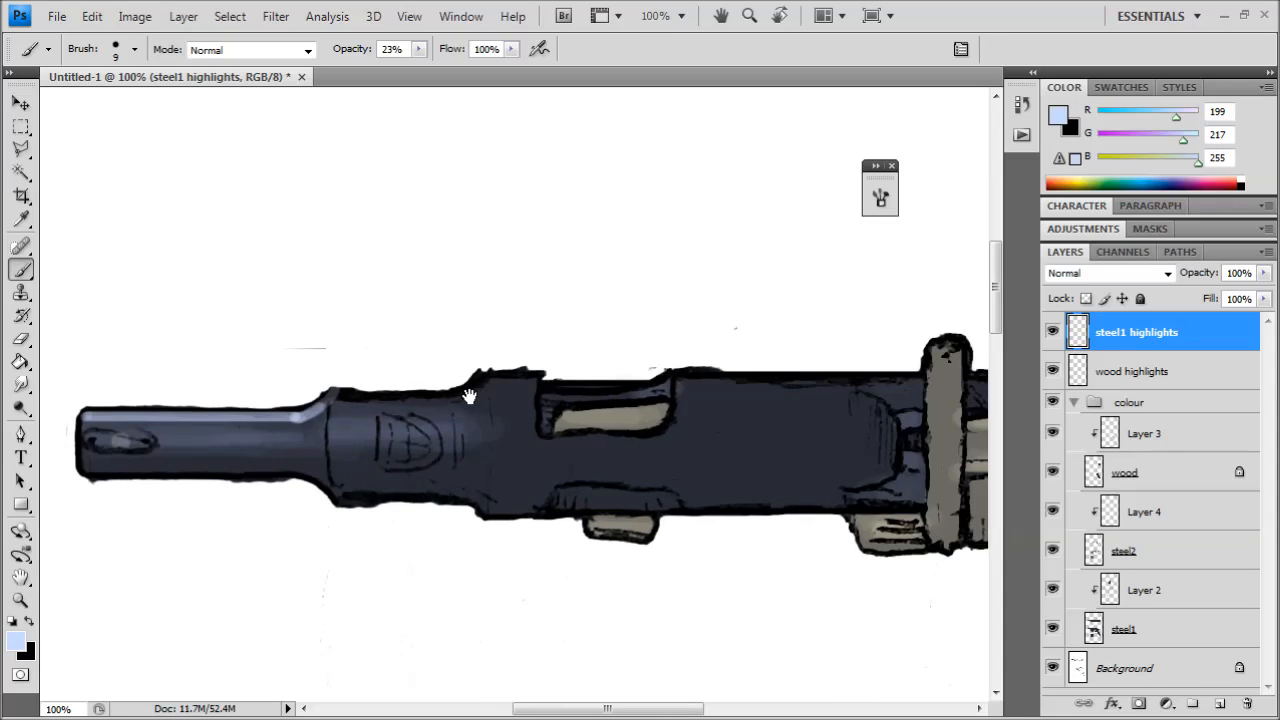
click(133, 53)
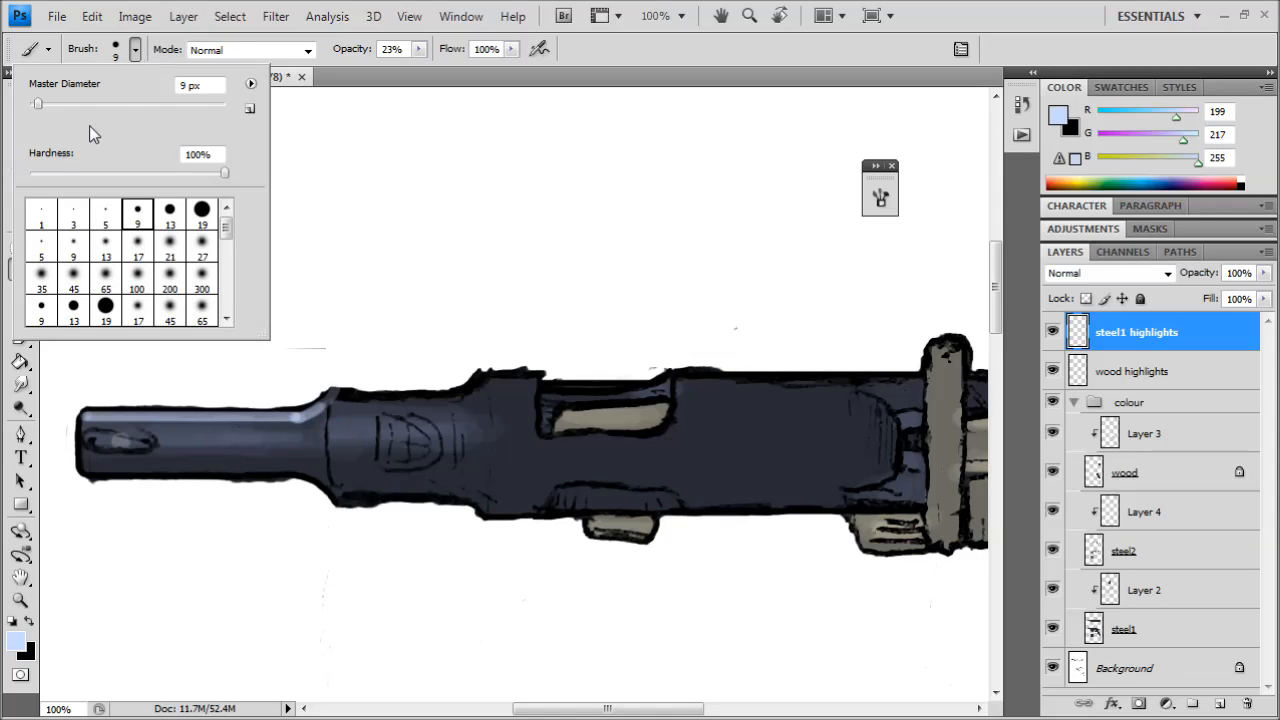
click(200, 212)
click(139, 280)
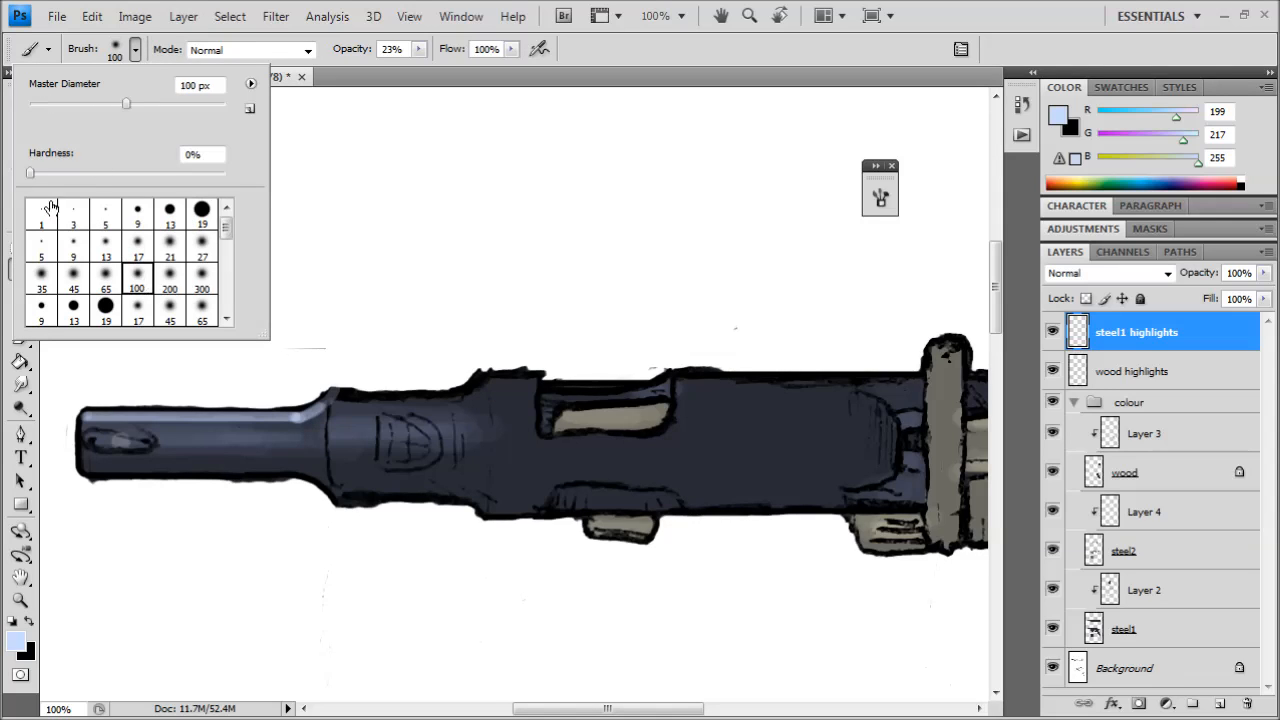
click(135, 52)
click(419, 49)
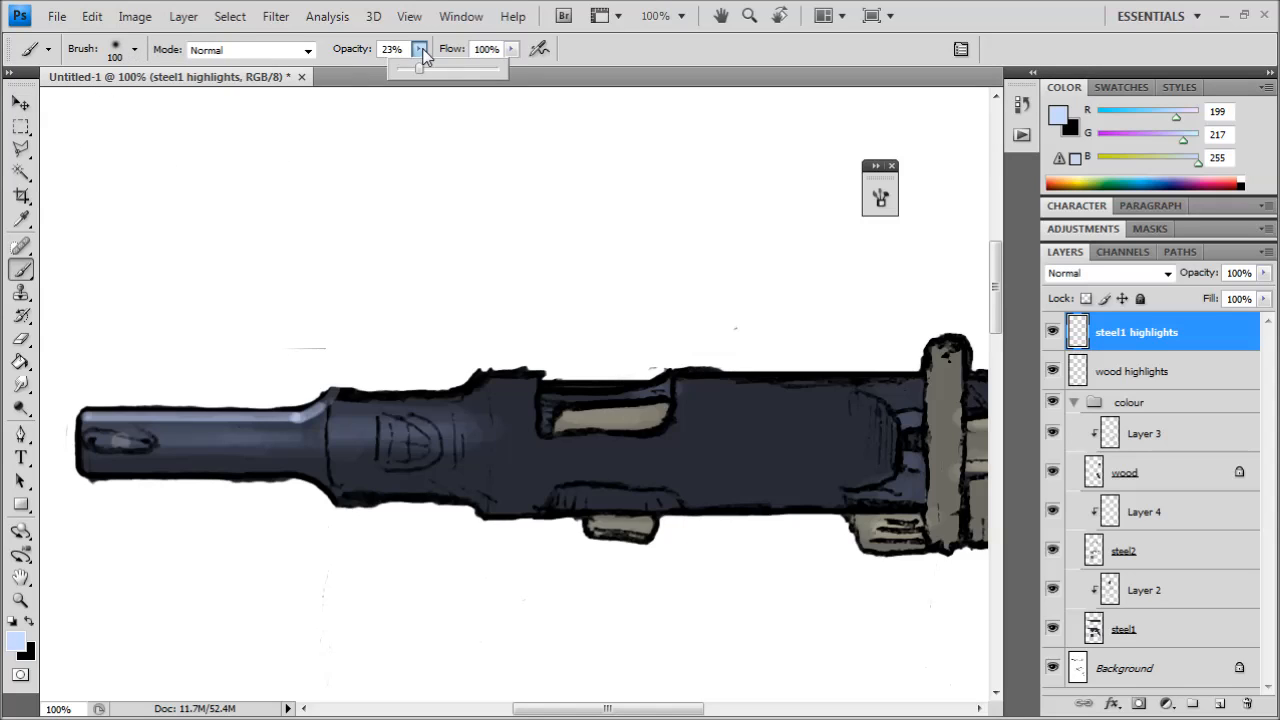
mouse_move(704, 395)
mouse_down()
mouse_move(686, 408)
mouse_move(688, 447)
mouse_move(634, 462)
mouse_move(705, 420)
mouse_move(690, 455)
mouse_move(750, 430)
mouse_move(594, 448)
mouse_move(649, 361)
mouse_up()
drag(740, 335, 595, 365)
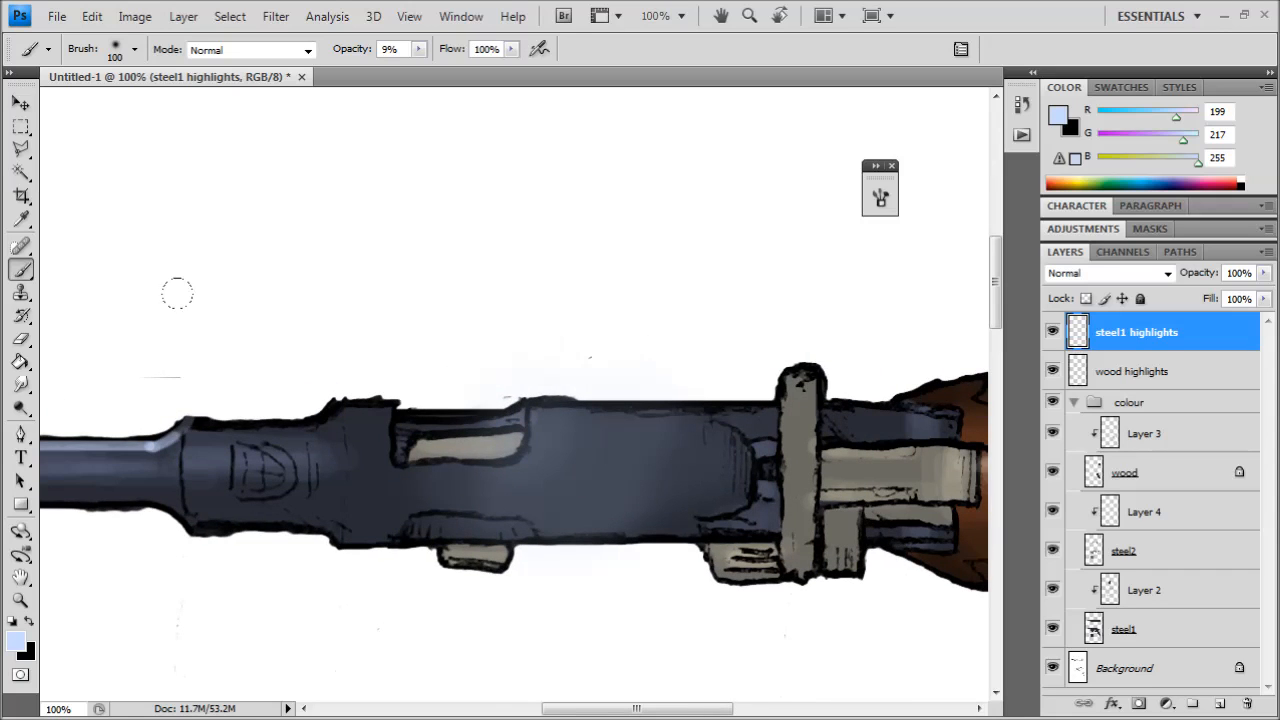
- Erase the sheen spilling over the top view's ejection opening with the 13 px eraser
click(20, 340)
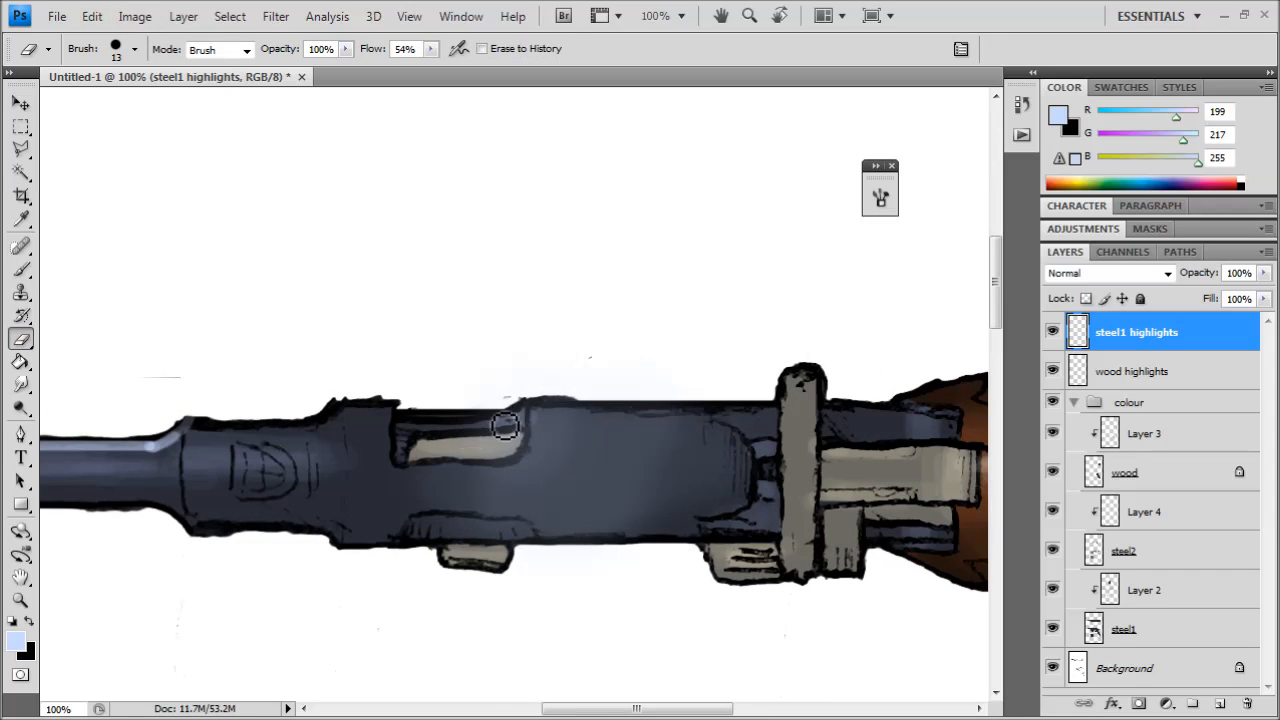
mouse_move(527, 444)
mouse_down()
mouse_move(421, 469)
mouse_move(461, 457)
mouse_move(478, 428)
mouse_up()
key(ctrl+minus)
key(ctrl+minus)
key(ctrl+minus)
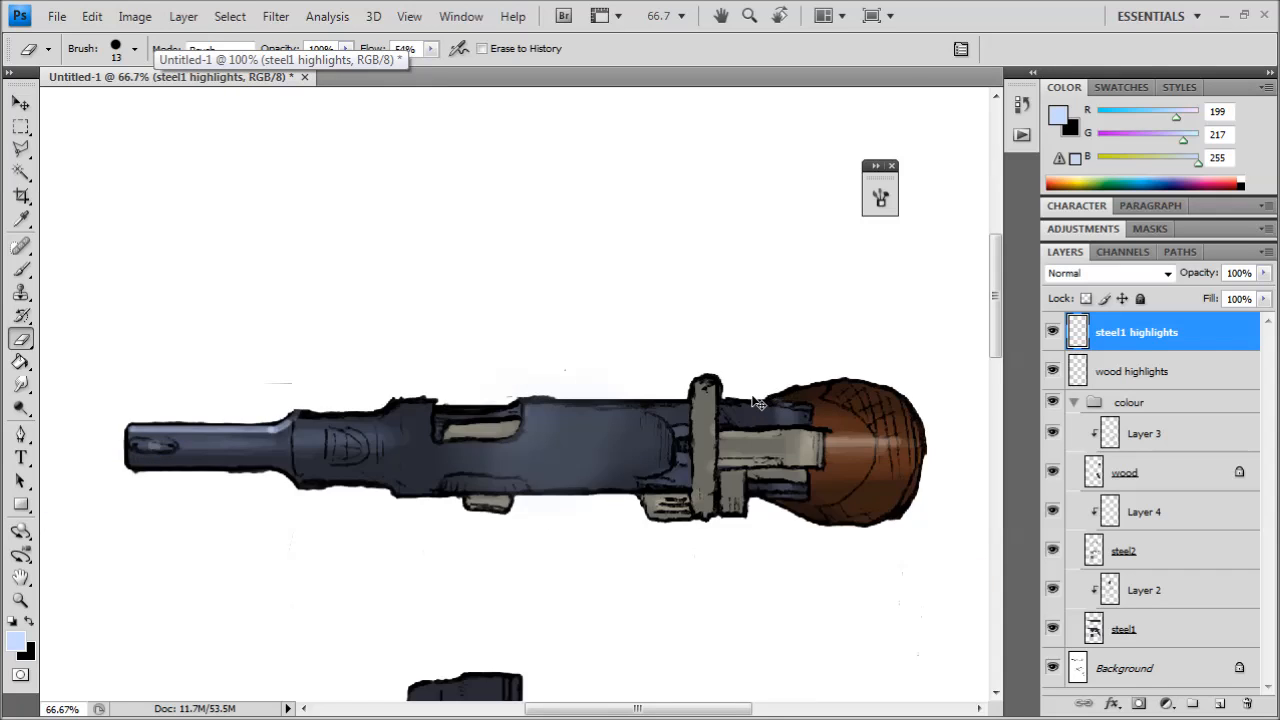
key(ctrl+plus)
key(ctrl+plus)
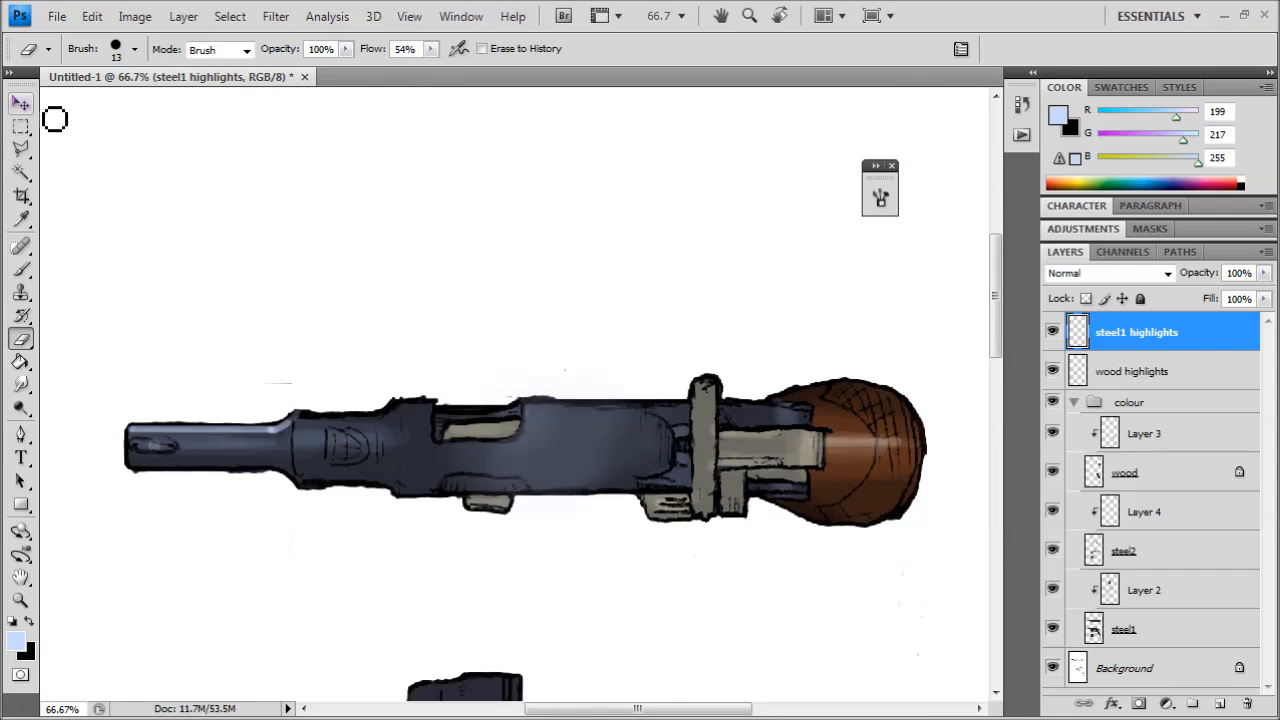
click(20, 126)
drag(609, 552, 617, 495)
key(ctrl+d)
- Paint a faint pale blue highlight on the upper small steel lug behind the top view's receiver with the hard 9 px brush
drag(765, 445, 617, 431)
key(ctrl+plus)
key(ctrl+plus)
key(ctrl+plus)
key(b)
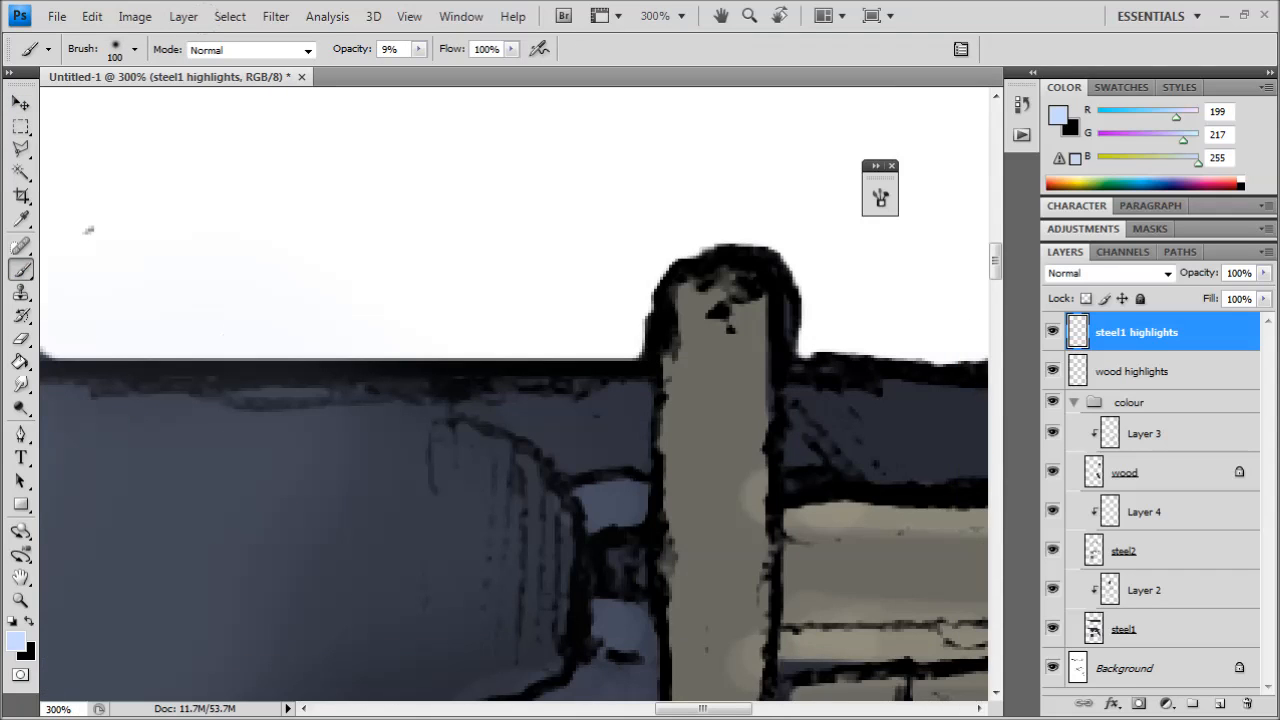
click(115, 55)
click(105, 214)
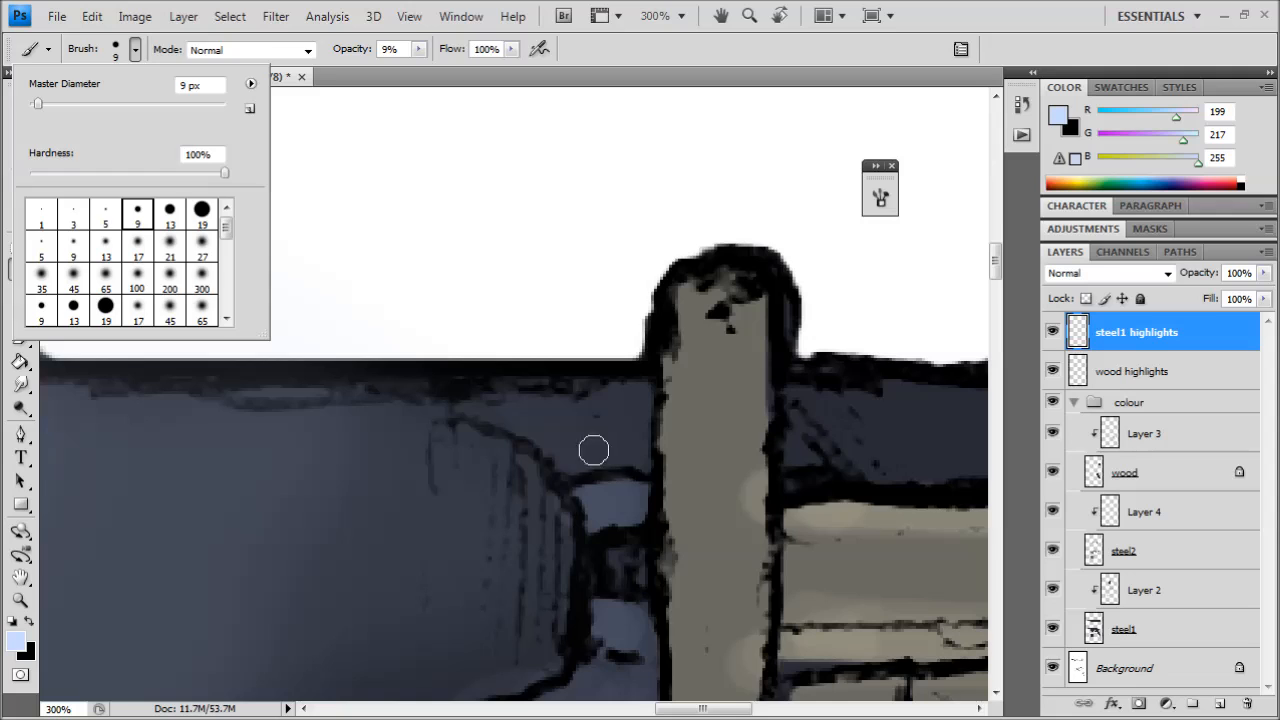
drag(582, 487, 609, 486)
- Paint bright pale blue edges on both small steel lugs behind the top view's receiver with a hard 5 px brush at 26% opacity
click(124, 52)
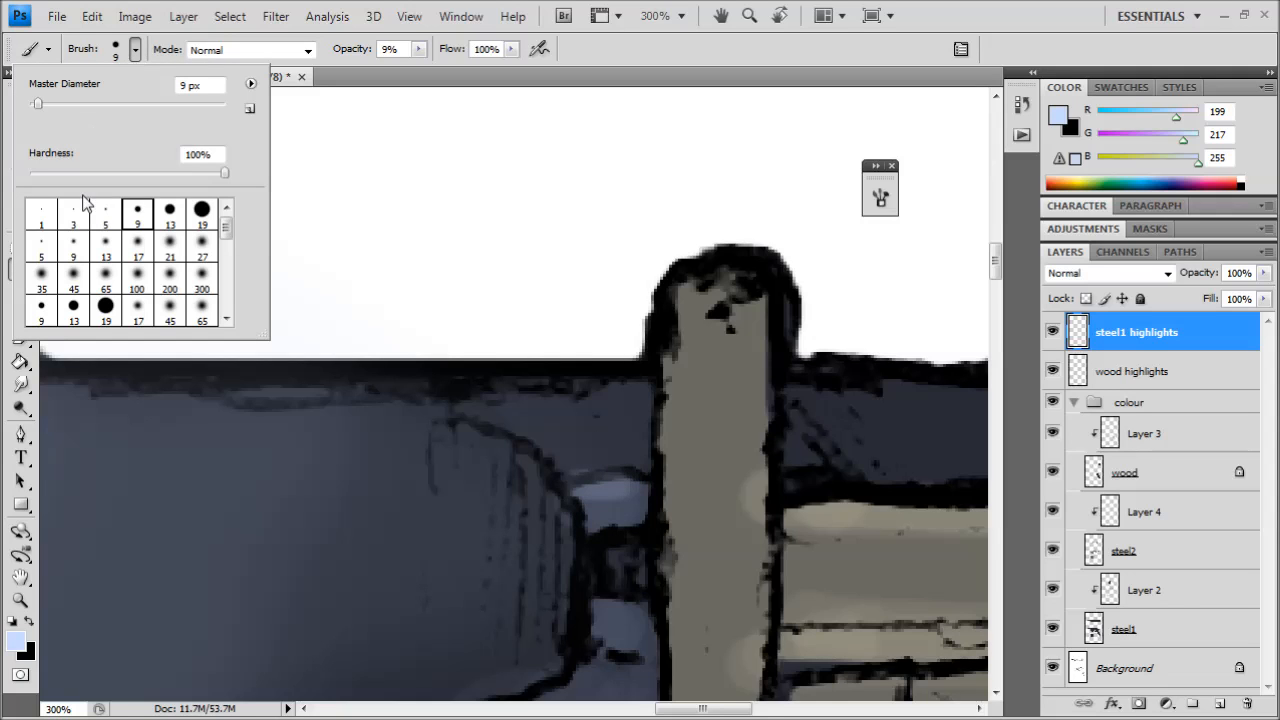
click(421, 50)
click(439, 70)
drag(478, 287, 426, 197)
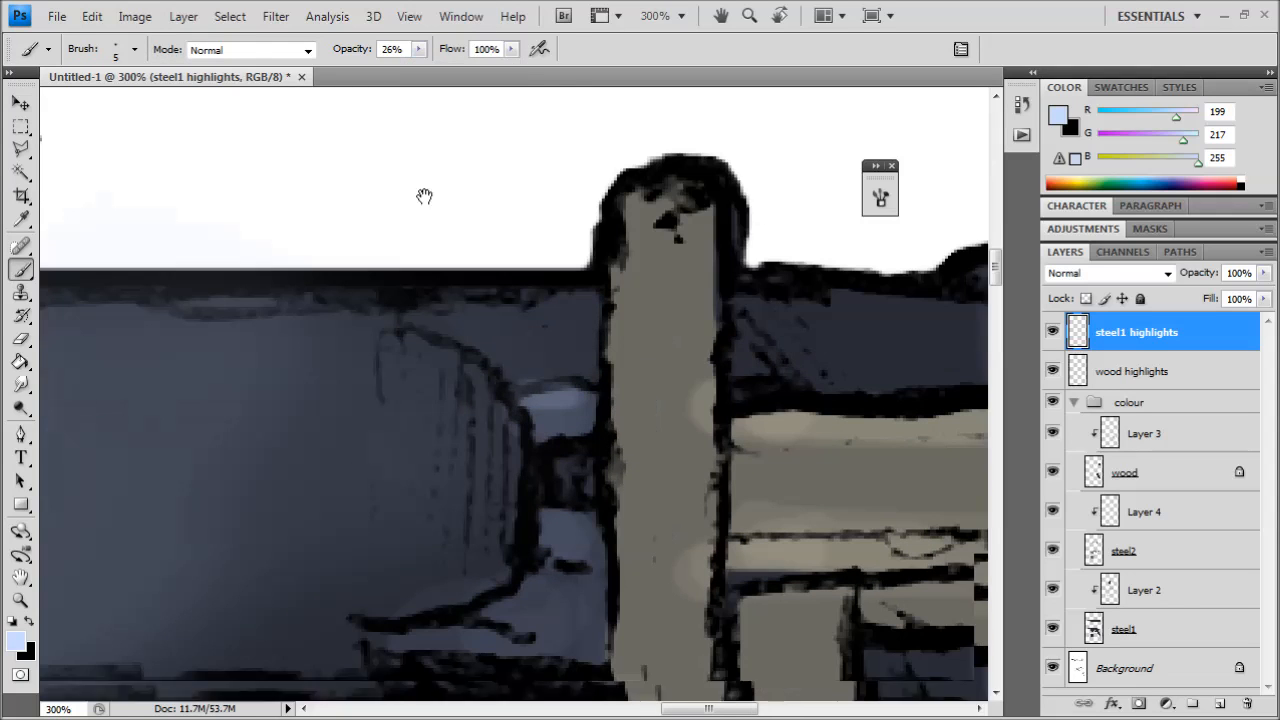
drag(526, 398, 563, 397)
mouse_move(564, 525)
mouse_down()
mouse_move(543, 434)
mouse_move(520, 423)
mouse_move(568, 422)
mouse_up()
mouse_move(518, 424)
mouse_down()
mouse_move(562, 421)
mouse_move(544, 457)
mouse_up()
key(ctrl+minus)
key(ctrl+minus)
key(ctrl+minus)
key(ctrl+plus)
key(ctrl+plus)
key(ctrl+plus)
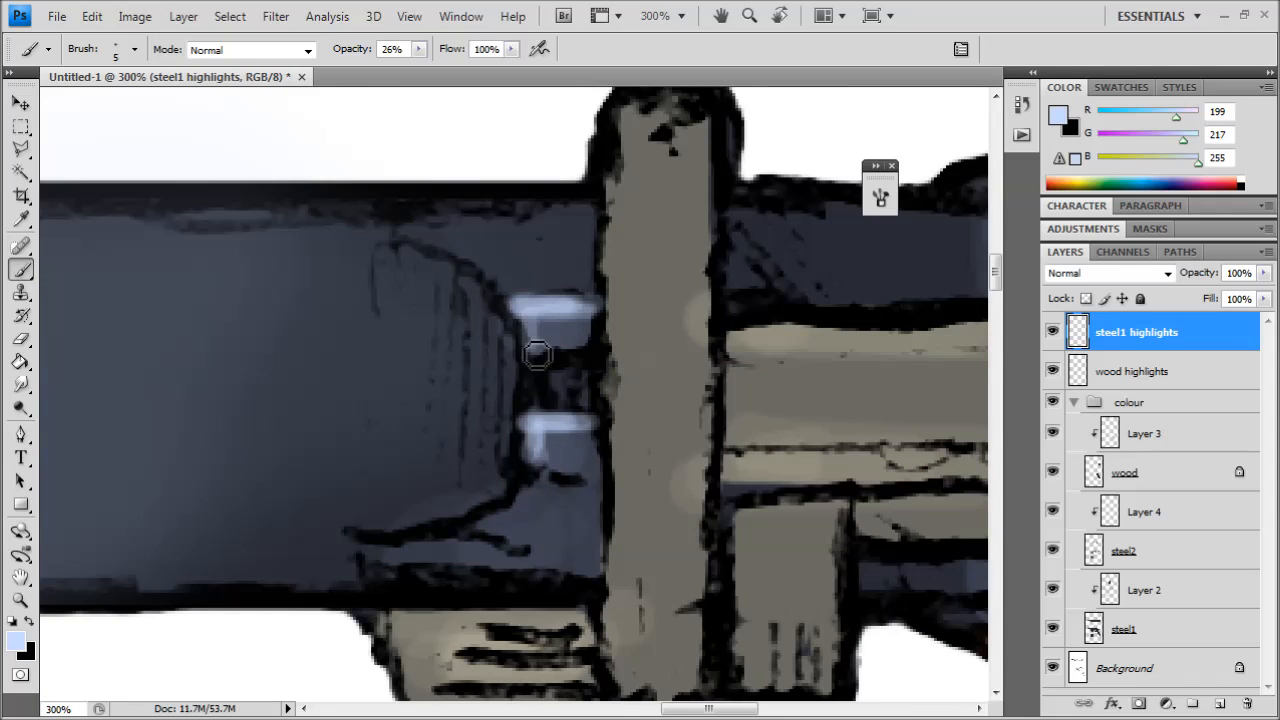
- Paint a straight pale blue highlight along the lower edge of the top view's ejection opening
key(ctrl+minus)
key(ctrl+minus)
key(ctrl+minus)
key(ctrl+minus)
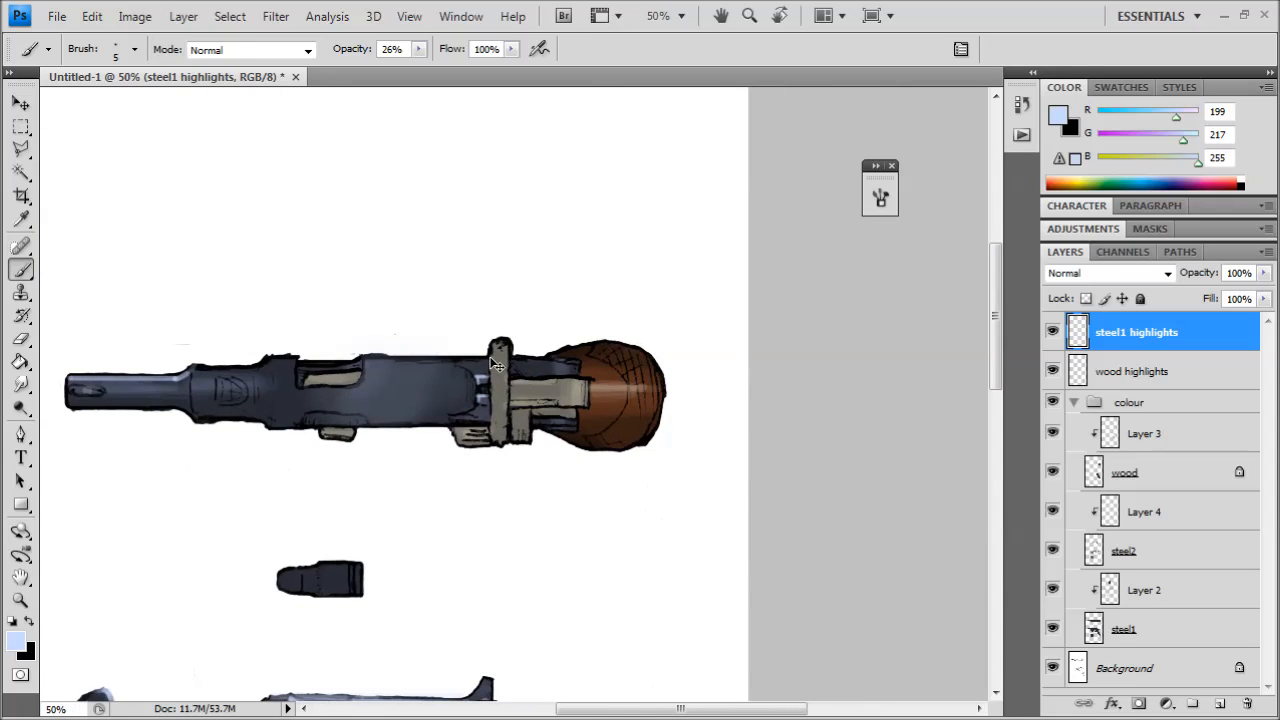
key(ctrl+plus)
key(ctrl+plus)
key(ctrl+plus)
shift+click(724, 440)
shift+click(485, 436)
shift+click(726, 443)
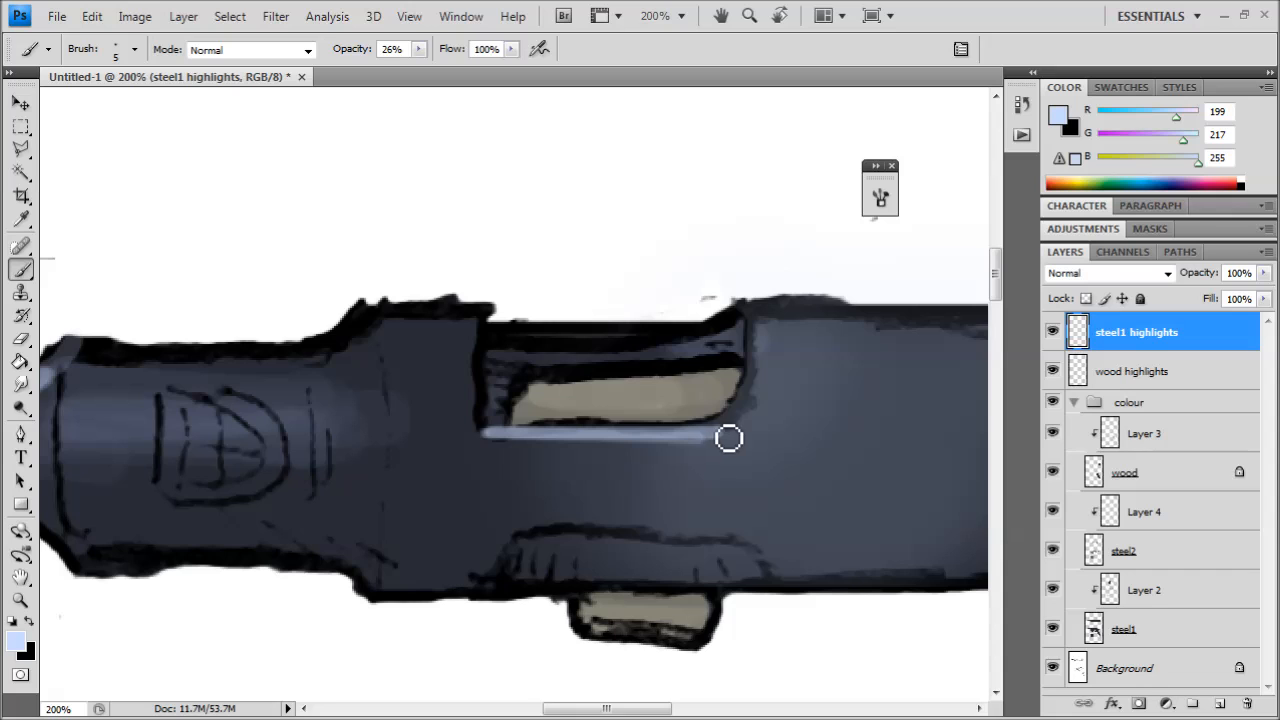
- Paint pale blue highlights along the upper edge of the top view's receiver with the hard 9 px brush
key(ctrl+minus)
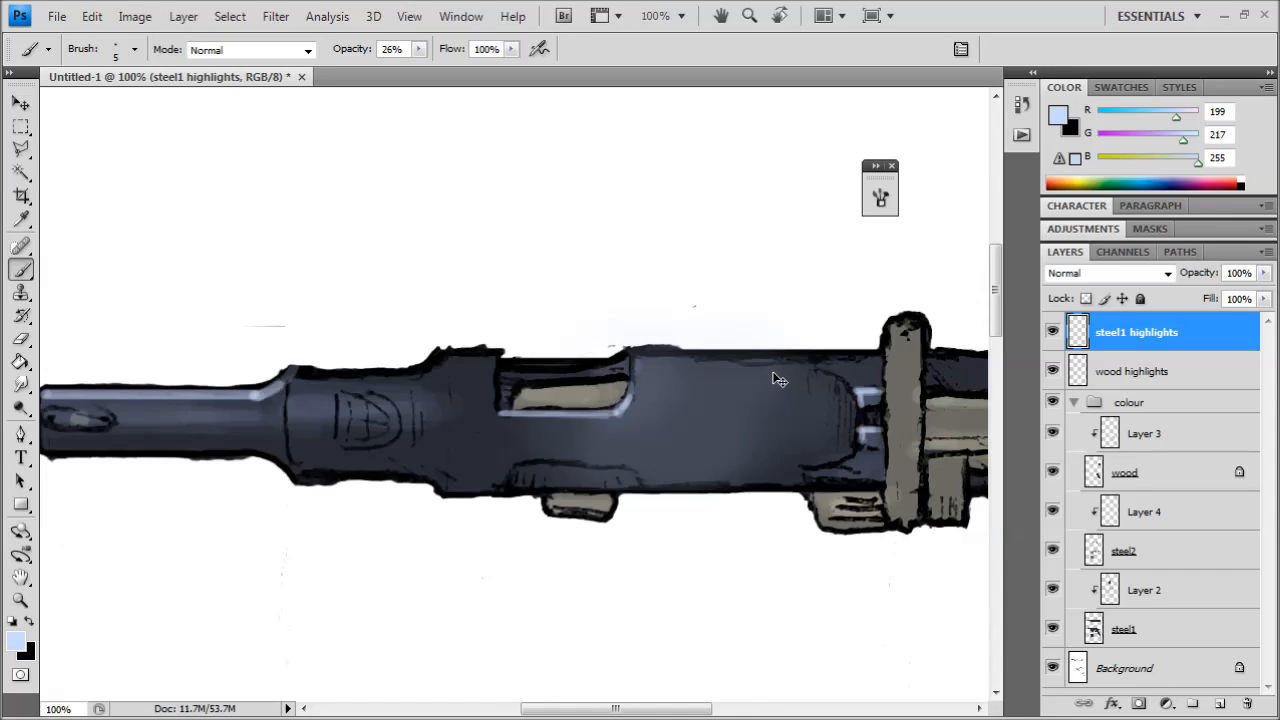
key(ctrl+minus)
key(ctrl+minus)
key(ctrl+plus)
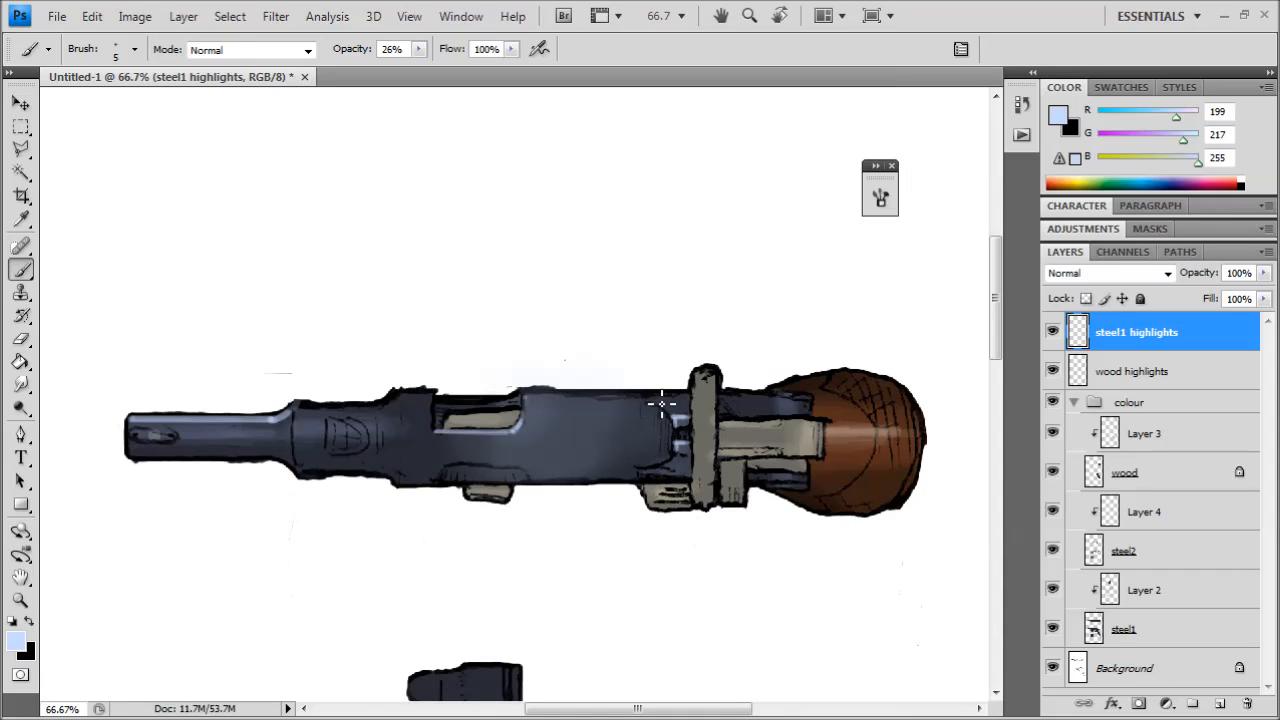
click(128, 60)
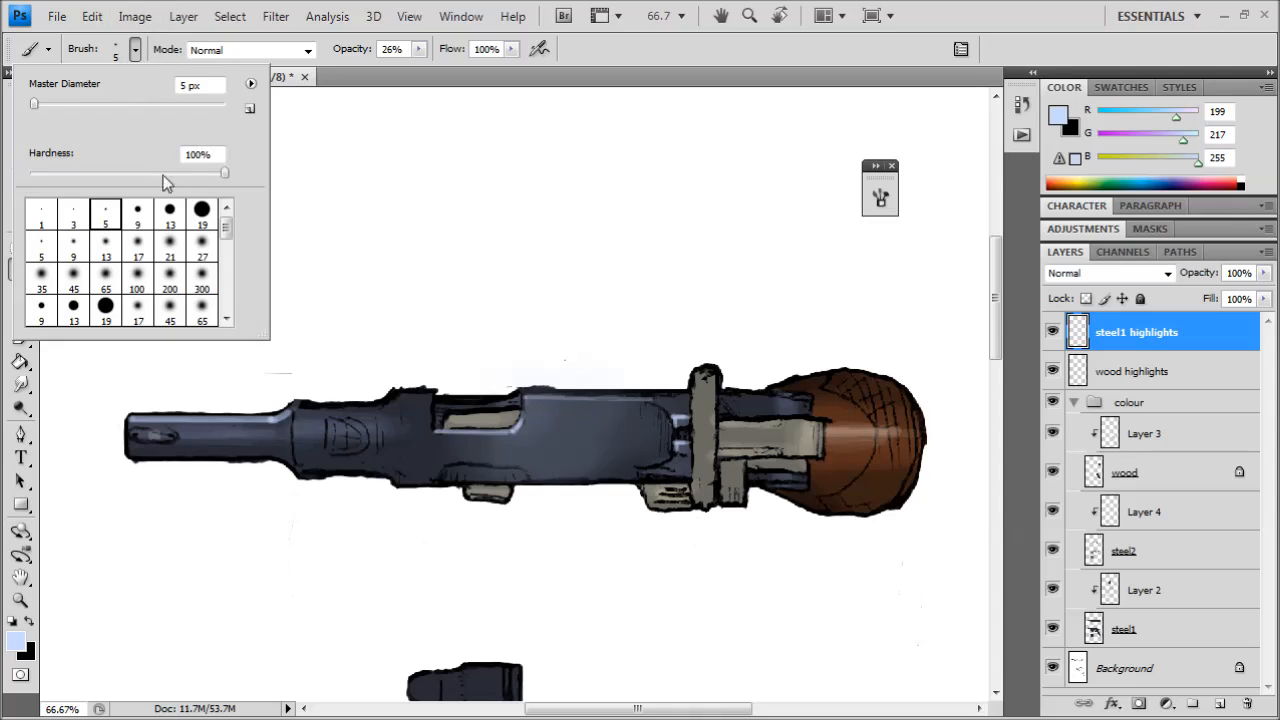
key(ctrl+plus)
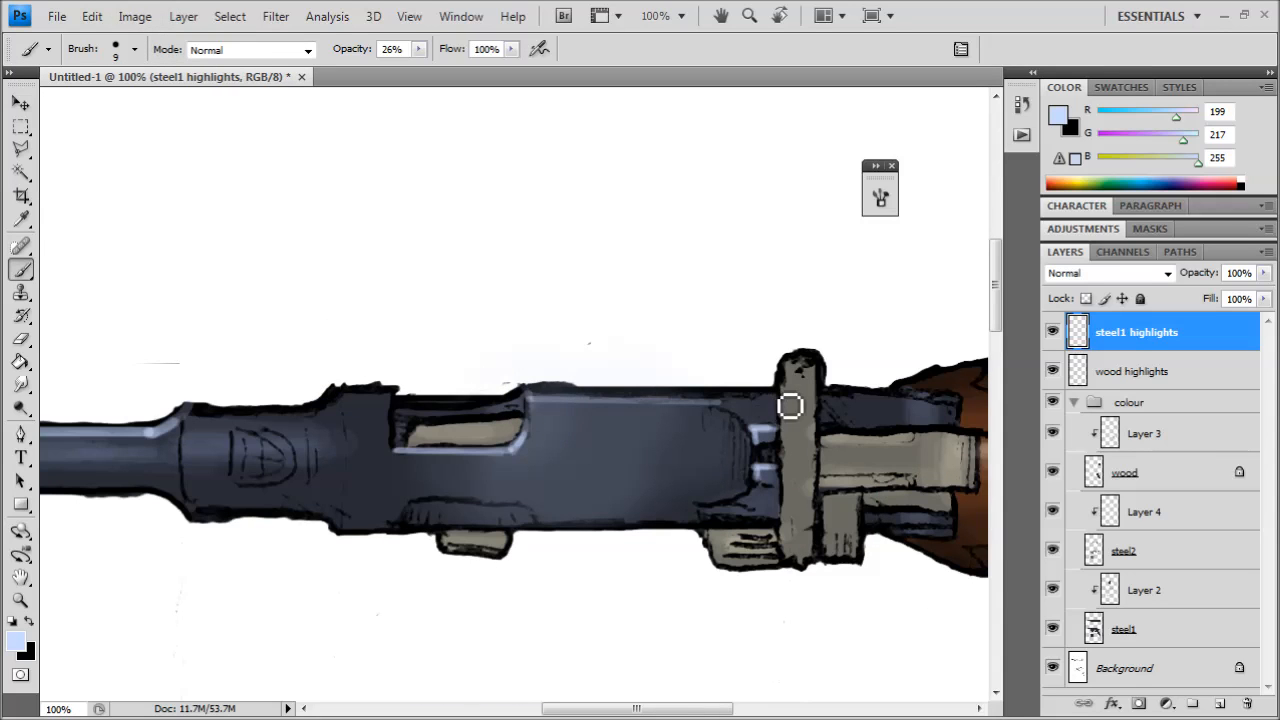
drag(789, 405, 675, 408)
drag(543, 403, 789, 411)
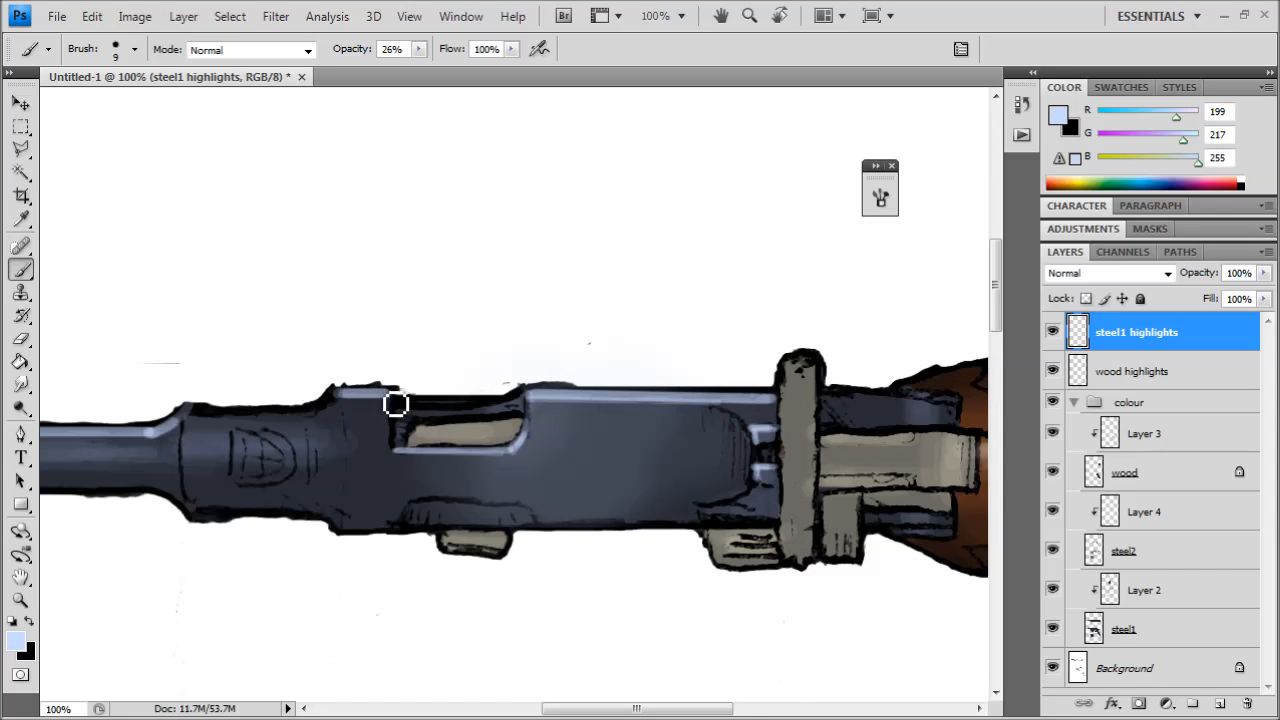
- Paint a pale blue highlight along the upper steel rail between the top view's rear sight and wooden grip
key(ctrl+minus)
key(ctrl+minus)
drag(660, 366, 480, 343)
key(ctrl+plus)
key(ctrl+plus)
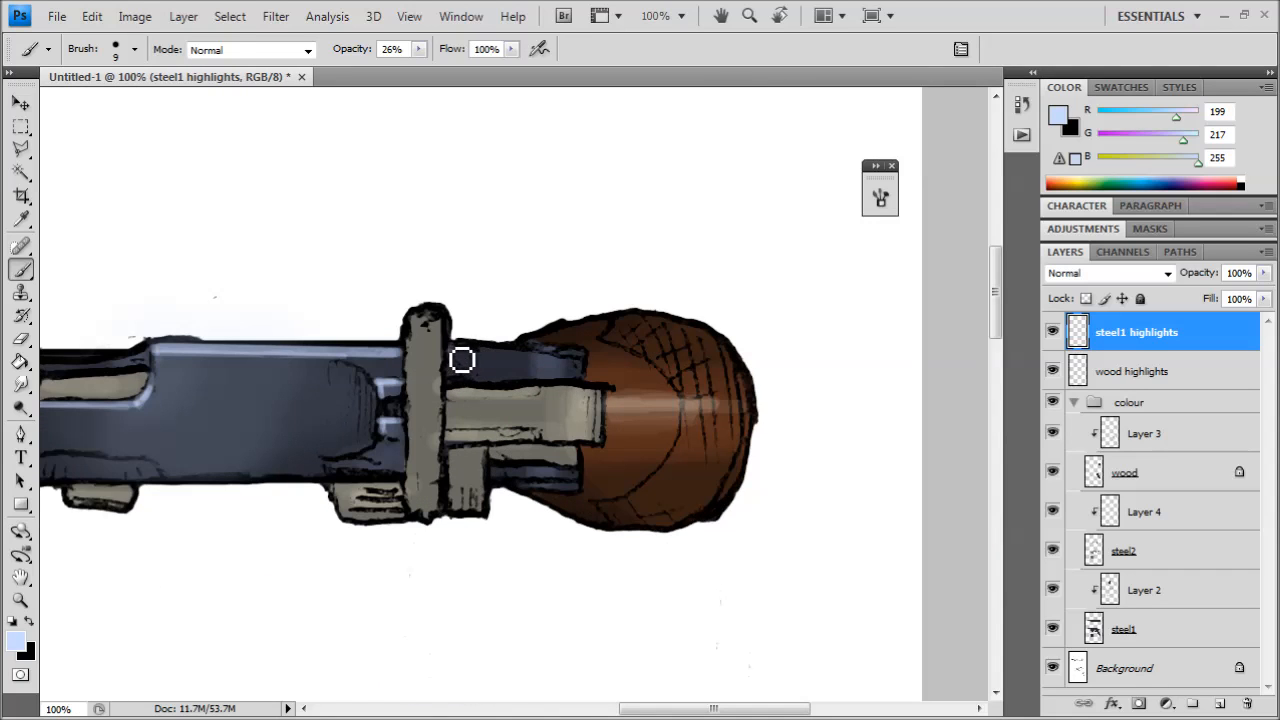
mouse_move(581, 360)
mouse_down()
mouse_move(457, 360)
mouse_move(583, 360)
mouse_move(486, 360)
mouse_move(586, 354)
mouse_move(699, 200)
mouse_up()
- Paint a pale blue highlight around the inner edge of the side view's trigger guard
key(ctrl+minus)
key(ctrl+minus)
key(ctrl+minus)
drag(564, 417, 622, 305)
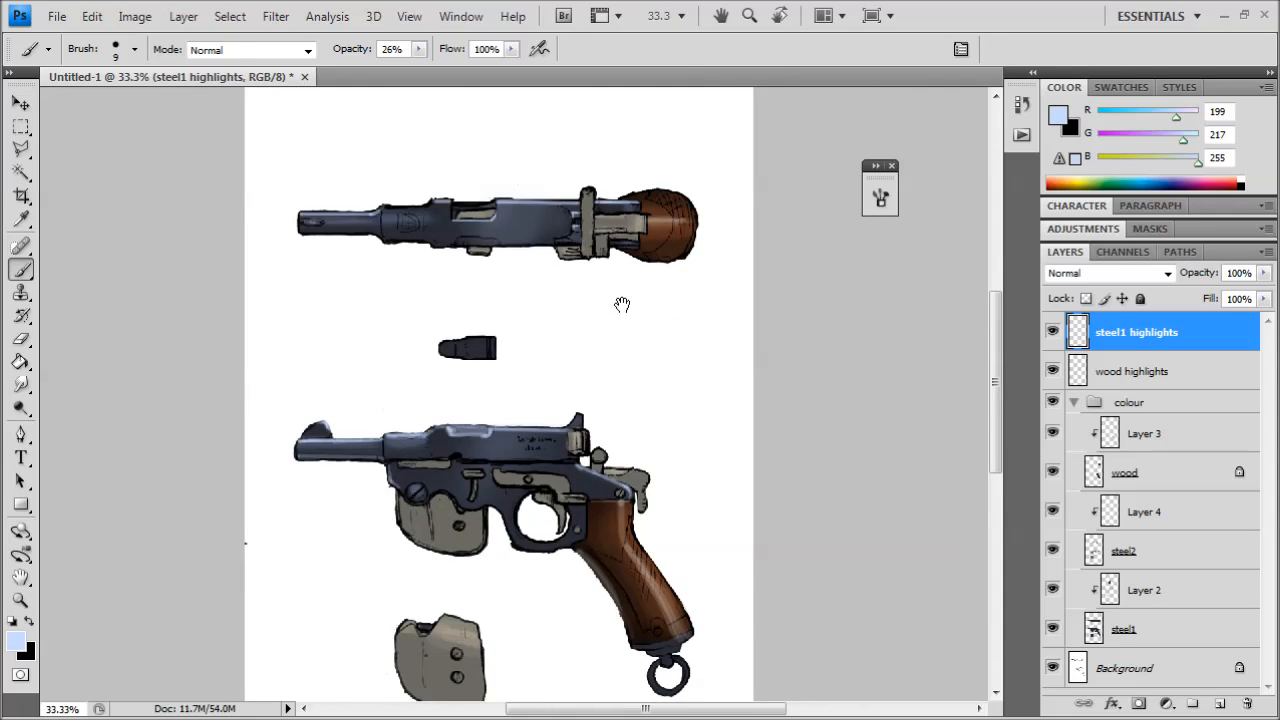
key(ctrl+plus)
key(ctrl+plus)
key(ctrl+plus)
key(ctrl+plus)
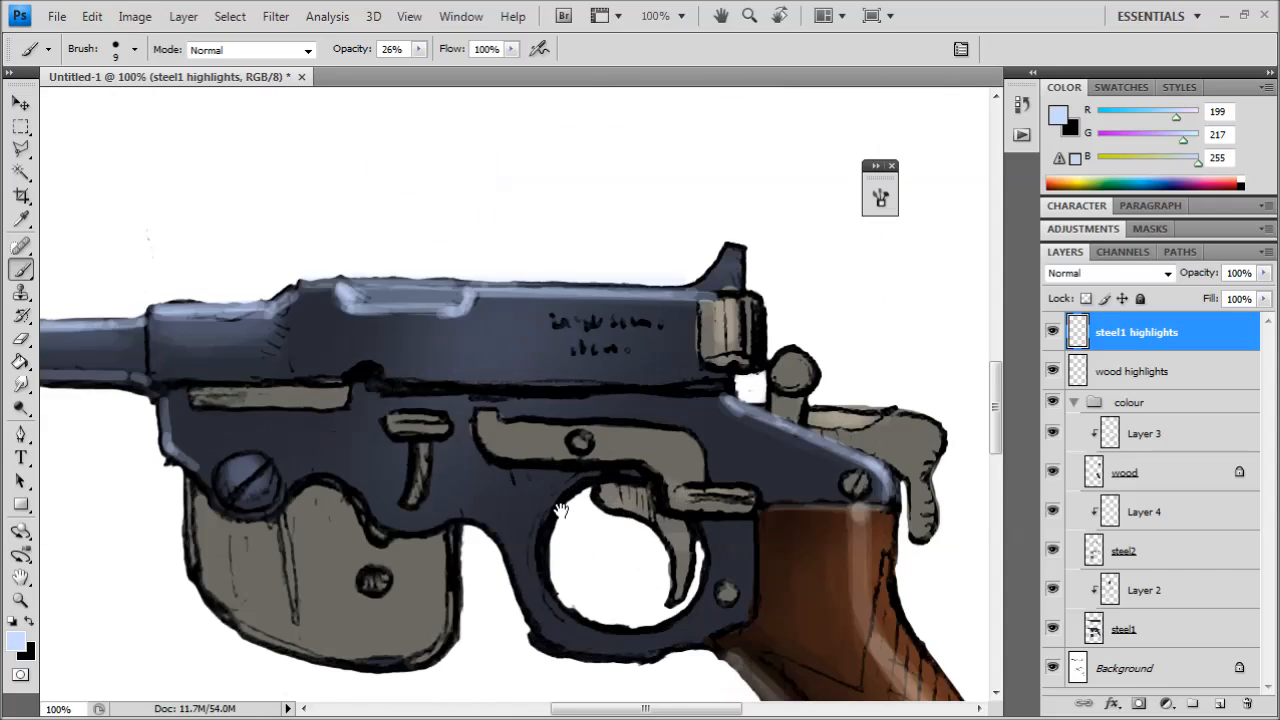
mouse_move(436, 518)
mouse_down()
mouse_move(421, 417)
mouse_move(448, 470)
mouse_up()
drag(426, 426, 451, 494)
mouse_move(436, 448)
mouse_down()
mouse_move(460, 512)
mouse_move(529, 563)
mouse_move(470, 536)
mouse_move(476, 526)
mouse_up()
mouse_move(437, 366)
mouse_down()
mouse_move(450, 492)
mouse_move(476, 542)
mouse_move(598, 582)
mouse_move(567, 570)
mouse_move(729, 525)
mouse_up()
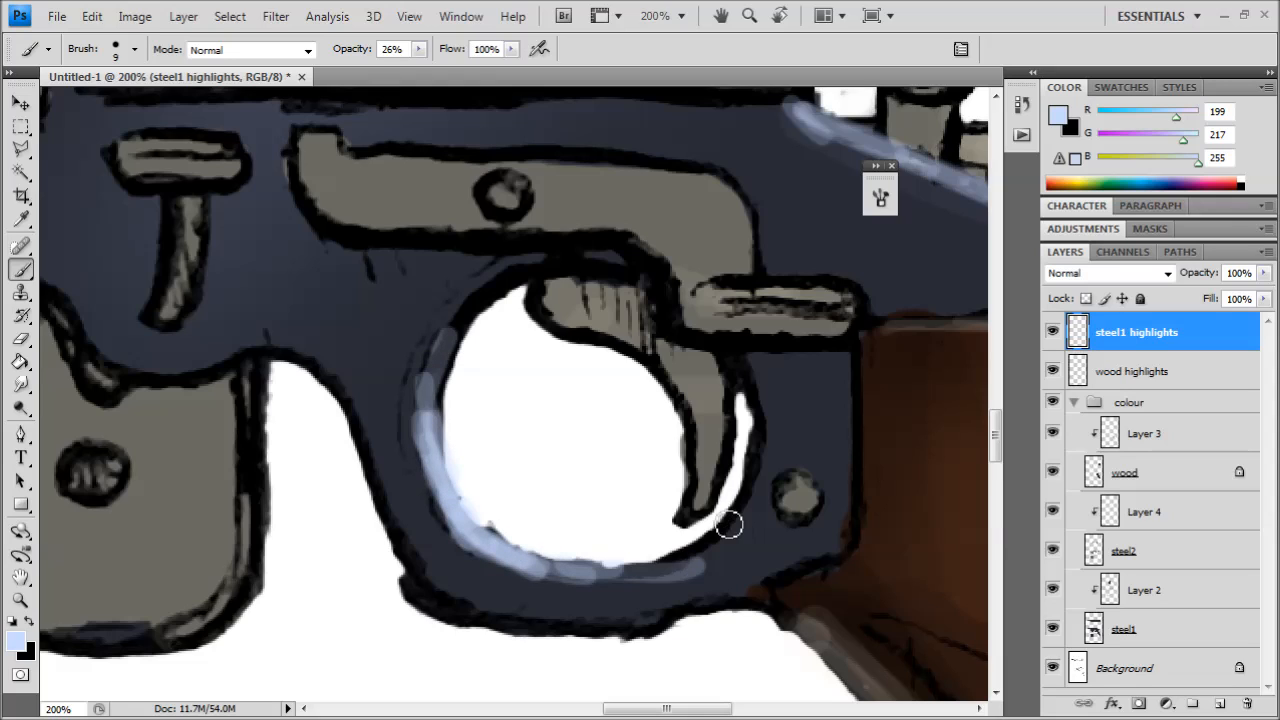
mouse_move(633, 565)
mouse_down()
mouse_move(596, 577)
mouse_move(663, 566)
mouse_move(535, 570)
mouse_move(639, 580)
mouse_move(655, 572)
mouse_move(577, 578)
mouse_move(691, 566)
mouse_move(722, 539)
mouse_move(744, 456)
mouse_up()
- Review the steel highlights on the side and top views at reduced zoom
key(ctrl+minus)
key(ctrl+minus)
key(ctrl+minus)
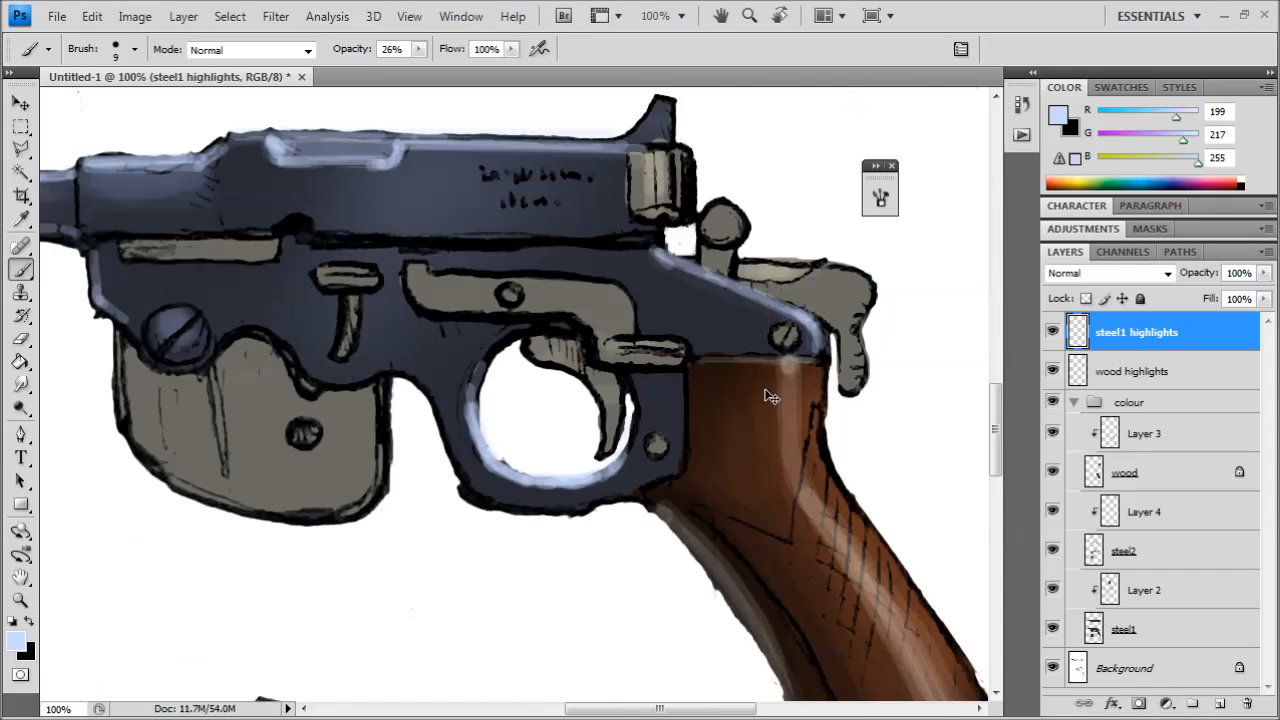
drag(678, 383, 688, 447)
key(ctrl+minus)
key(ctrl+minus)
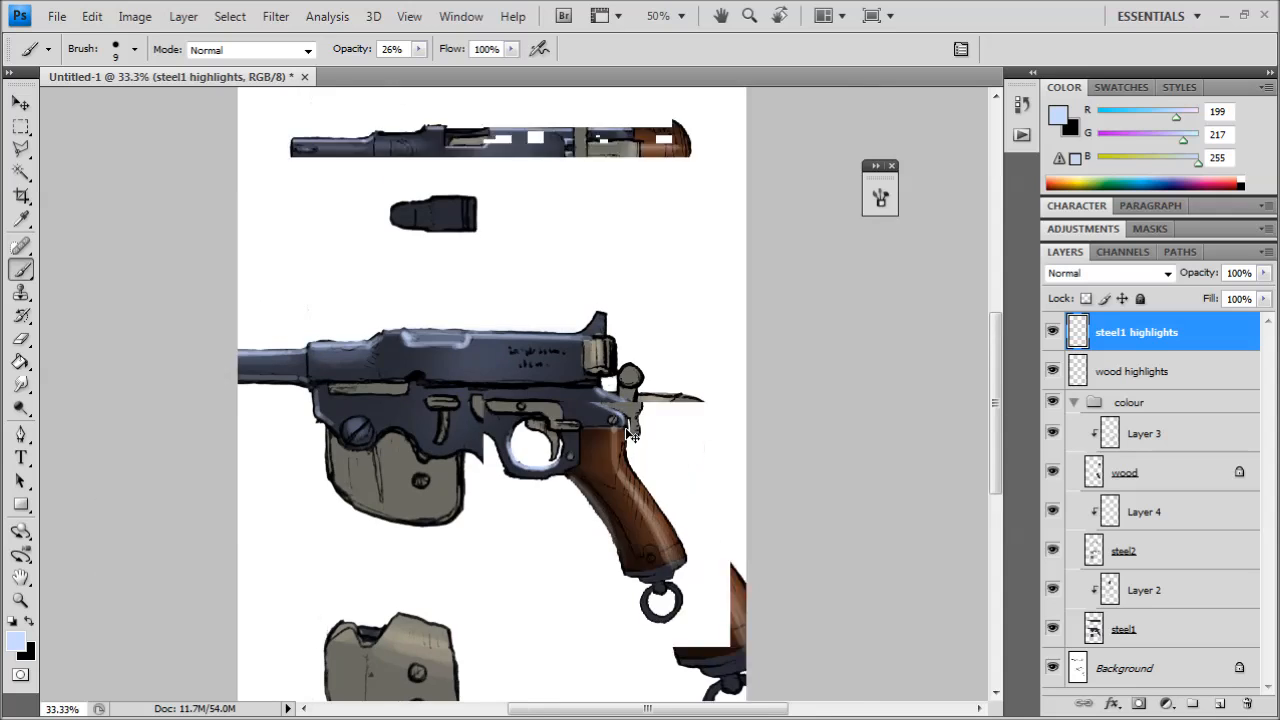
key(ctrl+plus)
drag(705, 433, 685, 404)
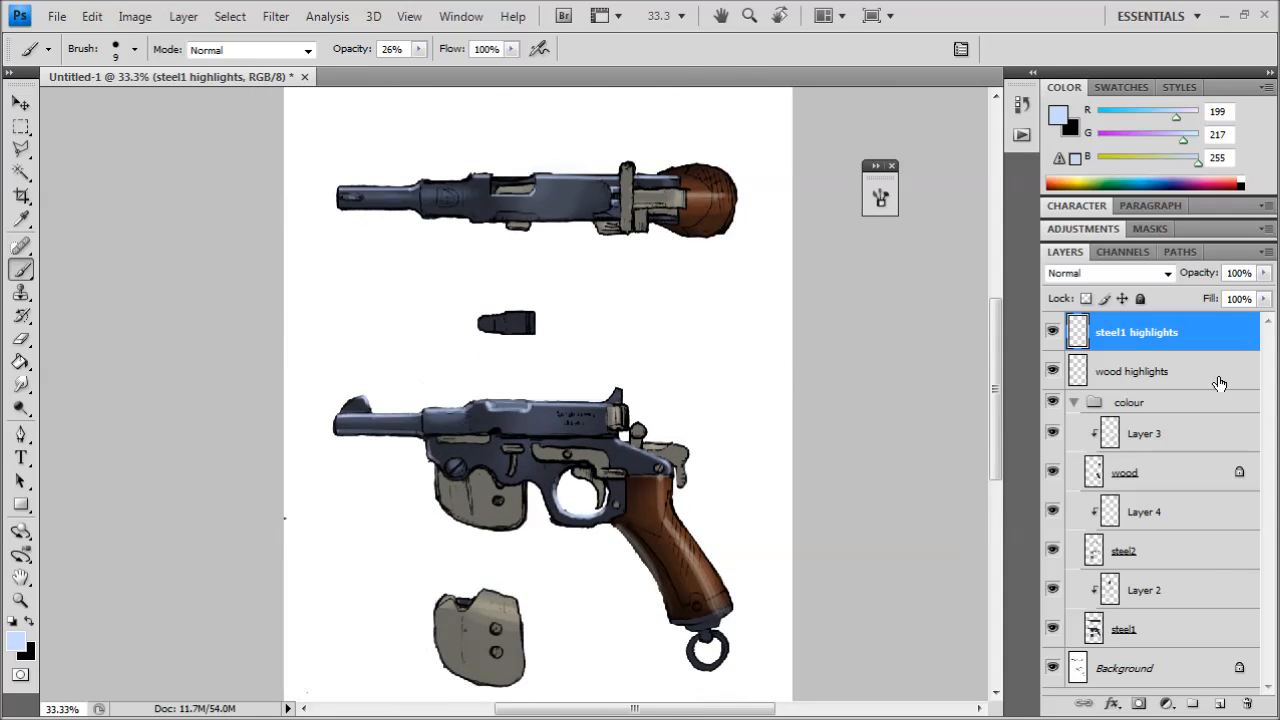
- Add a new layer above the steel1 highlights layer and name it "steel2 highlights"
click(1230, 703)
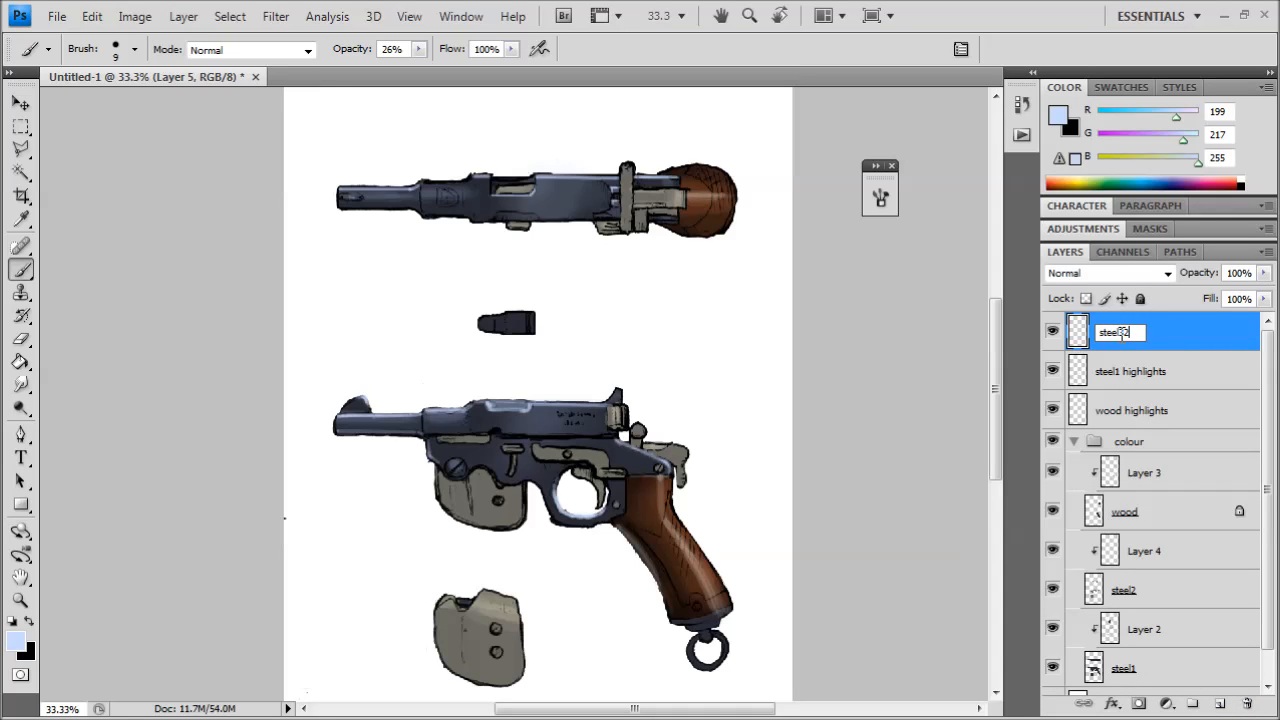
text(lights)
key(Return)
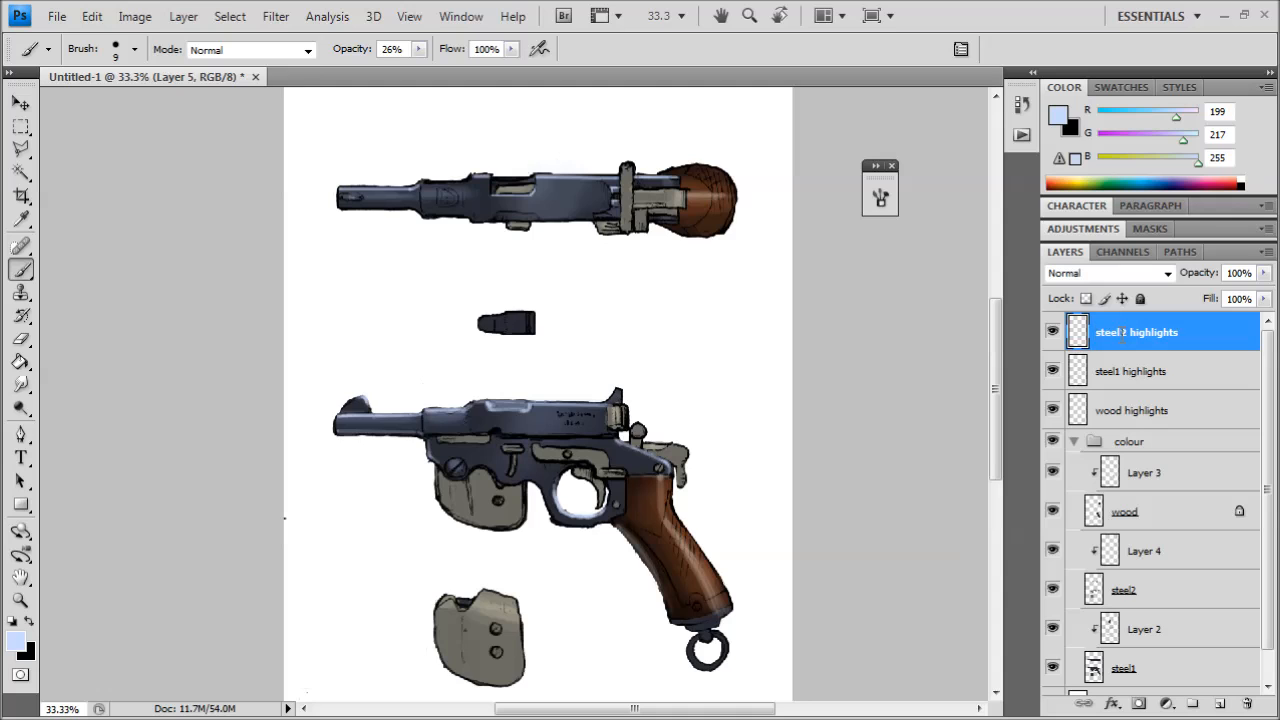
- On the steel1 highlights layer, dab a pale blue highlight onto the stud joining the lanyard ring to the grip
click(1125, 362)
drag(755, 578, 503, 289)
scroll(485, 280, up, 4)
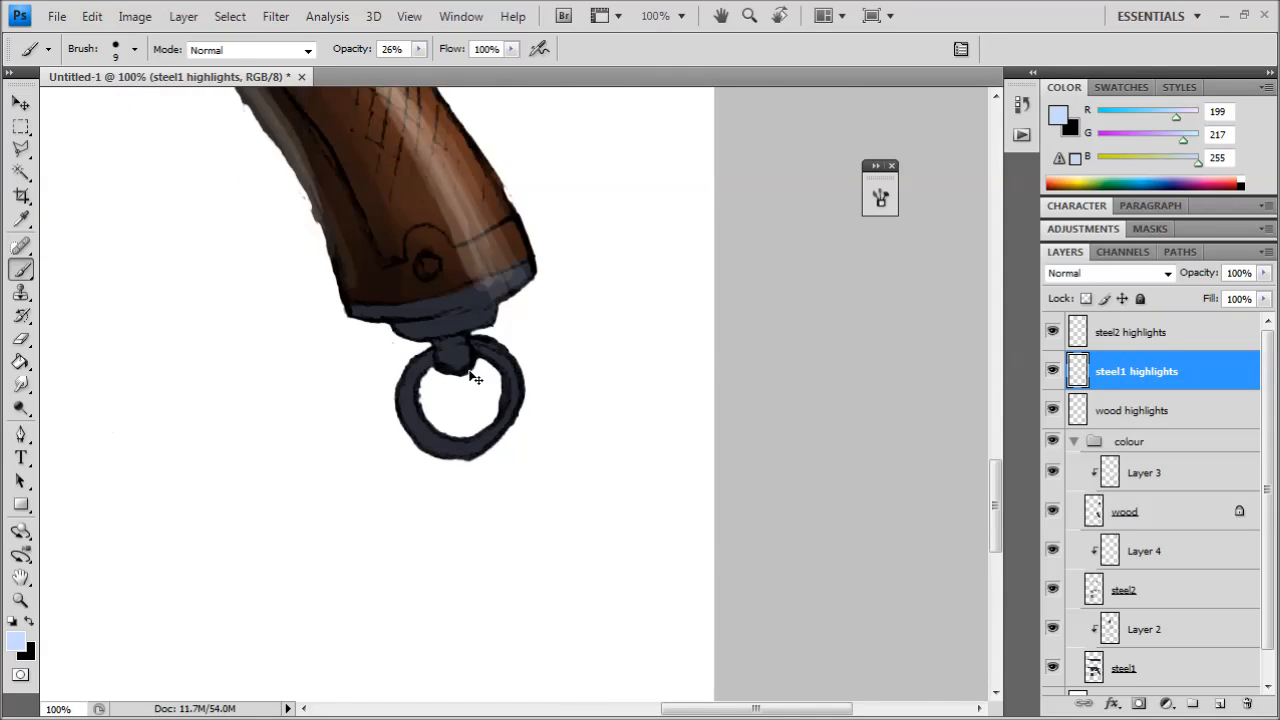
click(410, 298)
click(408, 297)
click(410, 297)
click(410, 297)
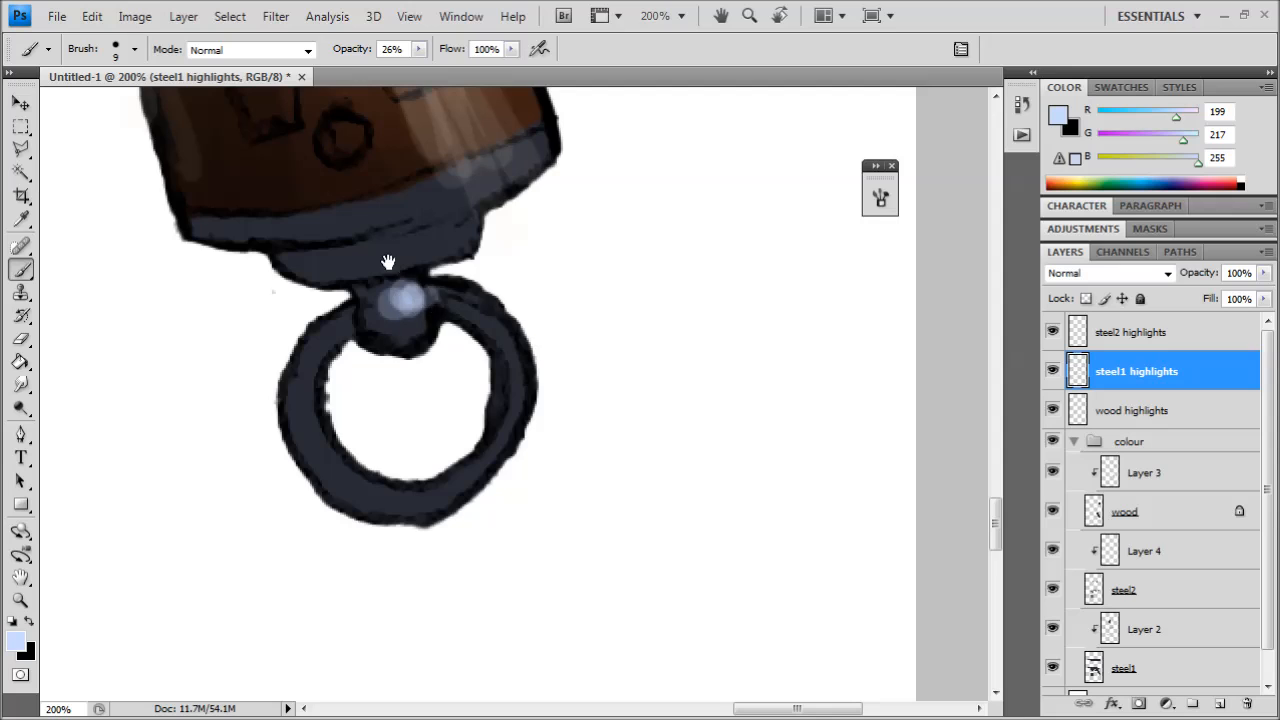
- Paint a pale blue highlight along the steel cap at the base of the side view's grip
drag(384, 258, 422, 333)
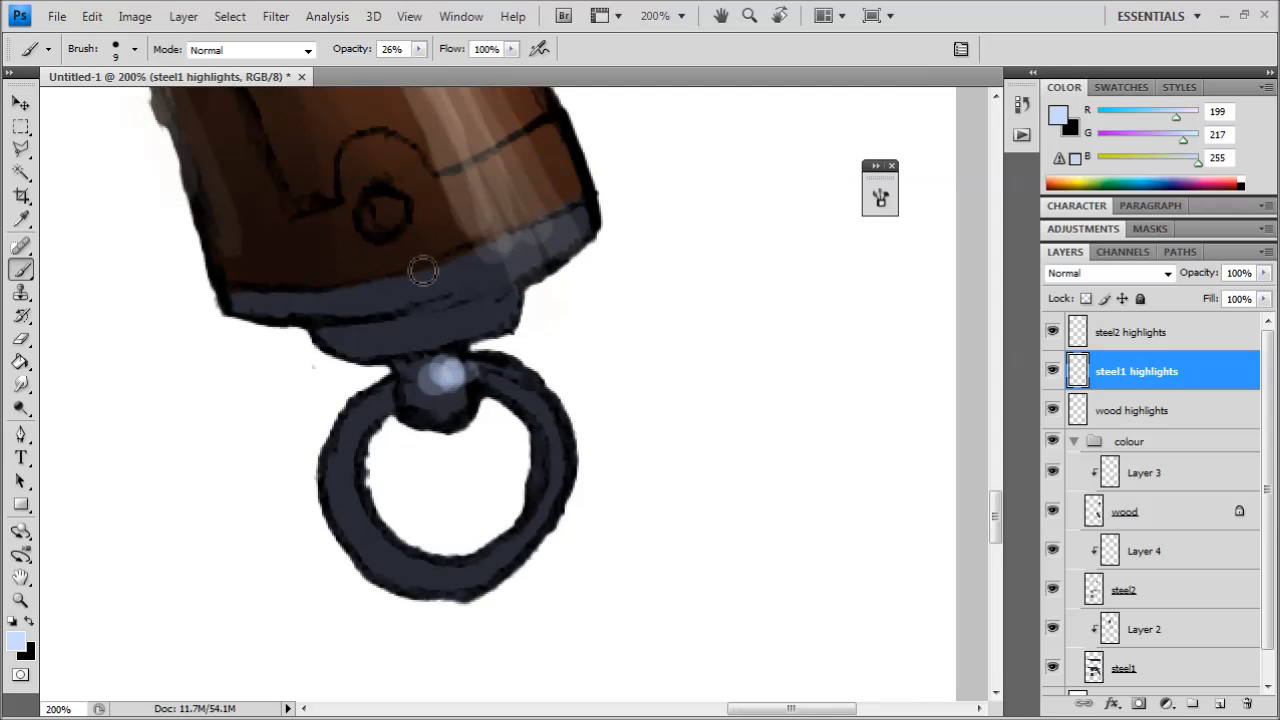
shift+click(587, 211)
mouse_move(490, 252)
mouse_down()
mouse_move(540, 229)
mouse_move(508, 246)
mouse_move(521, 265)
mouse_move(617, 278)
mouse_up()
- Paint pale blue highlights around the lanyard ring and the steel collar above it
key(ctrl+minus)
key(ctrl+plus)
mouse_move(517, 339)
mouse_down()
mouse_move(545, 340)
mouse_move(502, 352)
mouse_up()
mouse_move(578, 398)
mouse_down()
mouse_move(595, 390)
mouse_move(640, 455)
mouse_up()
mouse_move(432, 424)
mouse_down()
mouse_move(392, 522)
mouse_move(505, 592)
mouse_move(575, 545)
mouse_up()
key(ctrl+minus)
key(ctrl+minus)
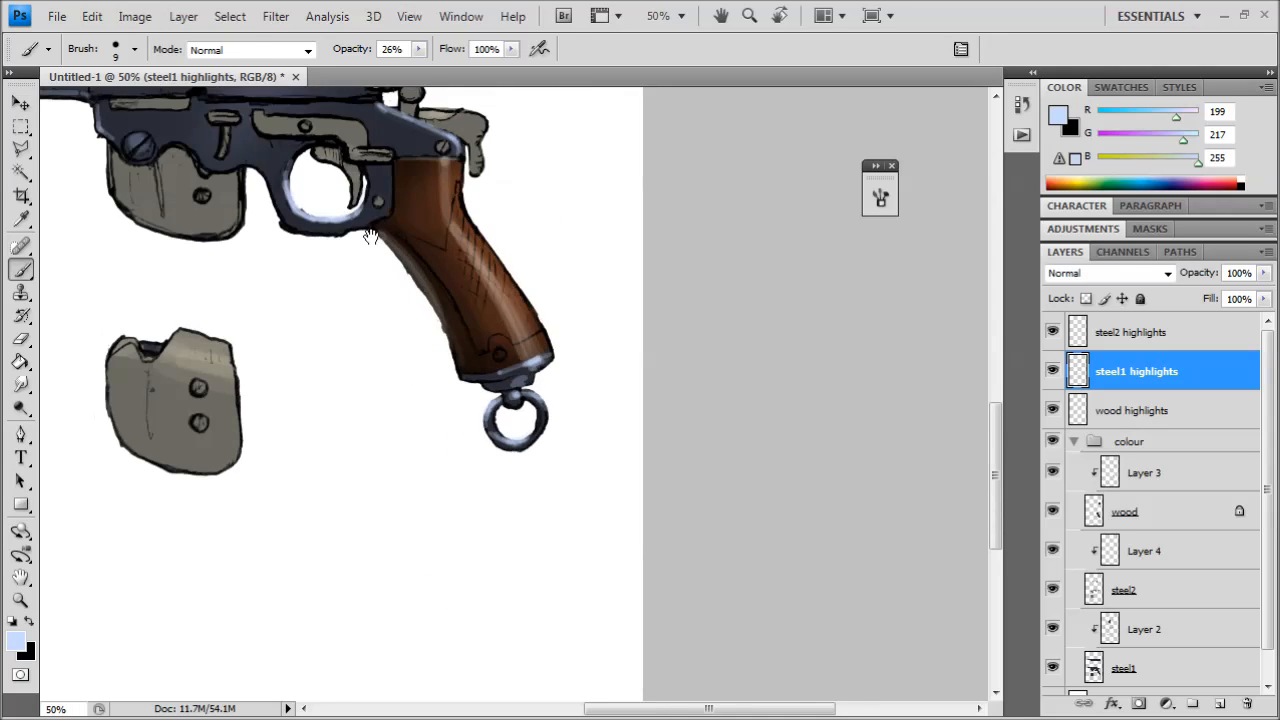
- Paint pale blue highlights on both halves of the large slotted frame screw with the hard 5 px brush
drag(371, 228, 505, 400)
drag(382, 340, 541, 461)
key(ctrl+plus)
key(ctrl+plus)
key(ctrl+plus)
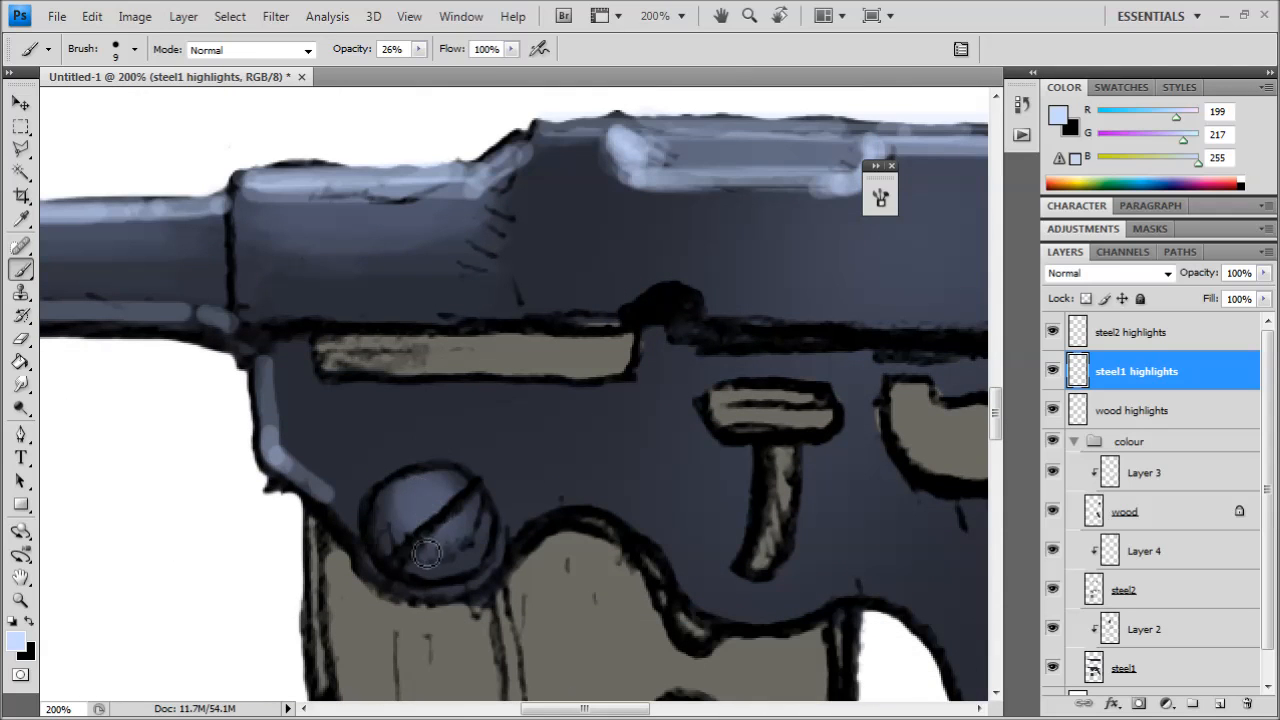
drag(425, 553, 447, 538)
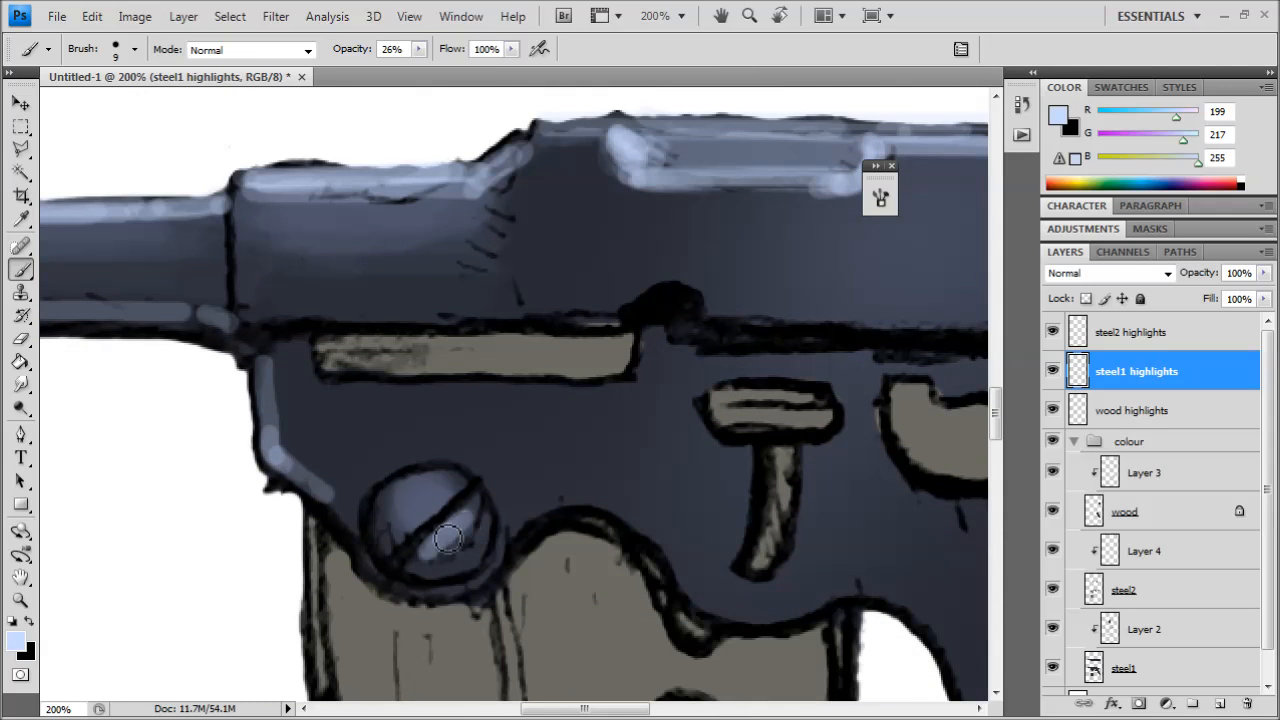
key(ctrl+z)
click(135, 50)
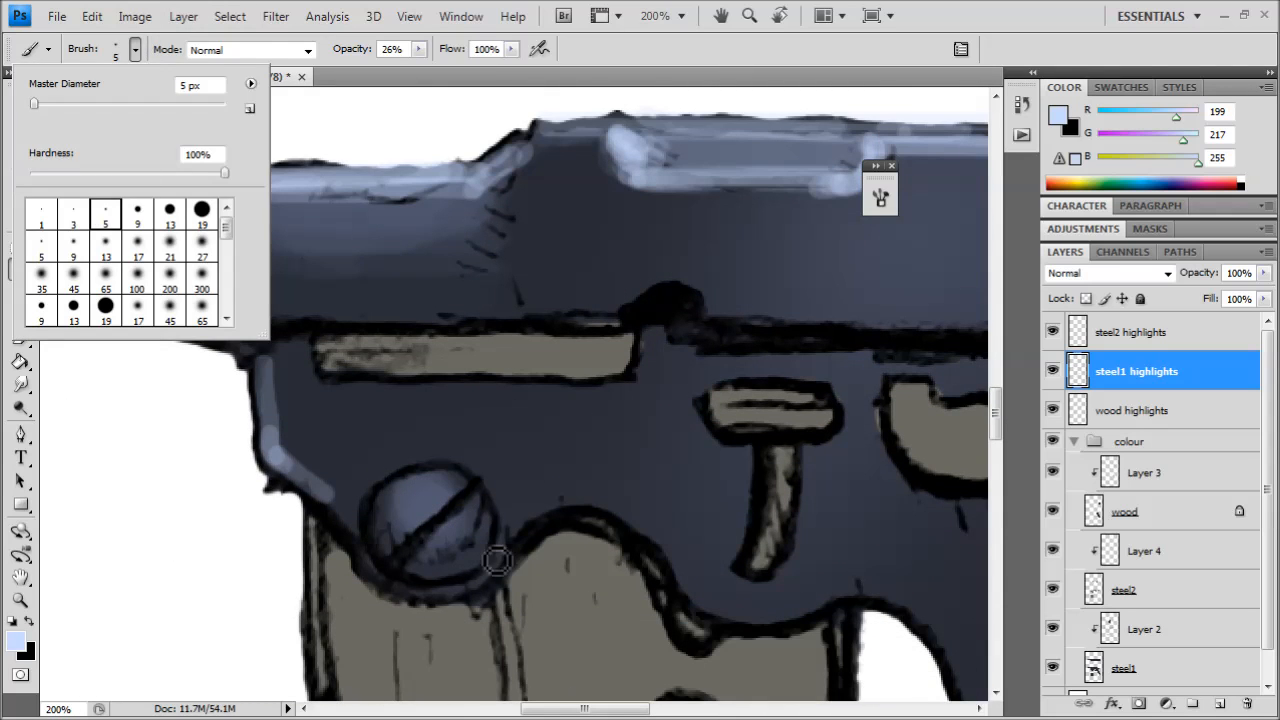
drag(425, 551, 463, 530)
drag(415, 479, 435, 485)
key(ctrl+minus)
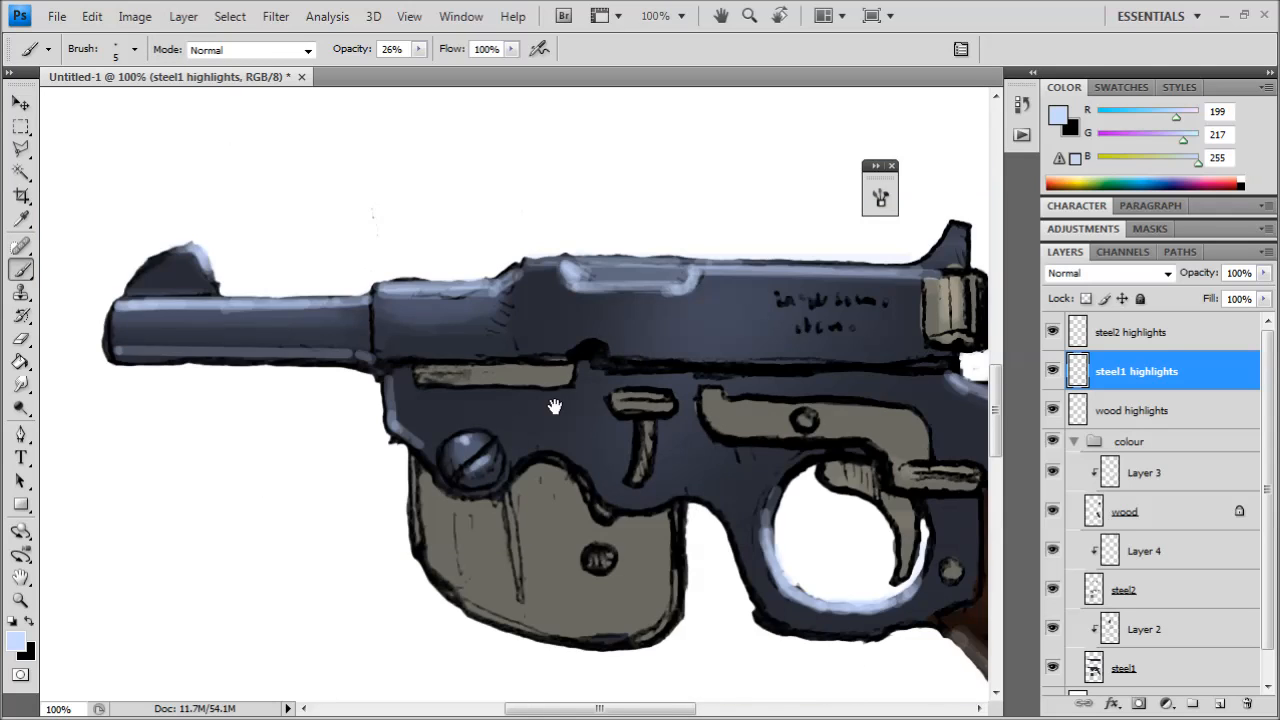
- Paint a pale blue highlight on the tip of the side view's rear sight
drag(556, 407, 356, 450)
drag(554, 474, 467, 573)
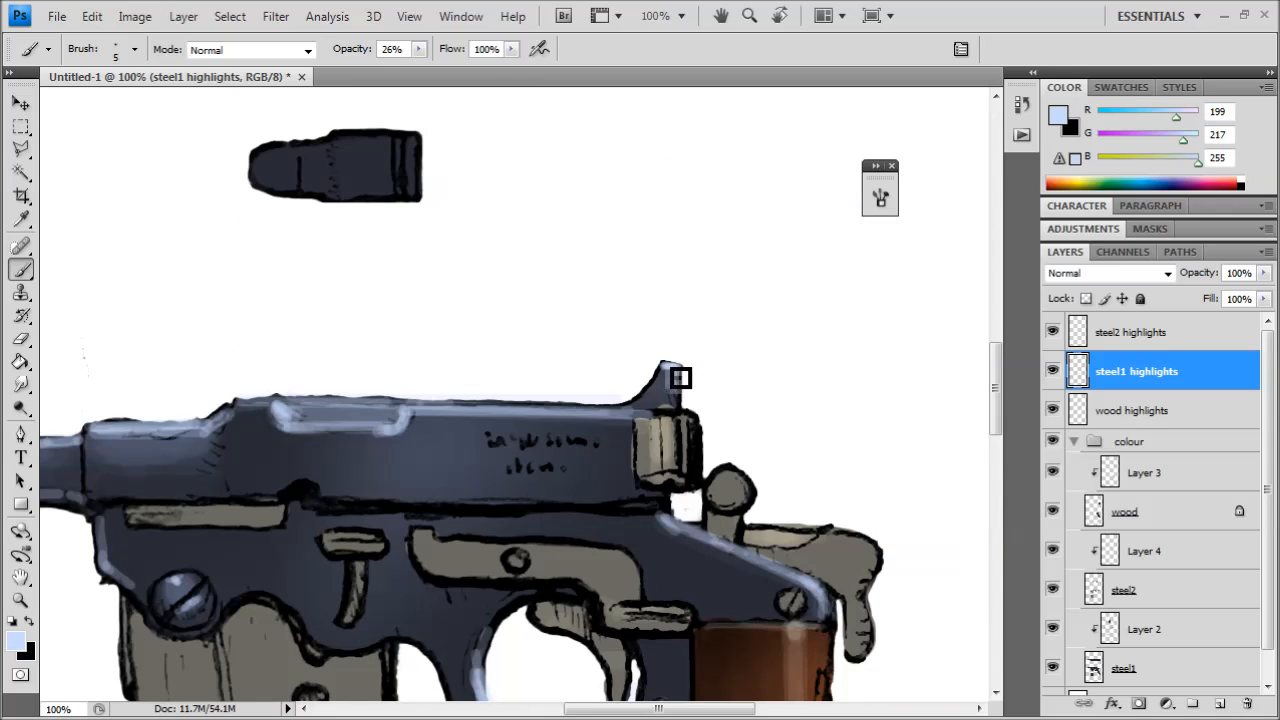
drag(680, 378, 668, 371)
- Paint a small pale blue highlight on the rounded nose of the cartridge between the two gun views
key(ctrl+minus)
key(ctrl+minus)
drag(624, 431, 660, 524)
key(ctrl+minus)
key(ctrl+plus)
key(ctrl+plus)
key(ctrl+plus)
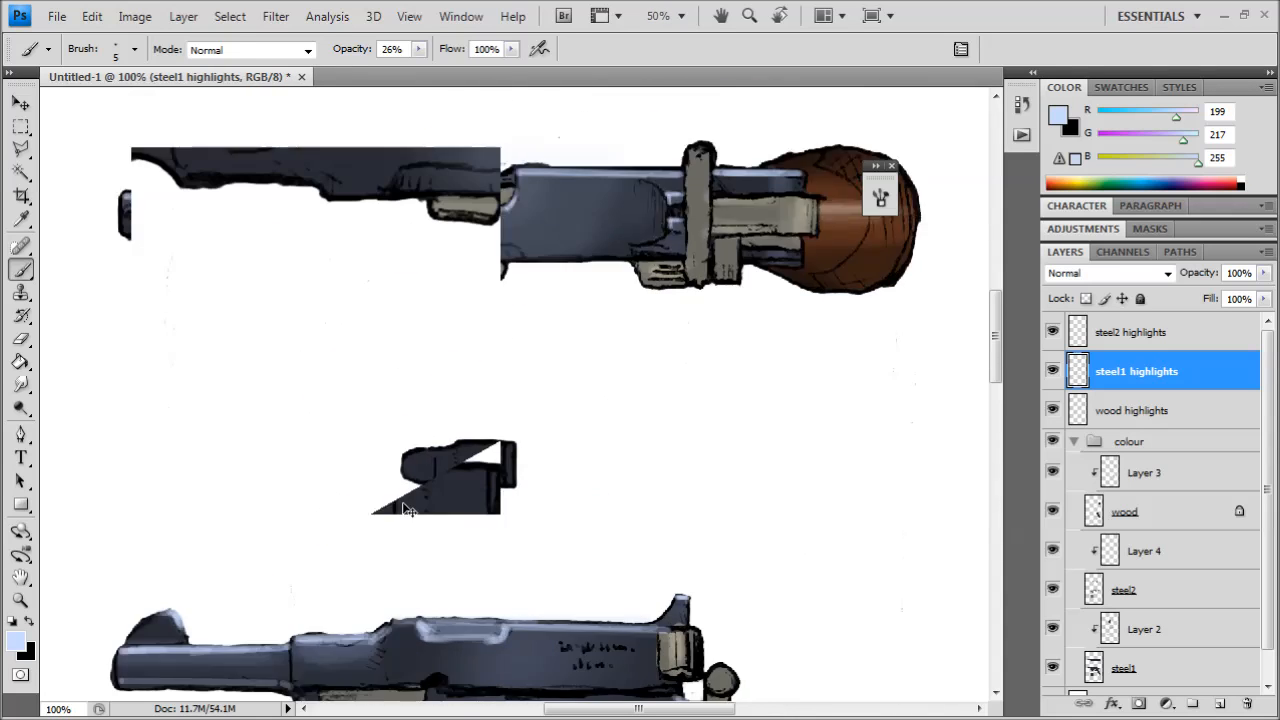
drag(372, 508, 386, 507)
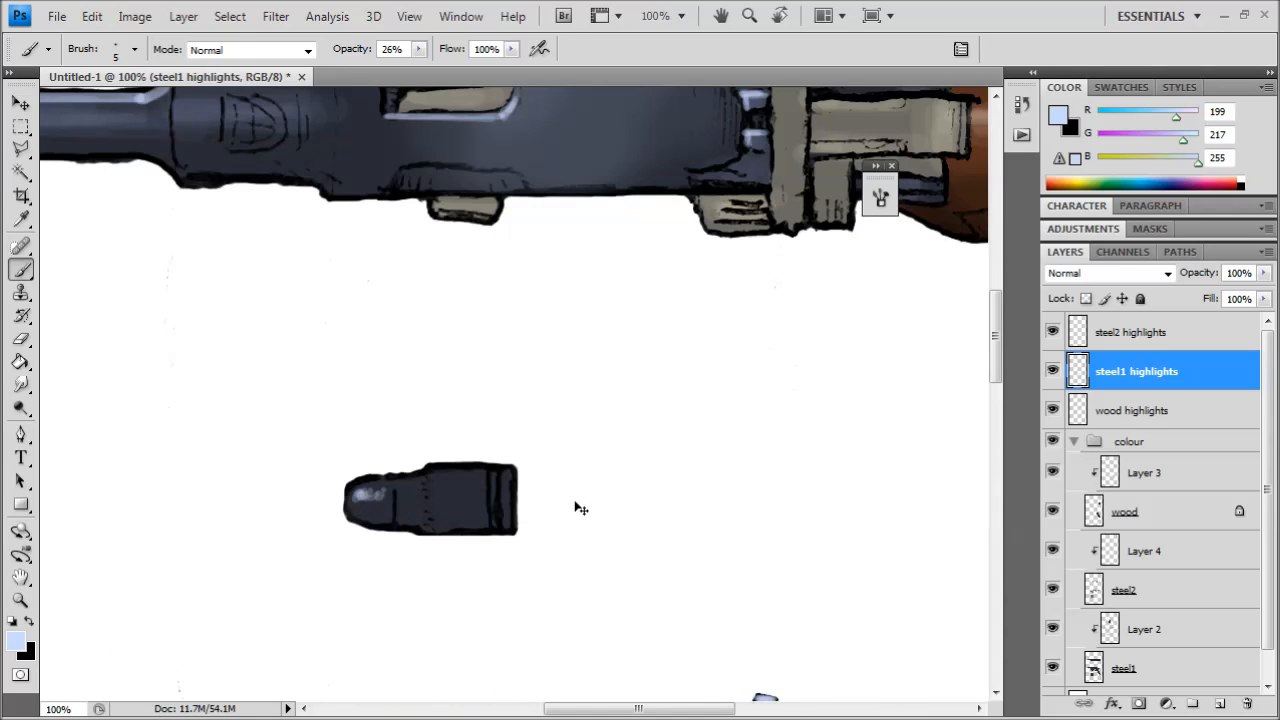
- Make the steel2 highlights layer active and set the foreground colour to pale yellow, RGB 255, 247, 184
key(ctrl+minus)
key(ctrl+minus)
mouse_move(677, 634)
mouse_down()
mouse_move(690, 289)
mouse_move(623, 363)
mouse_move(872, 437)
mouse_move(693, 320)
mouse_move(478, 375)
mouse_move(826, 385)
mouse_up()
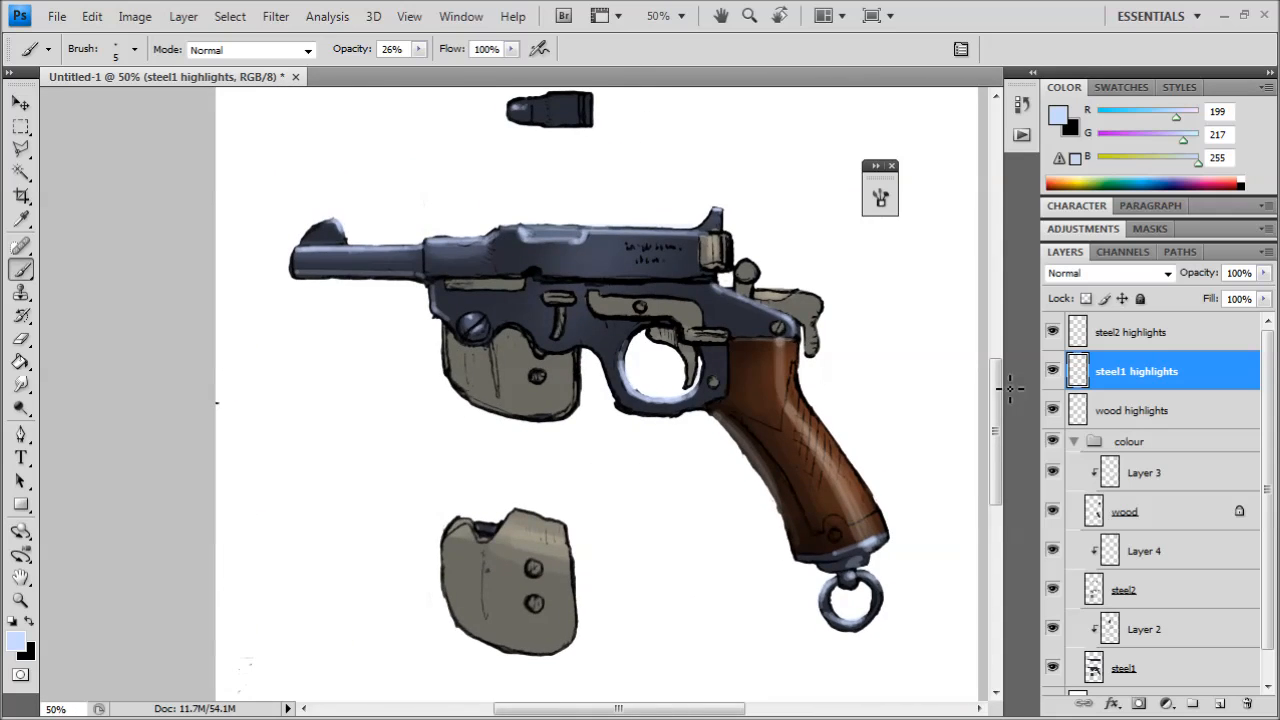
click(1118, 338)
drag(611, 411, 603, 374)
key(ctrl+plus)
drag(477, 440, 450, 315)
click(16, 640)
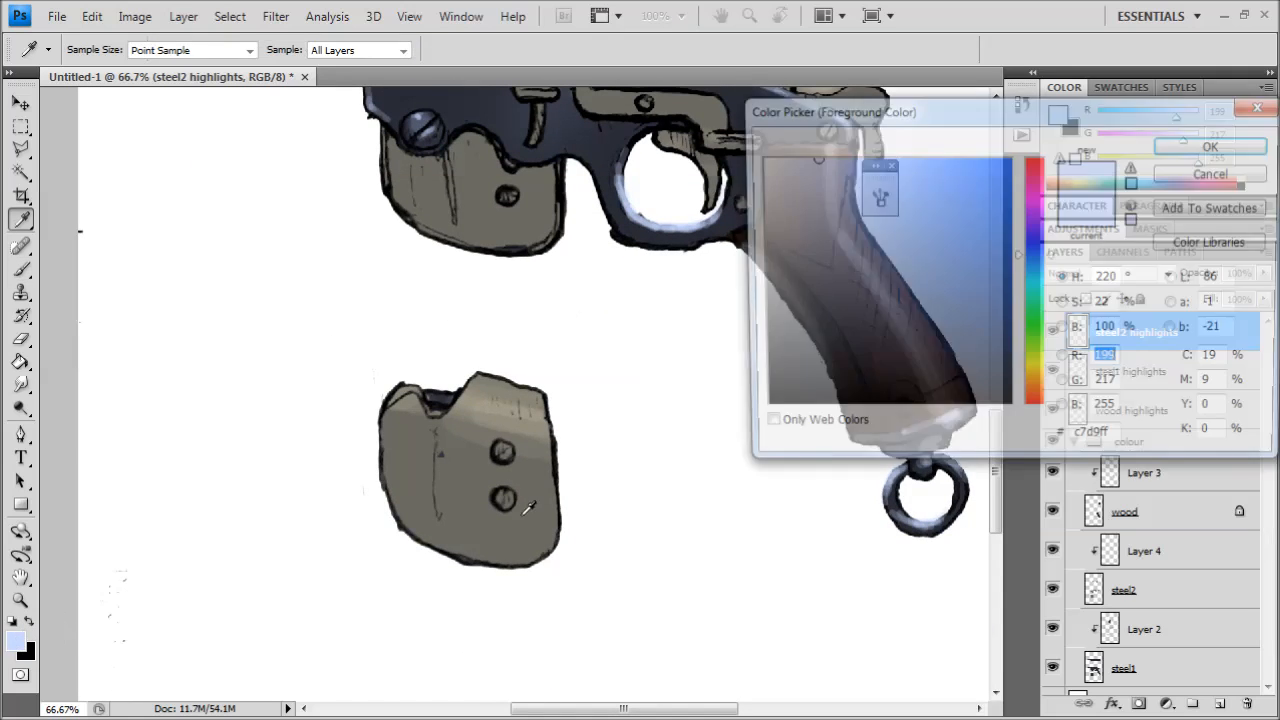
click(452, 447)
drag(858, 205, 852, 150)
click(1216, 147)
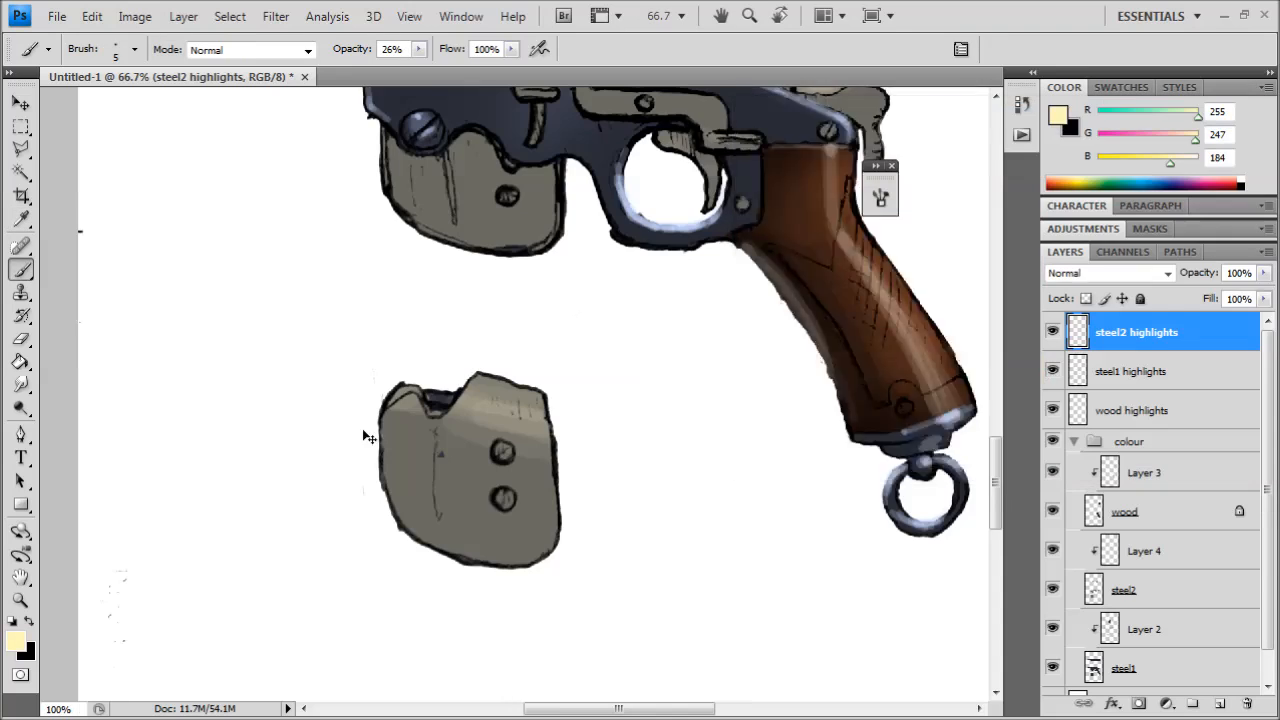
- Paint pale yellow highlights along the notch and curved lug of the detached magazine, thickening the lug's highlight with the hard 9 px brush
key(ctrl+plus)
mouse_move(436, 420)
mouse_down()
mouse_move(417, 440)
mouse_move(466, 377)
mouse_up()
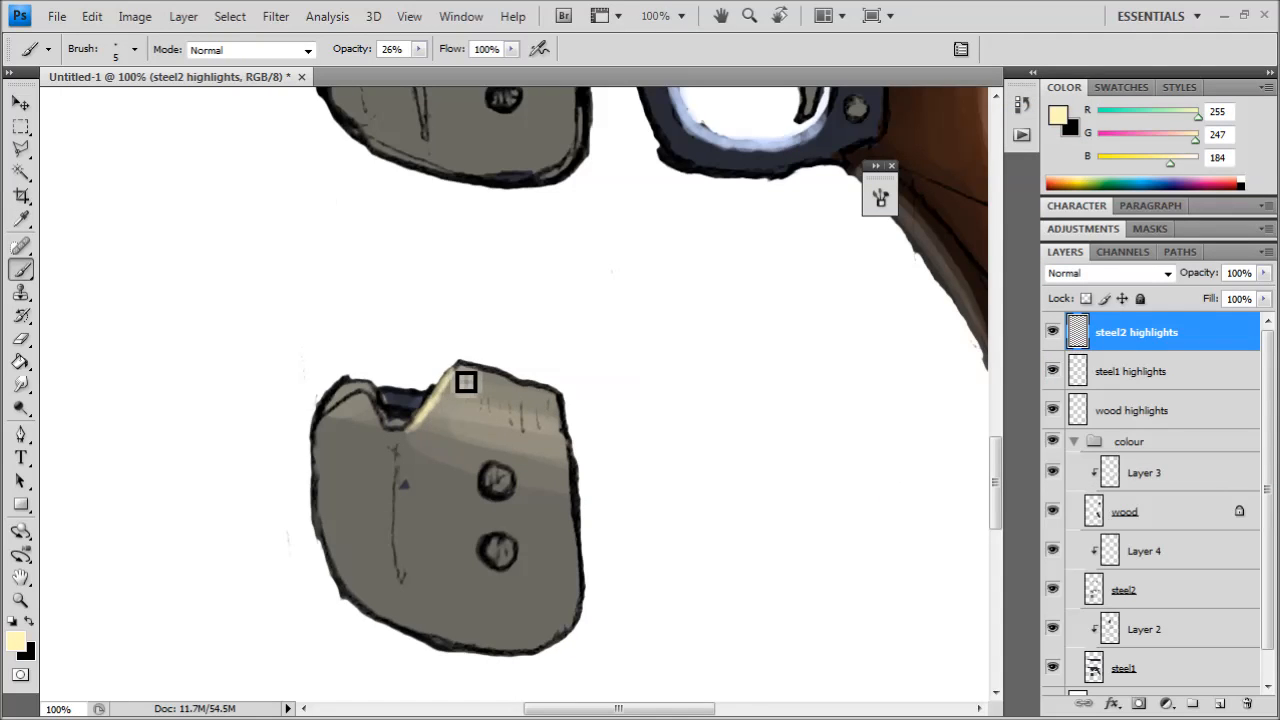
mouse_move(394, 420)
mouse_down()
mouse_move(410, 422)
mouse_move(391, 395)
mouse_move(366, 401)
mouse_move(351, 426)
mouse_up()
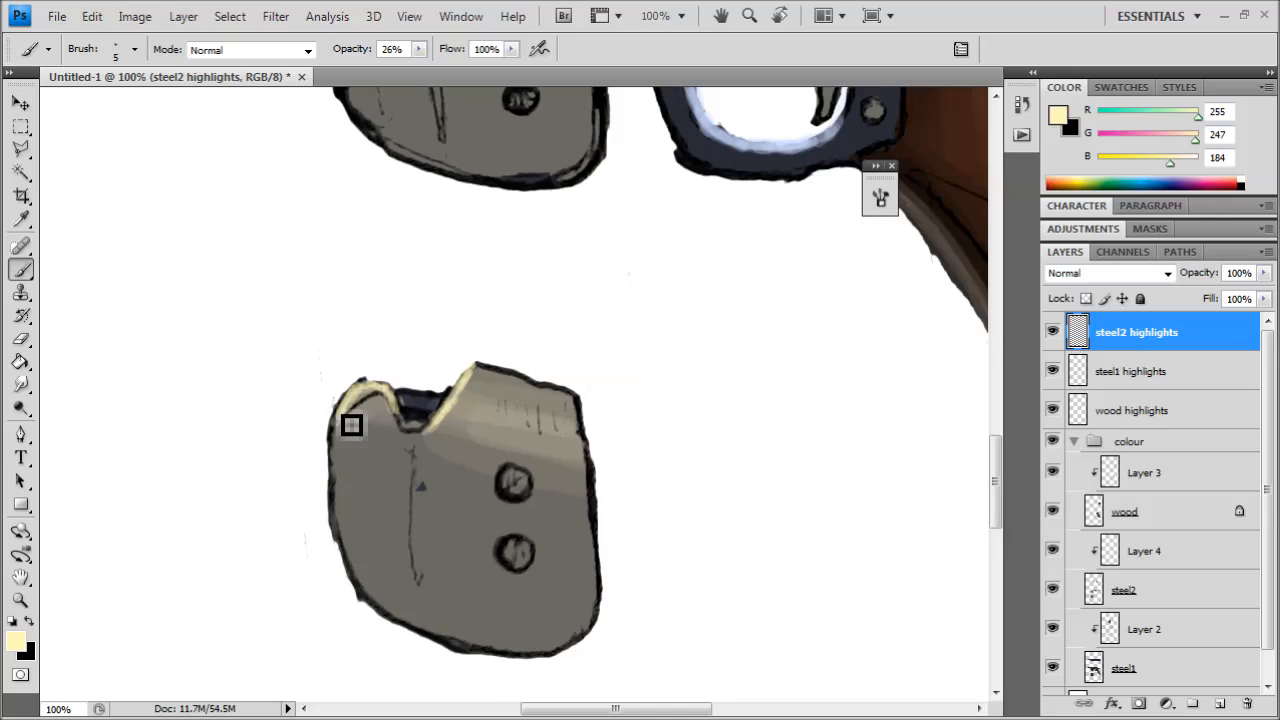
key(ctrl+minus)
key(ctrl+plus)
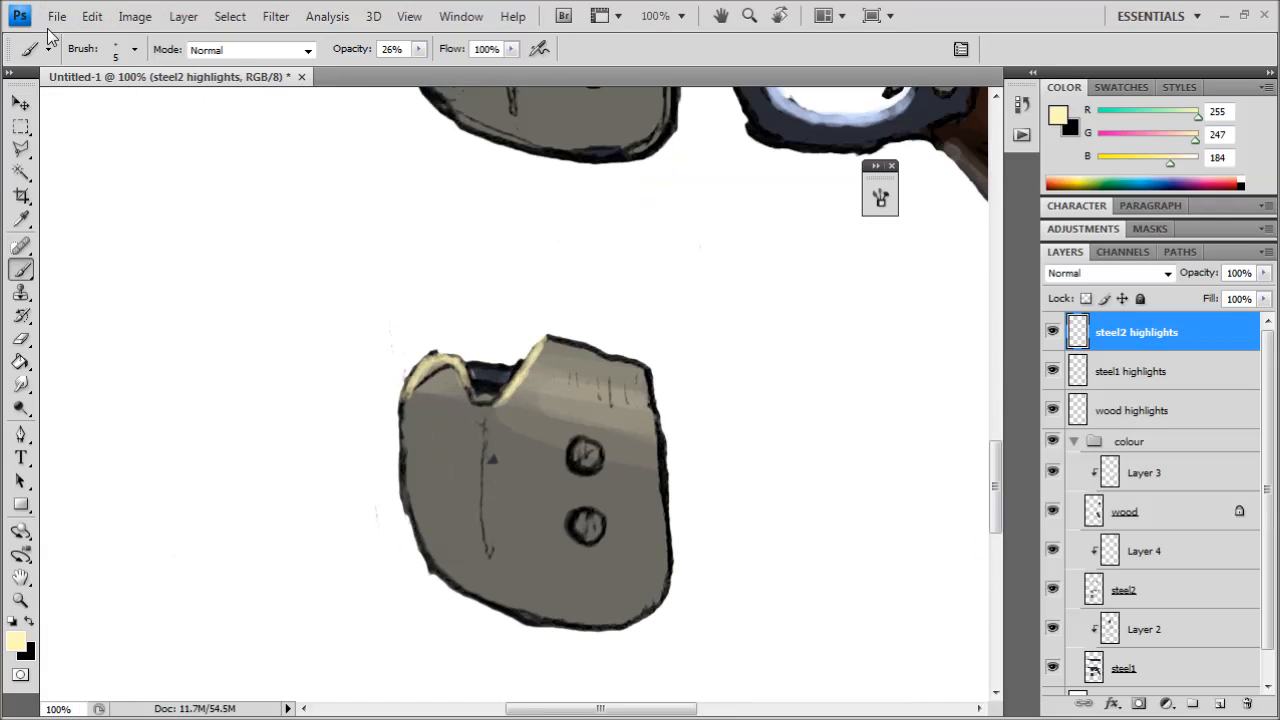
click(133, 50)
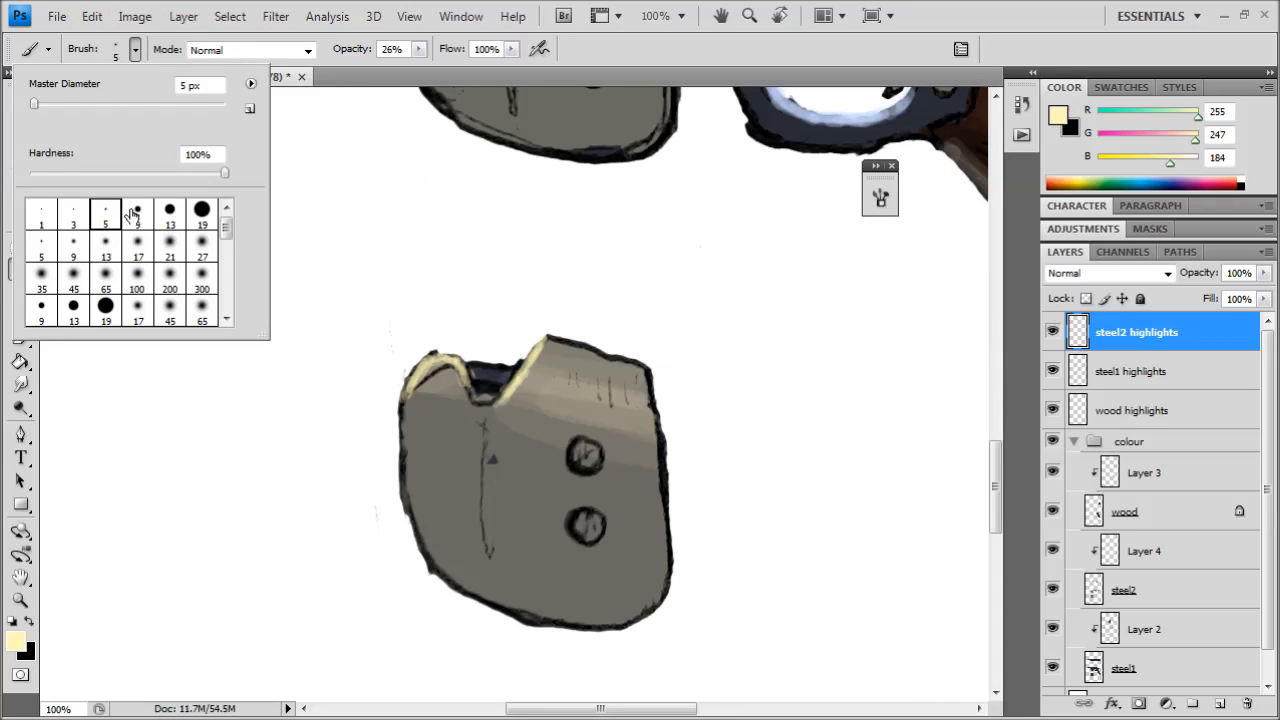
click(451, 370)
drag(448, 366, 436, 378)
- Paint a pale yellow highlight down the vertical groove of the detached magazine, redoing the first stroke so it ends above the lower edge
key(ctrl+minus)
mouse_move(531, 384)
mouse_down()
mouse_move(551, 334)
mouse_move(534, 475)
mouse_up()
key(ctrl+plus)
drag(516, 428, 518, 515)
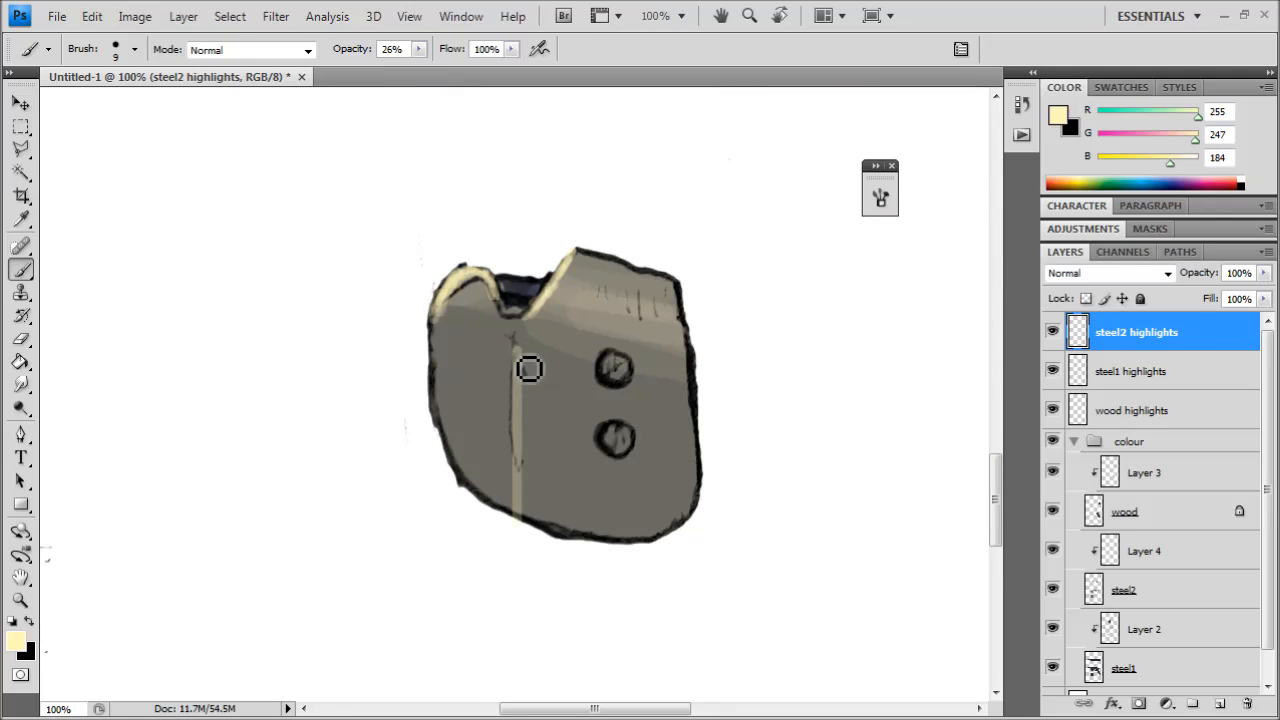
key(ctrl+z)
mouse_move(517, 343)
mouse_down()
mouse_move(518, 473)
mouse_move(525, 349)
mouse_move(530, 477)
mouse_up()
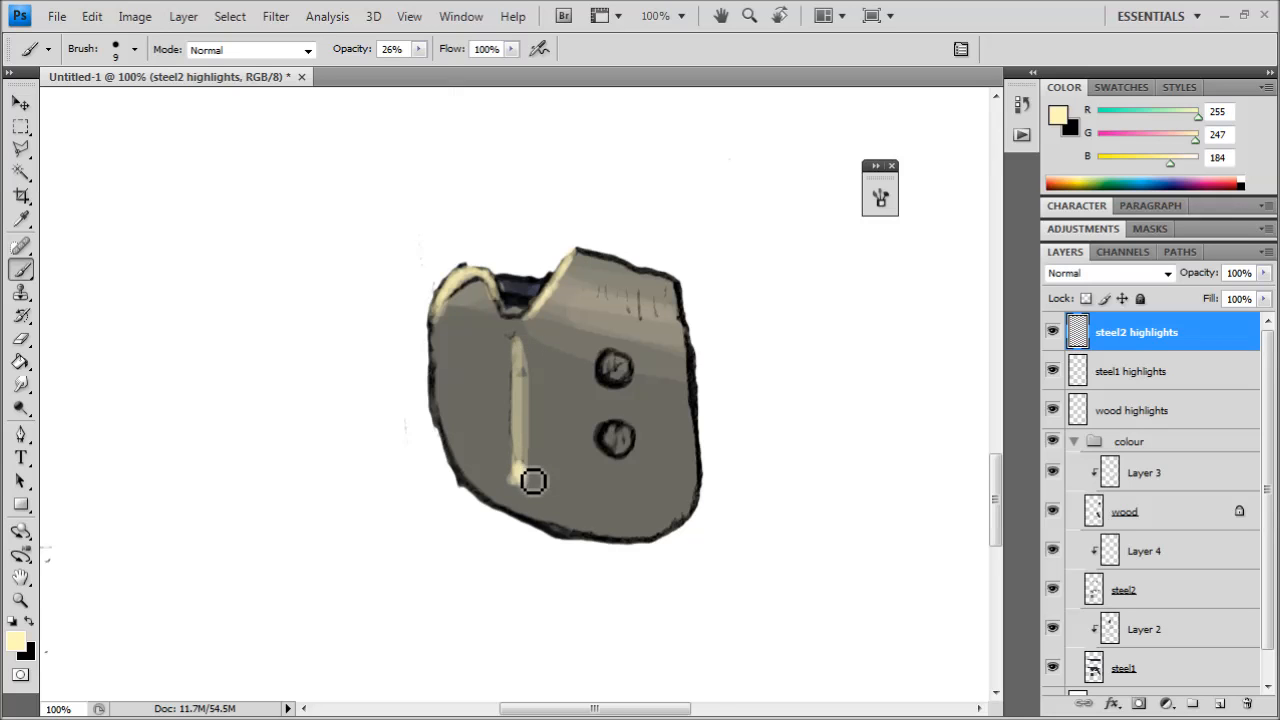
- Paint pale yellow highlights along the front edge and vertical groove of the magazine fitted to the side-view pistol
key(ctrl+minus)
drag(563, 159, 520, 446)
key(ctrl+plus)
drag(488, 362, 494, 453)
mouse_move(391, 329)
mouse_down()
mouse_move(395, 409)
mouse_move(393, 322)
mouse_move(405, 432)
mouse_move(434, 452)
mouse_up()
- Paint small pale yellow highlights below the fitted magazine's screw and on the edge just above it
key(ctrl+minus)
key(ctrl+minus)
drag(575, 445, 543, 486)
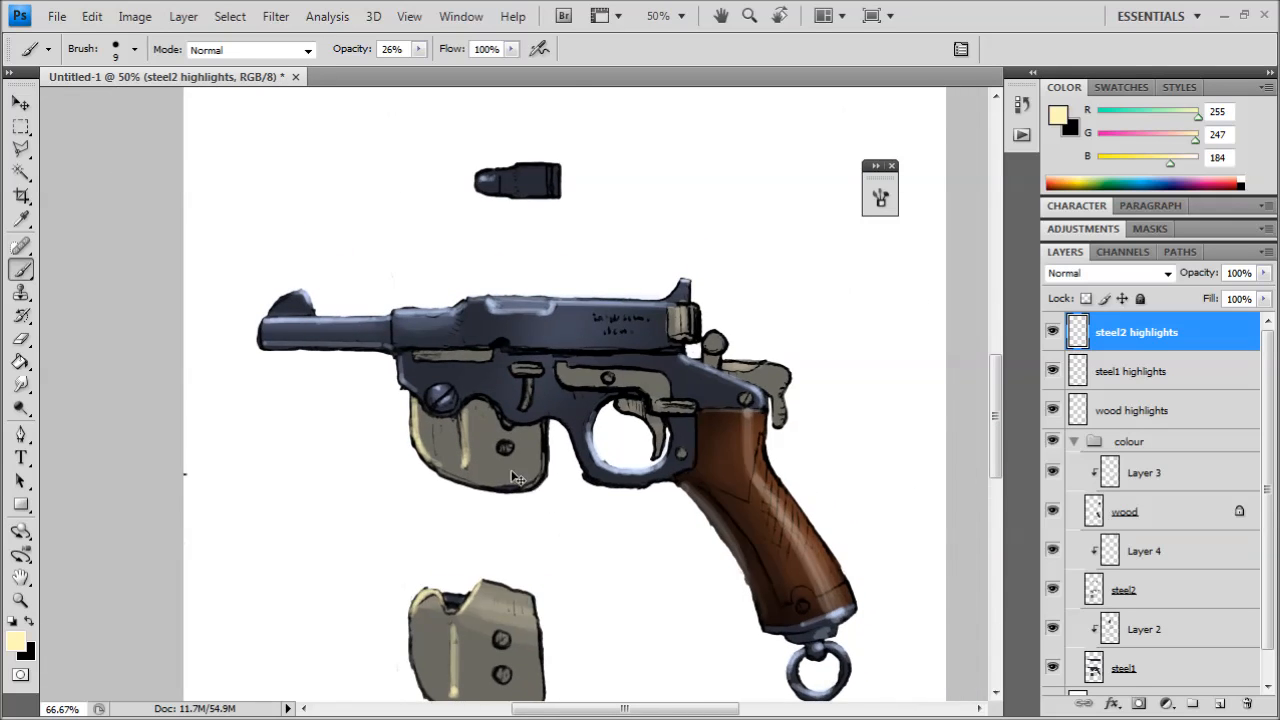
key(ctrl+plus)
key(ctrl+plus)
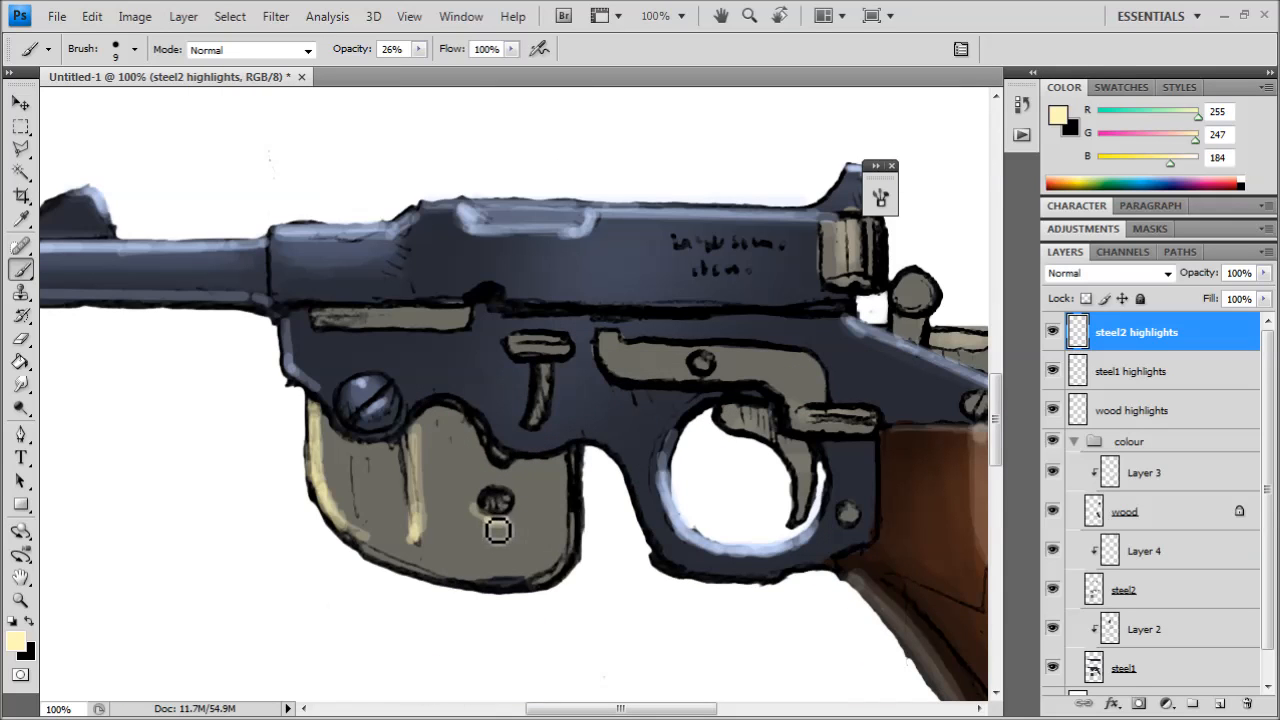
drag(518, 522, 509, 520)
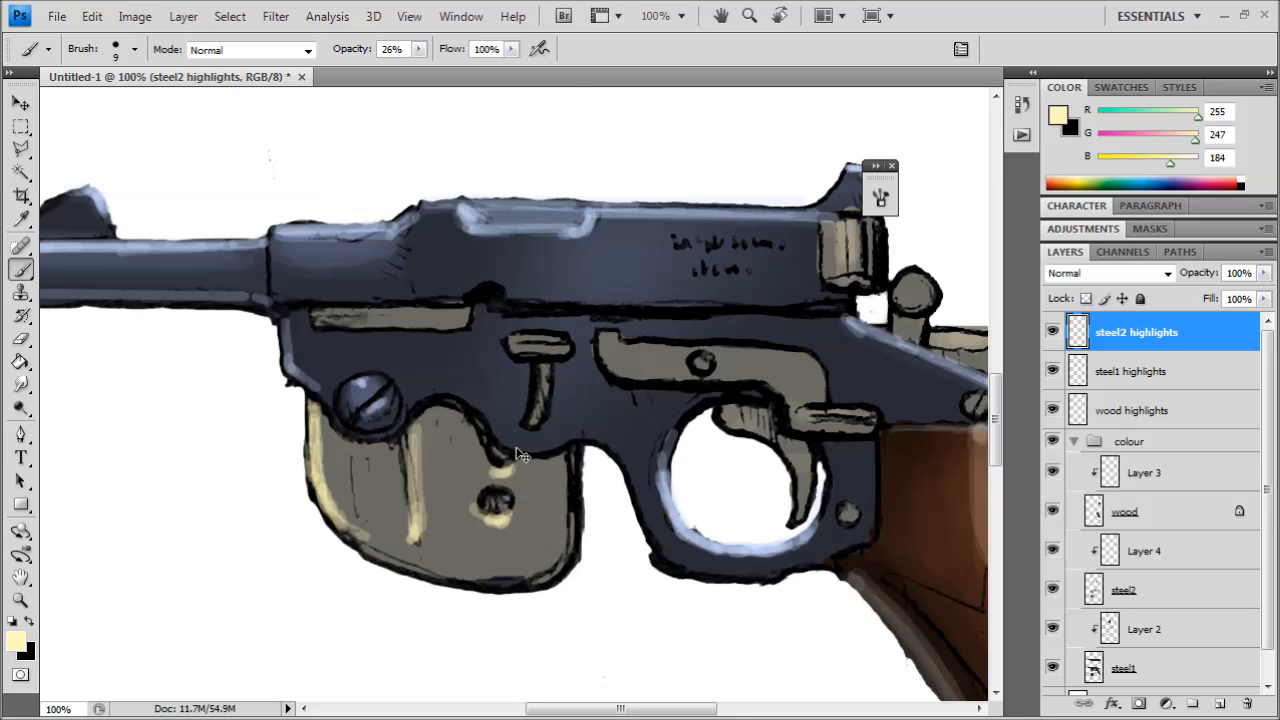
- Paint pale yellow highlights under the detached magazine's two screws, along its sloping top edge and across the lighter band below
key(ctrl+minus)
drag(483, 581, 535, 272)
key(ctrl+z)
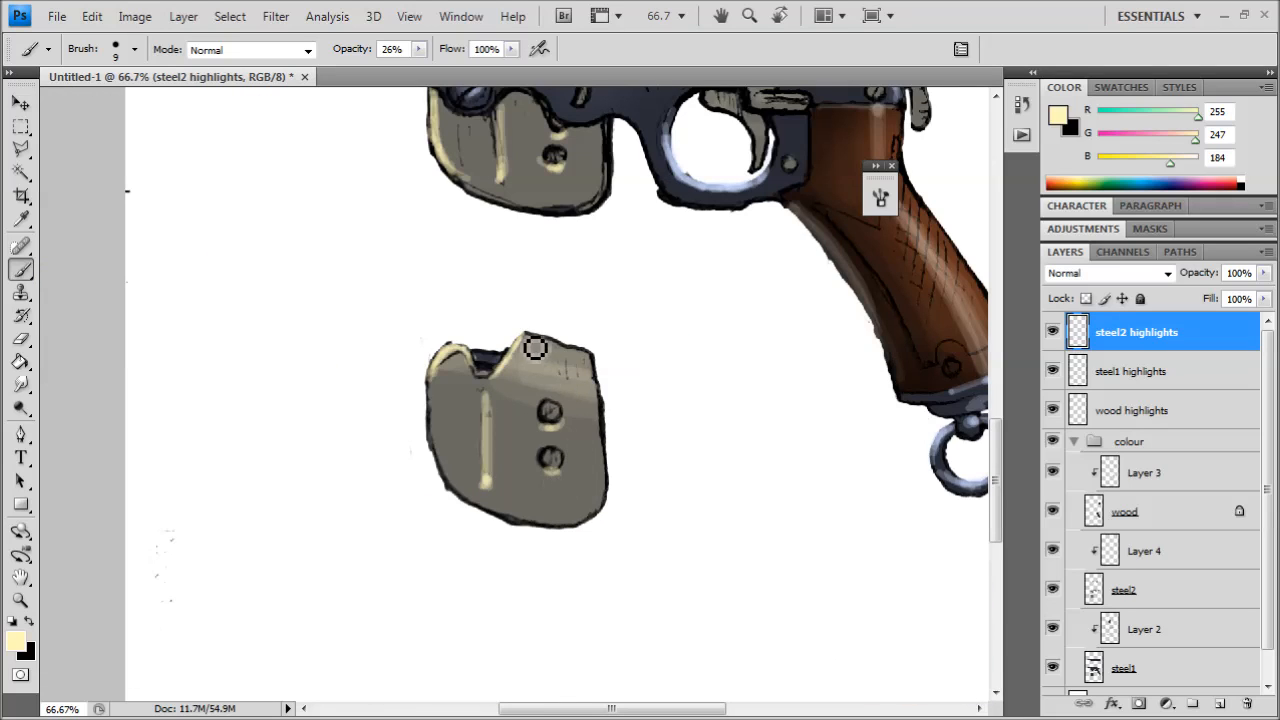
drag(603, 363, 528, 343)
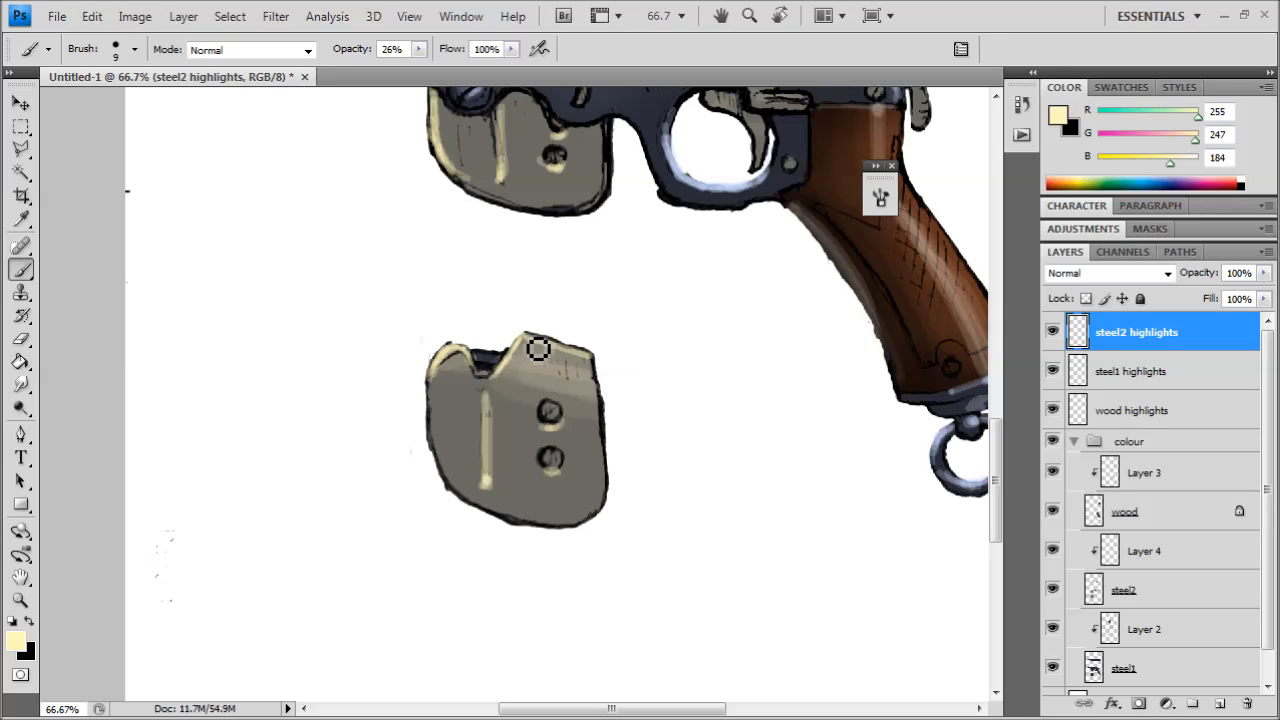
drag(510, 375, 577, 393)
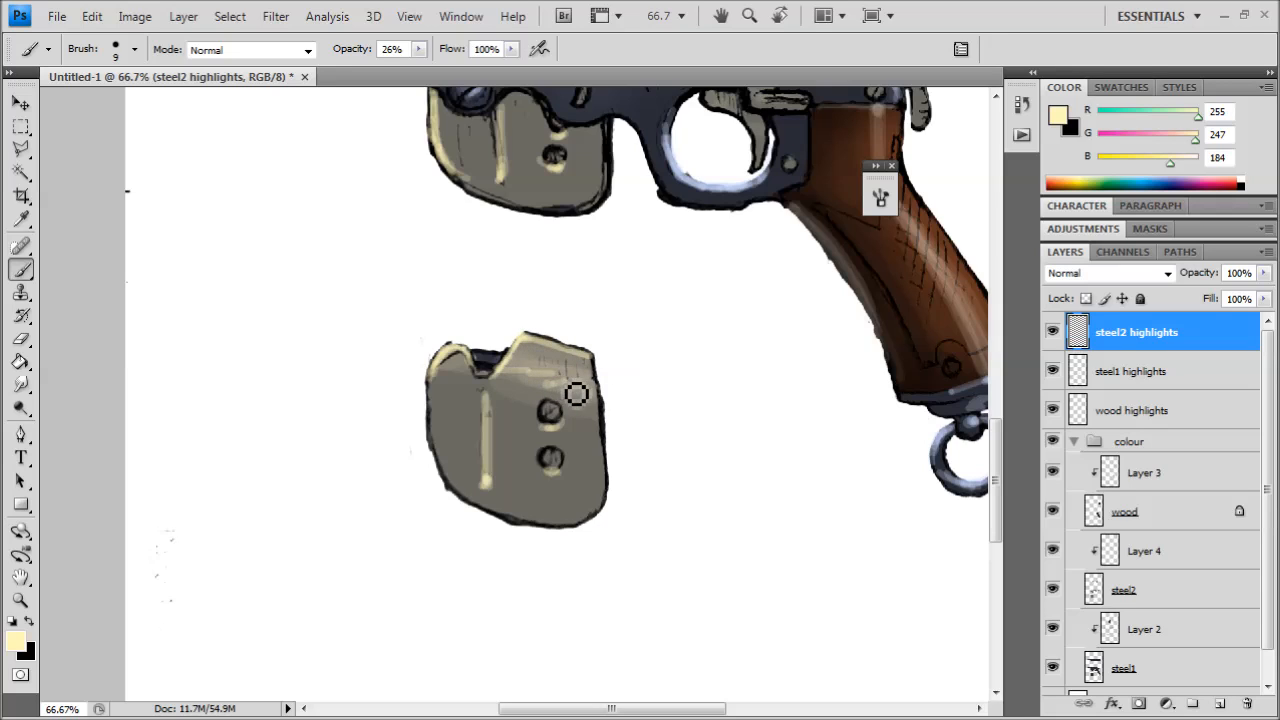
- Paint a pale yellow highlight along the upper edge and rear bend of the light steel side plate above the trigger
key(ctrl+minus)
drag(669, 303, 566, 426)
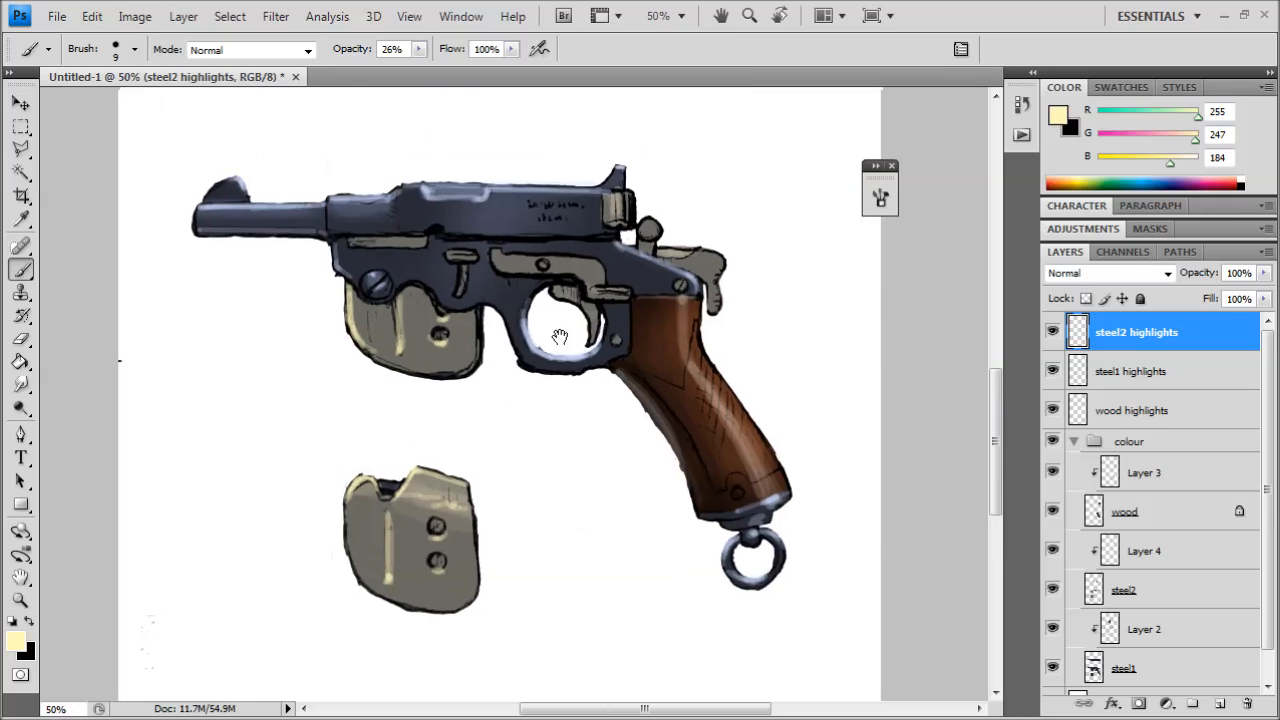
drag(617, 258, 563, 353)
key(ctrl+plus)
key(ctrl+plus)
key(ctrl+plus)
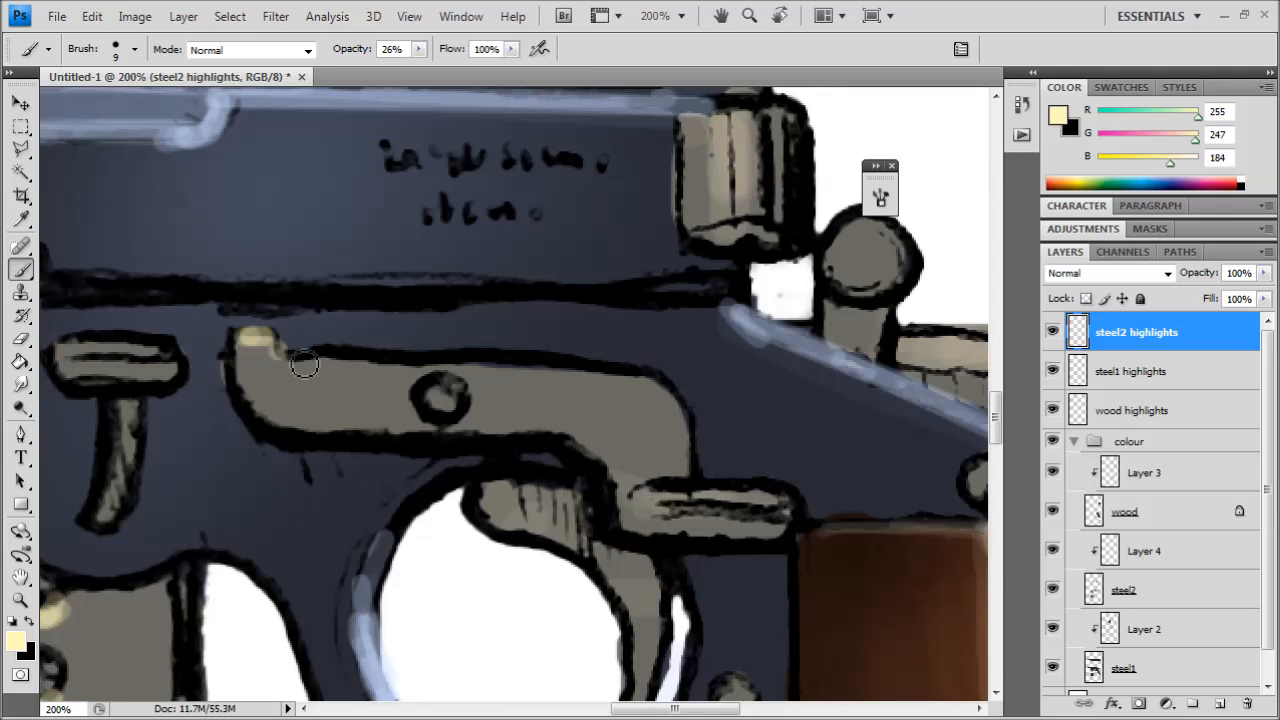
drag(625, 382, 306, 366)
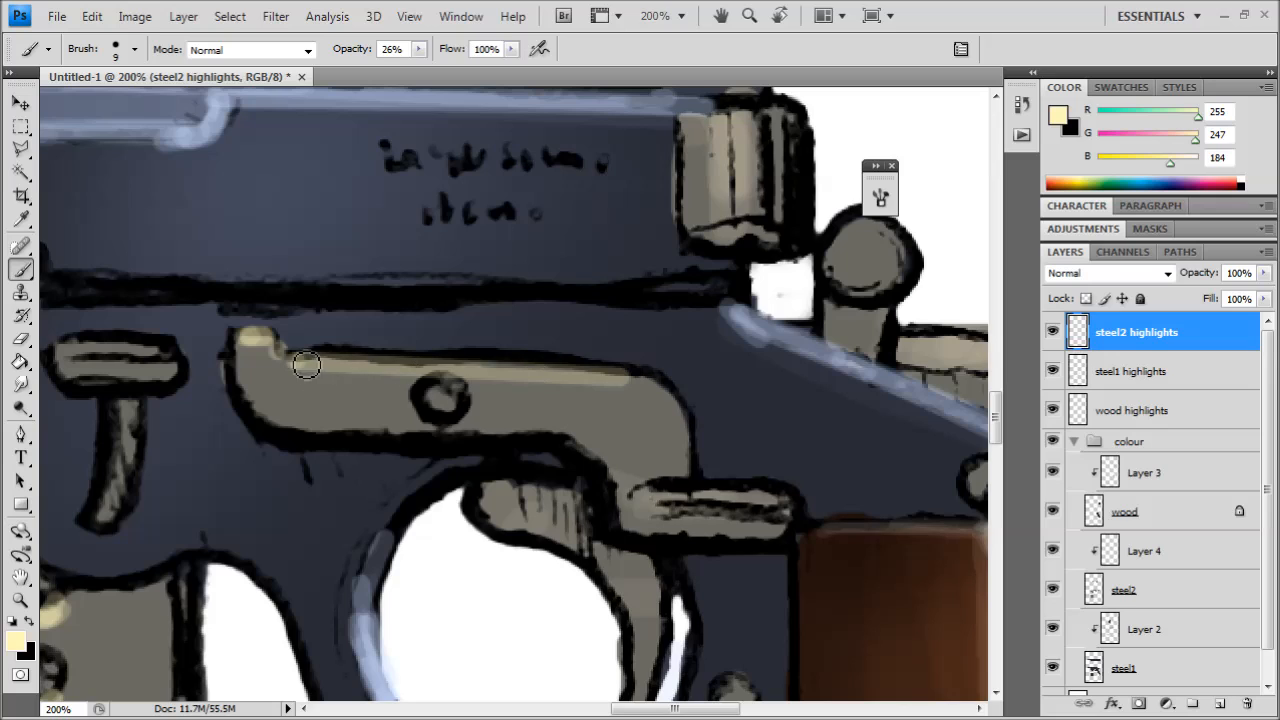
click(134, 48)
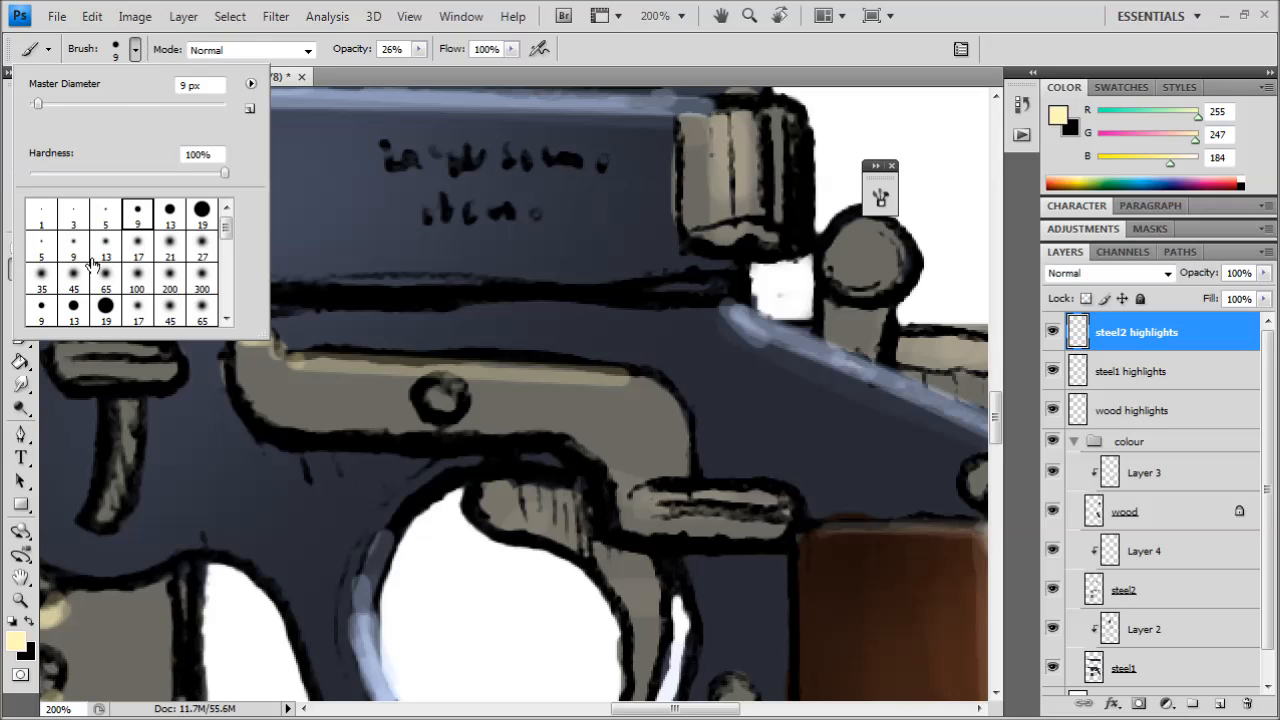
click(309, 372)
shift+click(646, 376)
click(302, 362)
mouse_move(591, 374)
mouse_down()
mouse_move(657, 391)
mouse_move(646, 377)
mouse_move(684, 440)
mouse_up()
key(ctrl+minus)
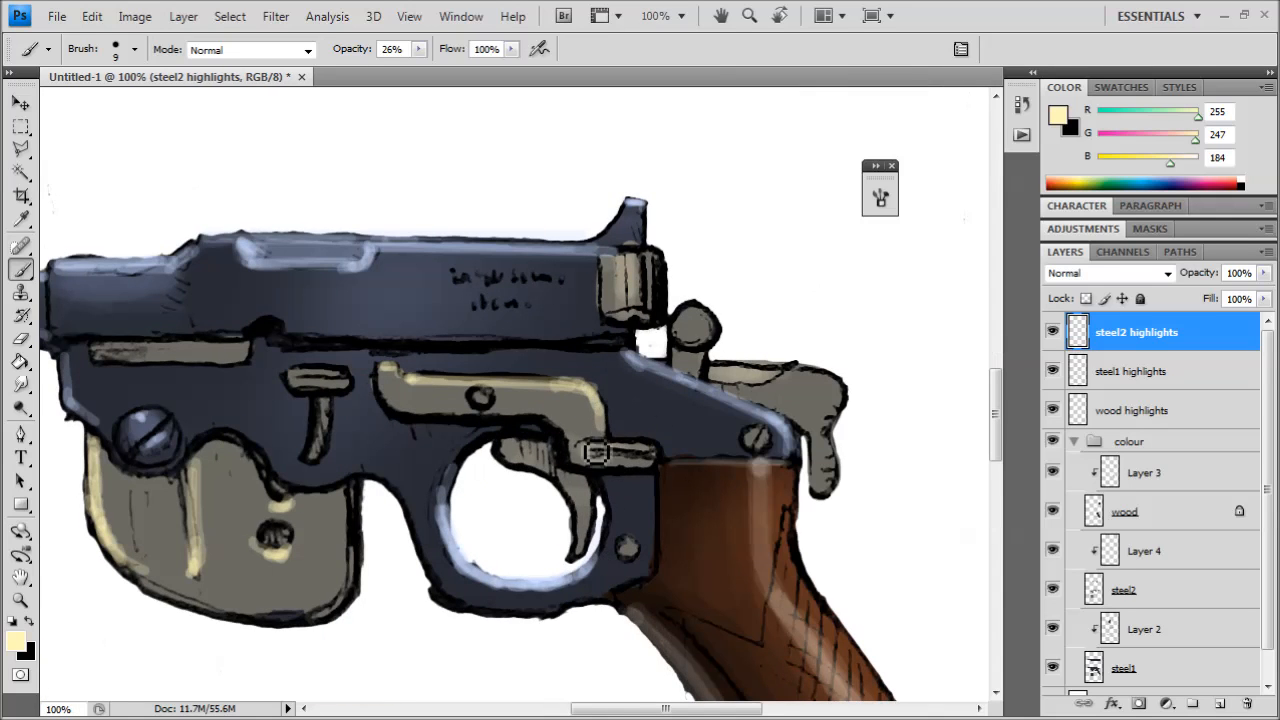
- Paint pale yellow highlights on the small horizontal catch behind the side plate and on the cap of the T-shaped lever
drag(612, 447, 647, 446)
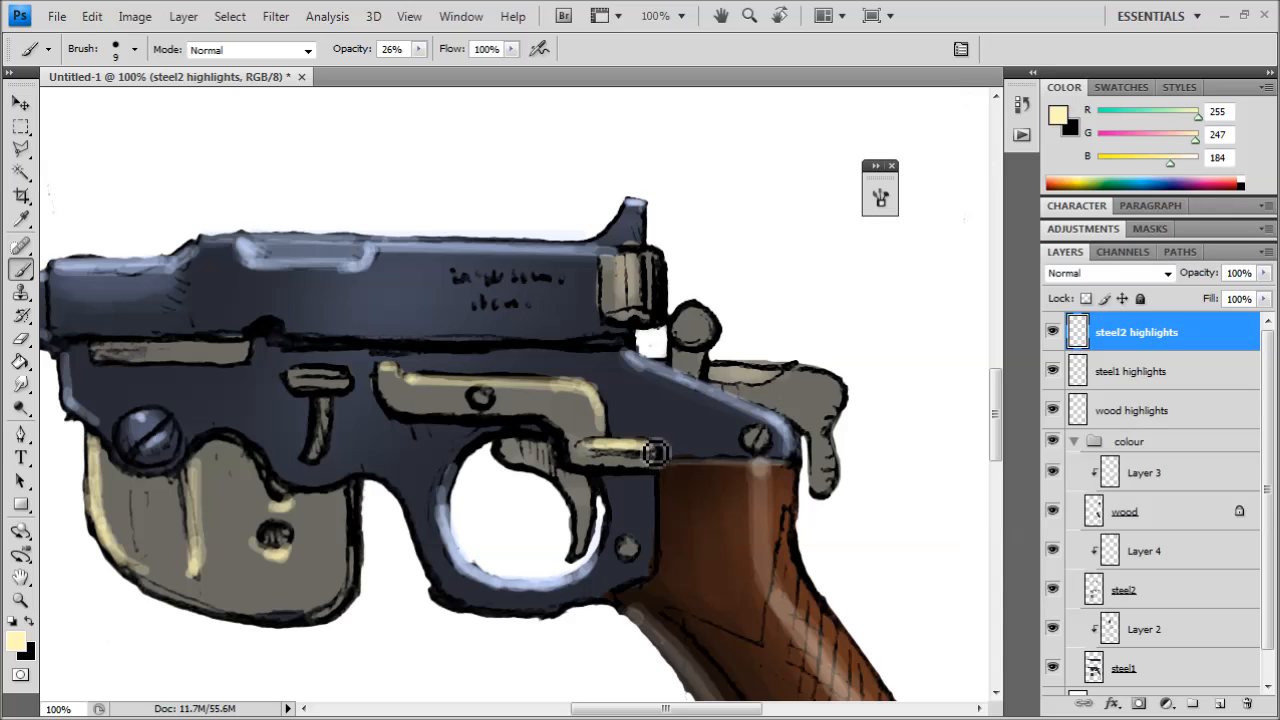
key(ctrl+minus)
drag(537, 251, 604, 281)
key(ctrl+plus)
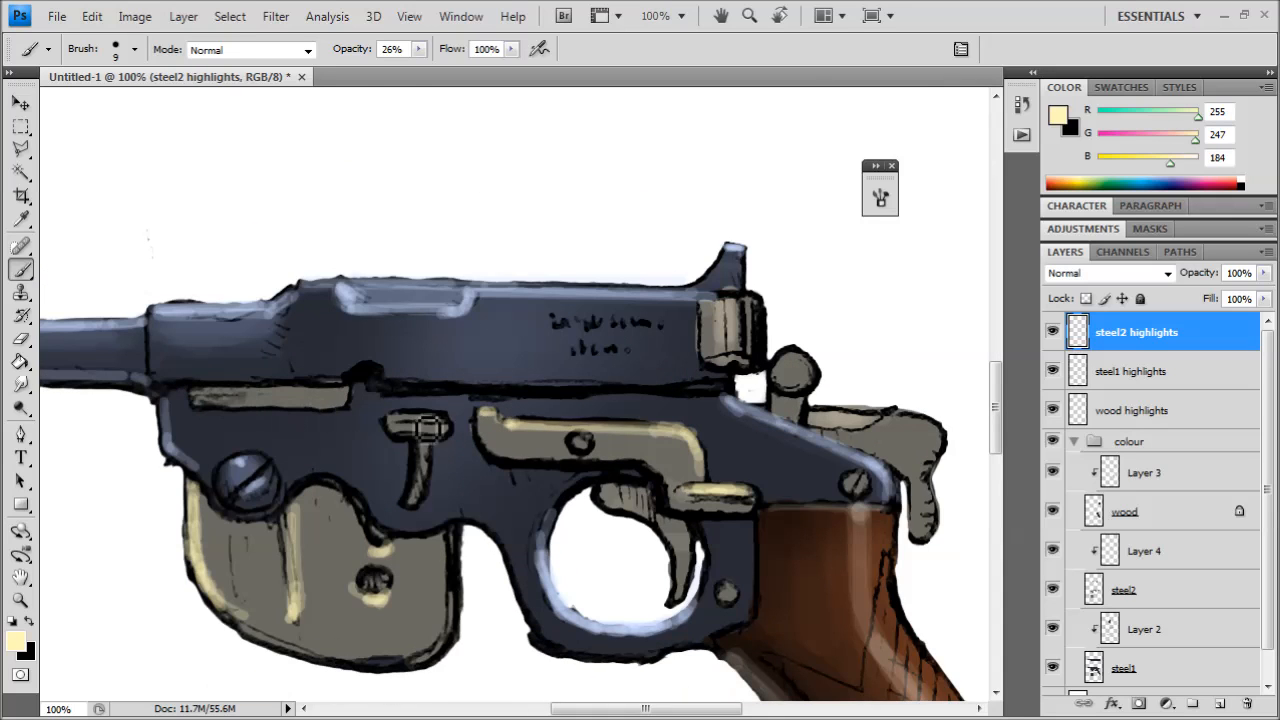
- Paint pale yellow highlights on the ribbed piece below the rear sight, the round knob behind it and the hammer's upper edge
mouse_move(734, 333)
mouse_down()
mouse_move(677, 375)
mouse_move(694, 350)
mouse_up()
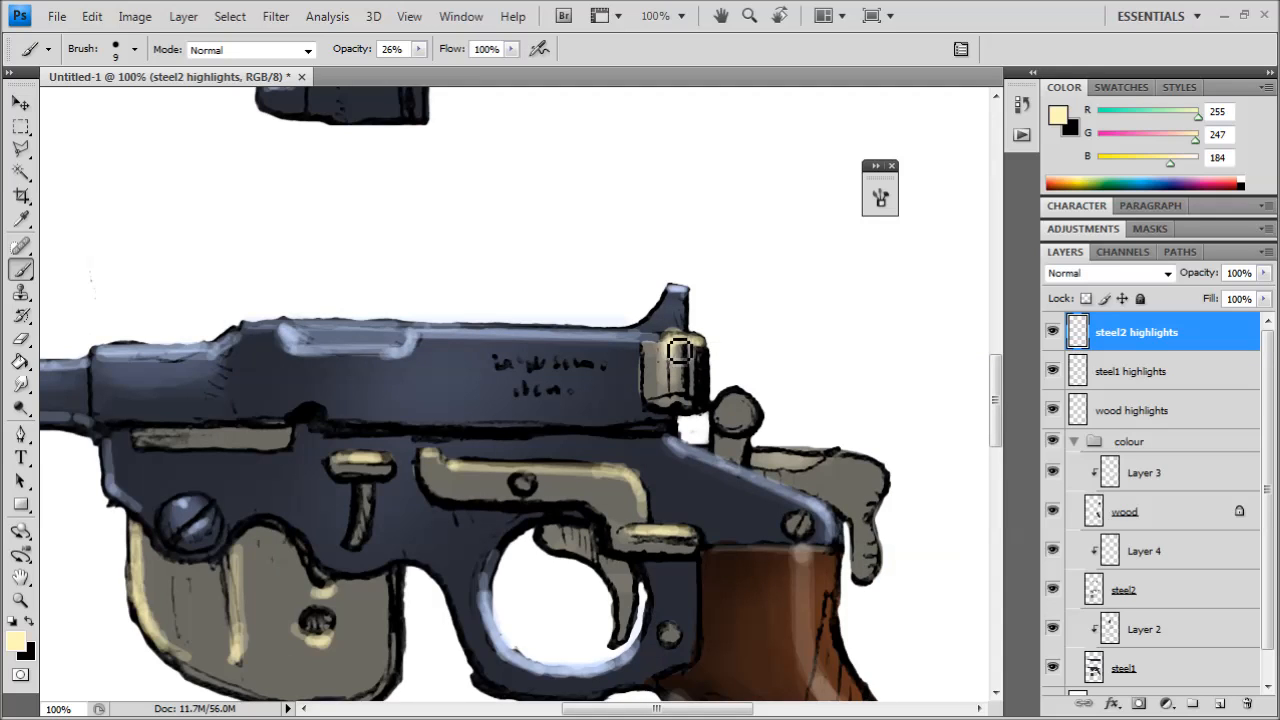
drag(668, 353, 702, 354)
mouse_move(732, 402)
mouse_down()
mouse_move(649, 400)
mouse_move(660, 401)
mouse_up()
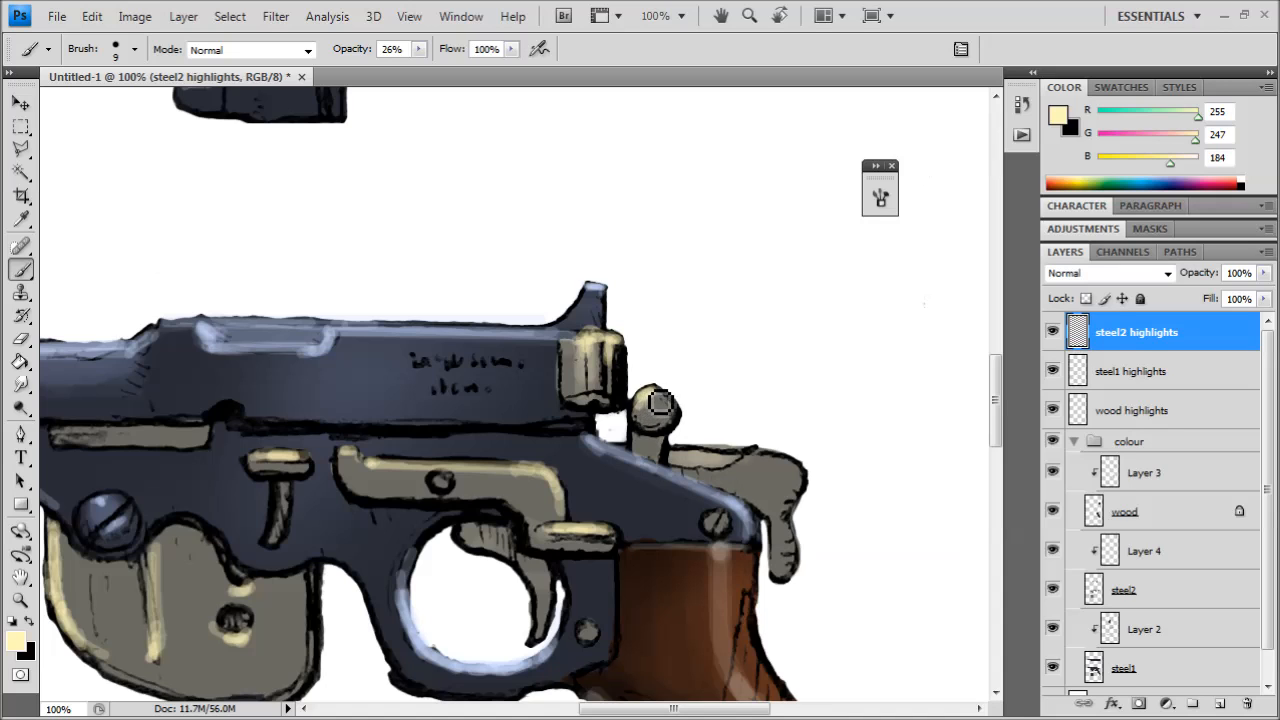
mouse_move(744, 443)
mouse_down()
mouse_move(597, 363)
mouse_move(577, 397)
mouse_move(607, 387)
mouse_move(575, 396)
mouse_move(617, 393)
mouse_up()
- Paint pale yellow highlights on the two rear frame screws and along the trigger's front end and curved blade
key(ctrl+minus)
key(ctrl+minus)
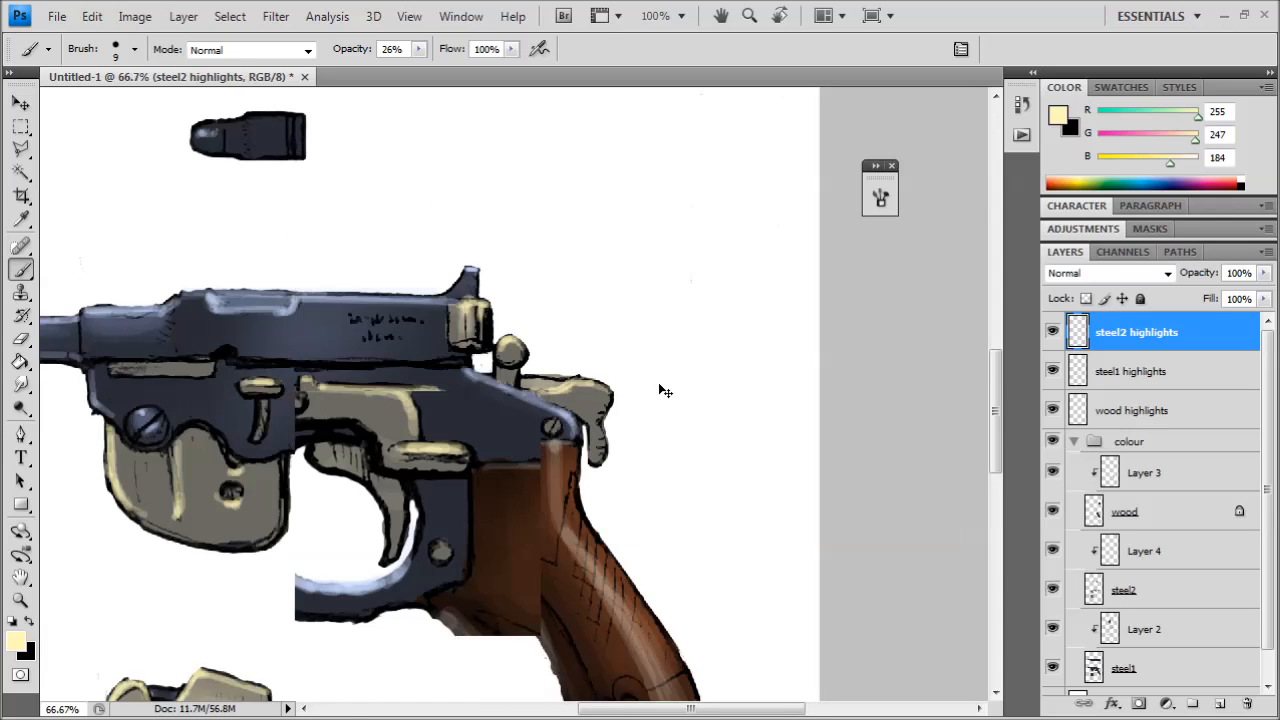
drag(484, 208, 531, 297)
key(ctrl+plus)
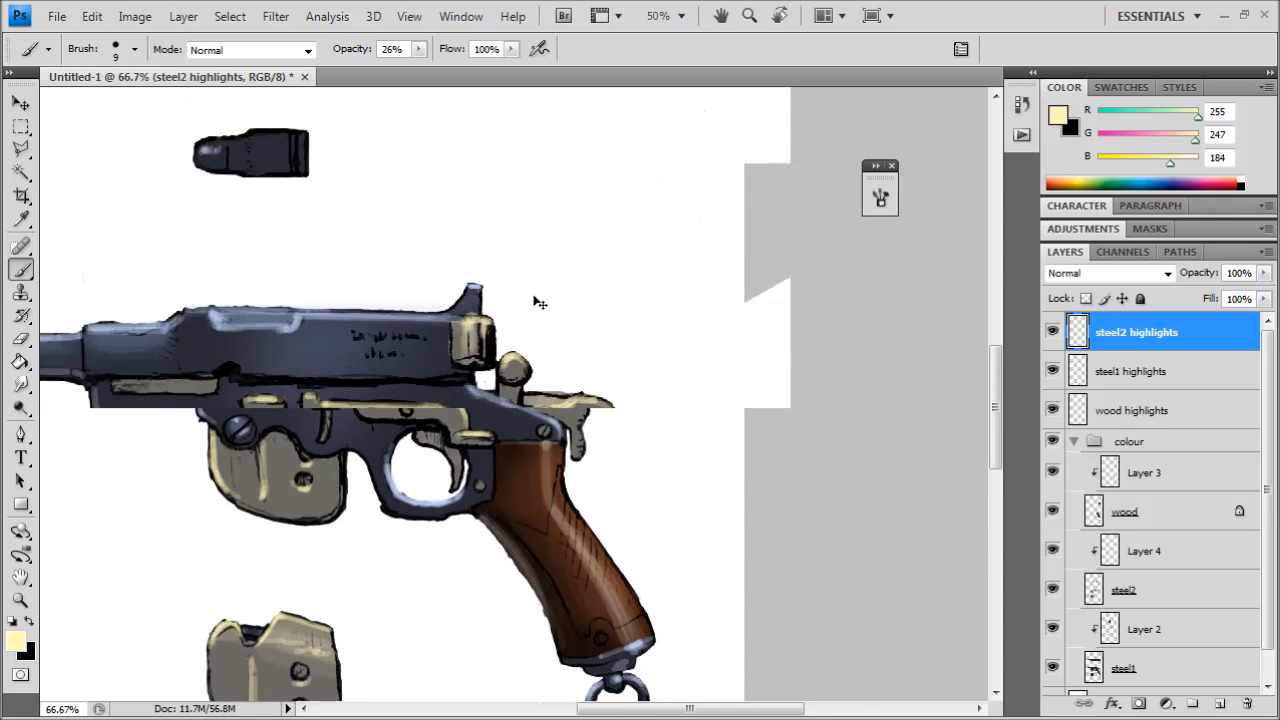
key(ctrl+plus)
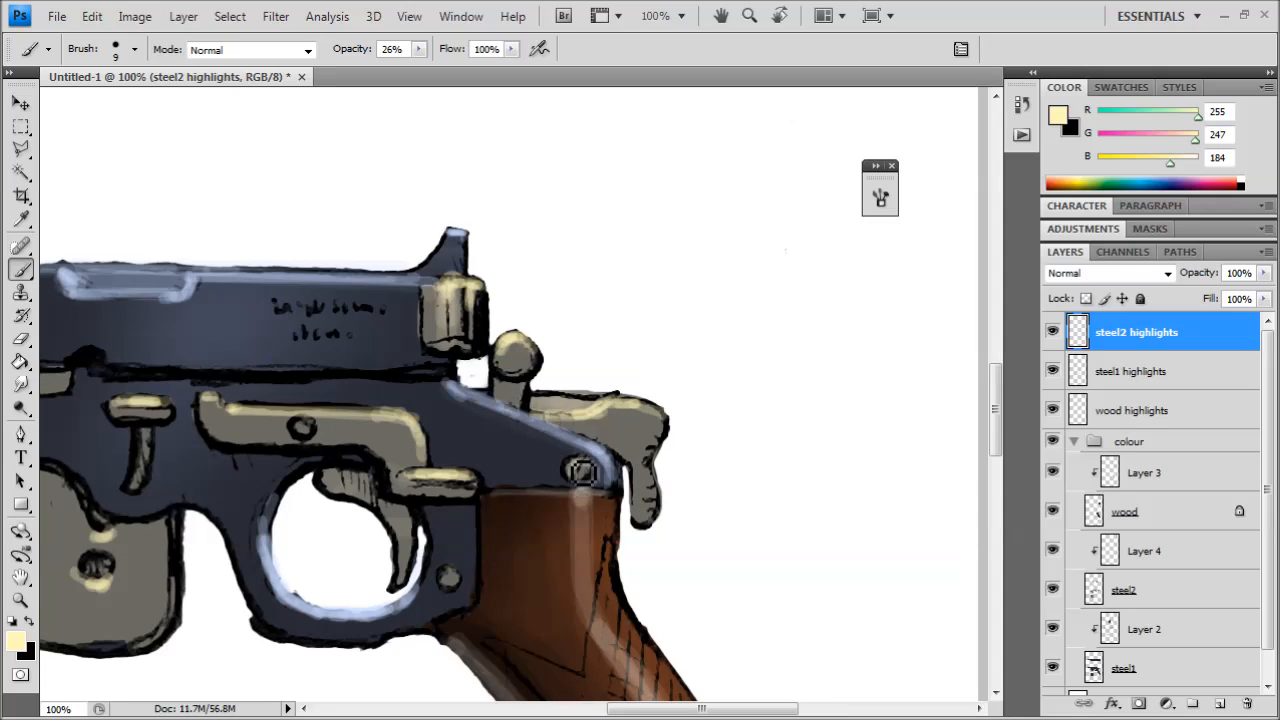
drag(403, 580, 583, 460)
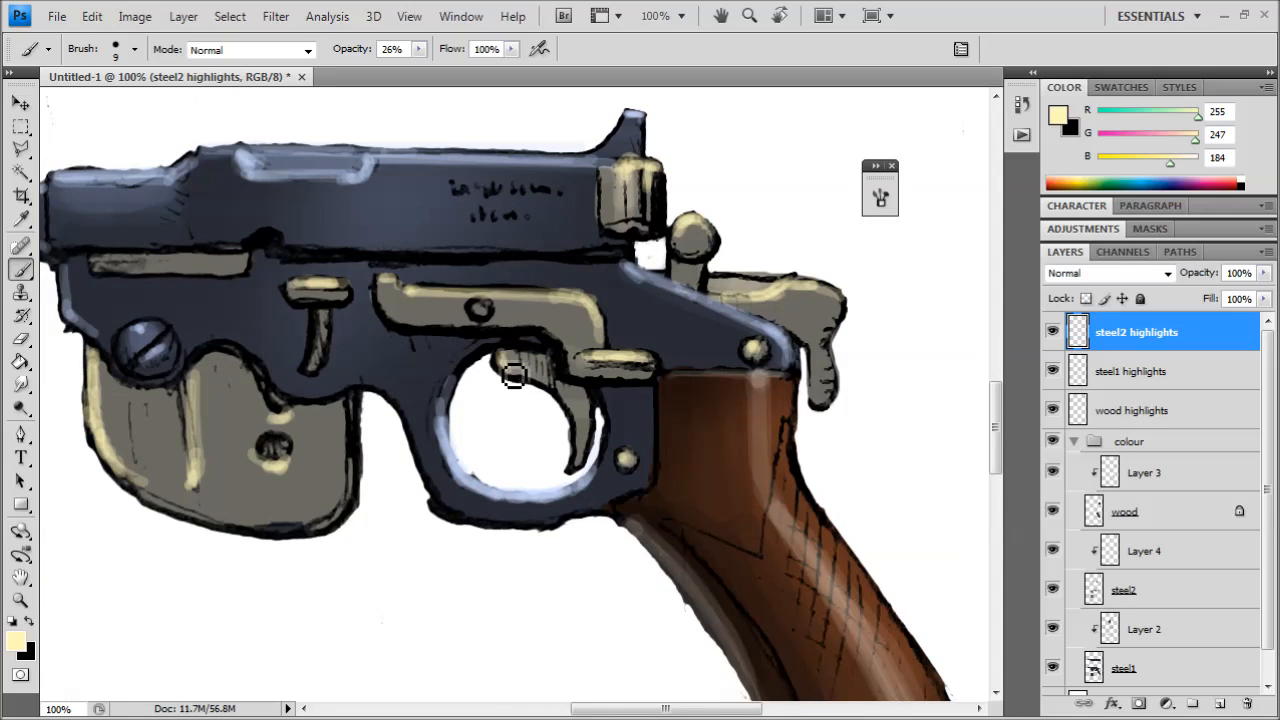
drag(550, 469, 611, 506)
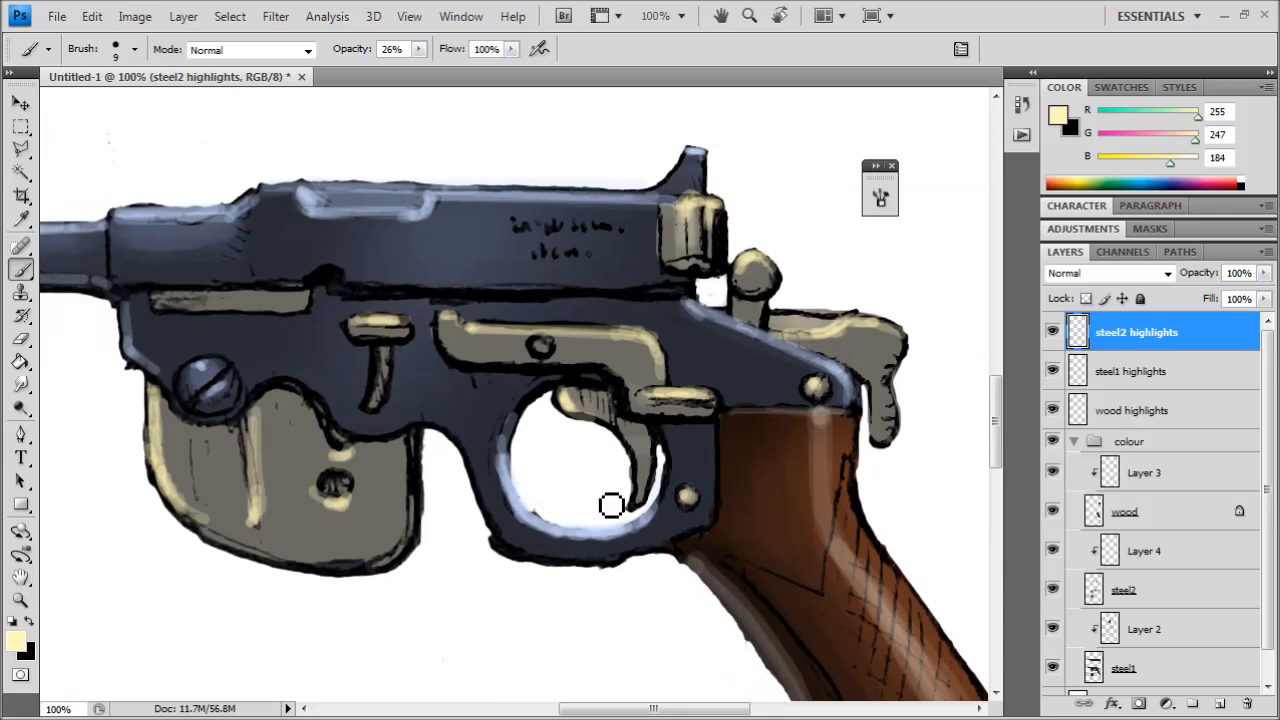
drag(639, 450, 645, 506)
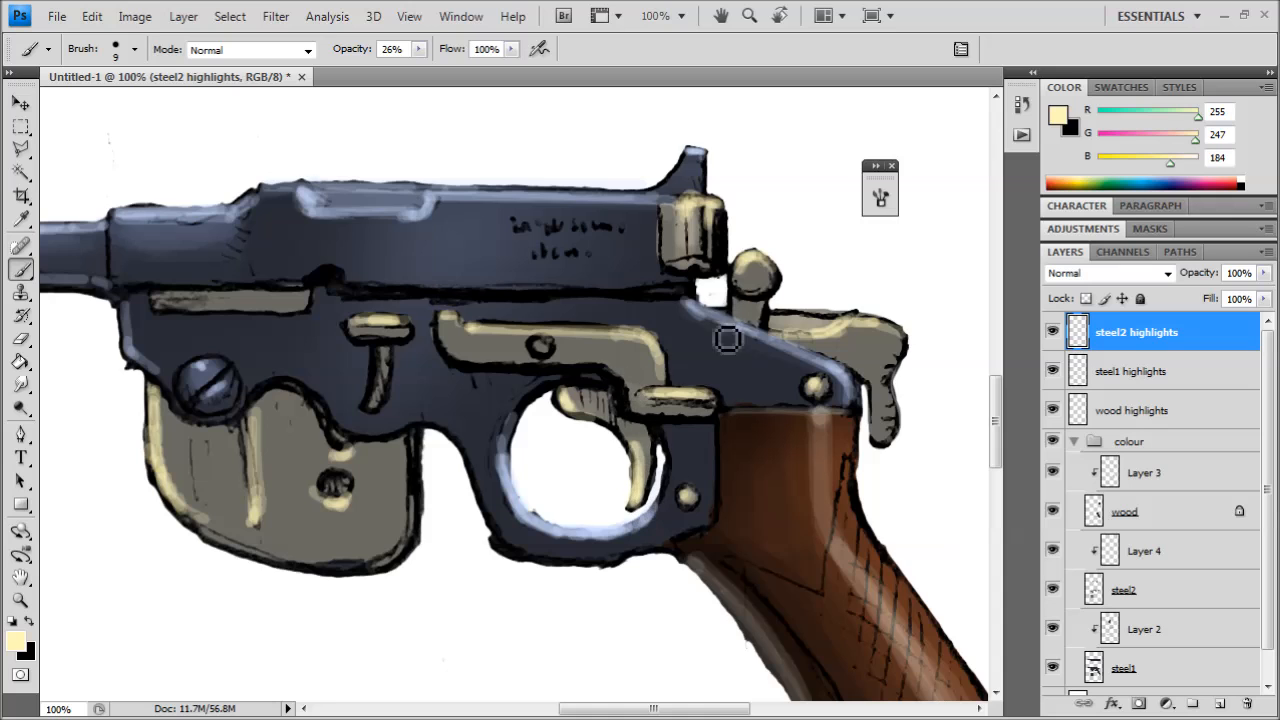
drag(609, 441, 589, 489)
drag(453, 452, 510, 560)
key(ctrl+z)
mouse_move(445, 466)
mouse_down()
mouse_move(410, 390)
mouse_move(385, 370)
mouse_move(284, 534)
mouse_move(529, 509)
mouse_move(346, 426)
mouse_move(355, 457)
mouse_up()
key(ctrl+plus)
drag(516, 538, 376, 588)
key(ctrl+minus)
key(ctrl+minus)
key(ctrl+plus)
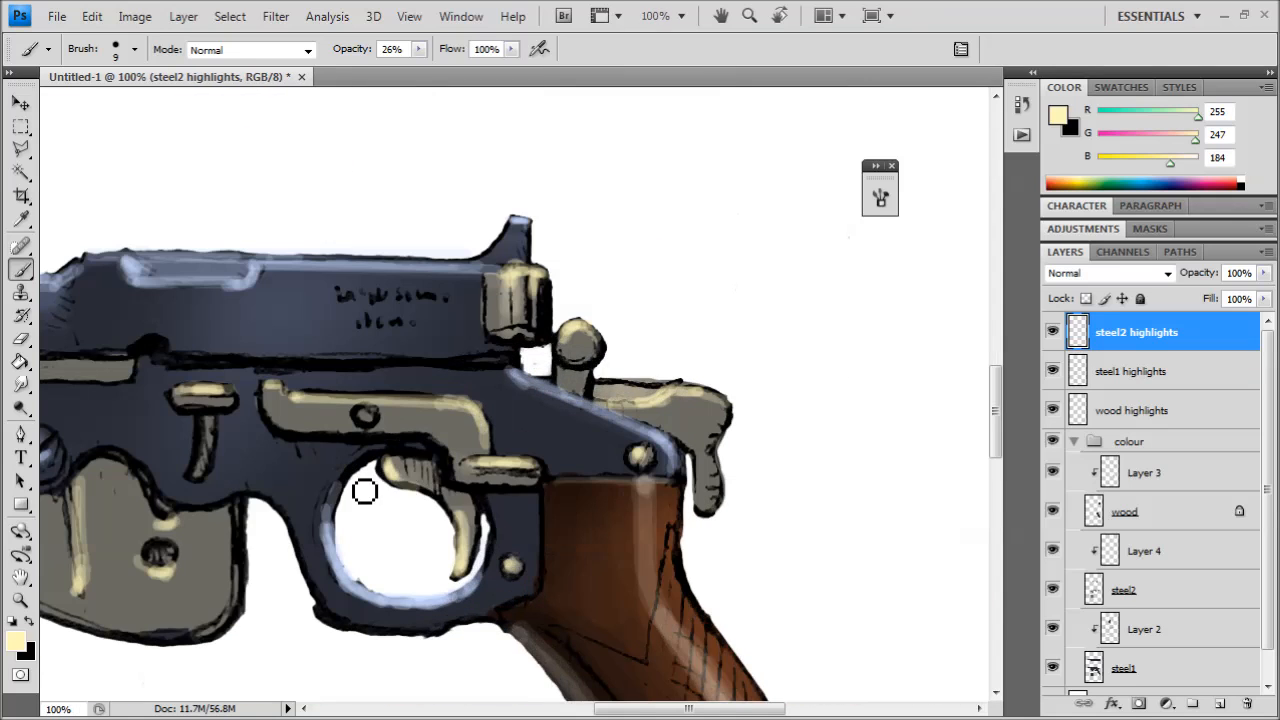
- Paint pale yellow highlights on the top view's upright crosspiece and on the light steel block directly behind it
drag(553, 311, 610, 143)
key(ctrl+minus)
drag(450, 476, 518, 444)
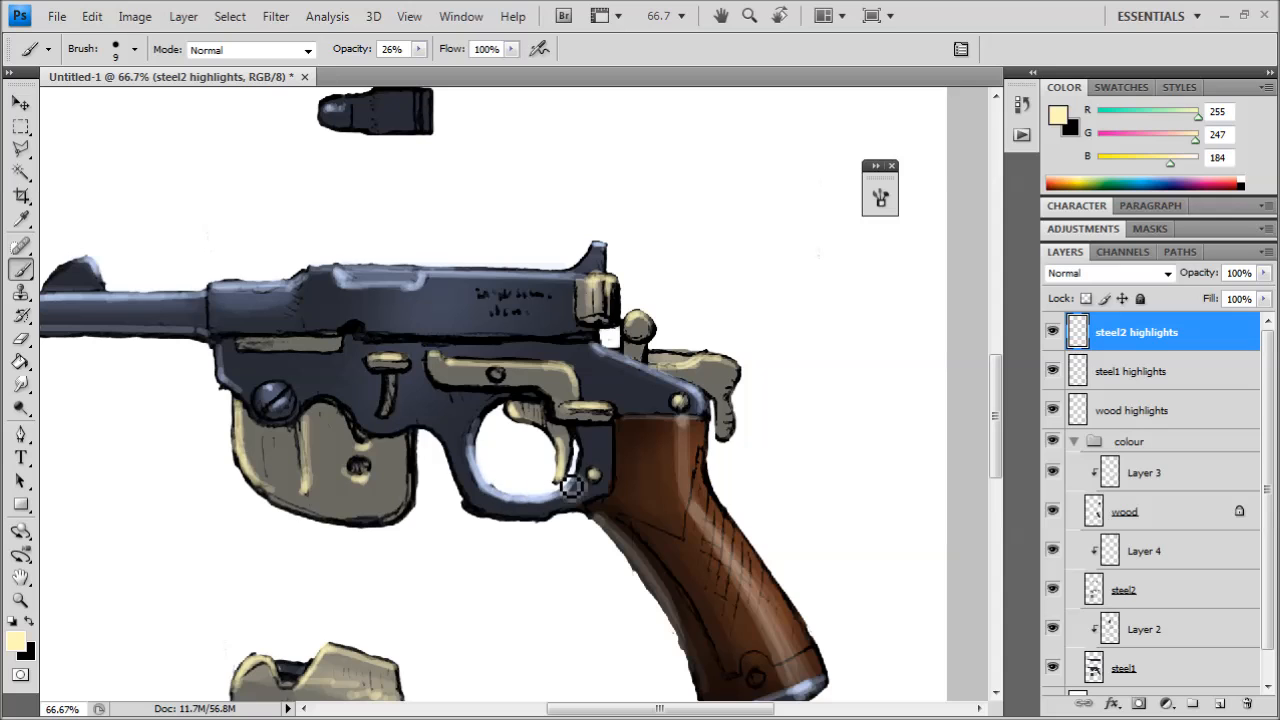
scroll(523, 477, up, 3)
drag(620, 270, 602, 466)
key(ctrl+plus)
mouse_move(548, 391)
mouse_down()
mouse_move(566, 379)
mouse_move(549, 391)
mouse_move(548, 428)
mouse_up()
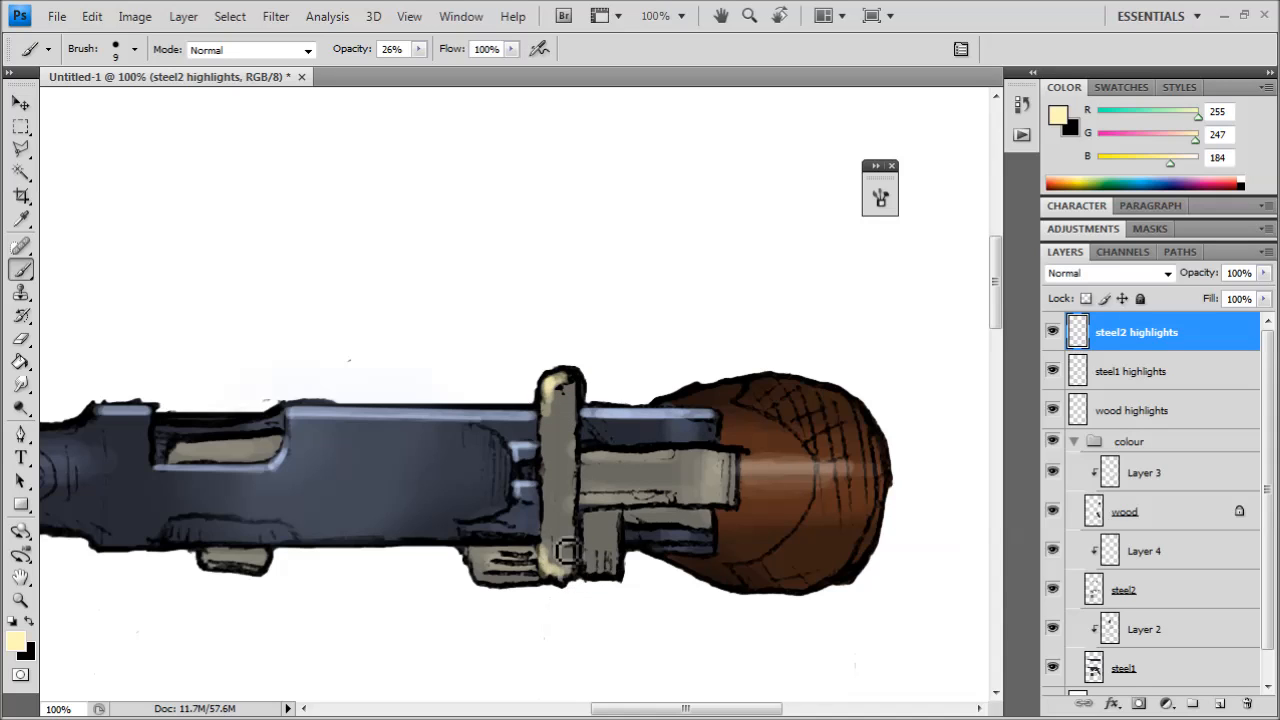
drag(551, 424, 555, 565)
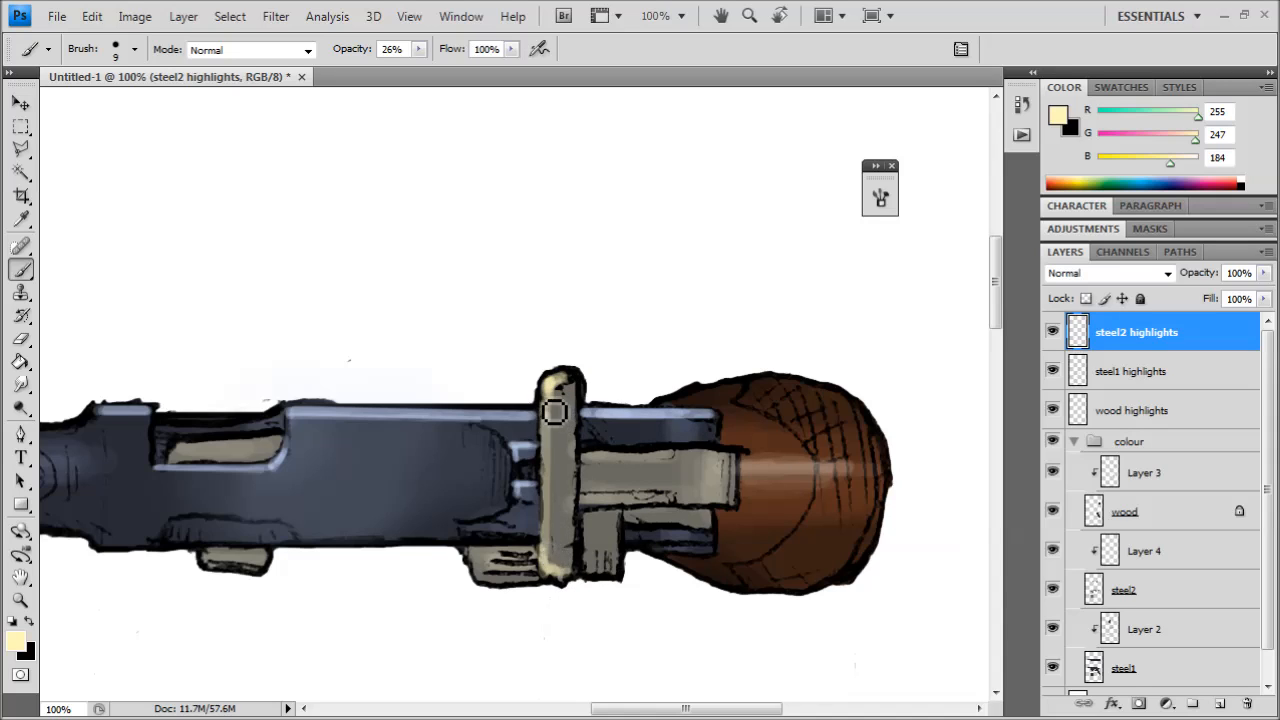
mouse_move(726, 492)
mouse_down()
mouse_move(635, 506)
mouse_move(679, 508)
mouse_move(606, 500)
mouse_up()
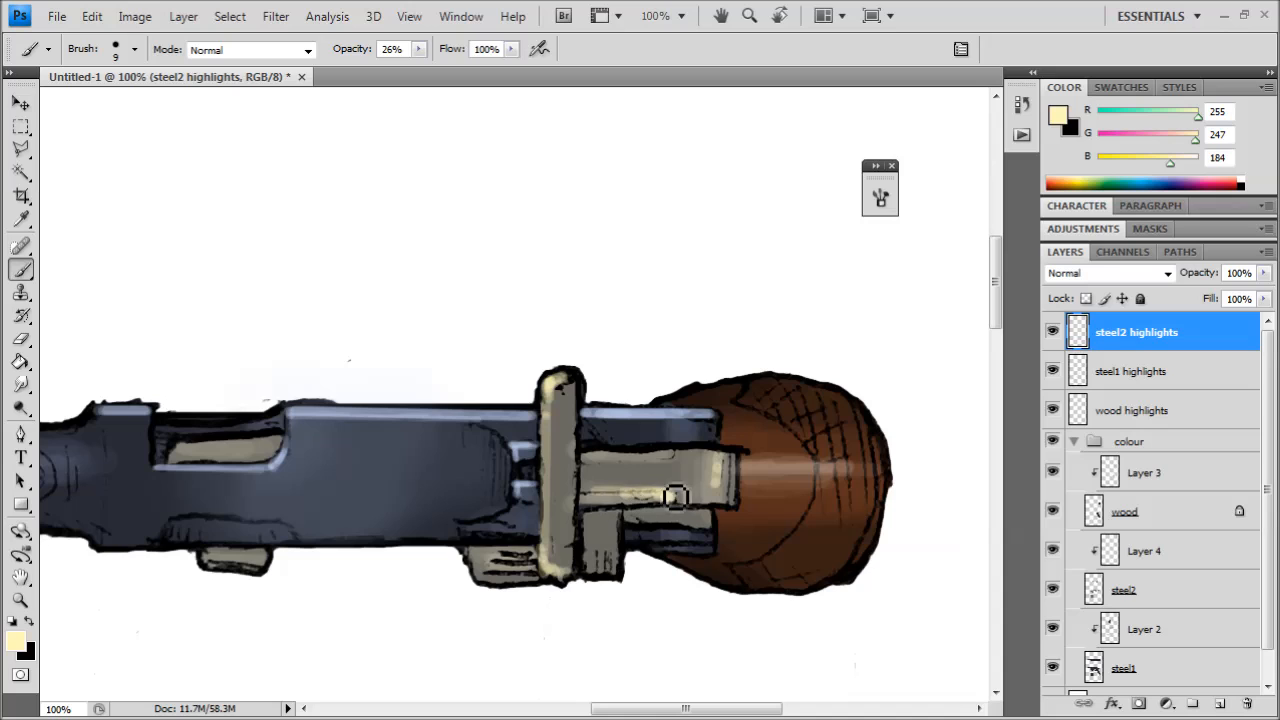
- Paint pale yellow highlights on the top view's rear light steel block and the small upright tab beside it
mouse_move(657, 457)
mouse_down()
mouse_move(598, 462)
mouse_move(835, 454)
mouse_move(636, 326)
mouse_move(634, 309)
mouse_move(640, 468)
mouse_up()
key(ctrl+minus)
key(ctrl+plus)
drag(673, 555, 666, 583)
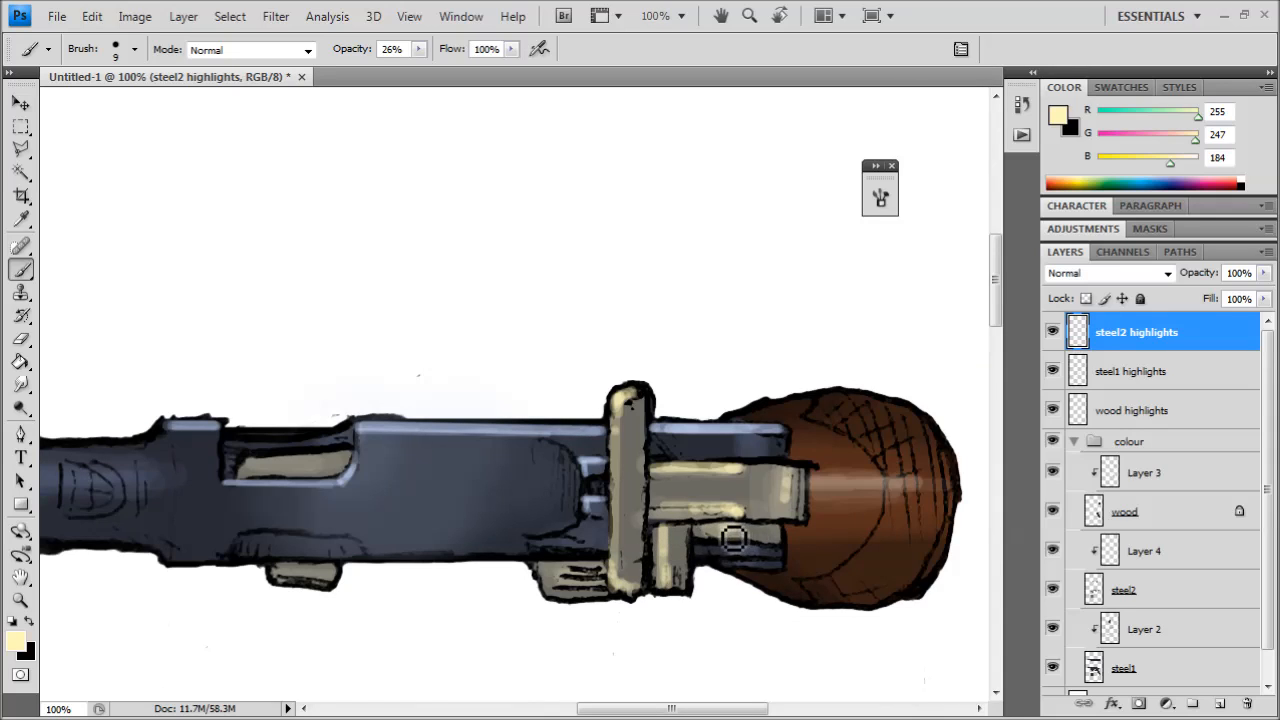
- Paint pale yellow highlights on the top view's ribbed piece beside the crosspiece and on the small catch along the receiver's lower edge
key(ctrl+minus)
drag(423, 457, 499, 414)
key(ctrl+plus)
mouse_move(682, 521)
mouse_down()
mouse_move(718, 517)
mouse_move(660, 512)
mouse_move(667, 524)
mouse_up()
key(ctrl+minus)
drag(500, 356, 584, 345)
key(ctrl+plus)
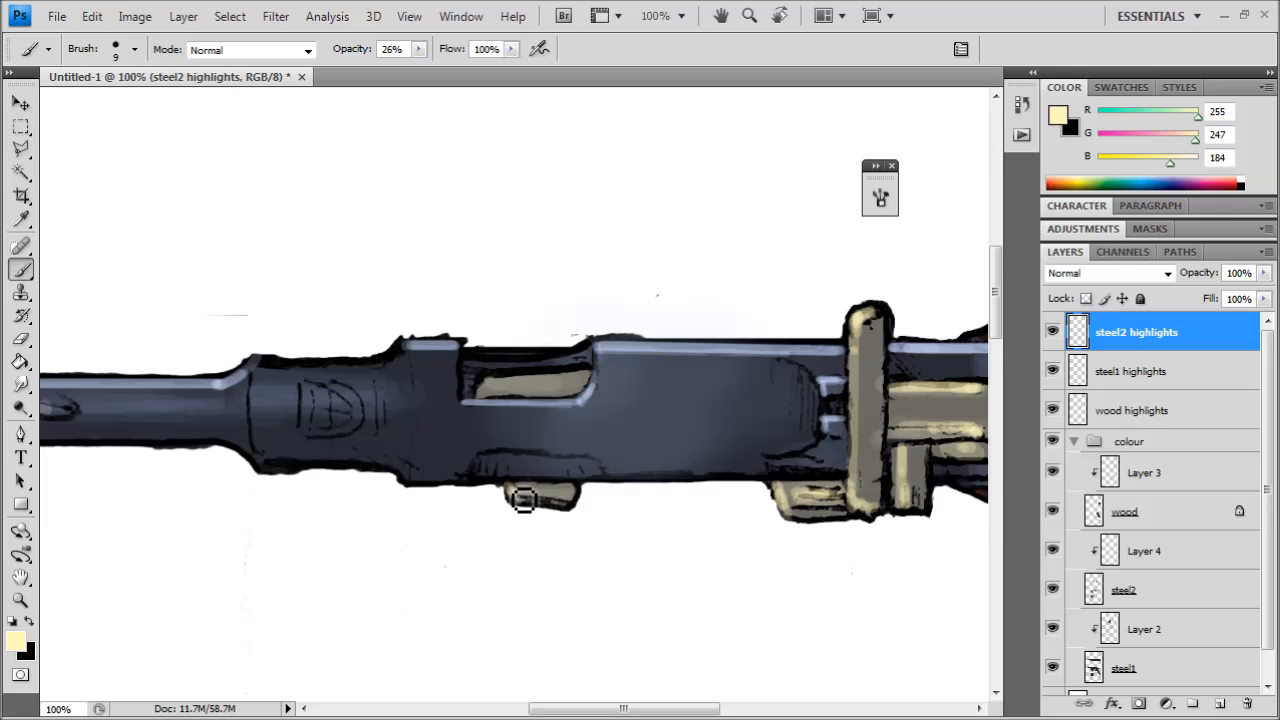
key(ctrl+minus)
key(ctrl+minus)
drag(663, 471, 623, 320)
key(ctrl+minus)
key(ctrl+plus)
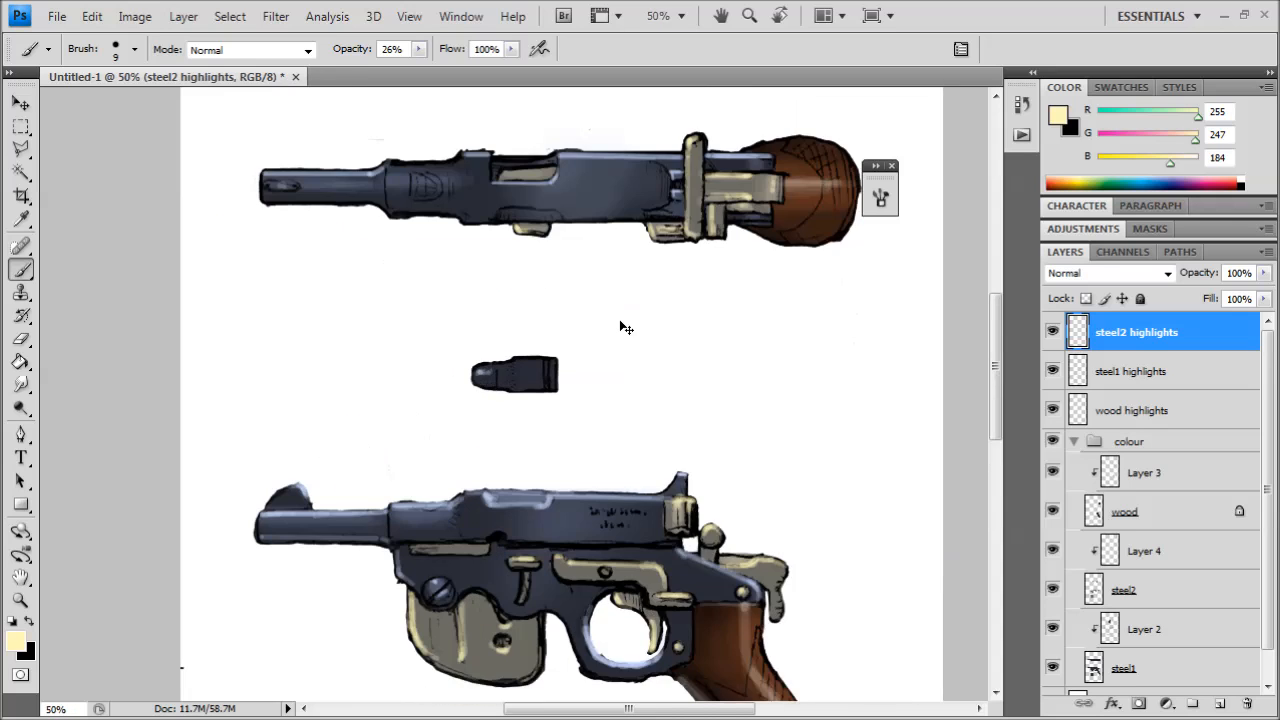
- On the steel1 highlights layer, shade the top view's lower receiver edge above the small catch with black
key(ctrl+plus)
scroll(617, 332, up, 5)
key(ctrl+plus)
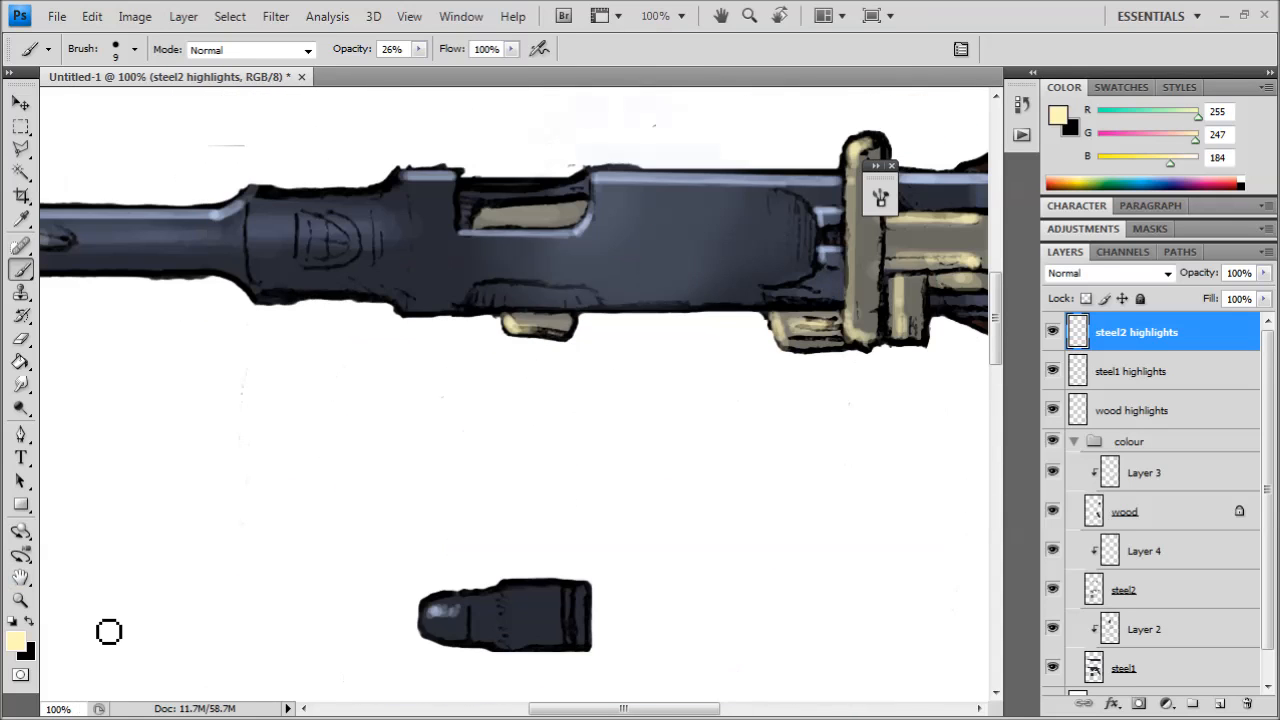
click(28, 621)
click(1122, 383)
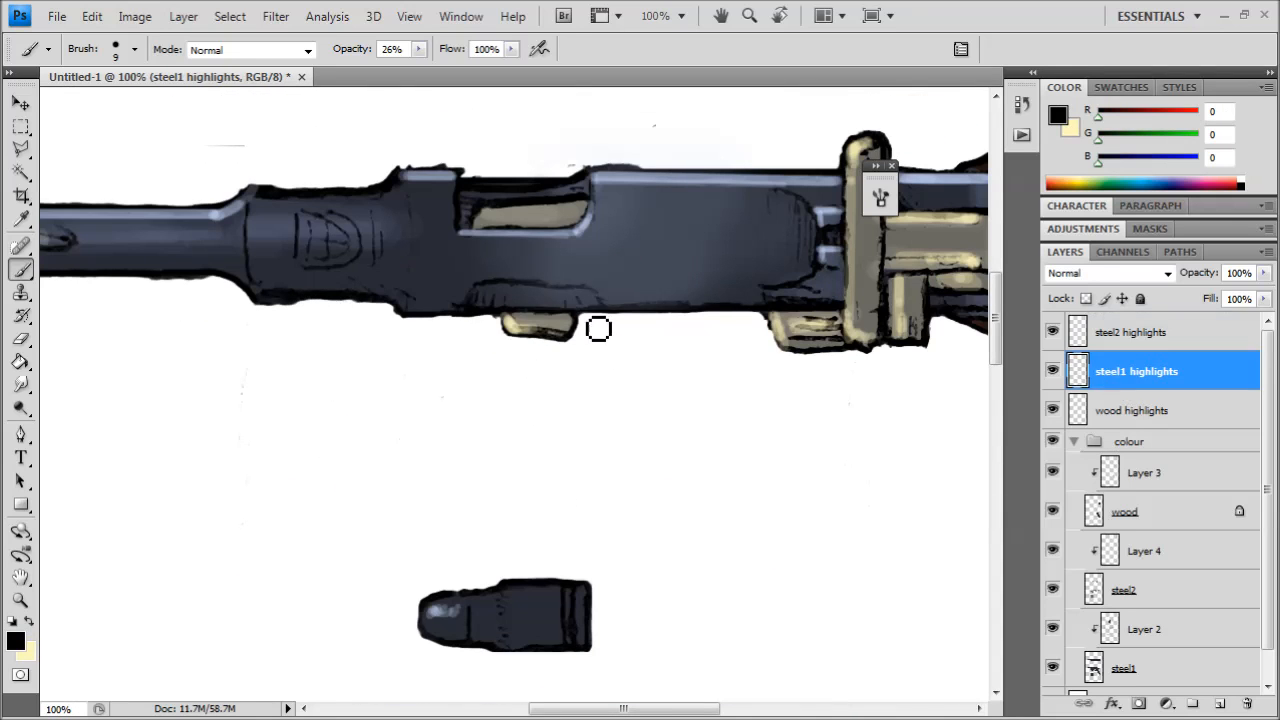
mouse_move(485, 311)
mouse_down()
mouse_move(577, 298)
mouse_move(603, 313)
mouse_up()
key(ctrl+minus)
key(ctrl+minus)
key(ctrl+minus)
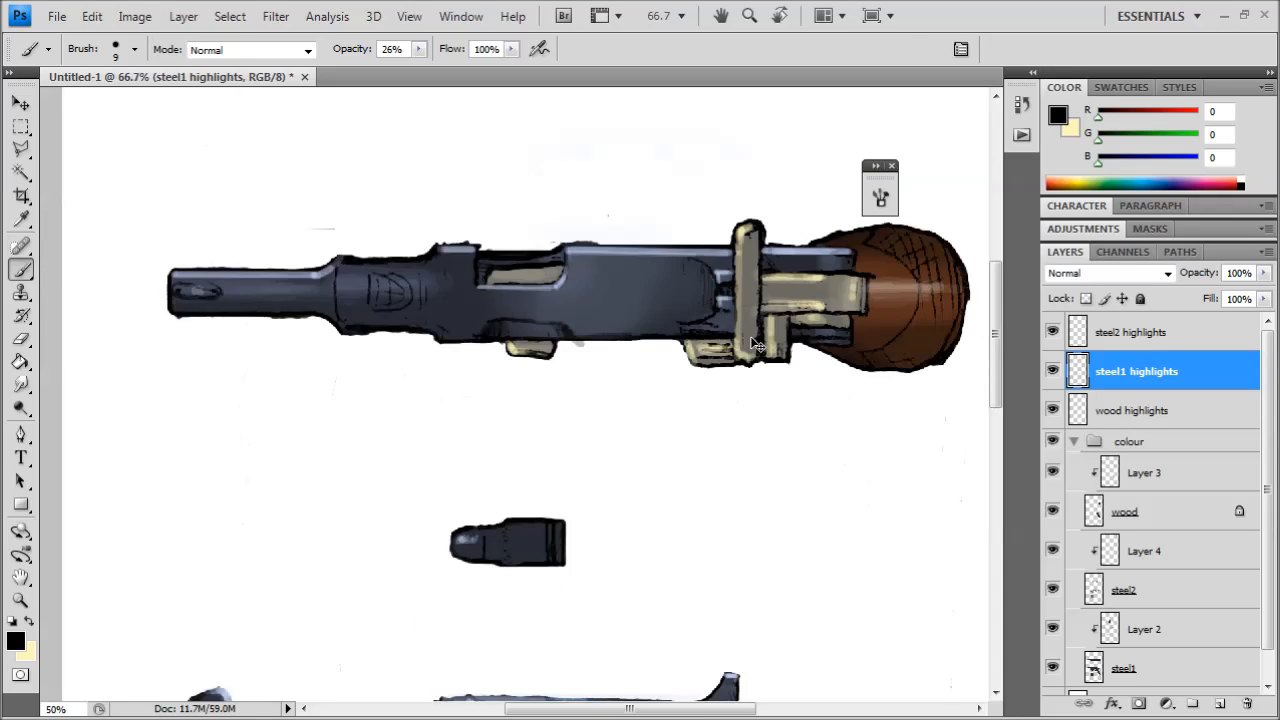
- Lock the steel1 layer's transparent pixels and fill the cartridge's casing with brown #7b5615
mouse_move(592, 478)
mouse_down()
mouse_move(614, 371)
mouse_move(501, 444)
mouse_move(466, 326)
mouse_move(651, 283)
mouse_move(474, 294)
mouse_move(606, 289)
mouse_move(651, 337)
mouse_up()
key(ctrl+plus)
key(ctrl+plus)
scroll(1140, 530, down, 1)
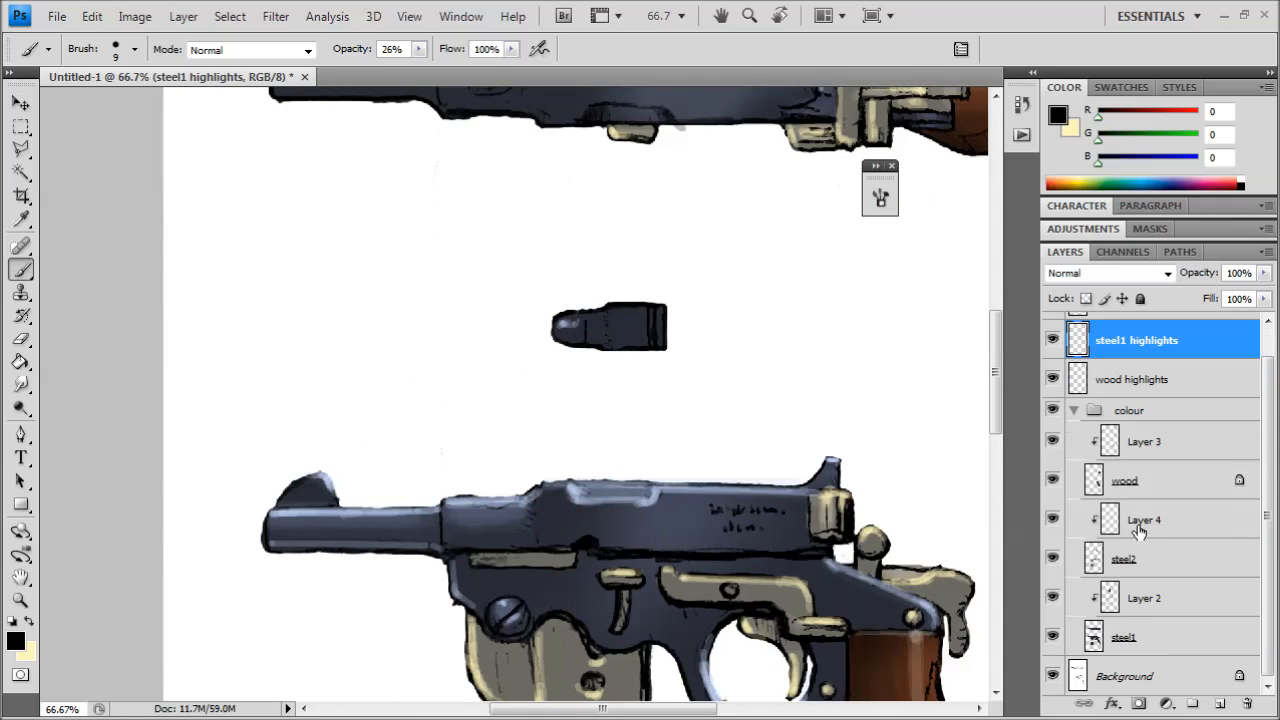
click(1140, 636)
key(ctrl+plus)
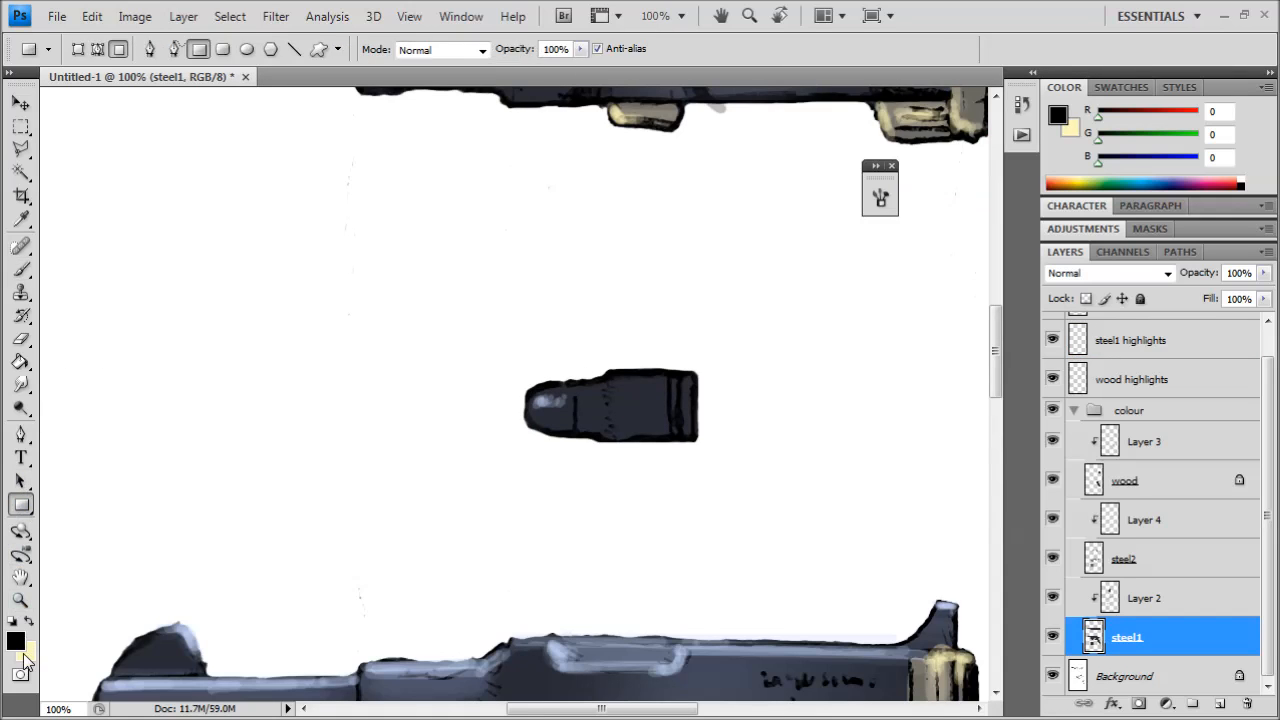
click(15, 641)
drag(1016, 376, 1034, 381)
mouse_move(951, 229)
mouse_down()
mouse_move(946, 289)
mouse_move(966, 287)
mouse_up()
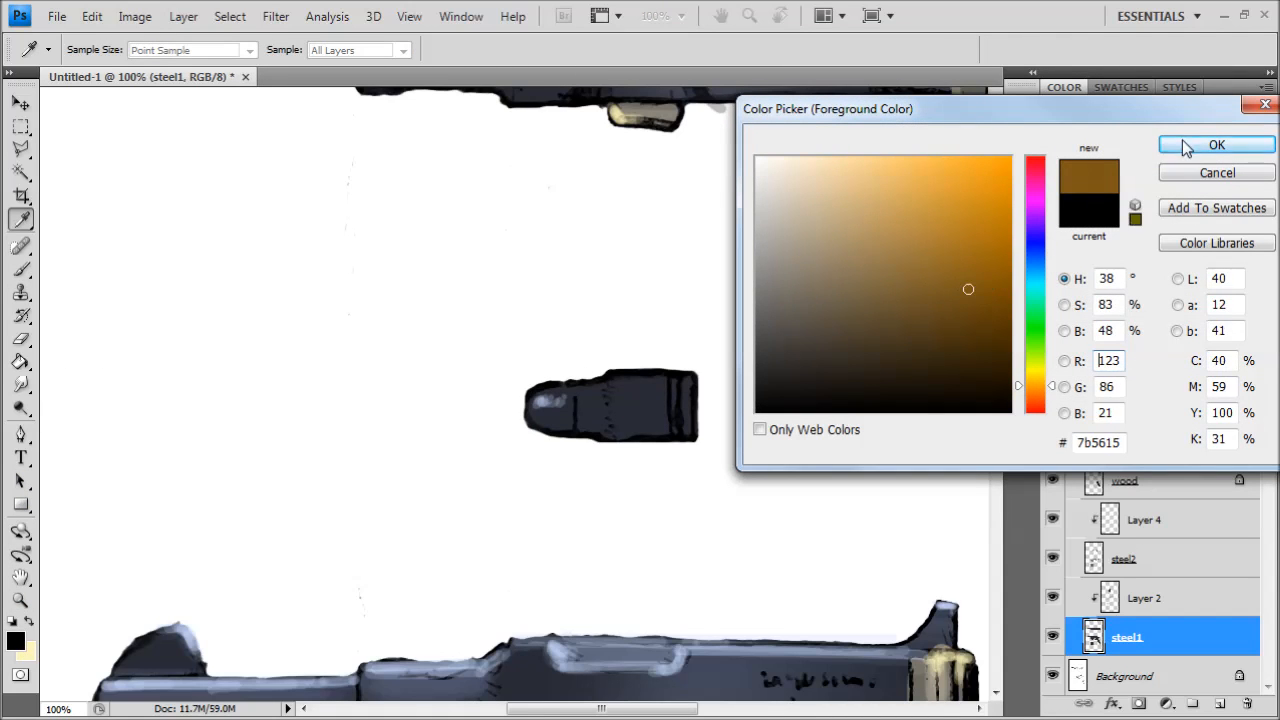
click(1217, 145)
click(1086, 298)
drag(778, 276, 568, 510)
drag(587, 263, 480, 246)
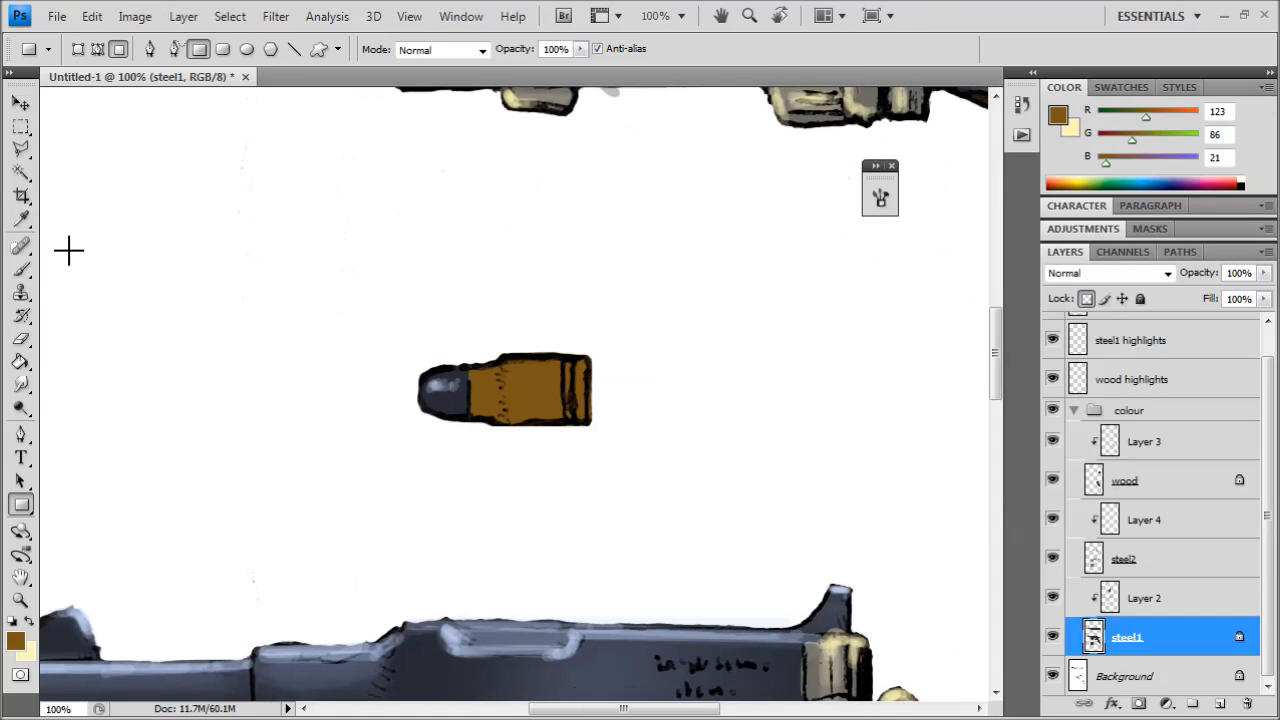
- Brush light yellow #fff581 highlights along the casing's body and neck on the steel1 layer
click(22, 270)
click(16, 641)
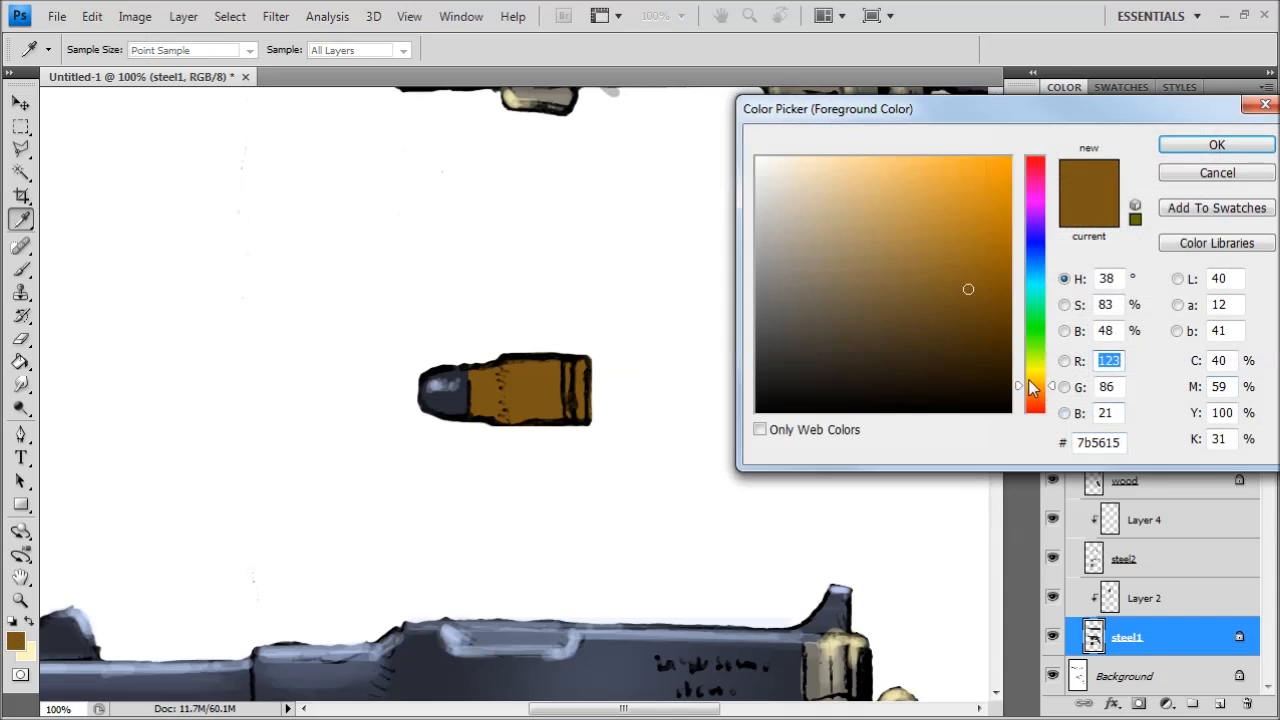
drag(1032, 388, 1034, 376)
drag(926, 203, 883, 145)
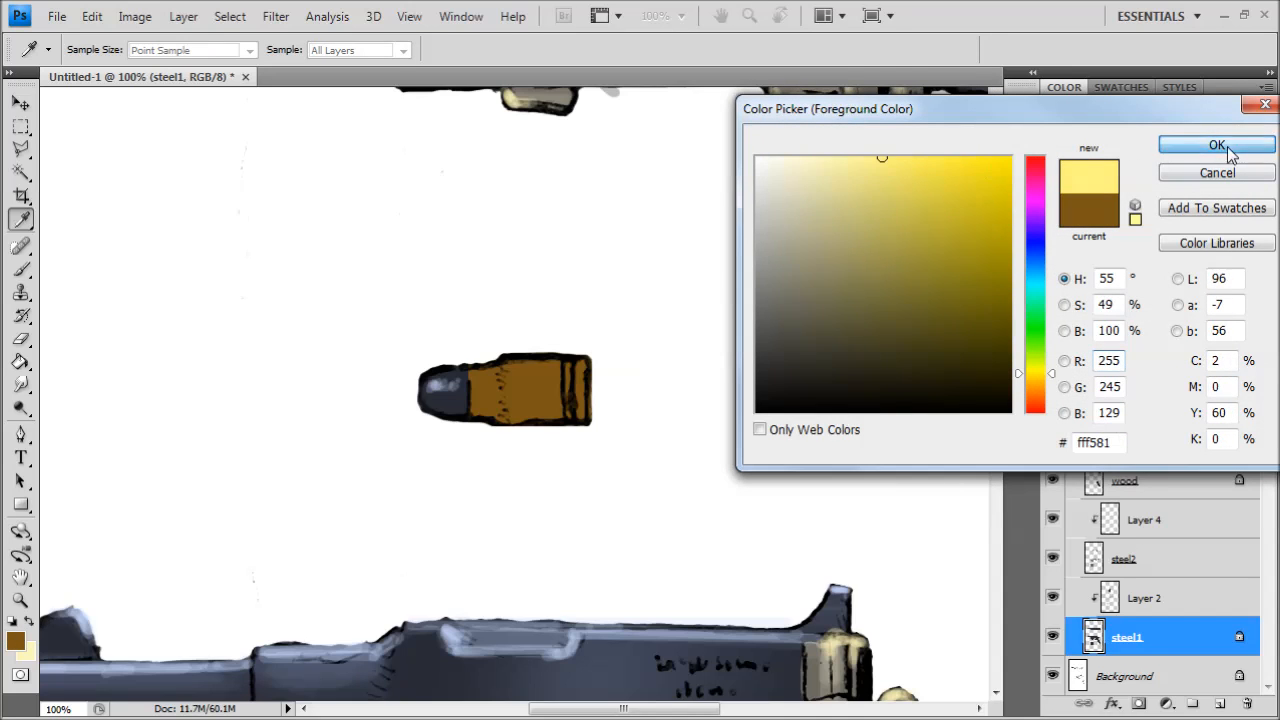
click(1217, 146)
mouse_move(516, 398)
mouse_down()
mouse_move(597, 388)
mouse_move(564, 386)
mouse_up()
drag(480, 387, 502, 390)
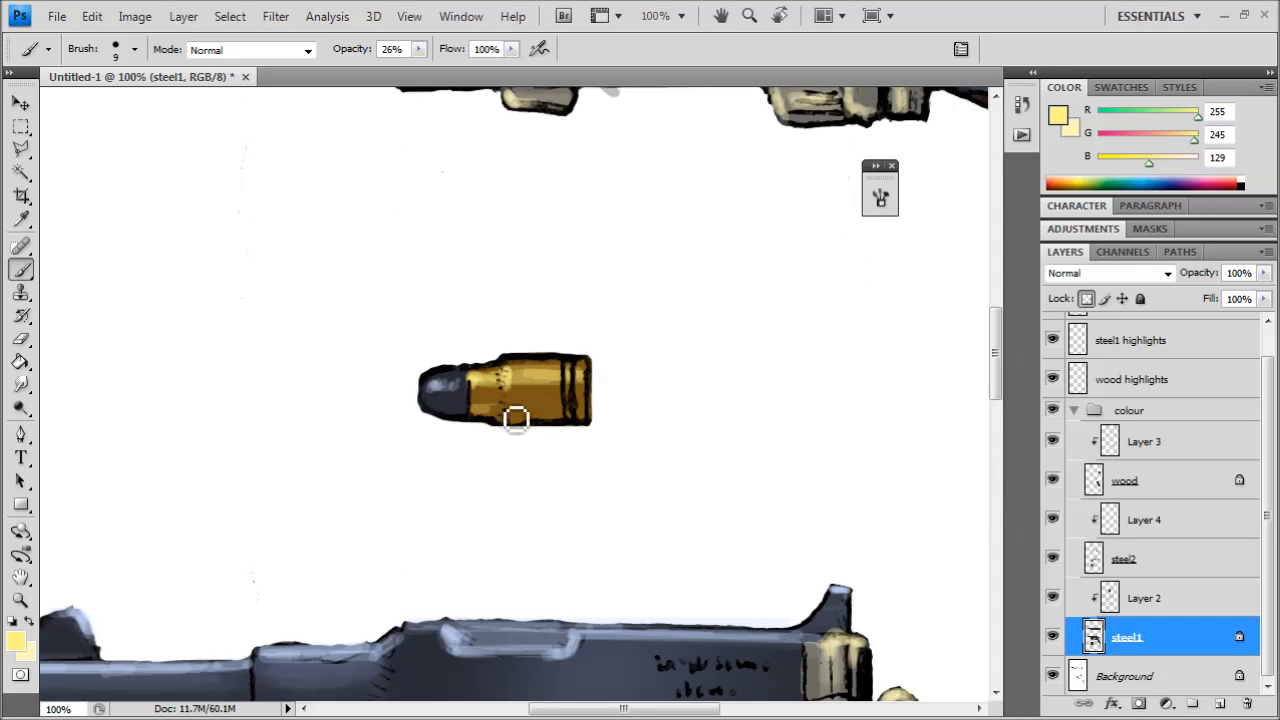
drag(518, 391, 542, 384)
key(ctrl+minus)
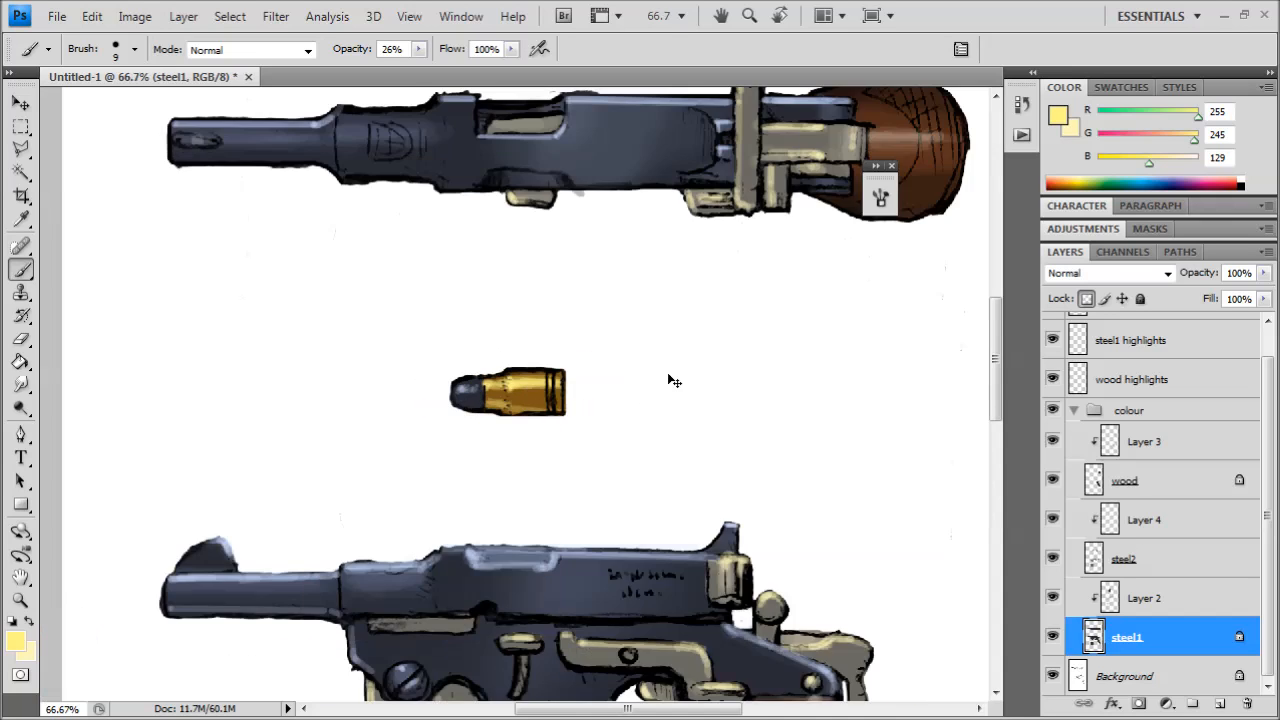
key(ctrl+minus)
key(ctrl+minus)
key(ctrl+minus)
- On the steel1 highlights layer, paint yellow highlights on the casing's rear rim and upper edge with a 5 px brush
key(ctrl+plus)
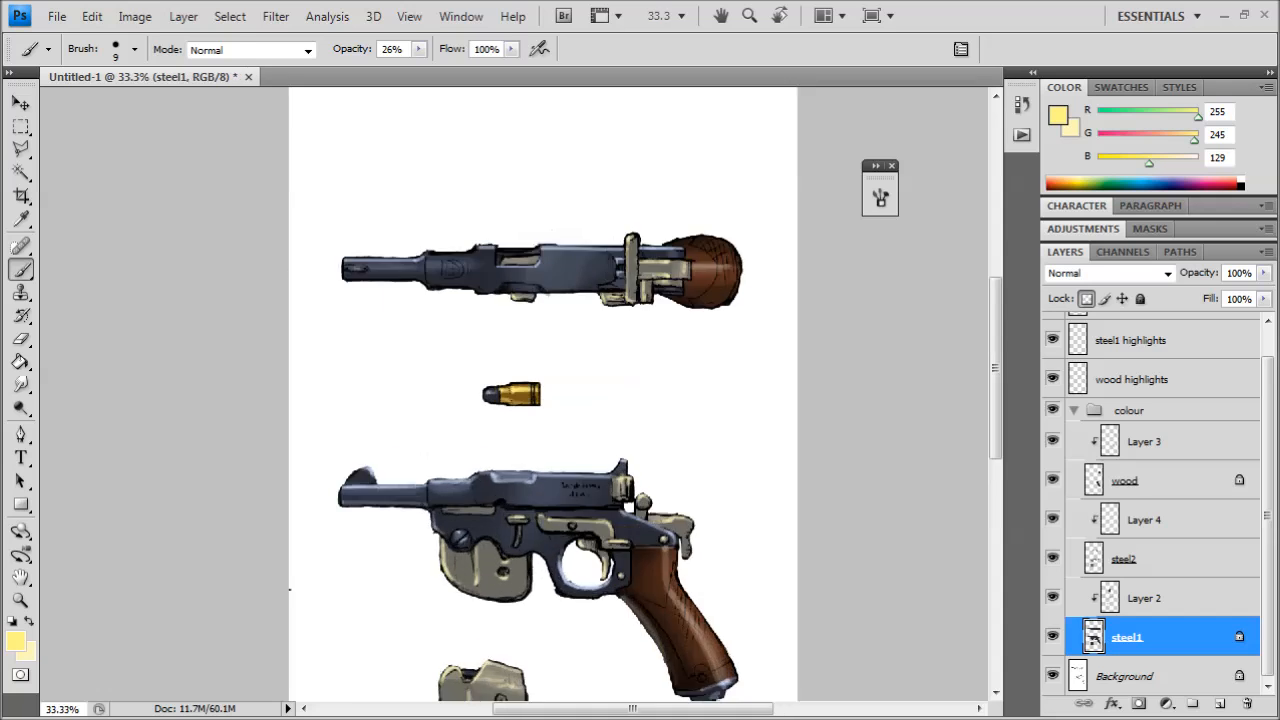
key(ctrl+plus)
key(ctrl+plus)
scroll(1137, 422, up, 1)
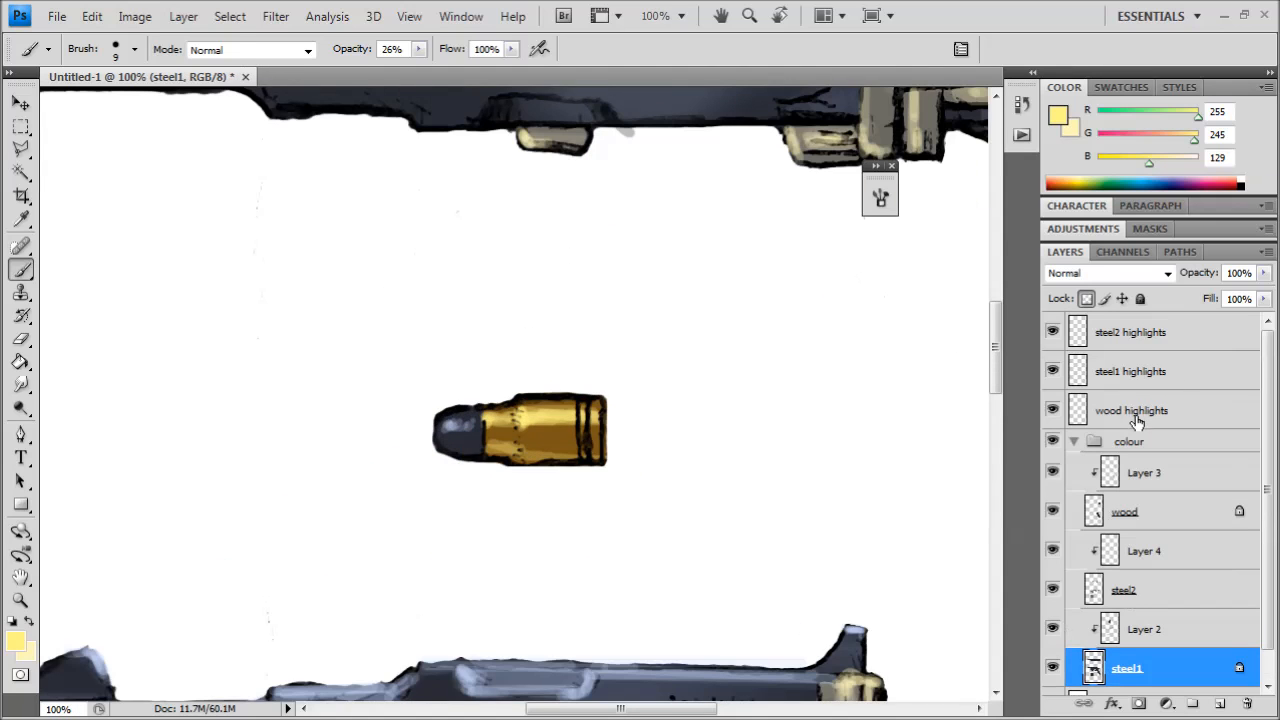
click(1124, 374)
key(ctrl+plus)
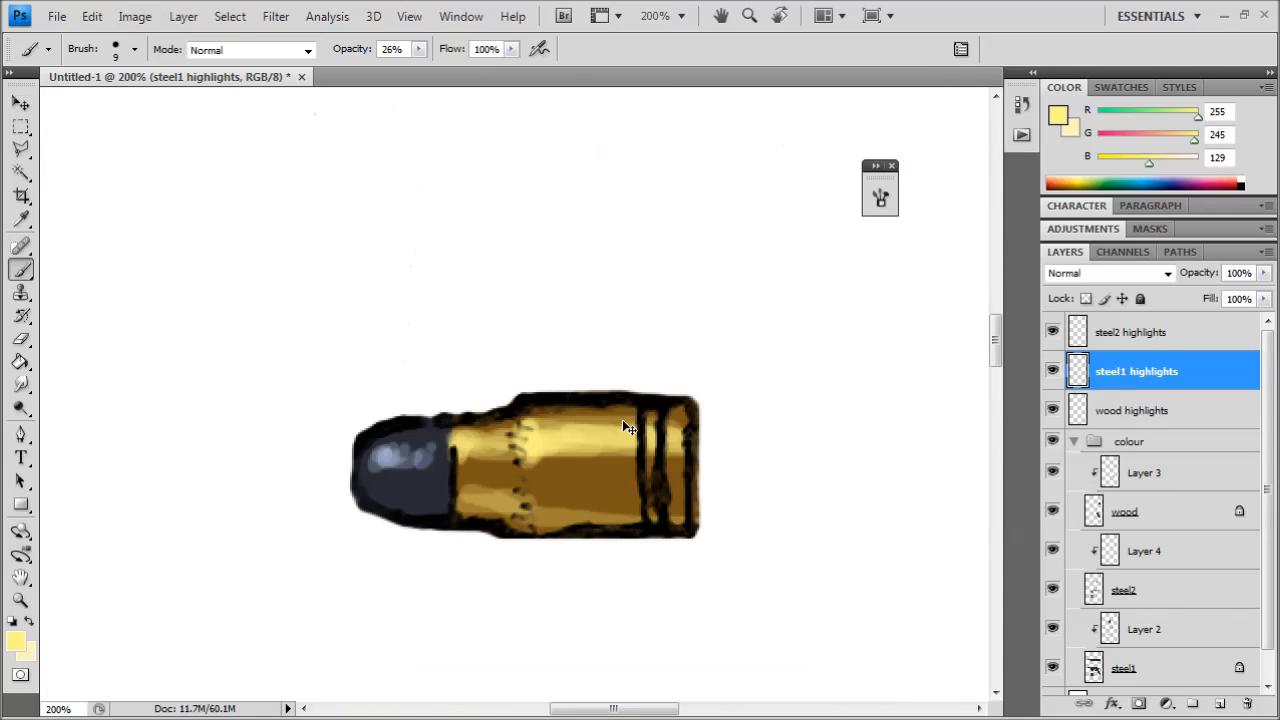
click(133, 50)
click(105, 212)
drag(676, 438, 676, 463)
mouse_move(525, 425)
mouse_down()
mouse_move(524, 462)
mouse_move(537, 416)
mouse_move(517, 413)
mouse_move(640, 408)
mouse_up()
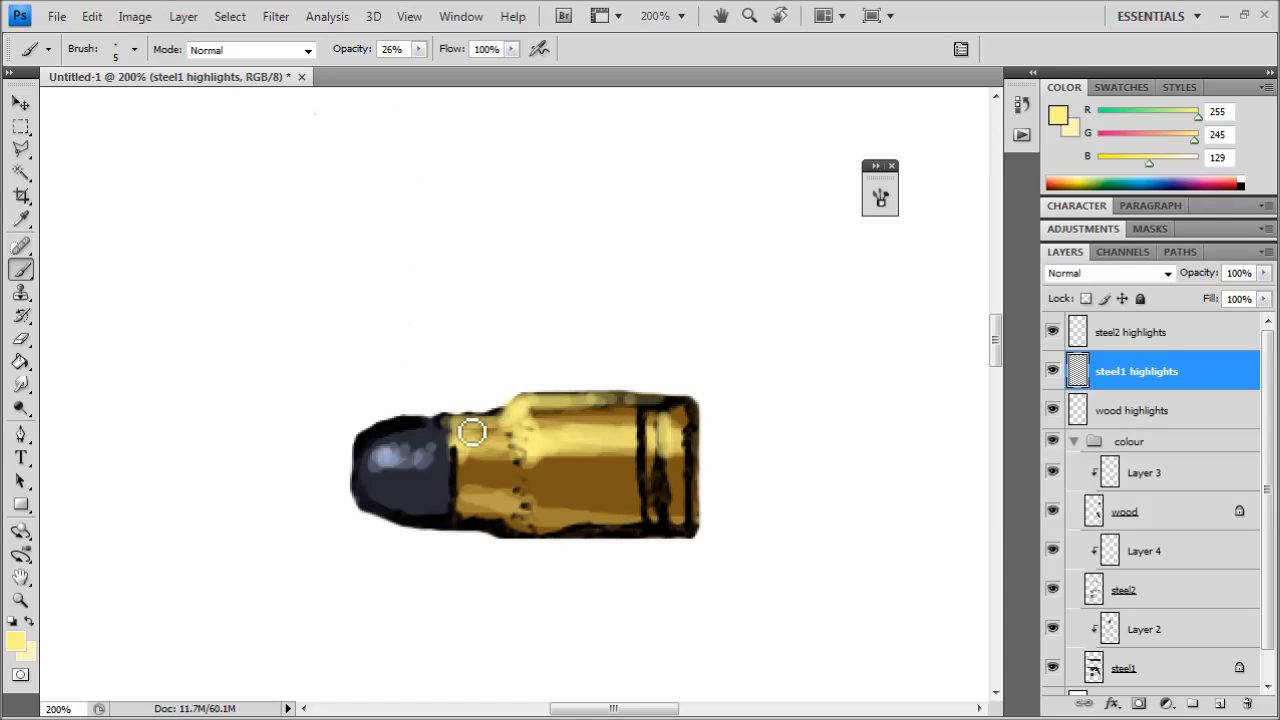
key(ctrl+minus)
key(ctrl+minus)
key(ctrl+minus)
key(ctrl+minus)
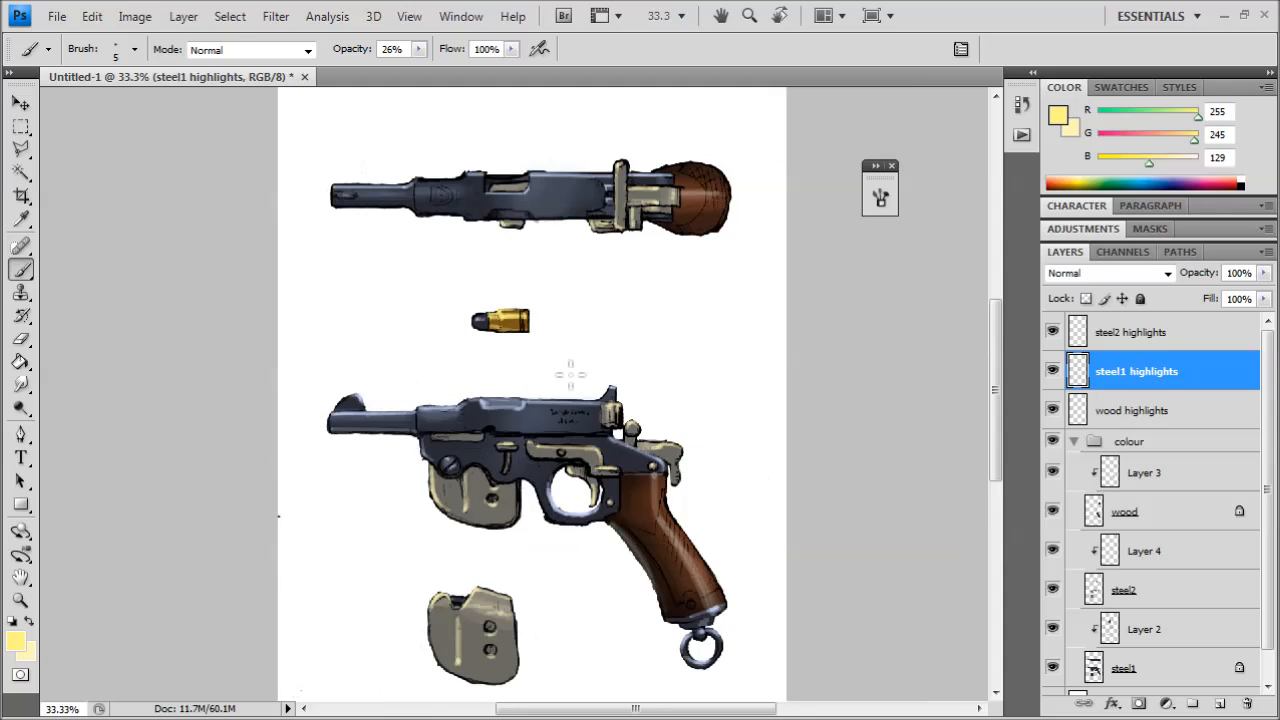
- Extend the yellow highlights down the lower part of the casing's rear groove
key(ctrl+plus)
key(ctrl+plus)
key(ctrl+plus)
key(ctrl+plus)
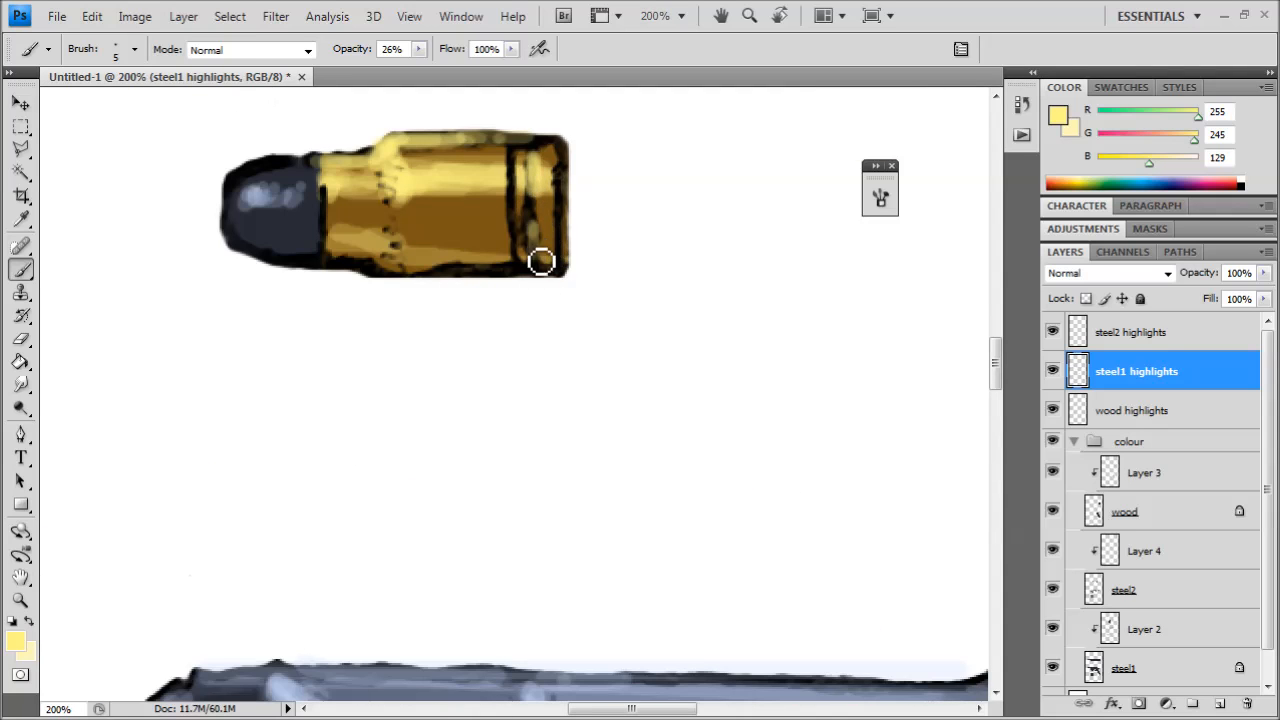
key(ctrl+minus)
key(ctrl+minus)
key(ctrl+minus)
key(ctrl+minus)
key(ctrl+minus)
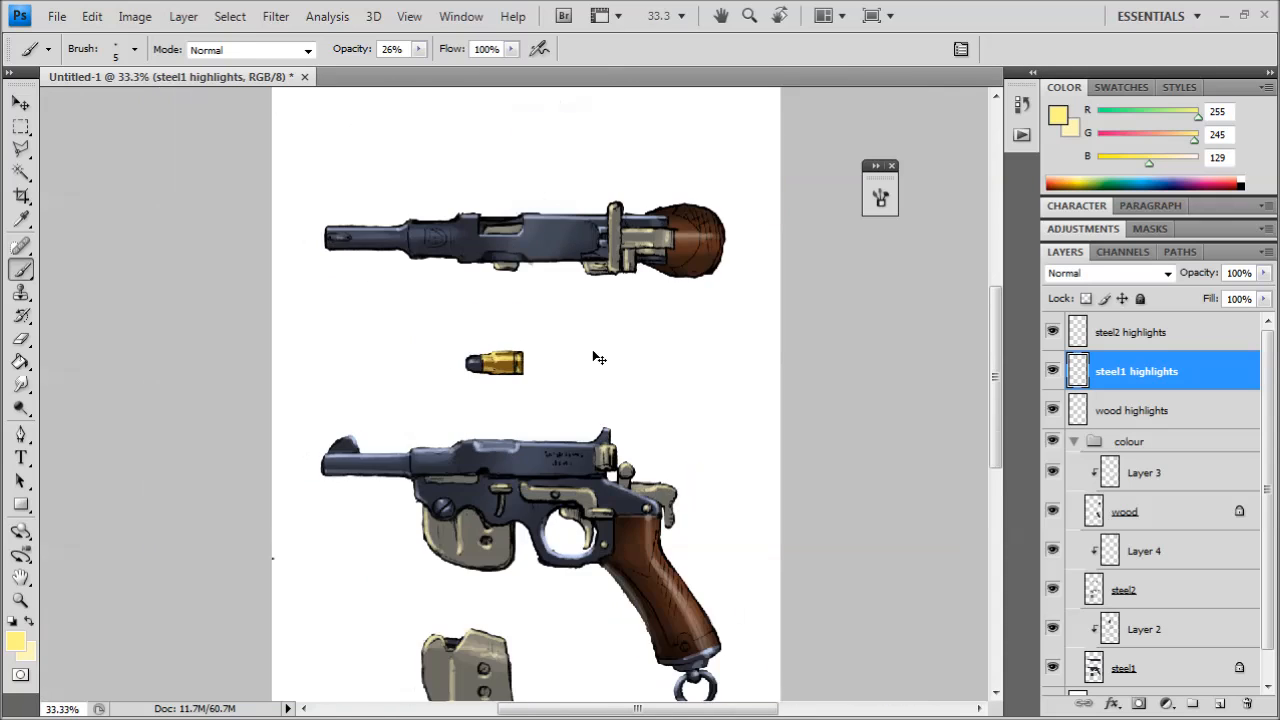
- Select everything outside the steel1 layer's silhouette and clear the stray paint there from the wood, steel1 and steel2 highlights layers
key(ctrl+minus)
key(ctrl+plus)
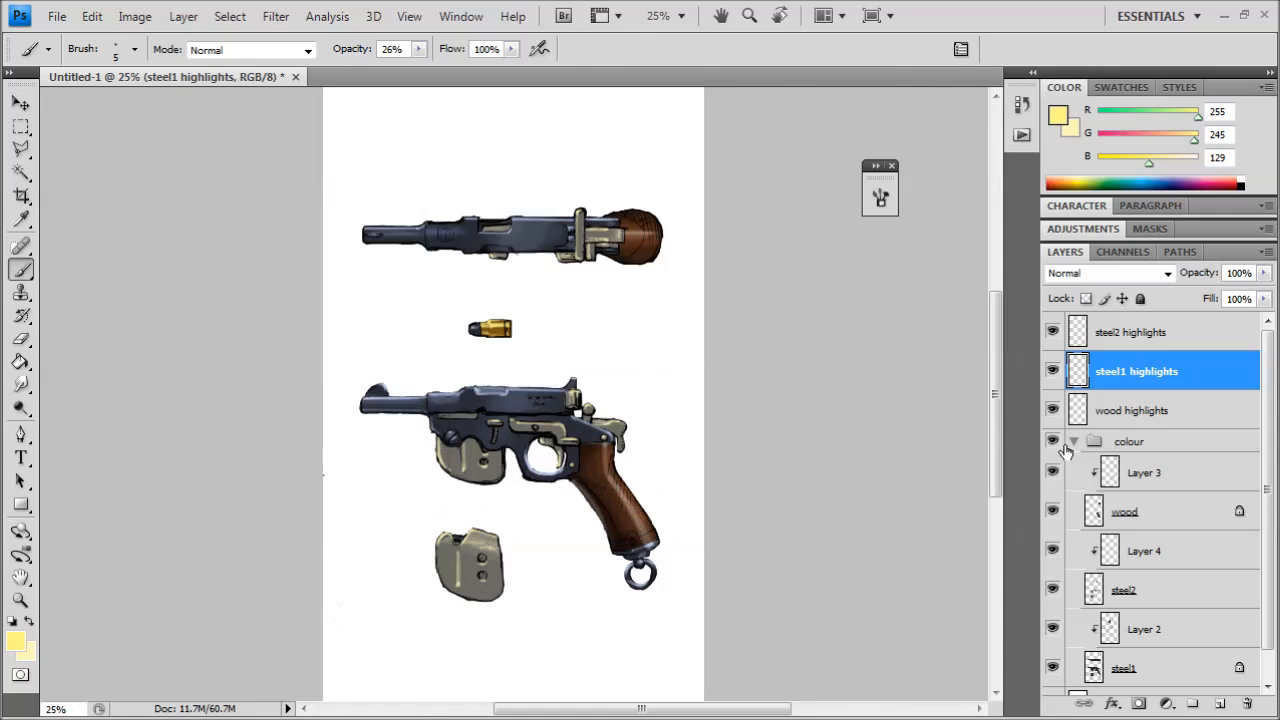
scroll(1130, 500, down, 1)
ctrl+click(1093, 637)
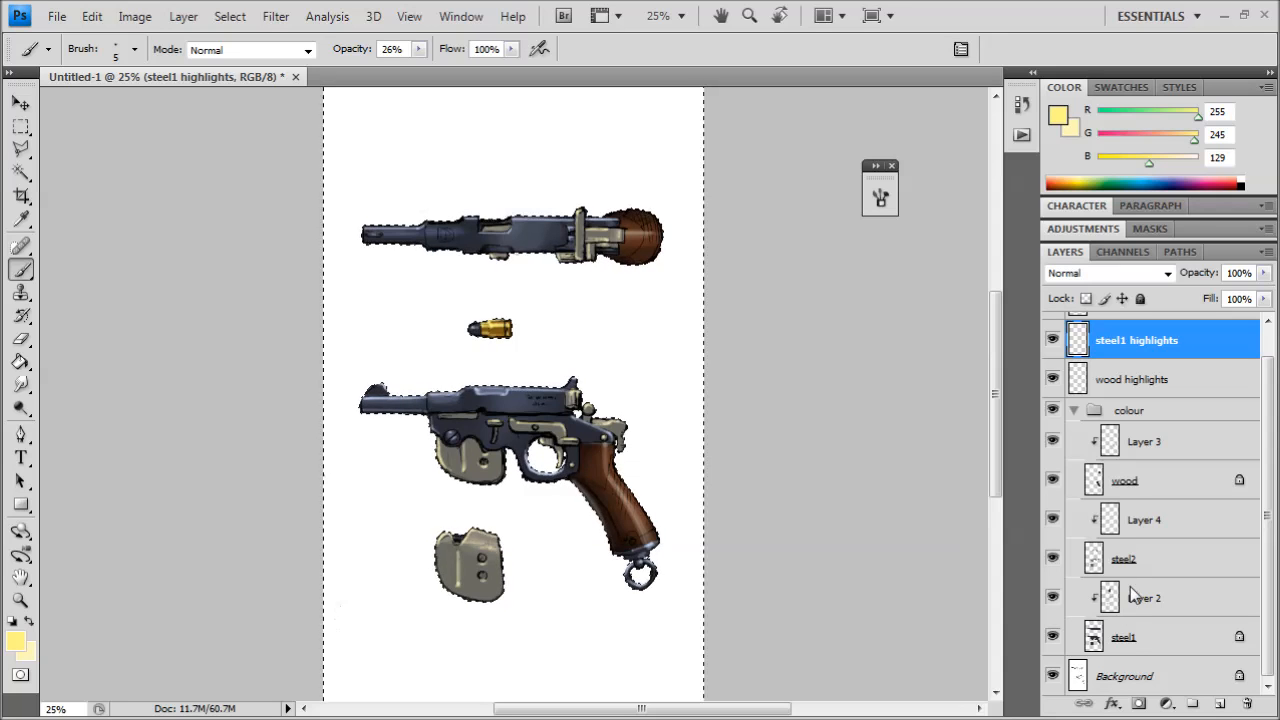
scroll(1130, 500, up, 1)
click(1105, 405)
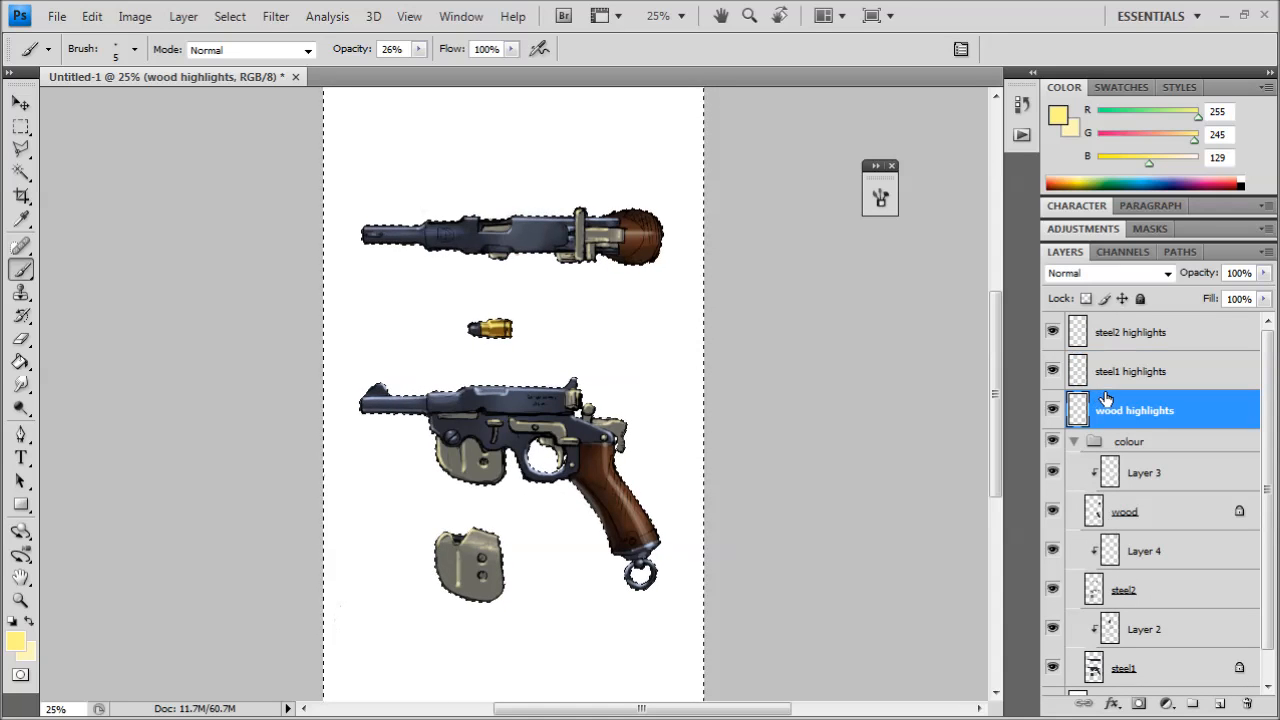
click(1113, 372)
click(1110, 340)
key(ctrl+h)
key(ctrl+plus)
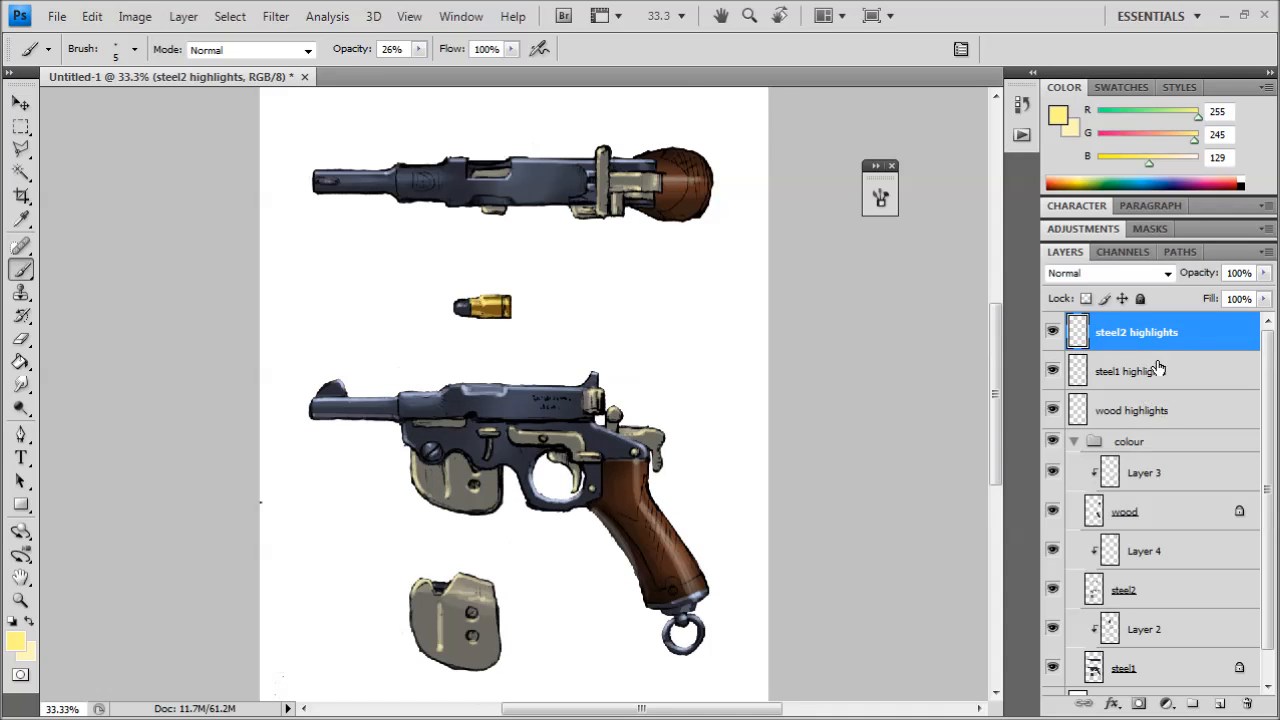
key(ctrl+plus)
key(ctrl+plus)
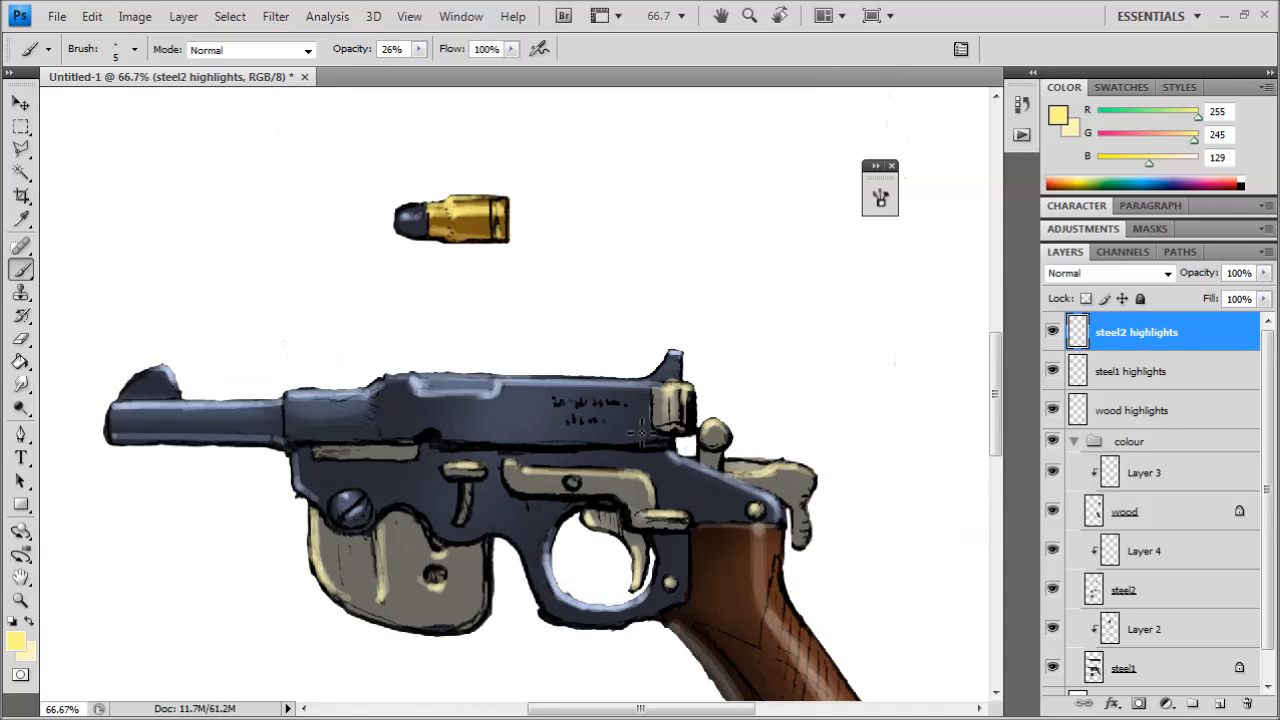
click(1120, 410)
click(1128, 334)
- Add a new layer above the Background and mask it to hide the area of the steel1 layer's silhouette
key(ctrl+minus)
key(ctrl+minus)
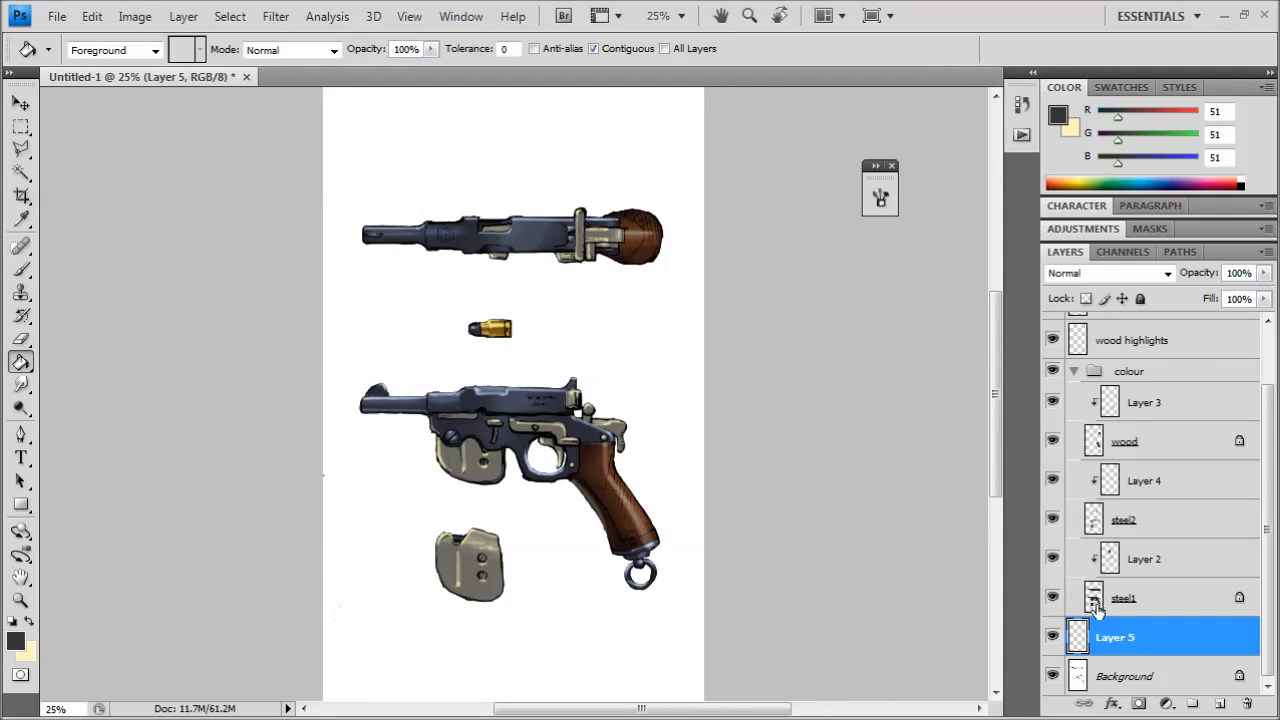
click(1096, 603)
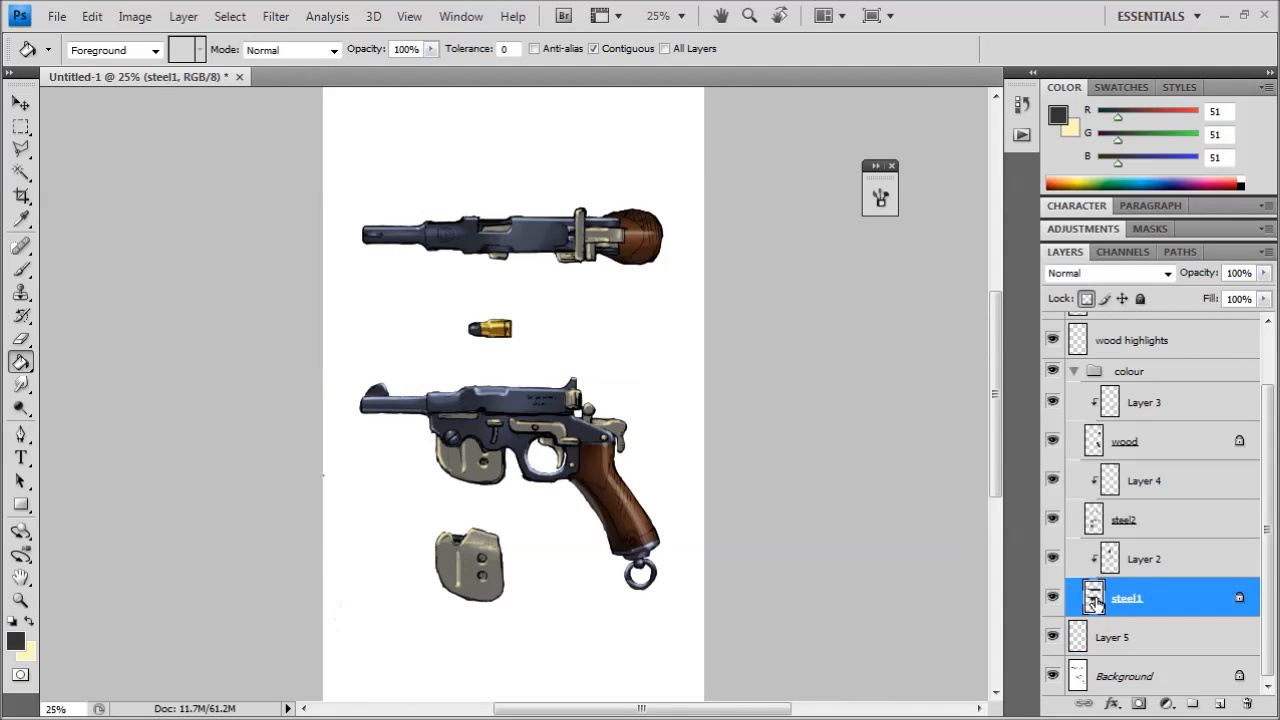
ctrl+click(1094, 598)
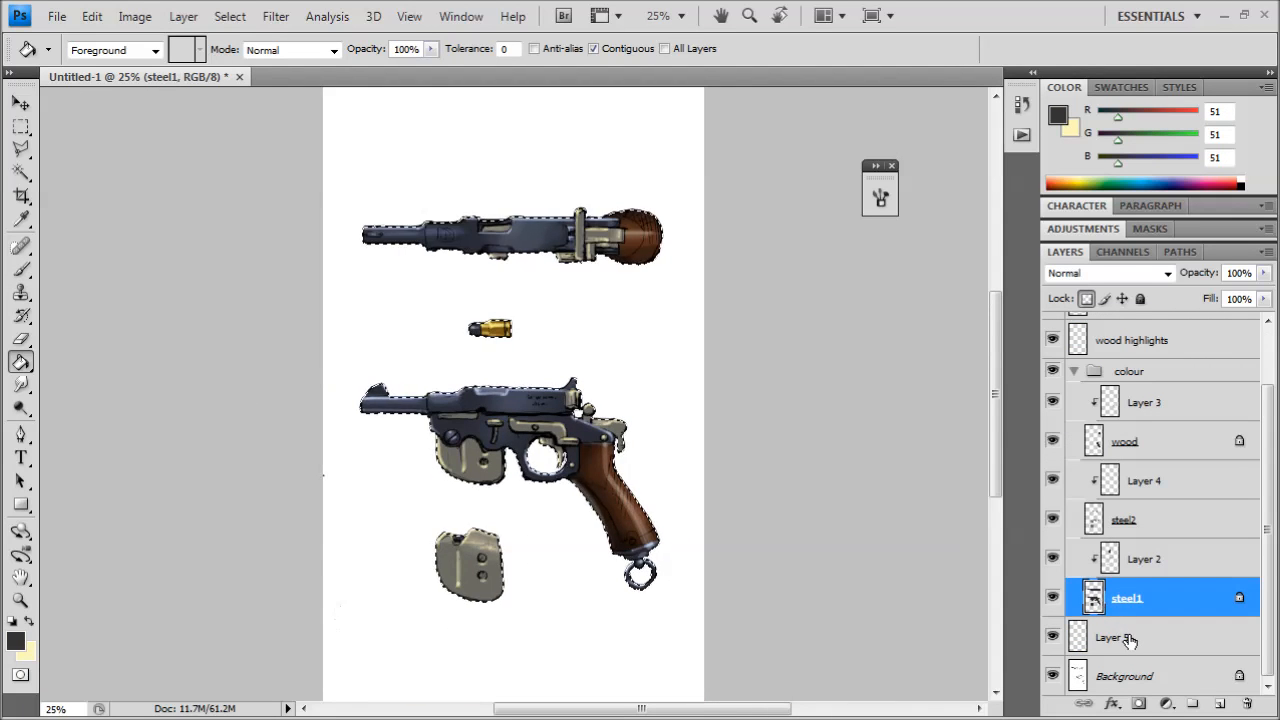
click(1124, 638)
click(21, 505)
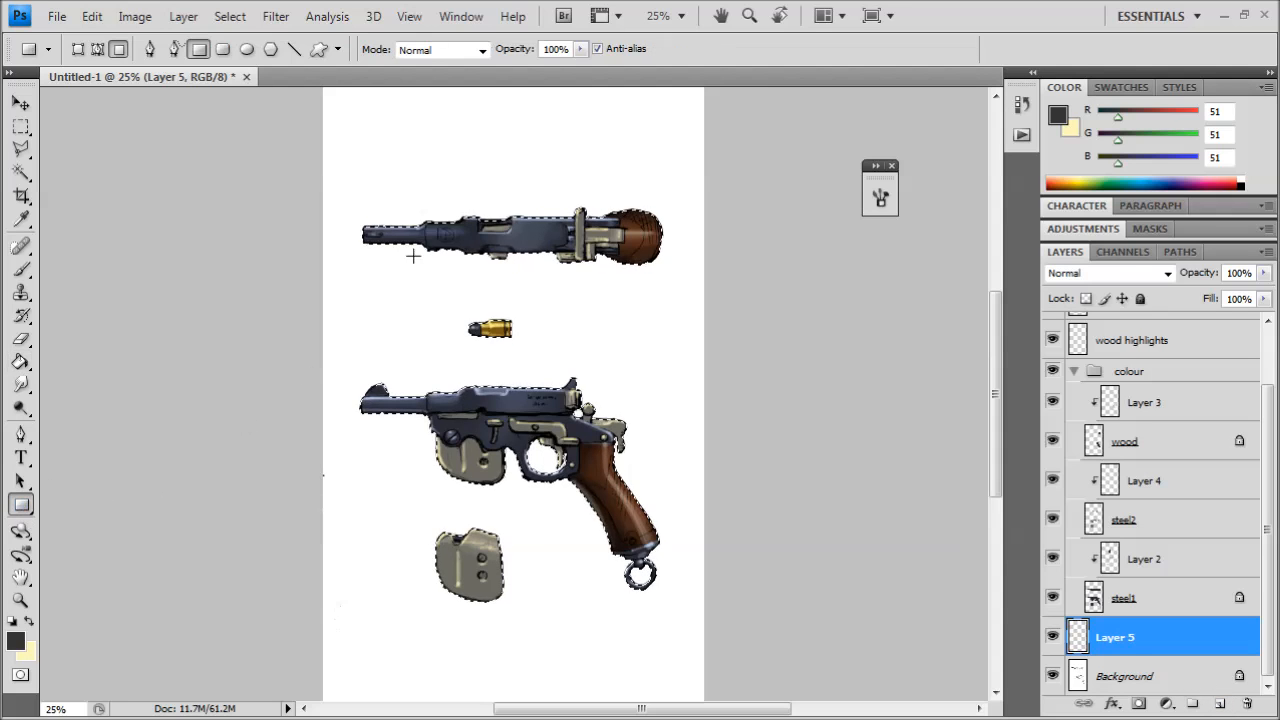
key(ctrl+minus)
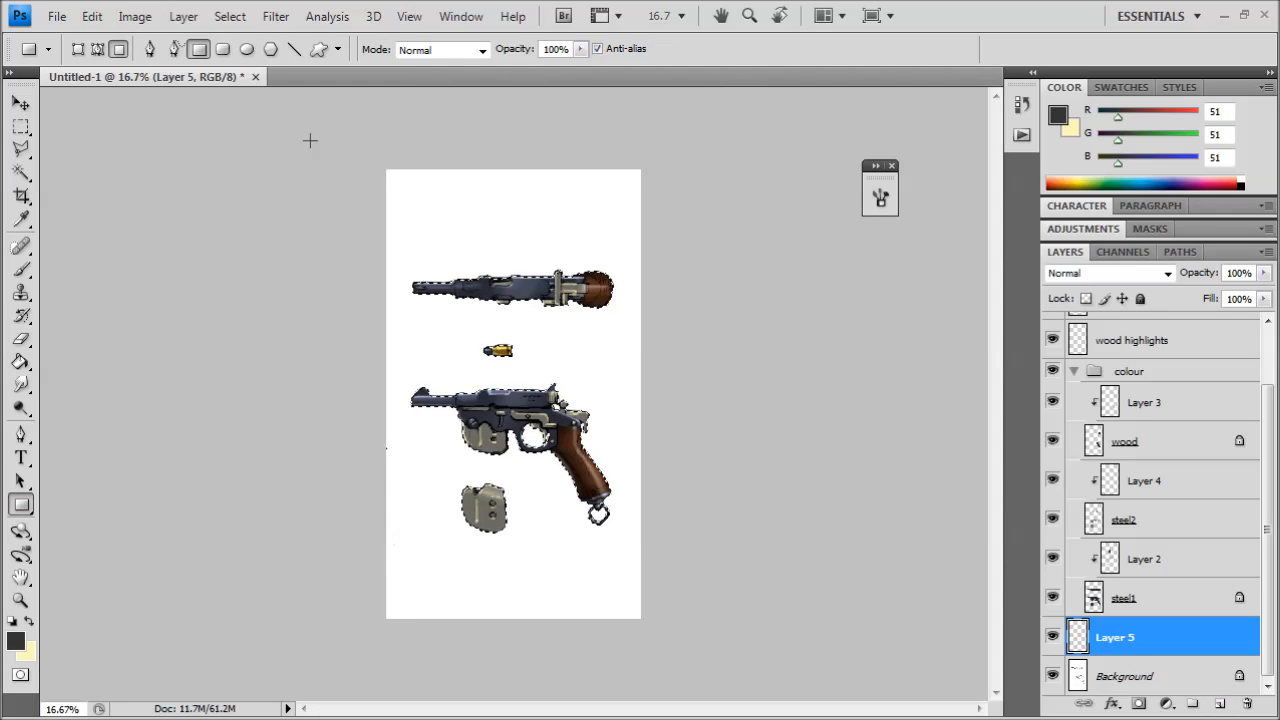
click(183, 16)
mouse_move(330, 239)
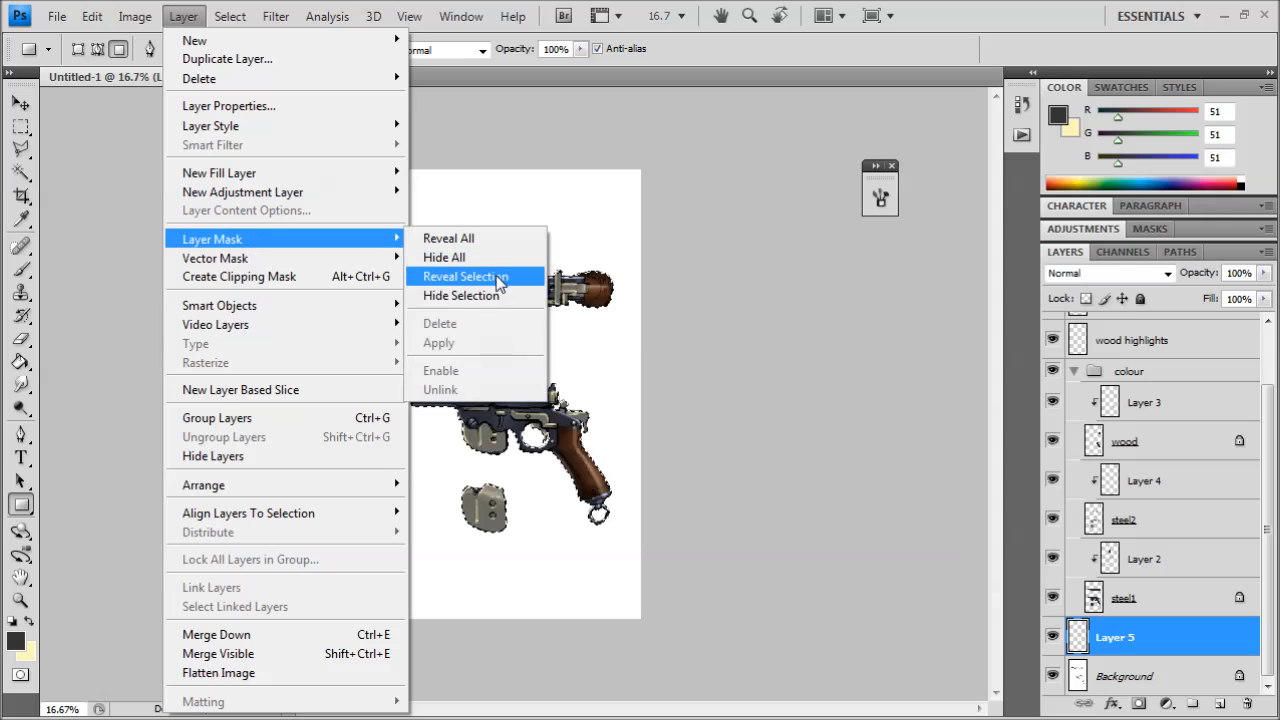
click(468, 295)
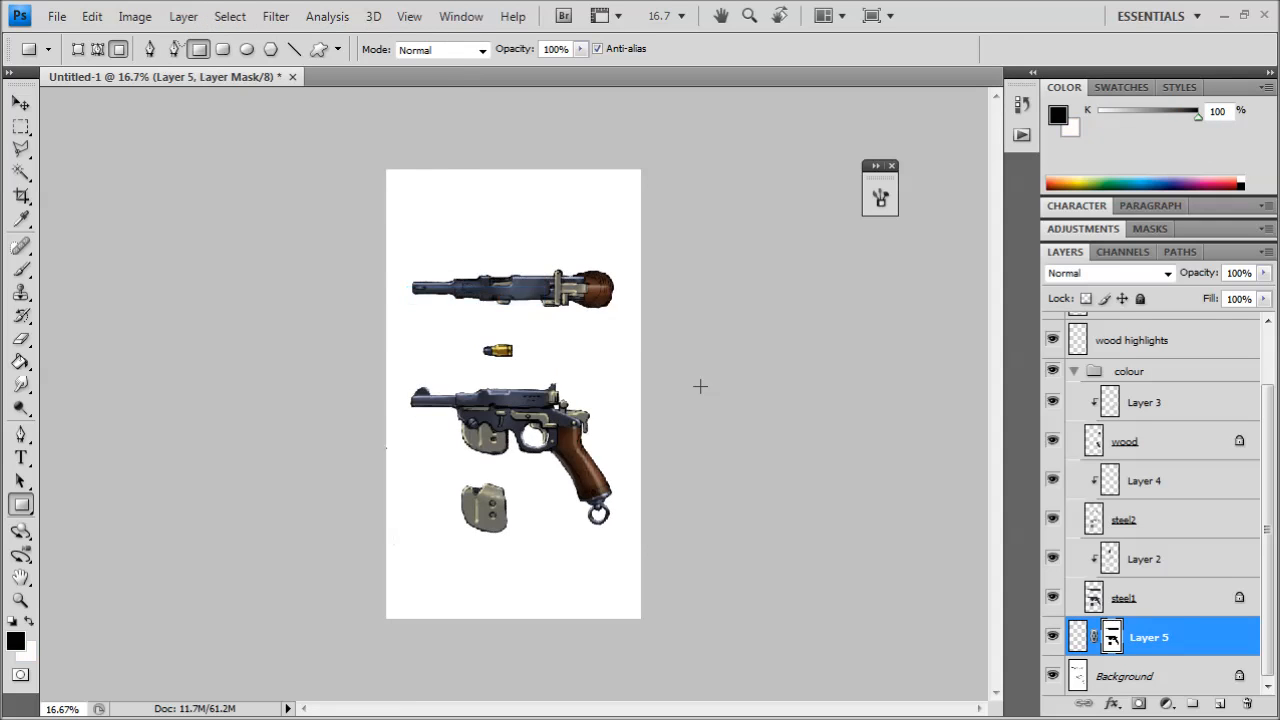
- Fill the new masked layer with dark grey (RGB 51, 51, 51) as the backdrop behind the drawings
click(1078, 638)
key(alt+BackSpace)
key(ctrl+plus)
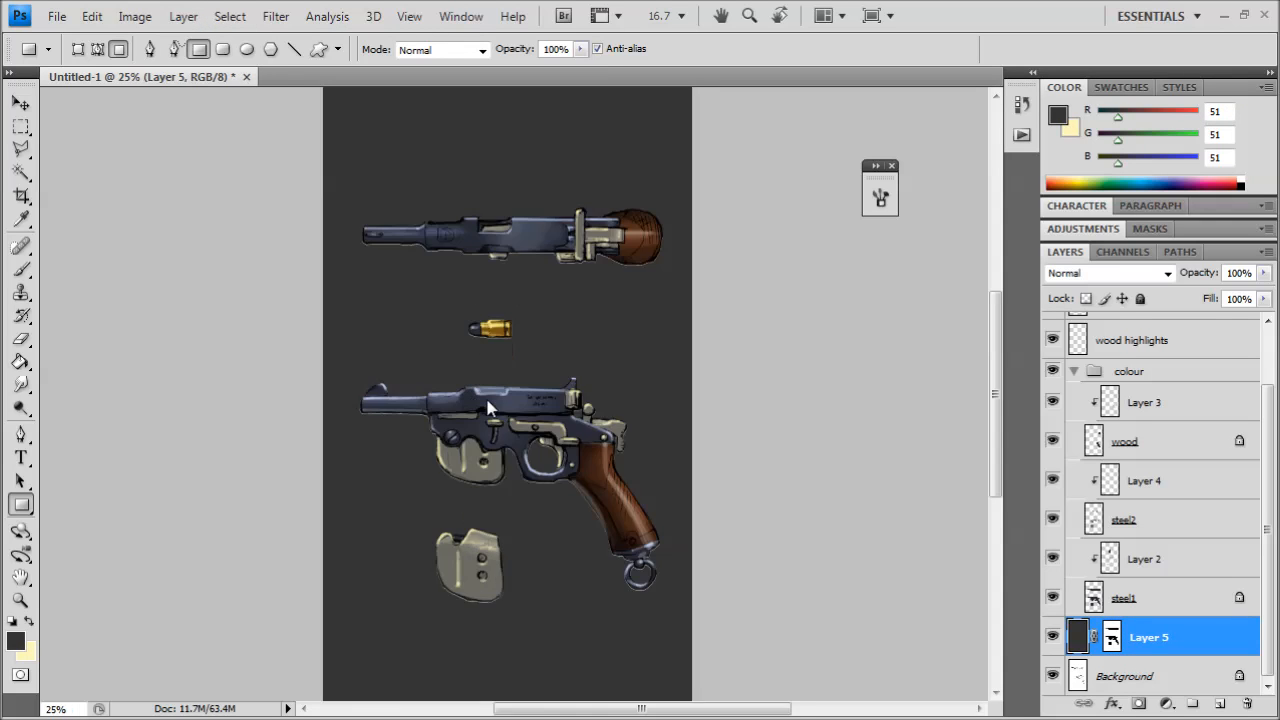
key(ctrl+plus)
key(ctrl+plus)
drag(591, 249, 545, 288)
drag(589, 413, 640, 456)
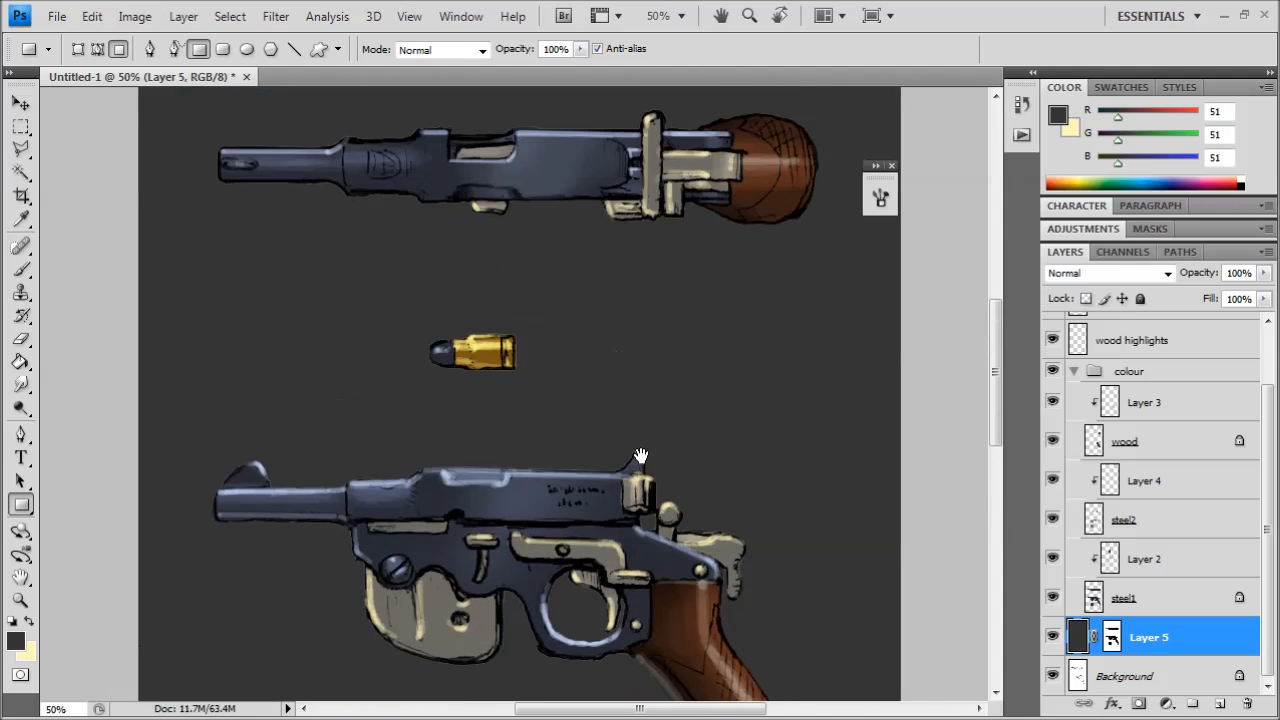
- Give the steel1 layer a Multiply drop shadow with 75% opacity, 0 px distance, a slight spread and 49 px size
click(1093, 601)
click(1112, 703)
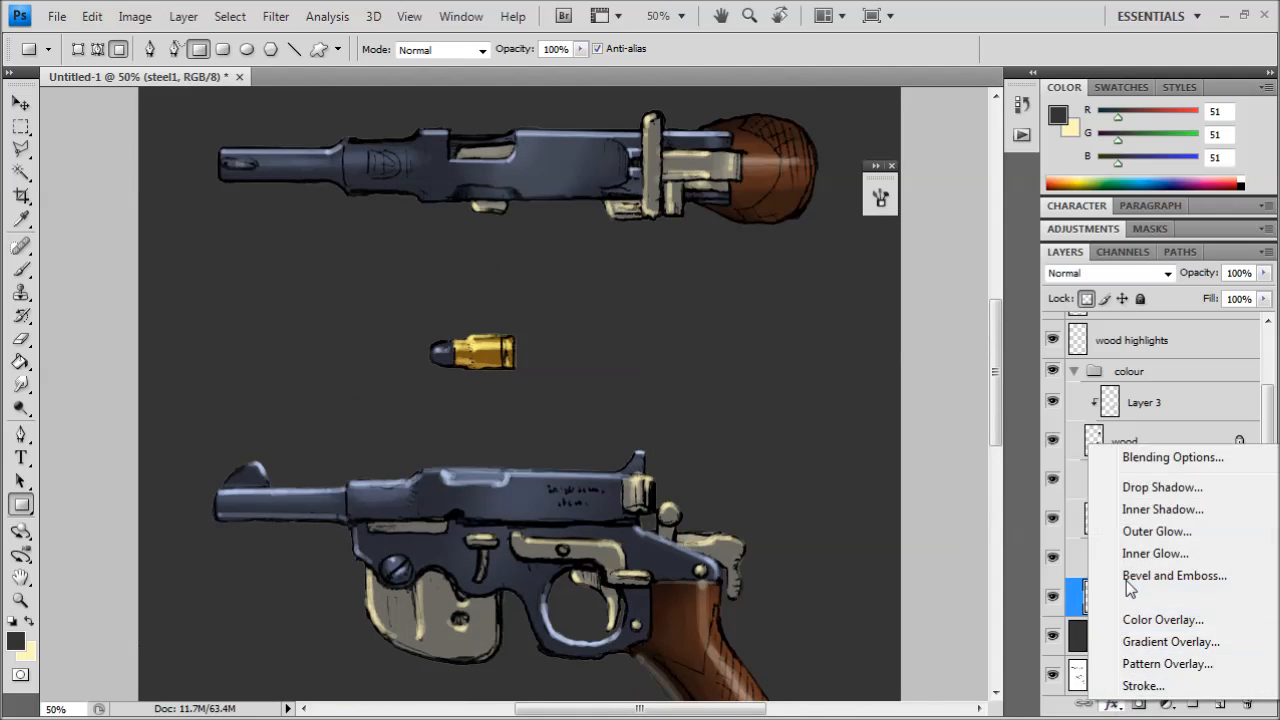
click(1160, 487)
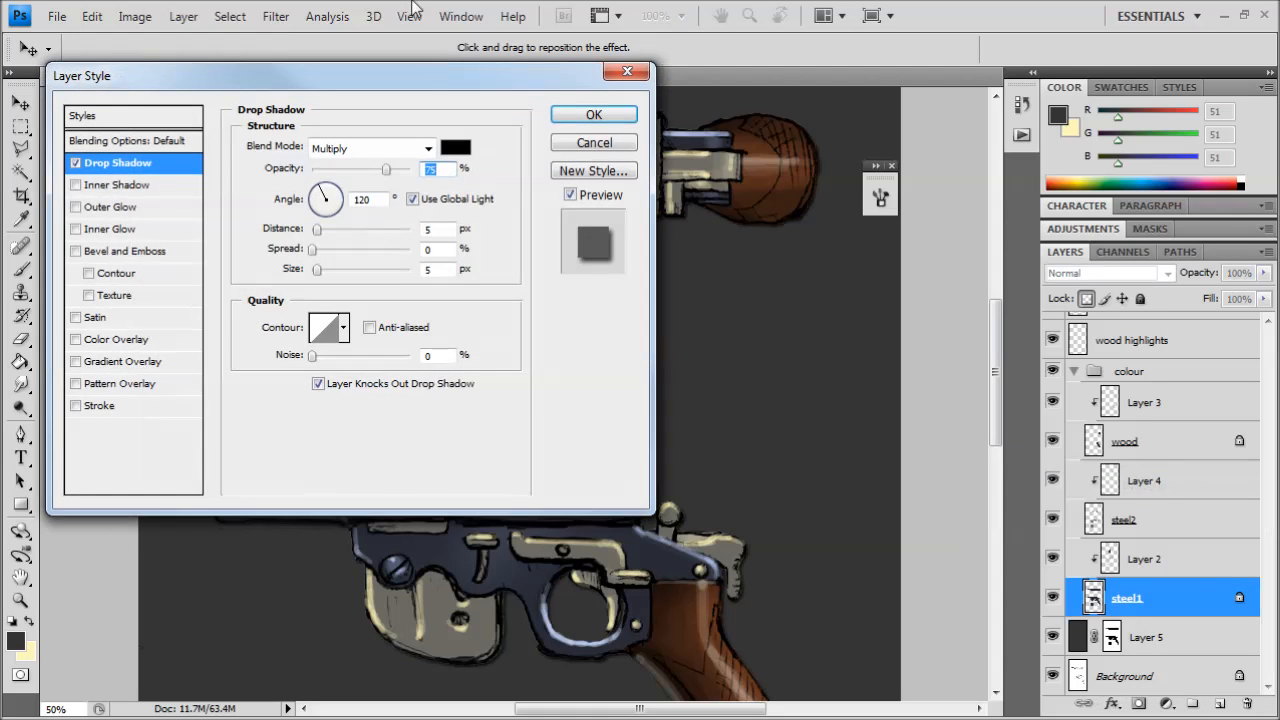
drag(425, 76, 997, 84)
drag(891, 238, 884, 238)
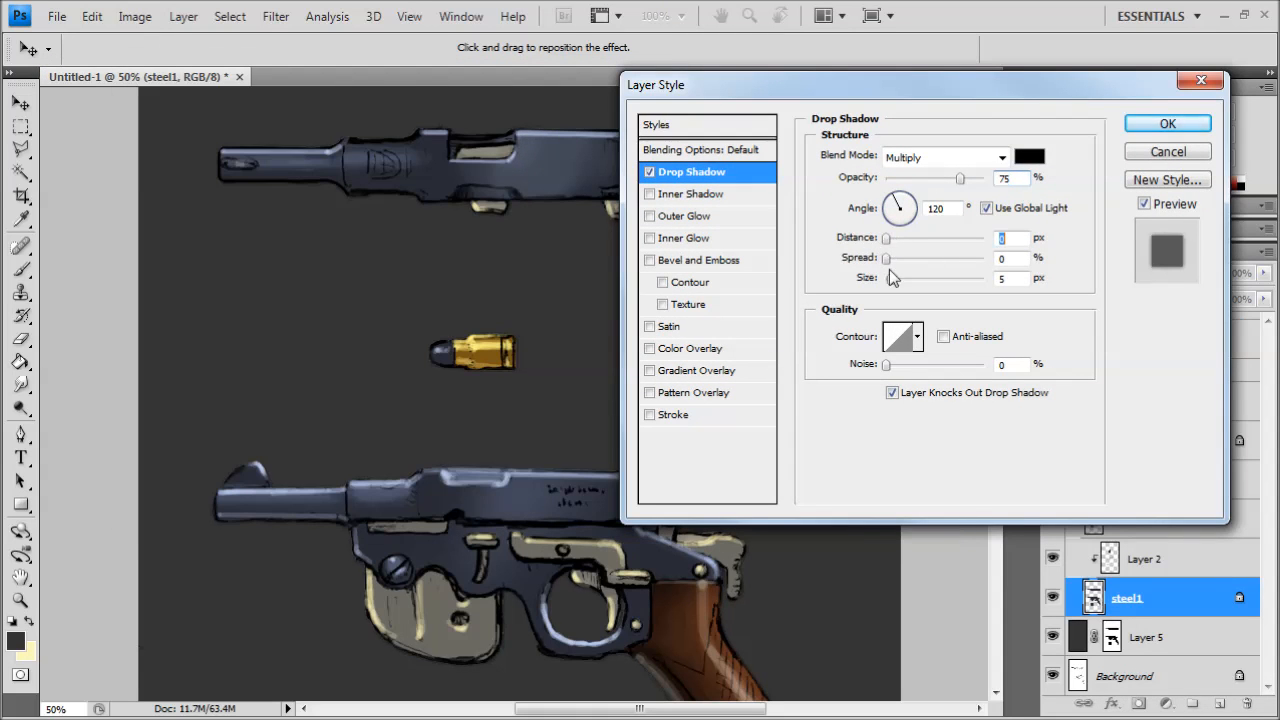
drag(902, 285, 892, 260)
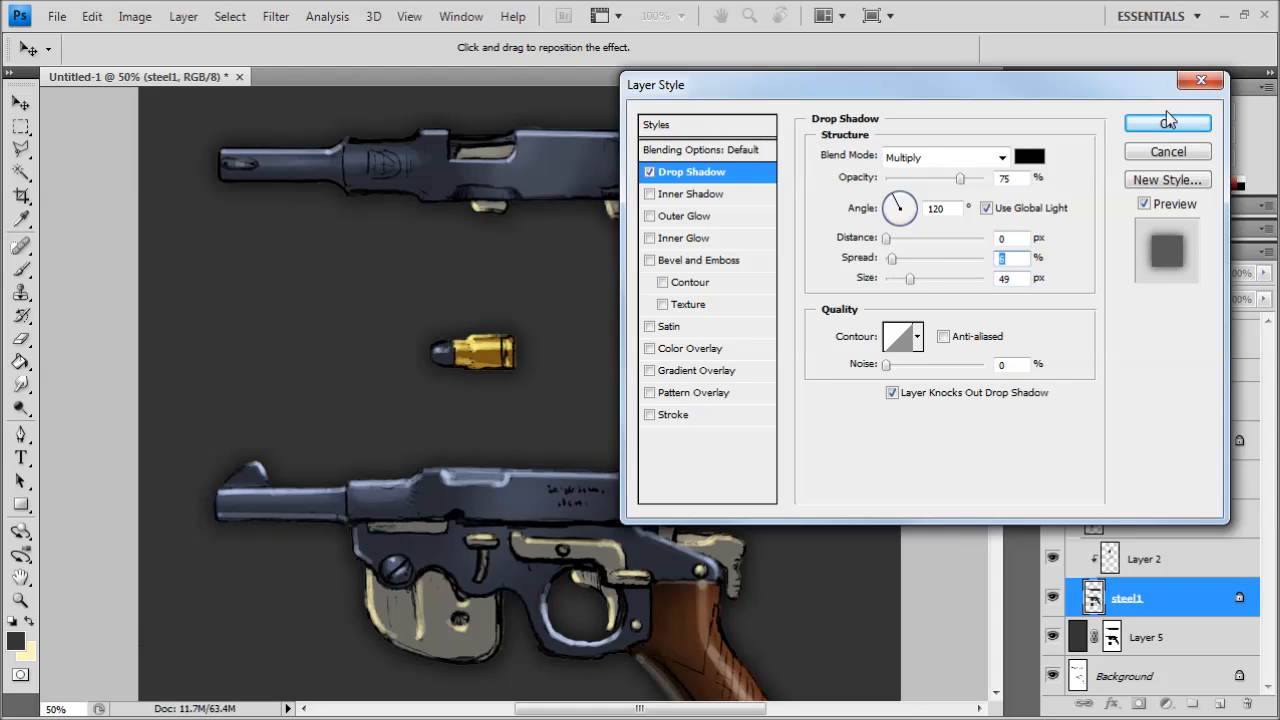
click(1167, 123)
key(ctrl+minus)
key(ctrl+minus)
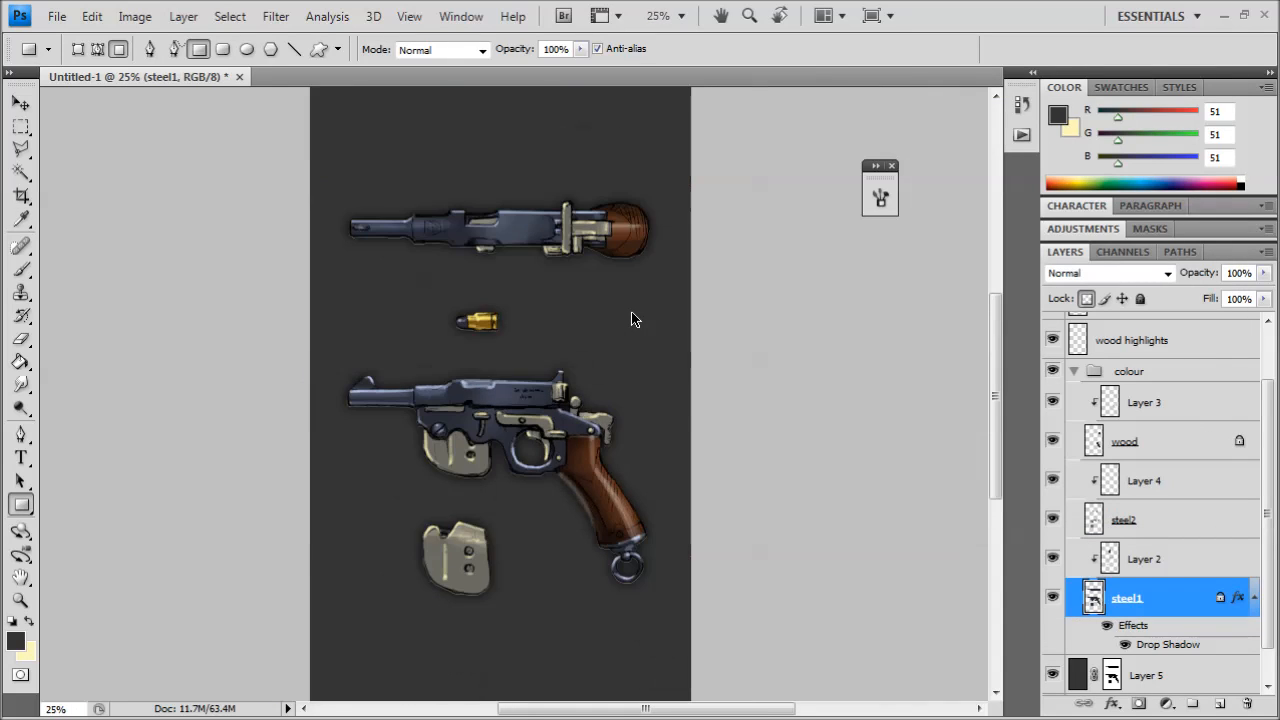
drag(538, 292, 605, 319)
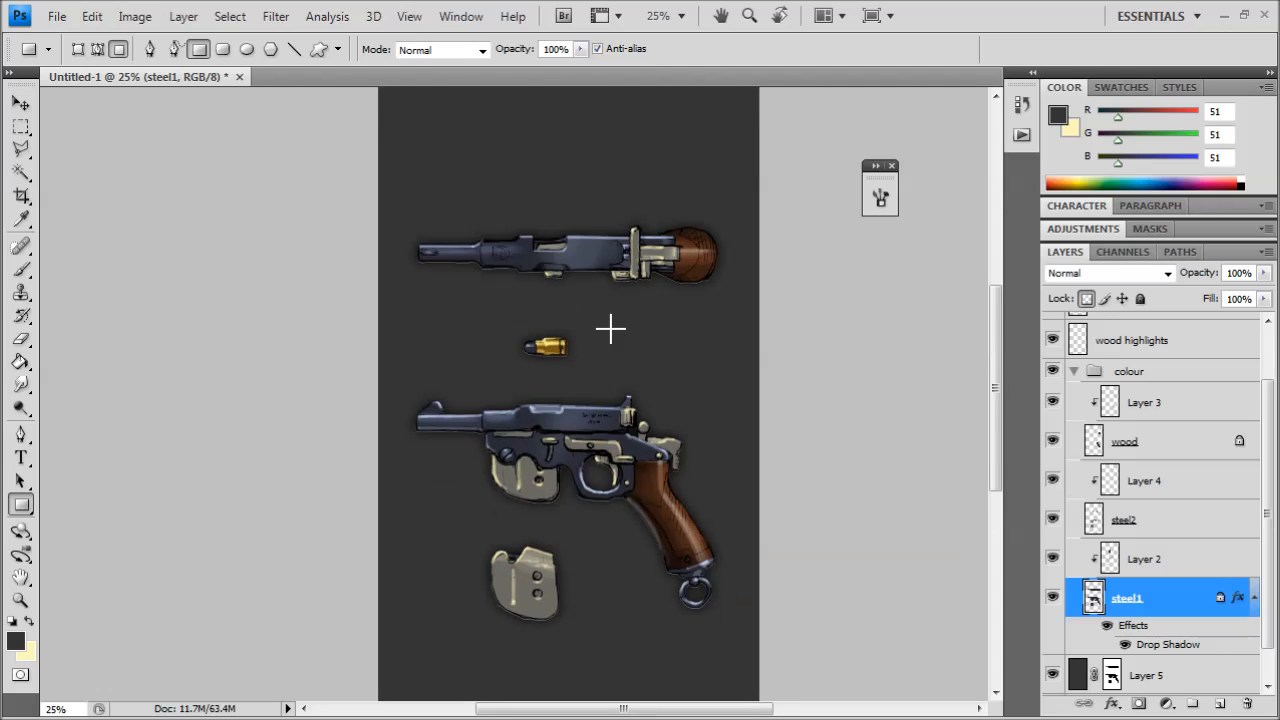